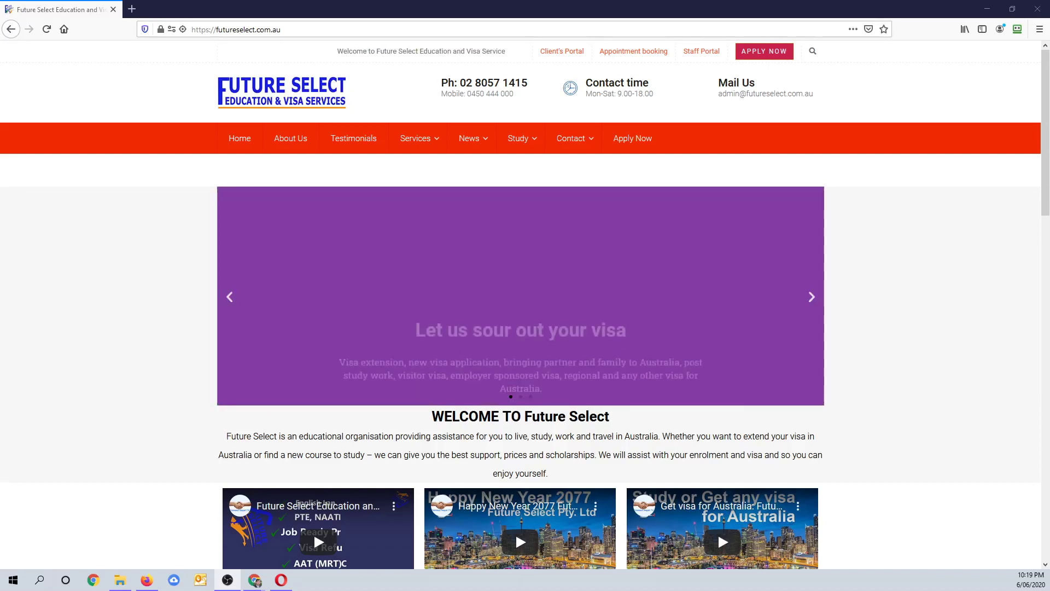
# - Open the Future Select staff portal login in a new tab and move RoboForm Editor aside
pyautogui.click(313, 31)
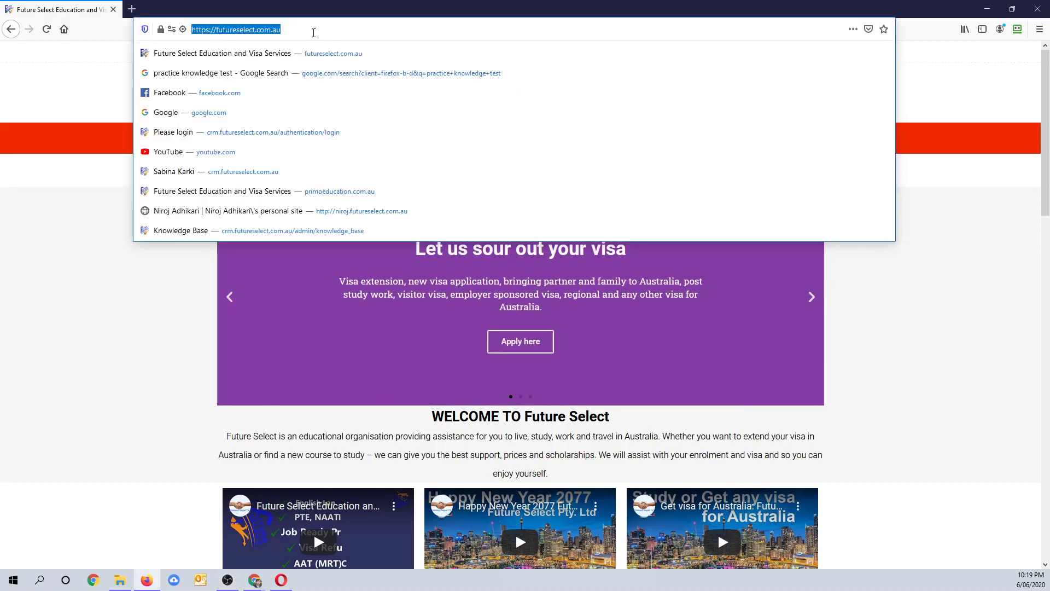
pyautogui.click(95, 288)
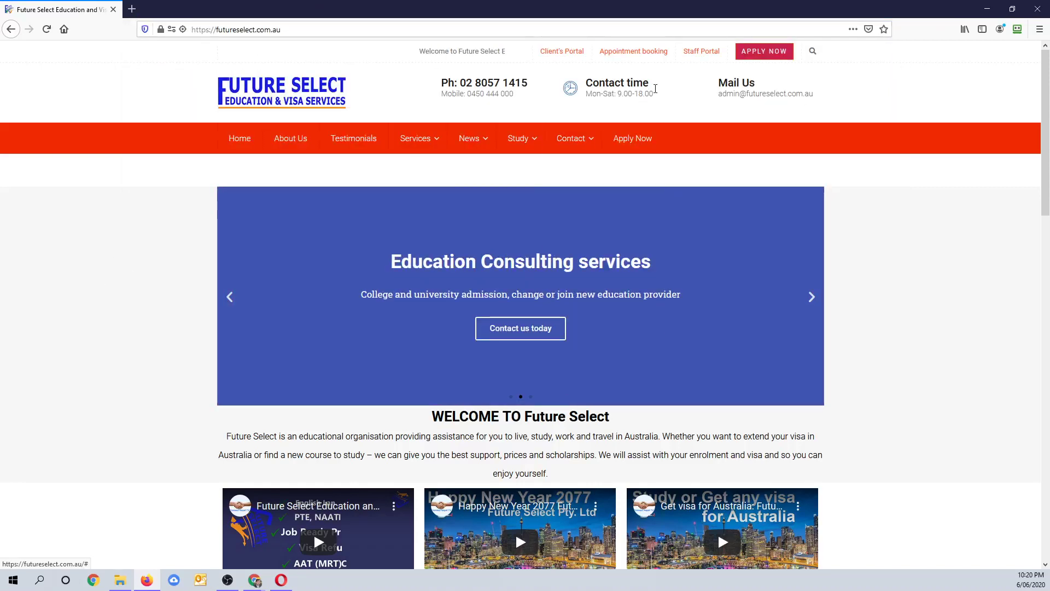
pyautogui.click(704, 53)
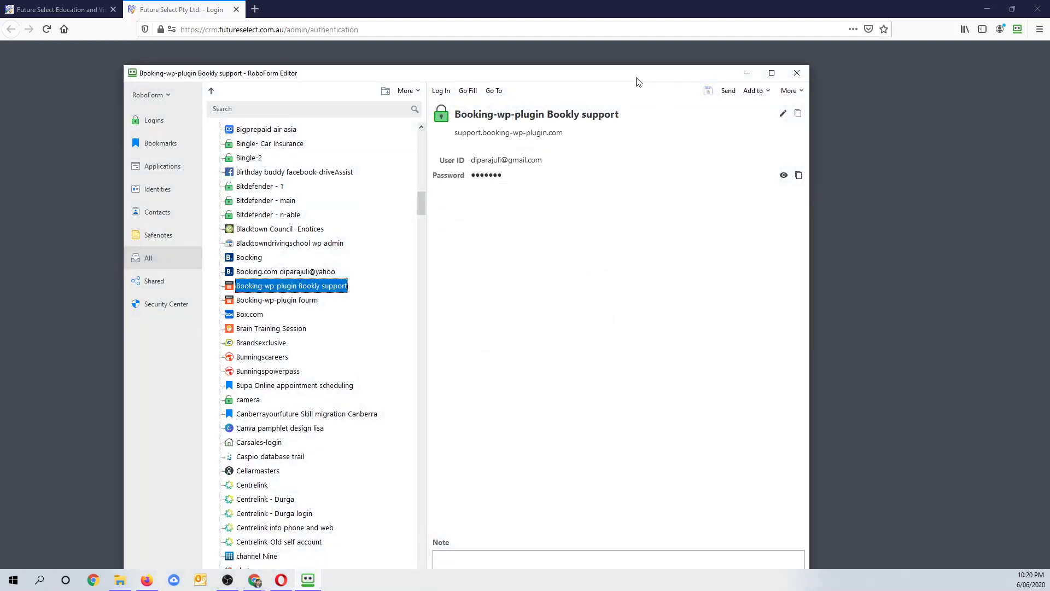
pyautogui.moveTo(646, 77); pyautogui.dragTo(0, 112)
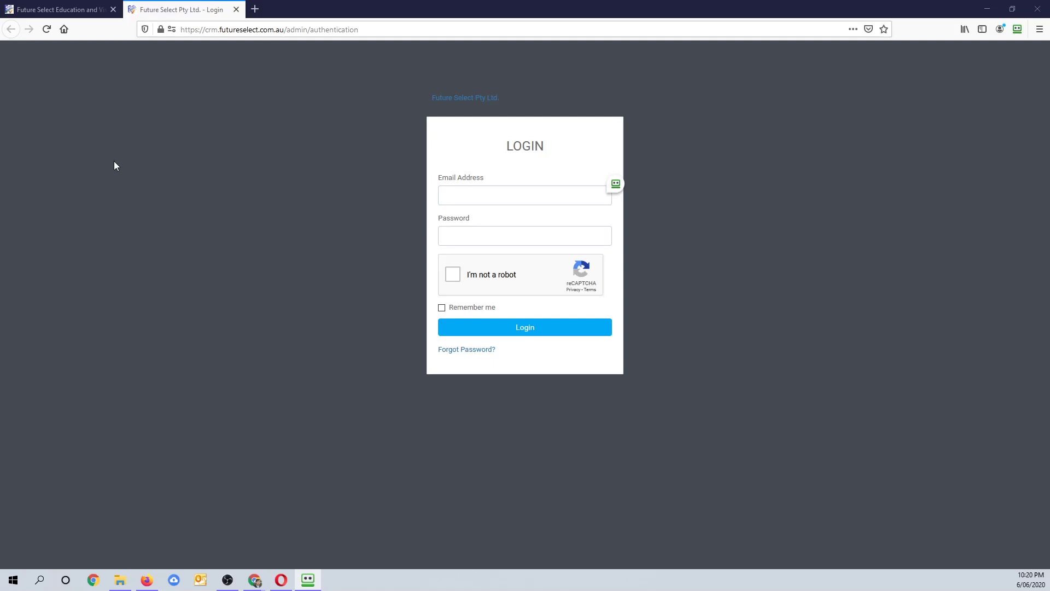
# - Log in with the saved staff e-mail and account password after passing the reCAPTCHA check
pyautogui.click(486, 197)
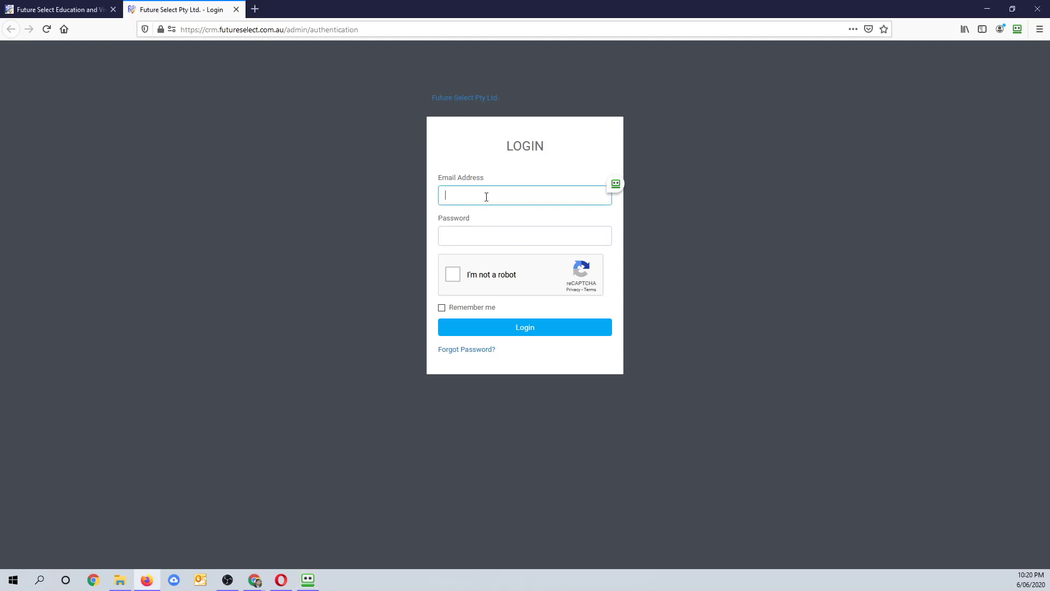
pyautogui.hotkey('ctrl', 'v')
pyautogui.hotkey('alt', 'Tab')
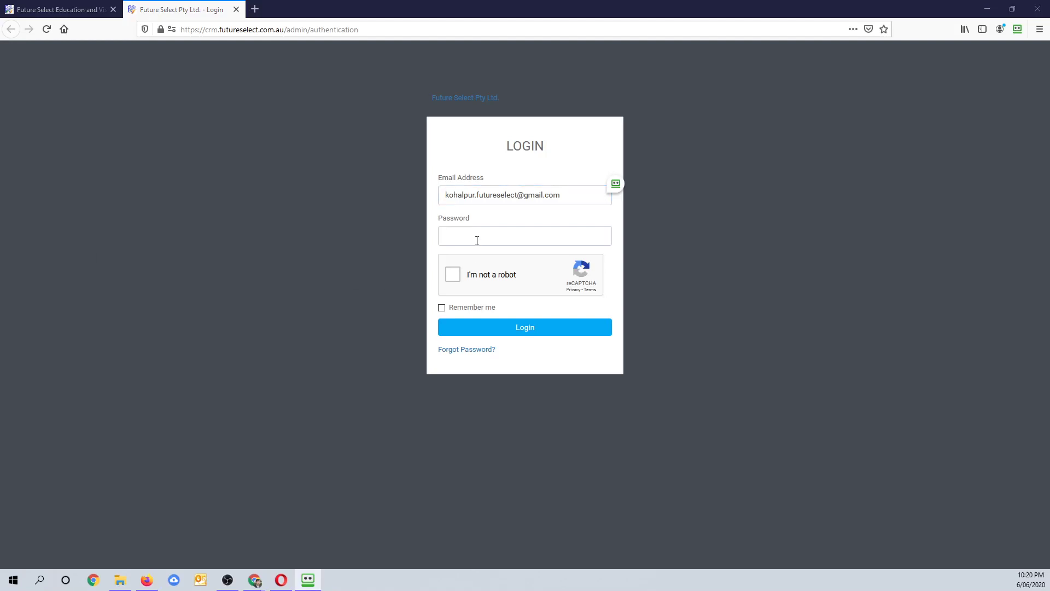
pyautogui.click(477, 235)
pyautogui.hotkey('ctrl', 'v')
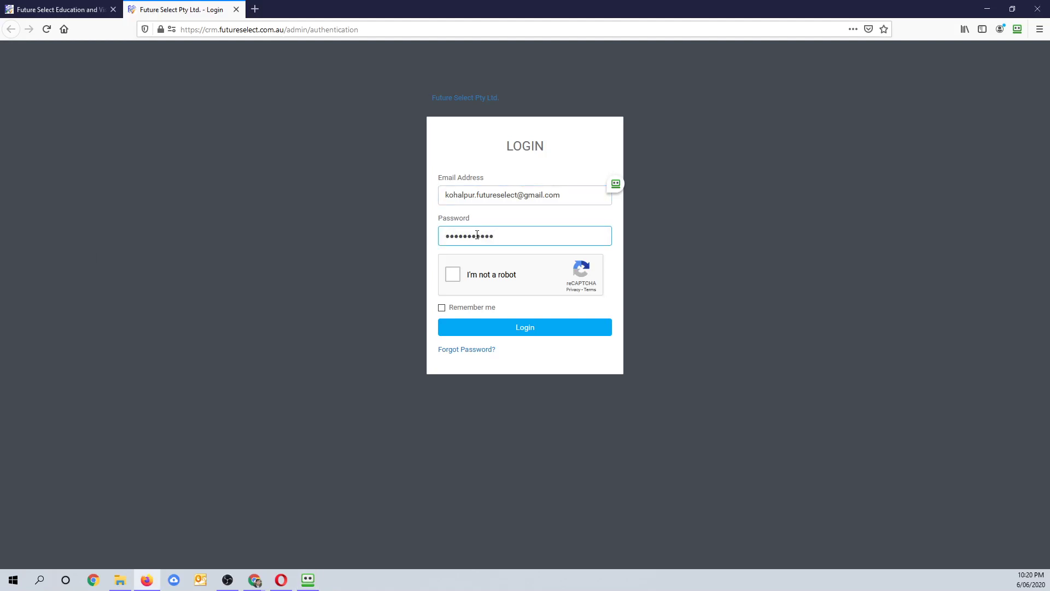
pyautogui.click(453, 274)
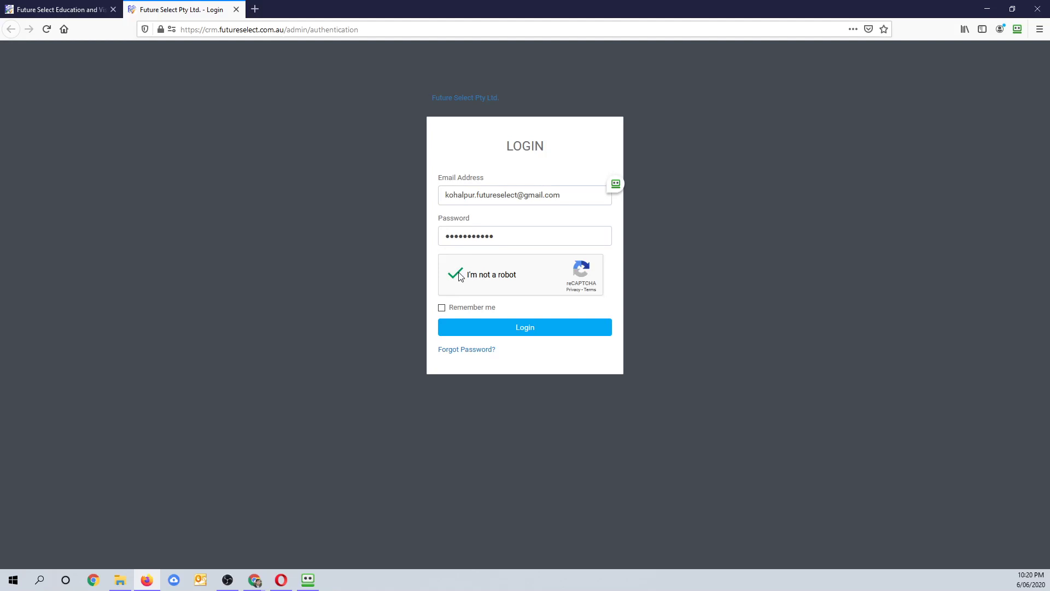
pyautogui.click(518, 330)
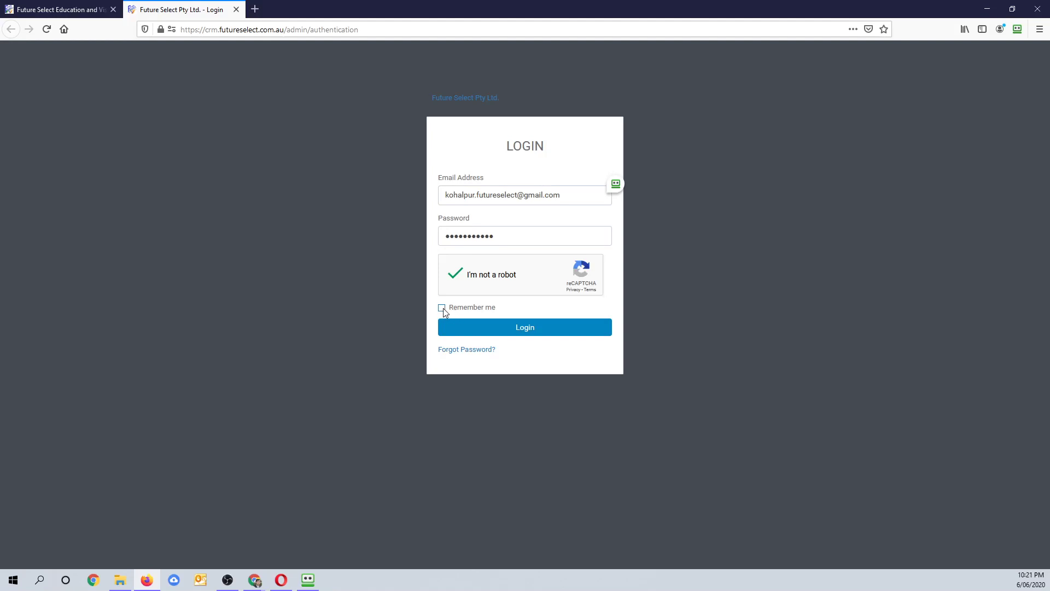
pyautogui.click(515, 328)
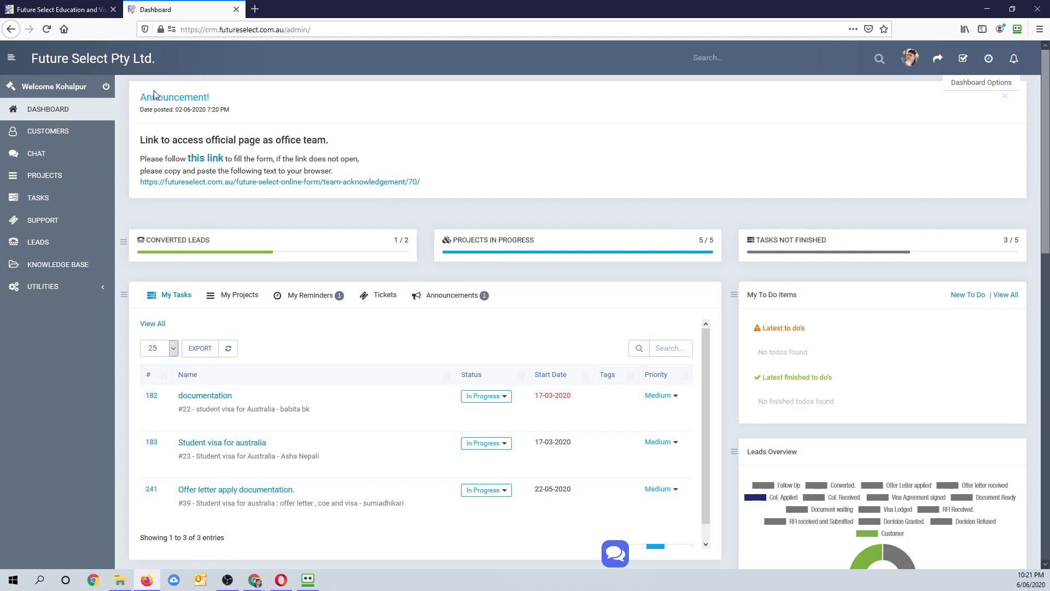
pyautogui.moveTo(166, 101); pyautogui.dragTo(433, 179)
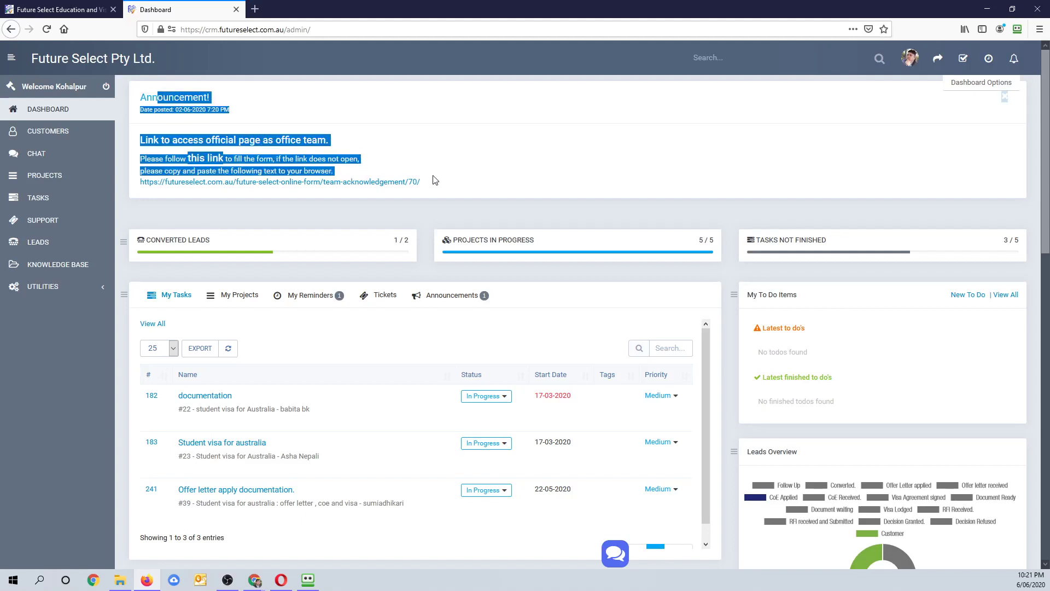
pyautogui.click(298, 136)
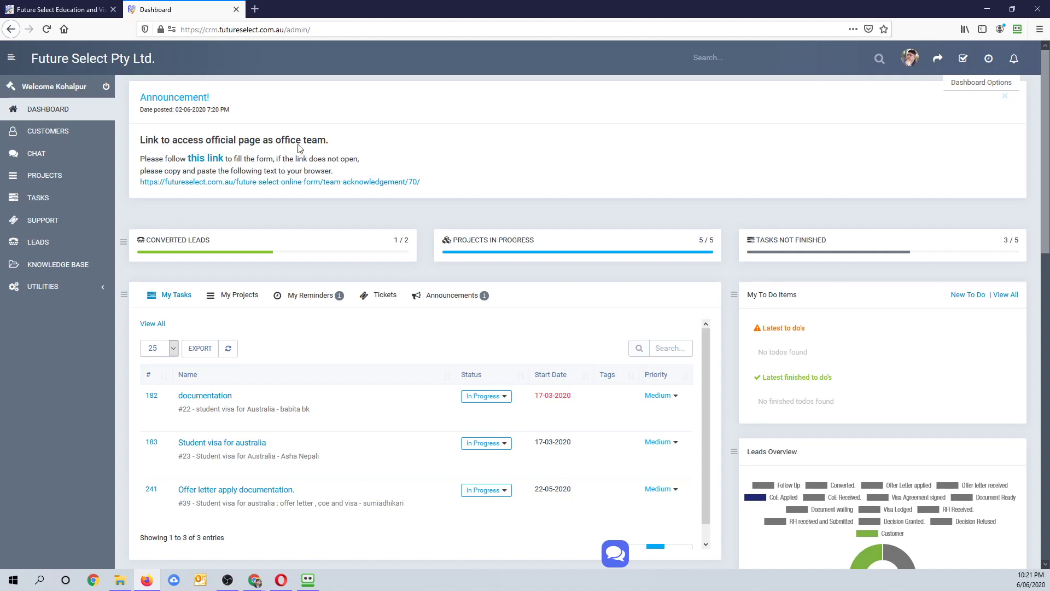
pyautogui.moveTo(244, 140); pyautogui.dragTo(312, 141)
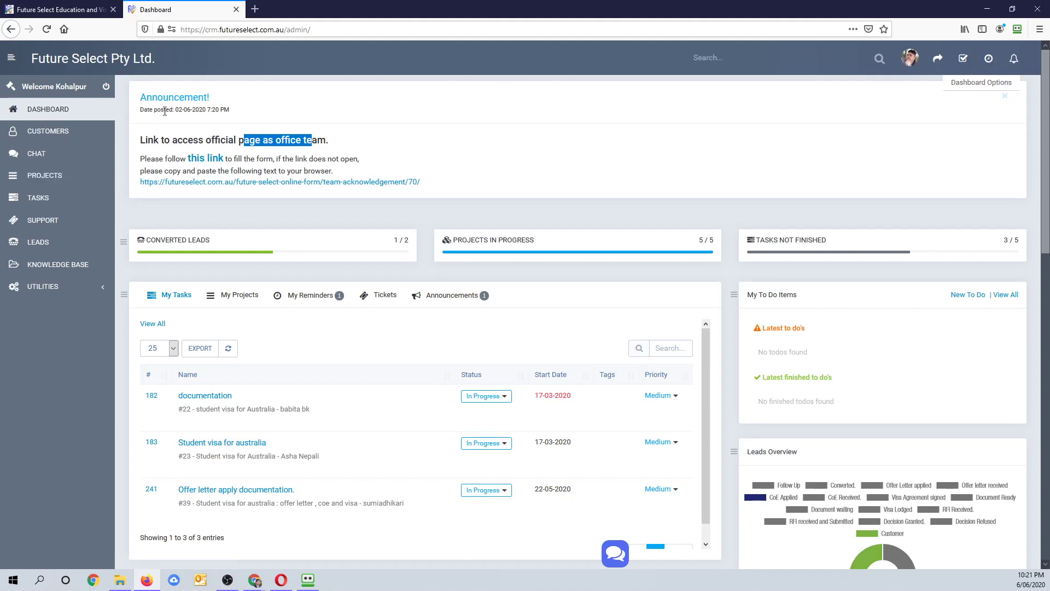
pyautogui.moveTo(172, 109); pyautogui.dragTo(225, 110)
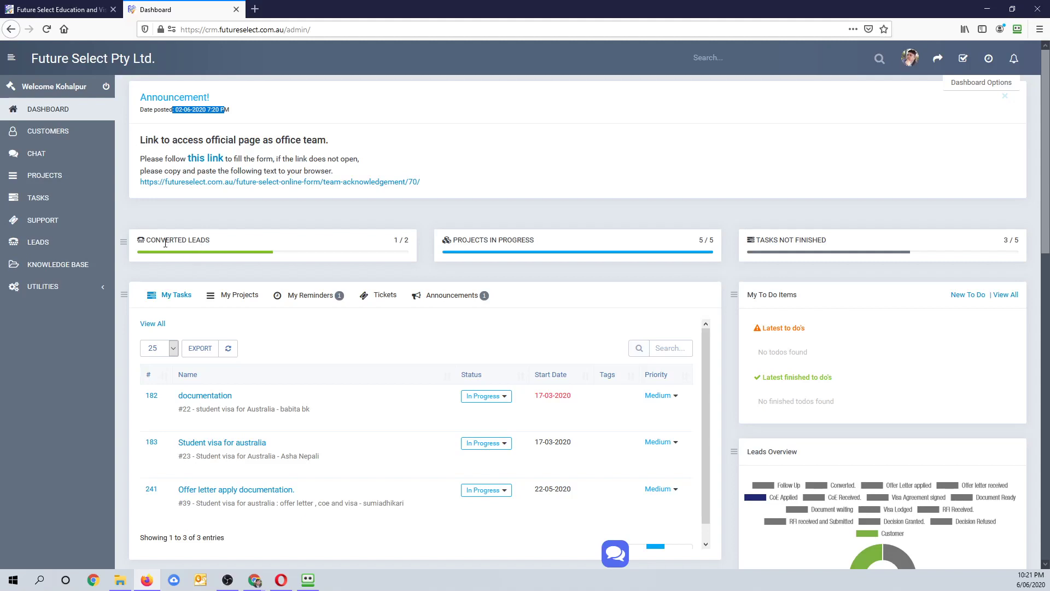
pyautogui.moveTo(168, 239); pyautogui.dragTo(253, 270)
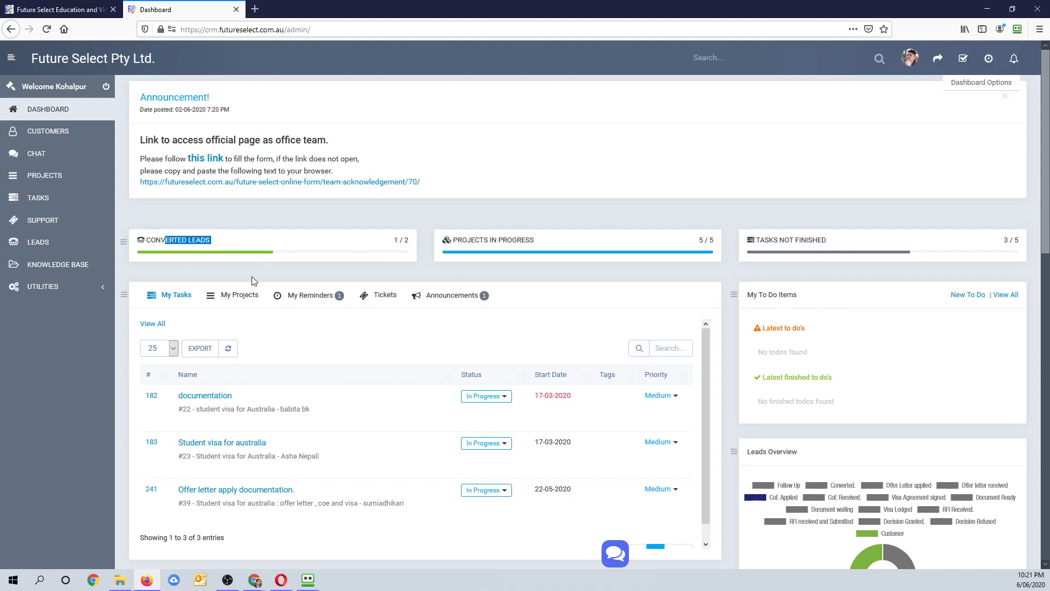
pyautogui.doubleClick(397, 240)
pyautogui.moveTo(407, 245); pyautogui.dragTo(408, 243)
pyautogui.click(488, 241)
pyautogui.click(454, 242)
pyautogui.moveTo(457, 240); pyautogui.dragTo(535, 241)
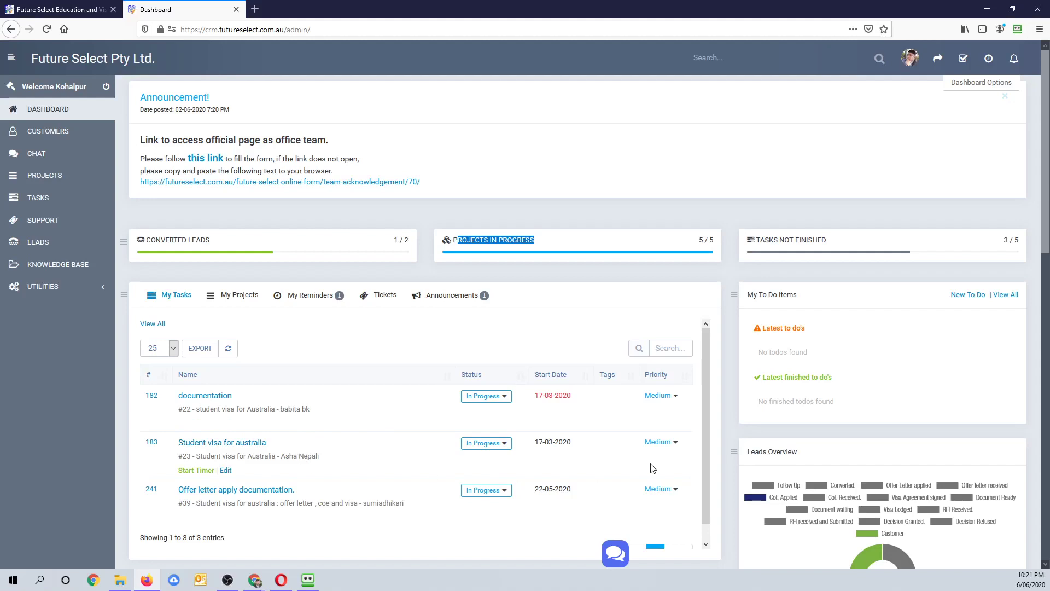
pyautogui.scroll(-1, 652, 469)
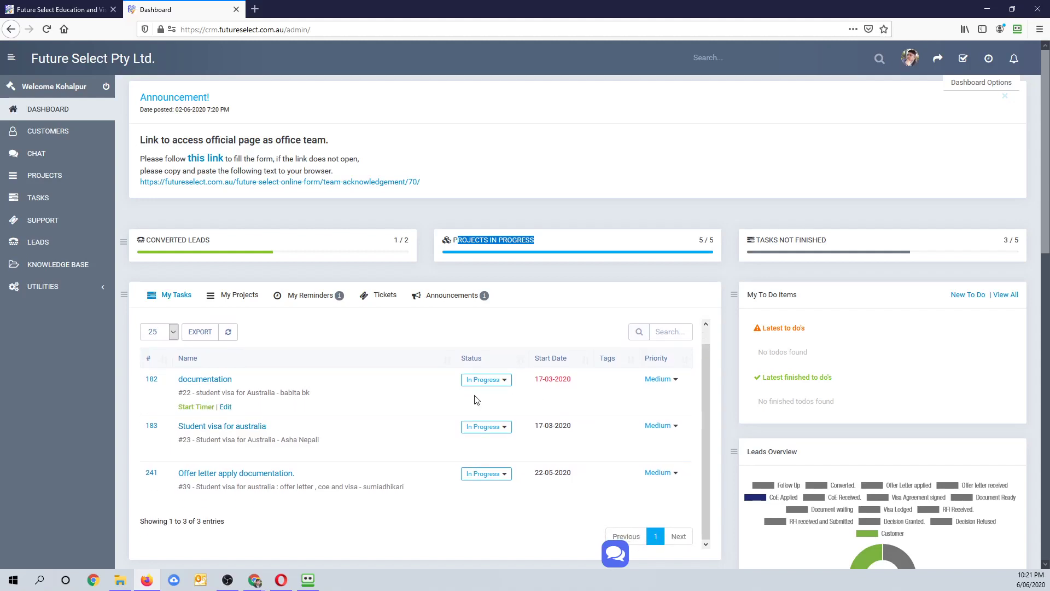
pyautogui.scroll(-4, 475, 400)
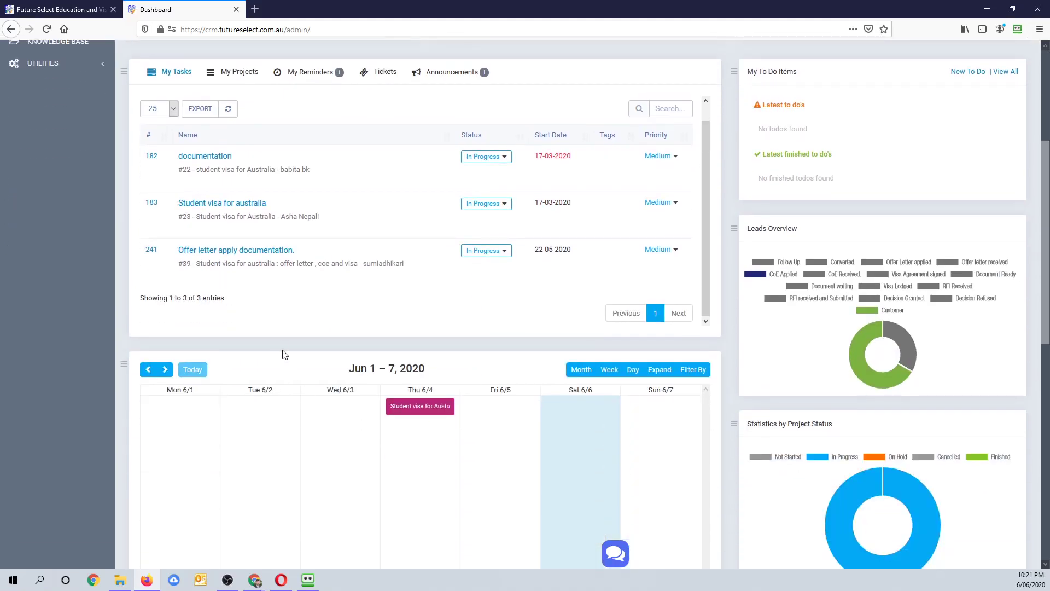
pyautogui.scroll(5, 257, 306)
pyautogui.moveTo(457, 239); pyautogui.dragTo(581, 244)
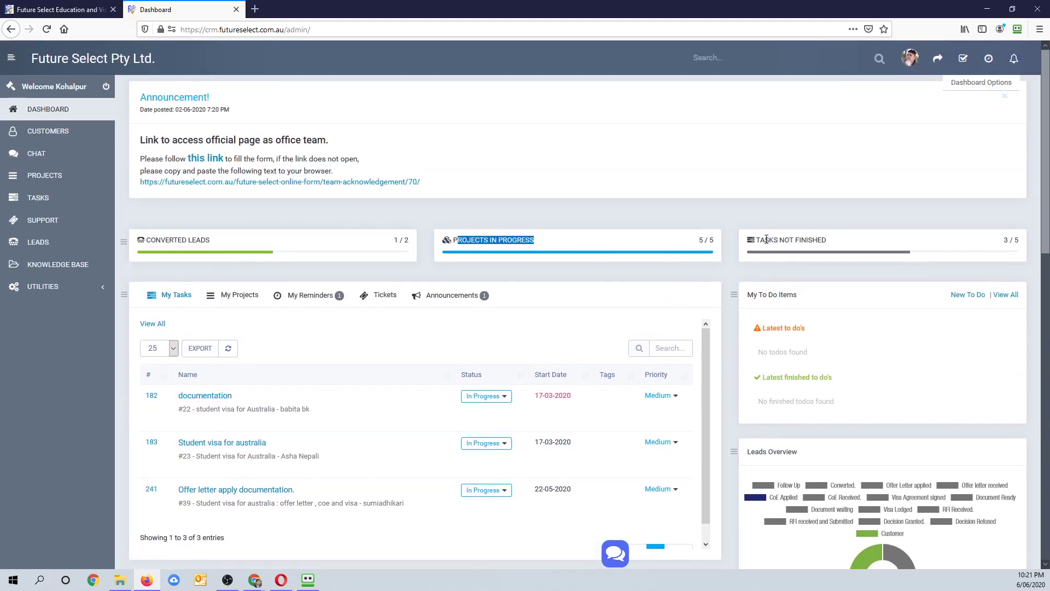
pyautogui.moveTo(769, 237); pyautogui.dragTo(836, 242)
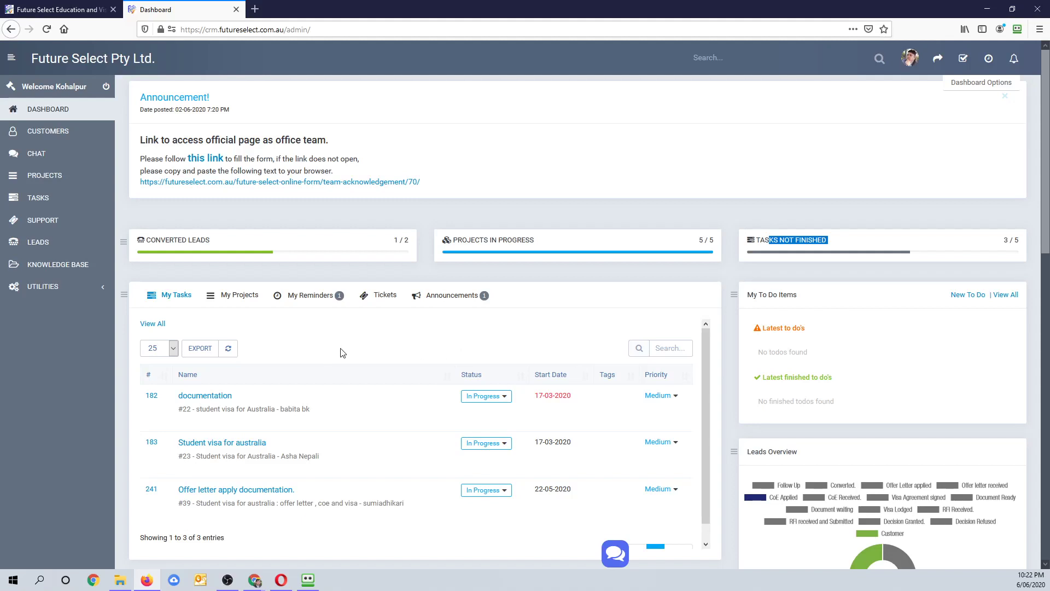
# - Review My Projects, My Reminders and Tickets, ending on the single announcement dated 02-06-2020
pyautogui.click(234, 298)
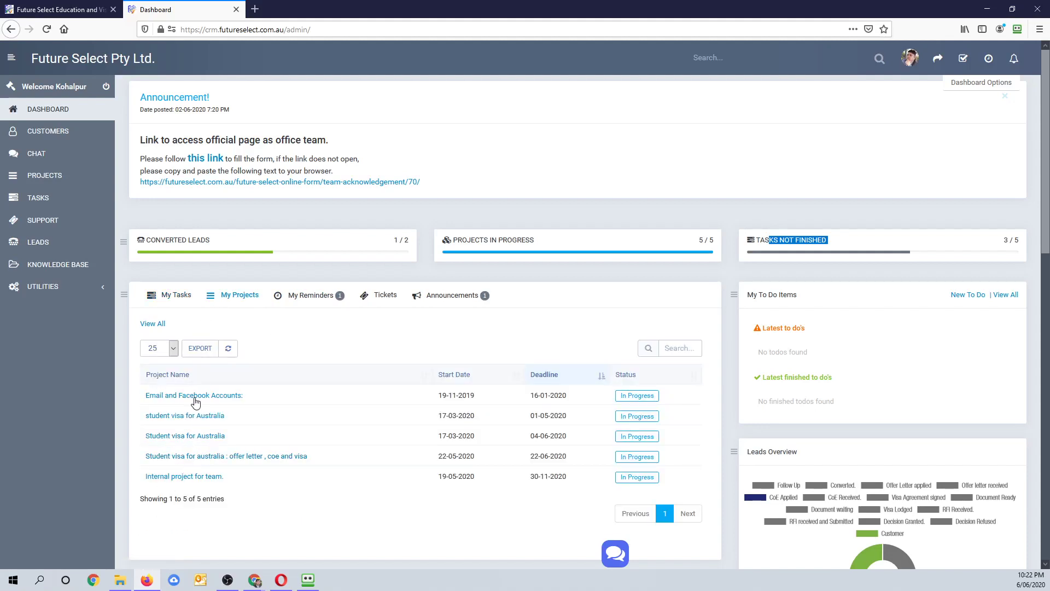
pyautogui.click(307, 298)
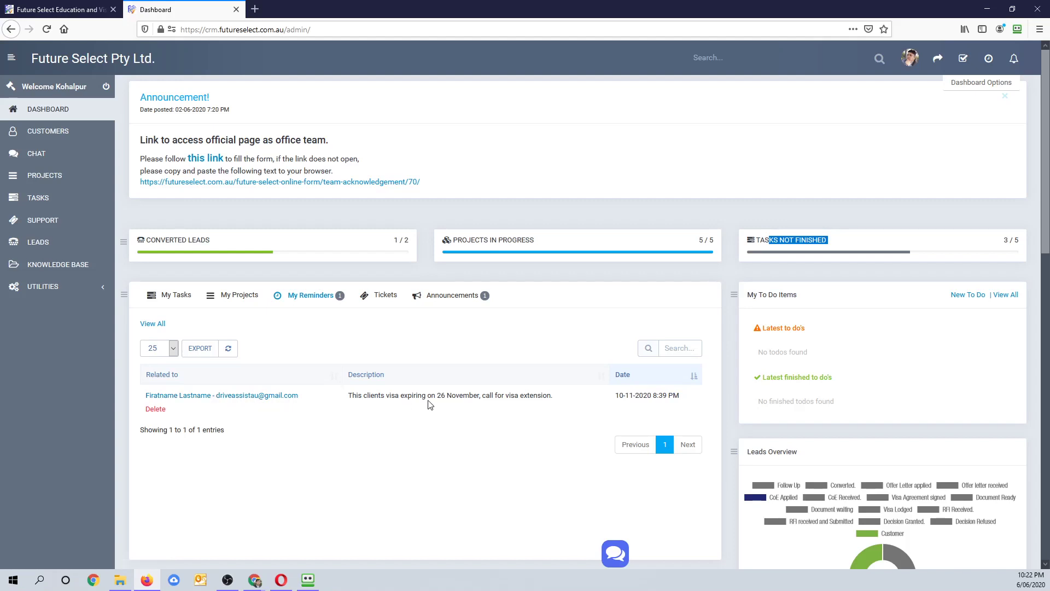
pyautogui.moveTo(616, 395); pyautogui.dragTo(683, 400)
pyautogui.moveTo(618, 395); pyautogui.dragTo(679, 395)
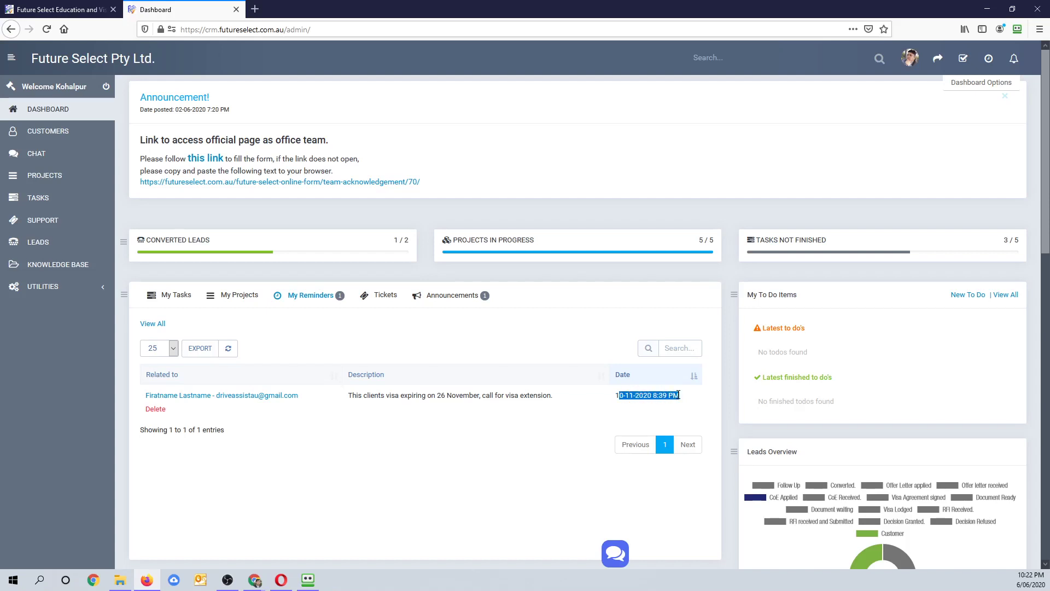
pyautogui.click(388, 297)
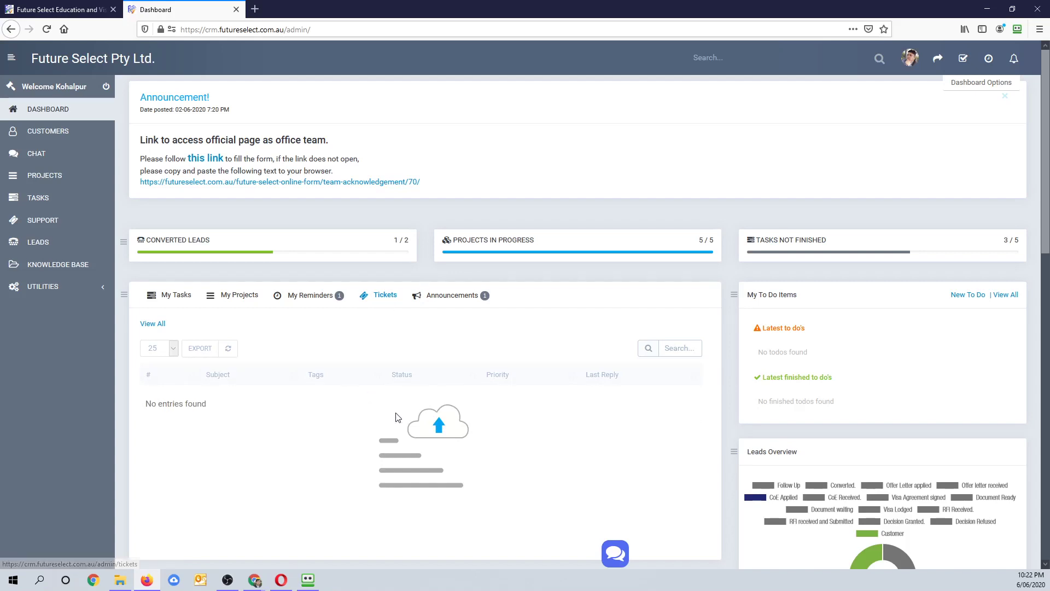
pyautogui.click(447, 296)
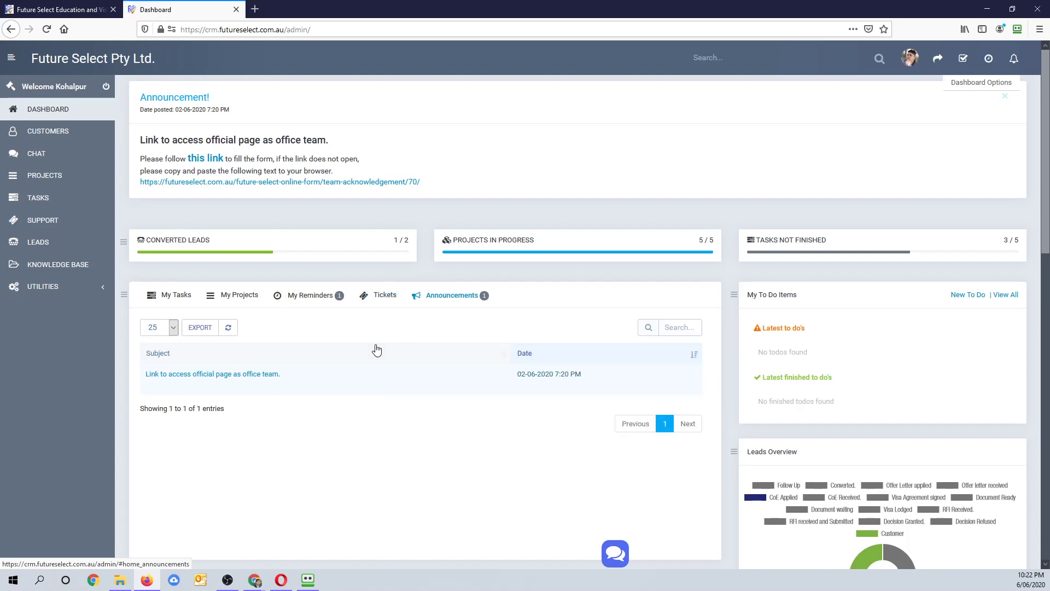
pyautogui.moveTo(180, 99); pyautogui.dragTo(255, 137)
pyautogui.moveTo(228, 379)
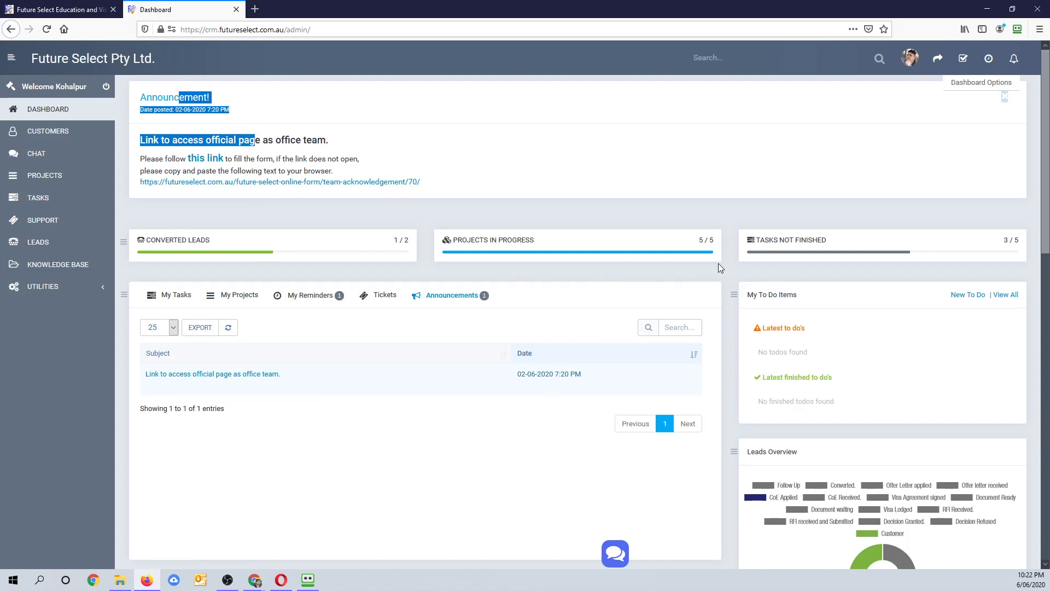
pyautogui.moveTo(777, 240); pyautogui.dragTo(828, 241)
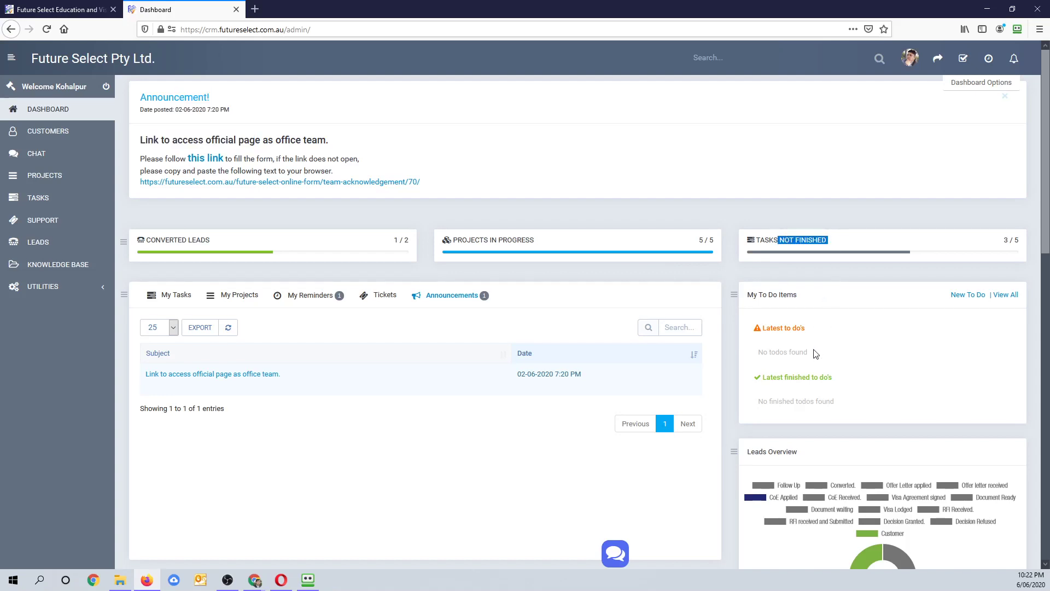
pyautogui.scroll(-2, 815, 353)
pyautogui.moveTo(772, 266); pyautogui.dragTo(857, 269)
pyautogui.moveTo(763, 341); pyautogui.dragTo(788, 341)
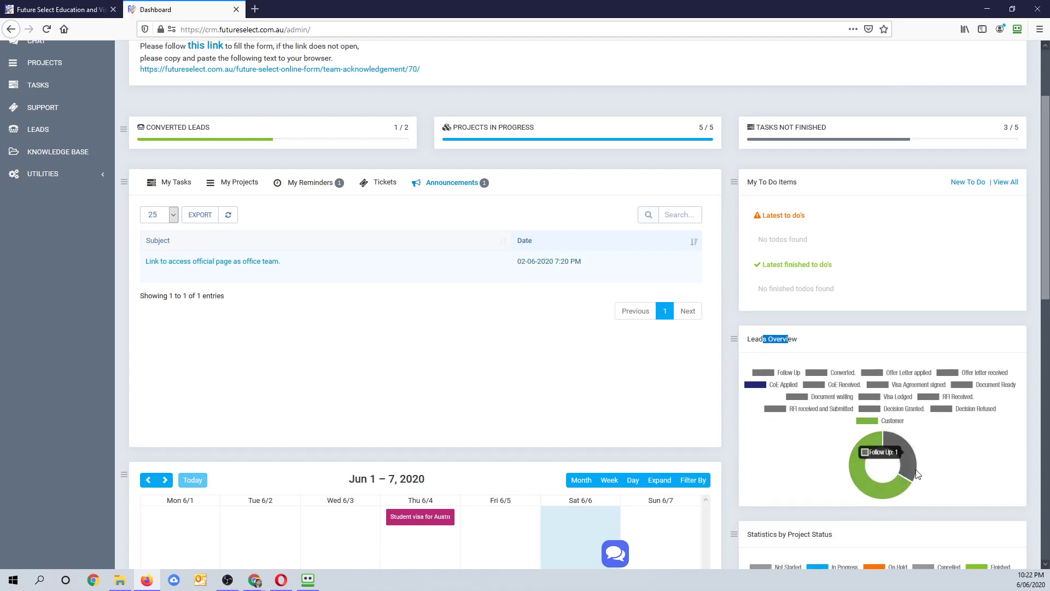
pyautogui.scroll(-3, 881, 416)
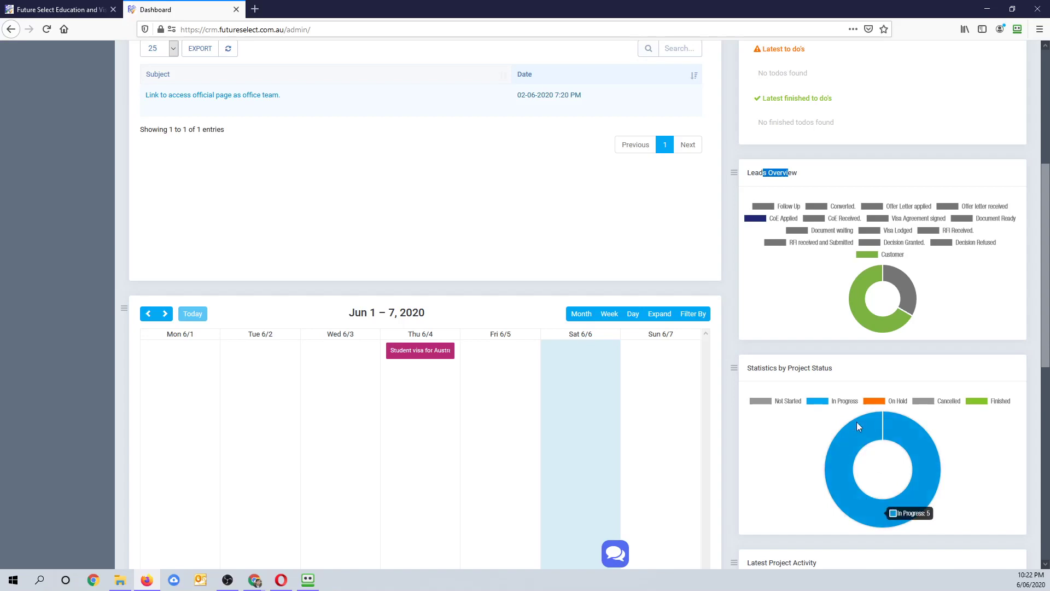
pyautogui.scroll(1, 280, 259)
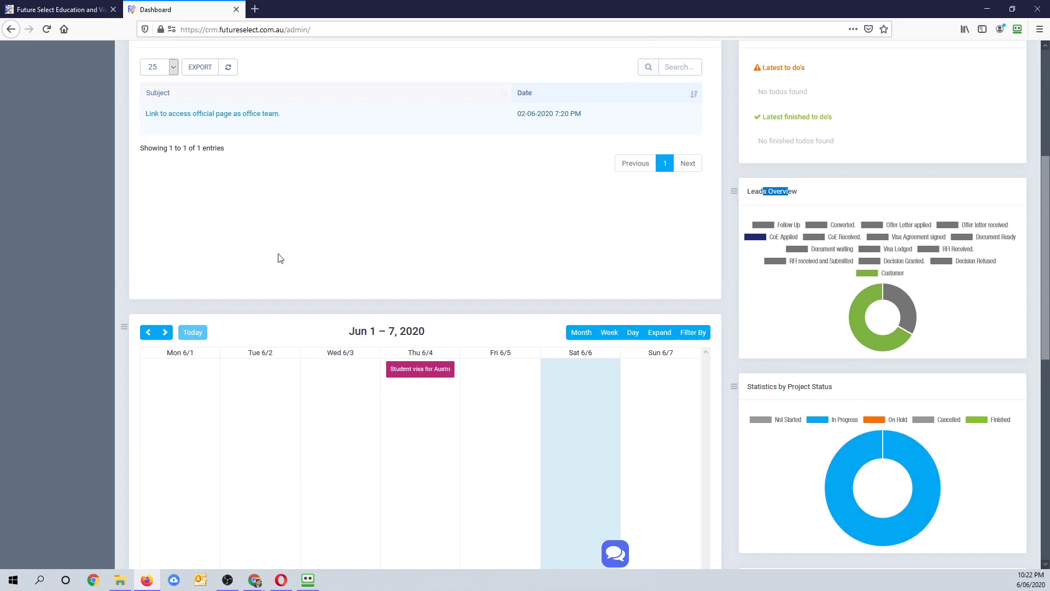
pyautogui.scroll(2, 273, 268)
pyautogui.scroll(-4, 328, 383)
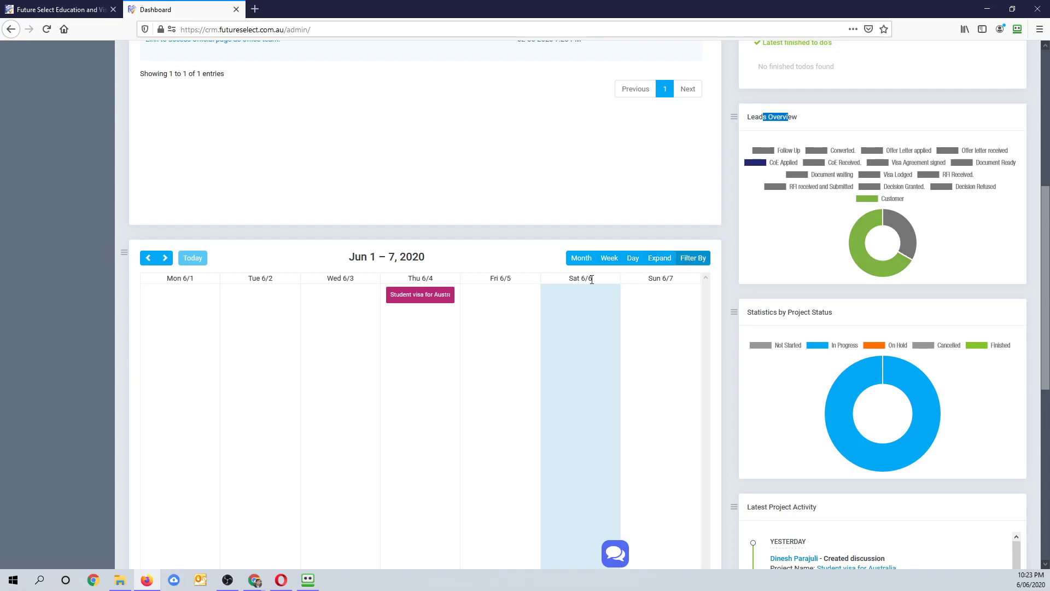
pyautogui.scroll(-5, 491, 305)
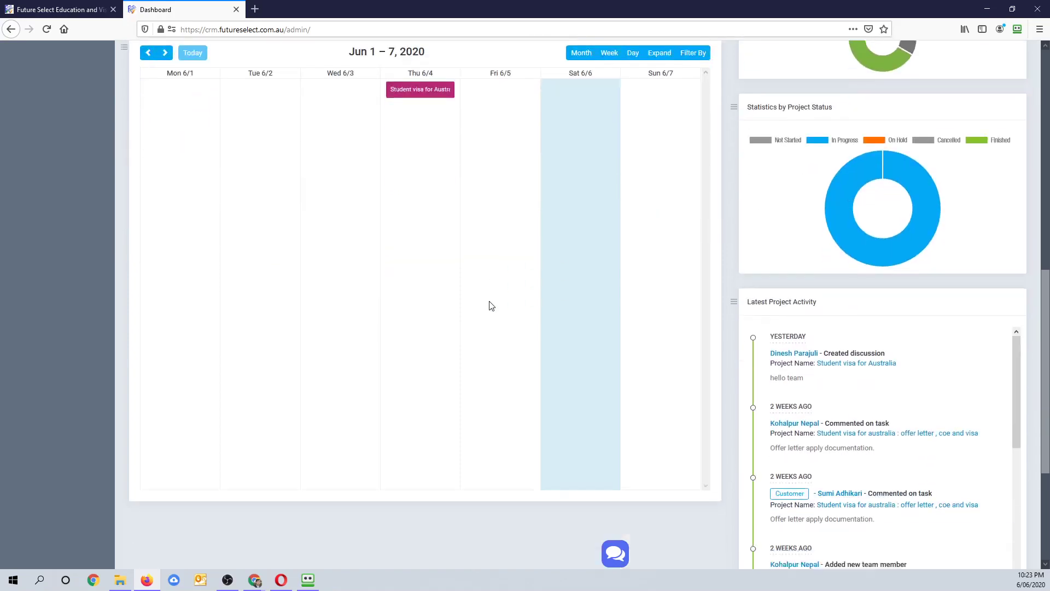
pyautogui.moveTo(767, 229); pyautogui.dragTo(821, 230)
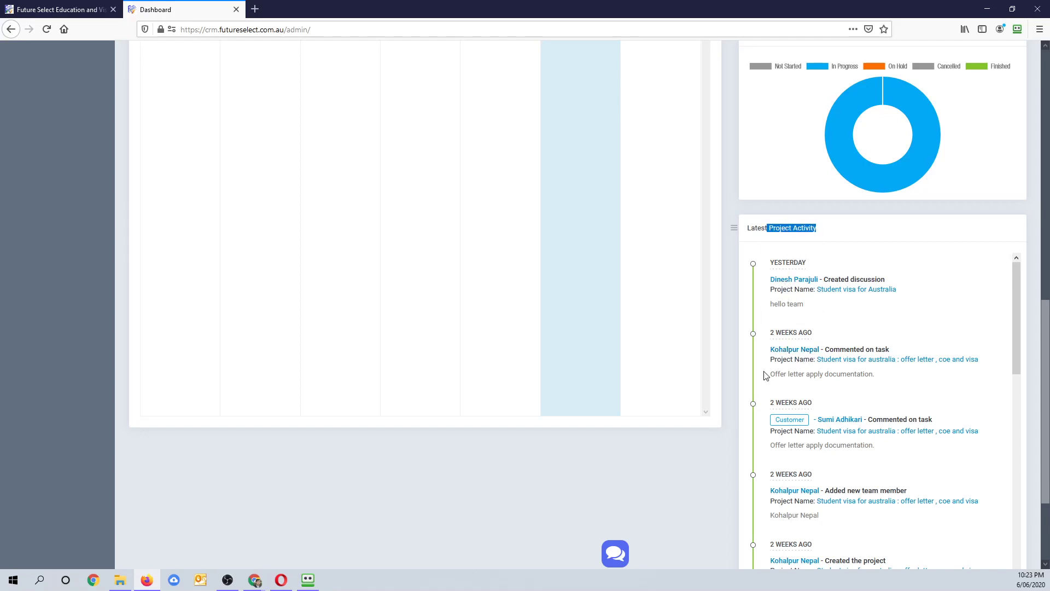
pyautogui.scroll(-3, 791, 441)
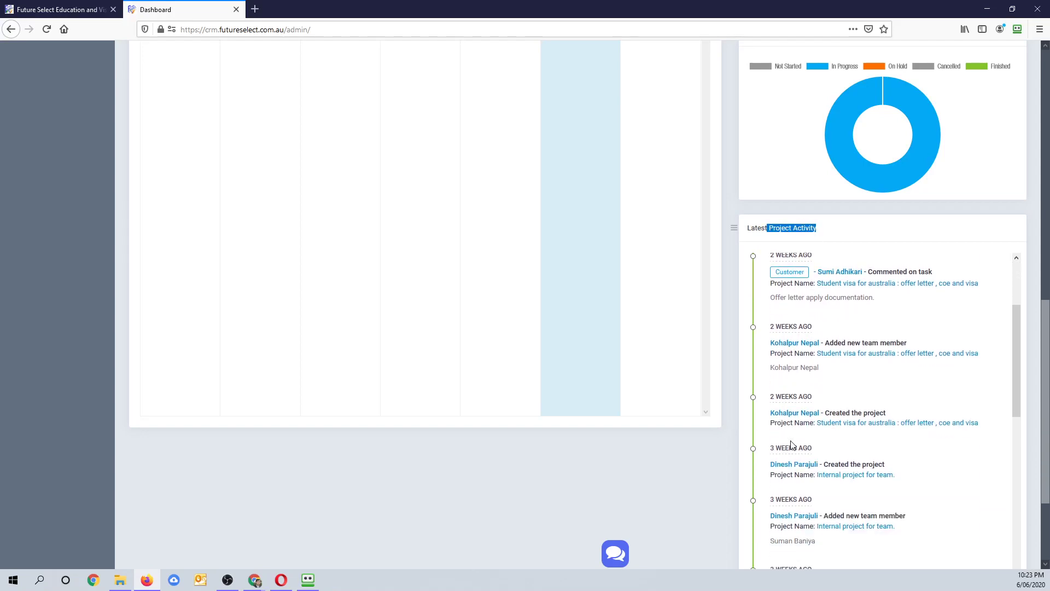
pyautogui.scroll(3, 792, 444)
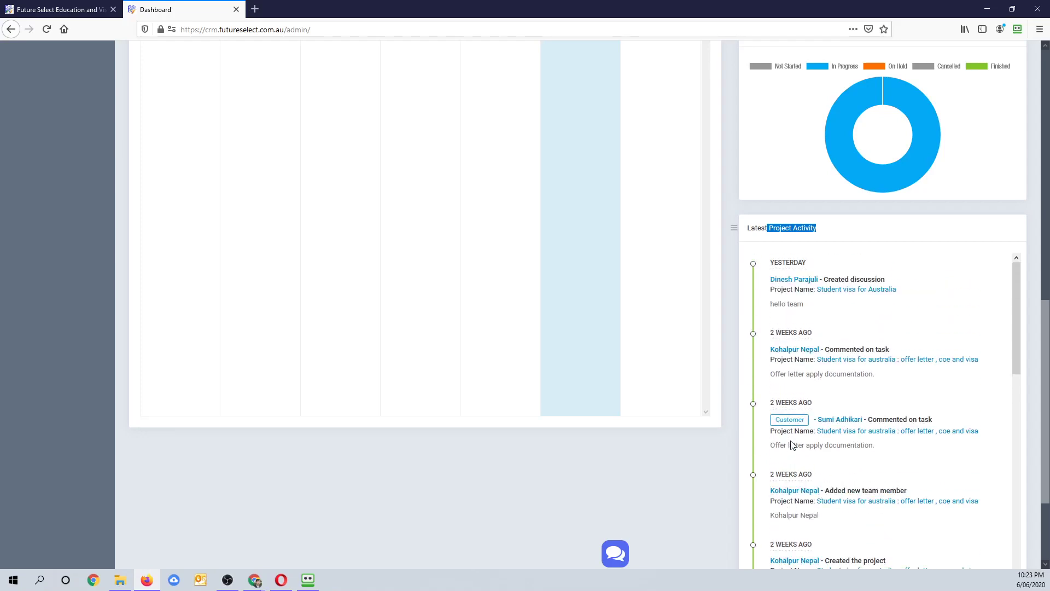
pyautogui.scroll(-9, 793, 445)
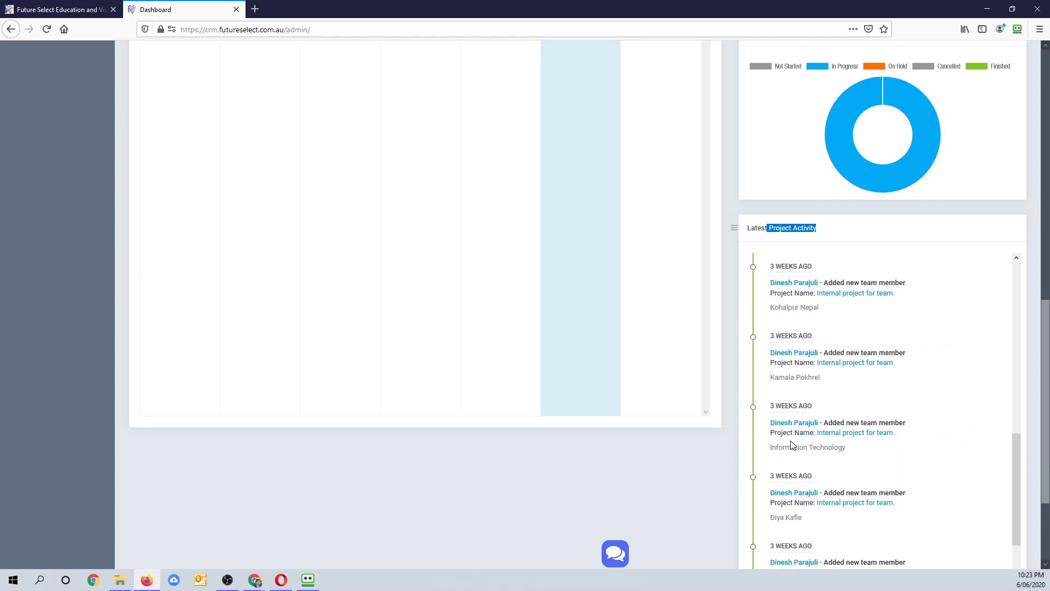
pyautogui.scroll(10, 792, 445)
pyautogui.scroll(-1, 391, 427)
pyautogui.scroll(-3, 320, 431)
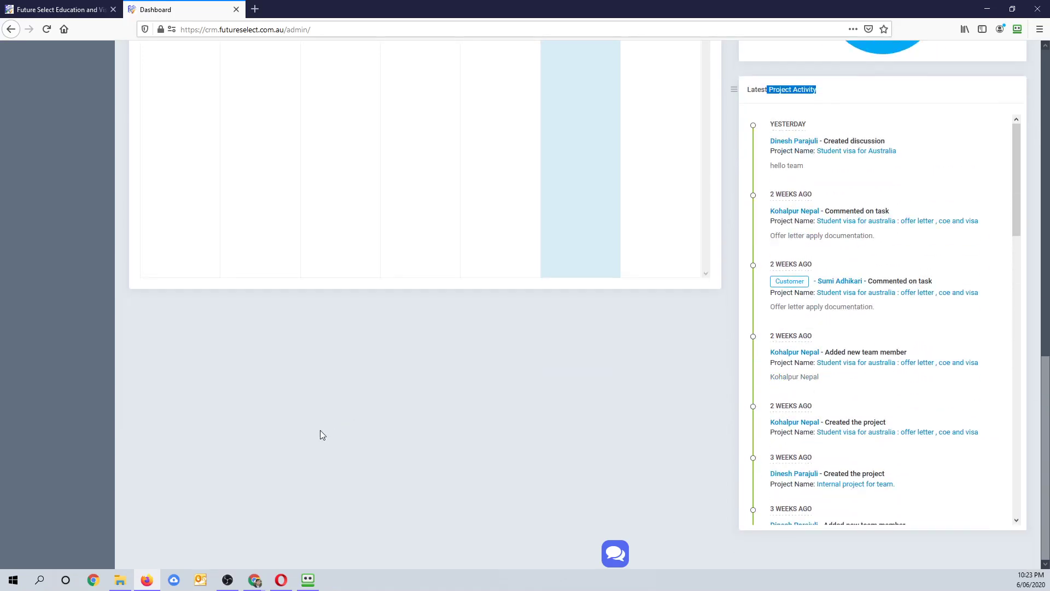
pyautogui.scroll(10, 320, 431)
pyautogui.scroll(1, 323, 436)
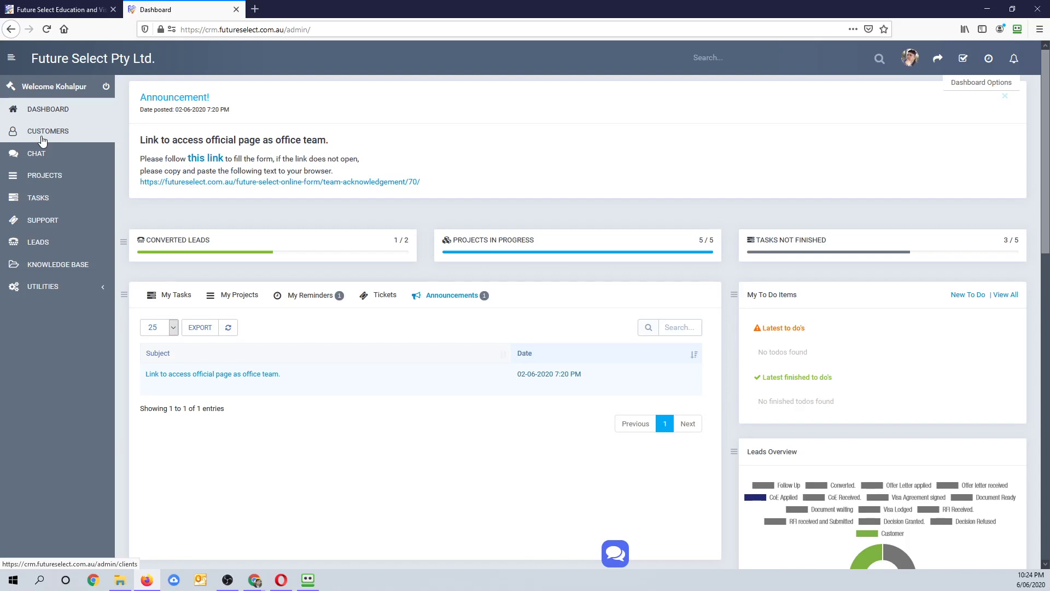
# - Open Leads, try moving lead #137 to Converted on the Kan Ban board, then return to the list
pyautogui.click(37, 244)
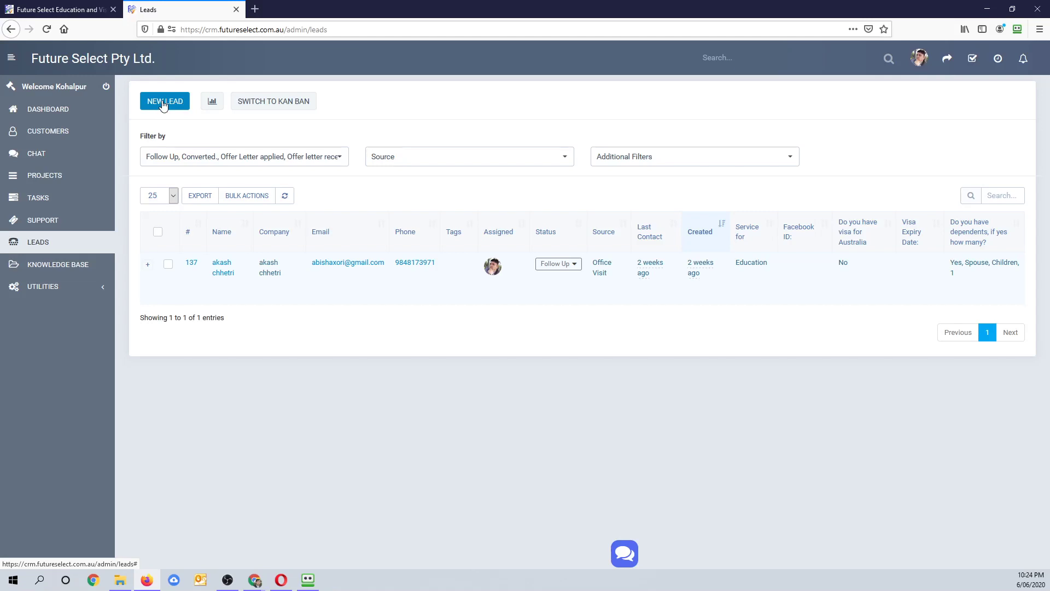
pyautogui.click(261, 104)
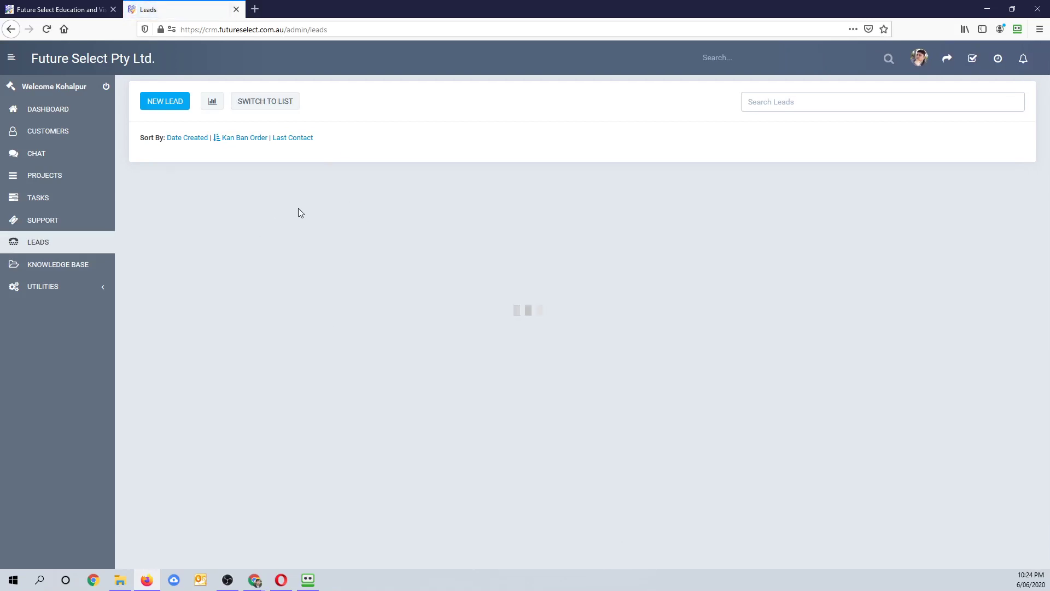
pyautogui.moveTo(225, 222); pyautogui.dragTo(415, 239)
pyautogui.moveTo(246, 225); pyautogui.dragTo(450, 249)
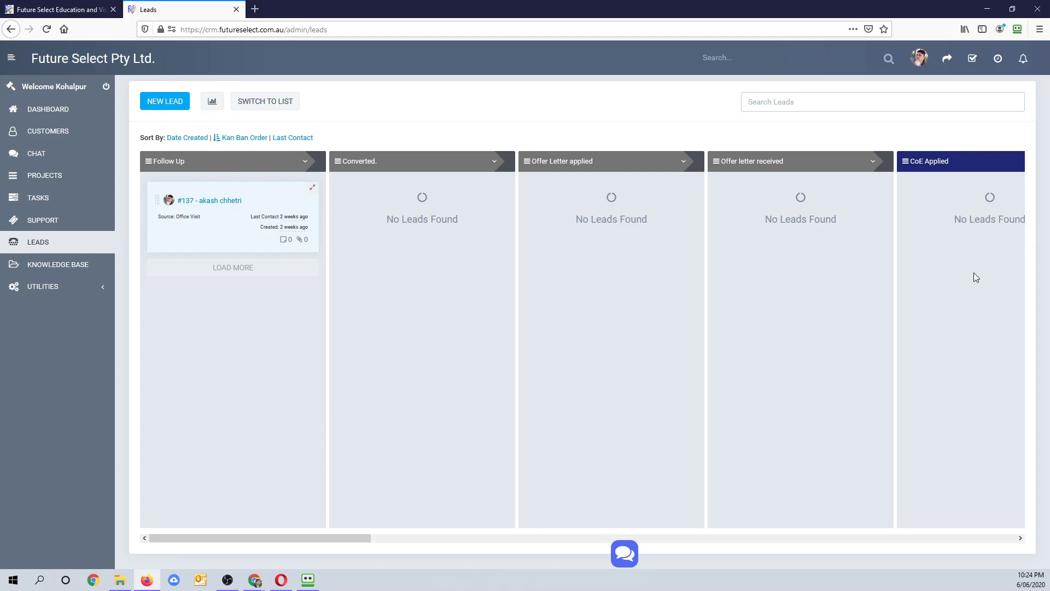
pyautogui.click(249, 102)
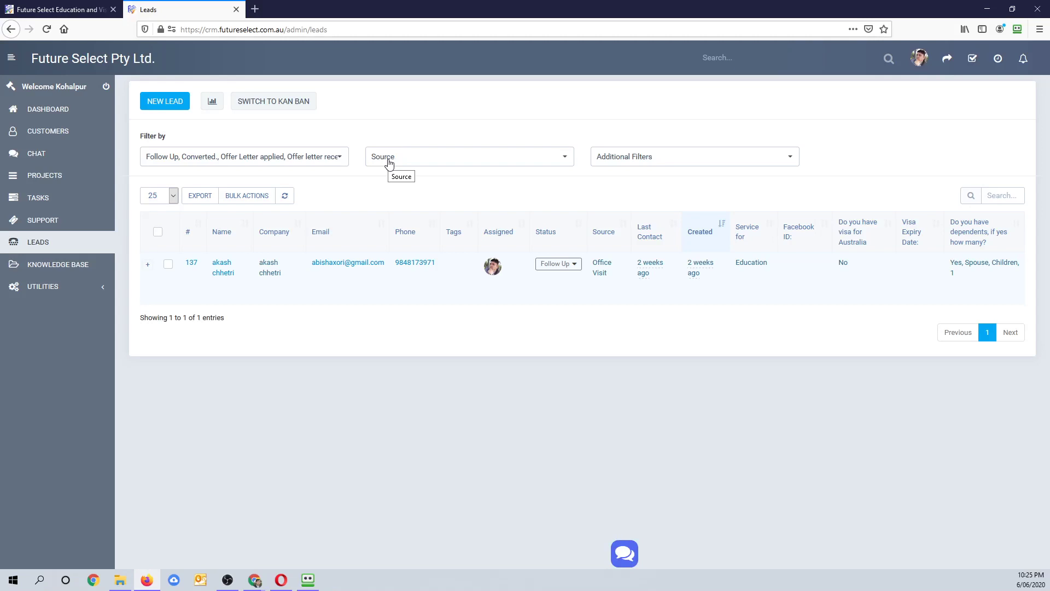
pyautogui.click(166, 104)
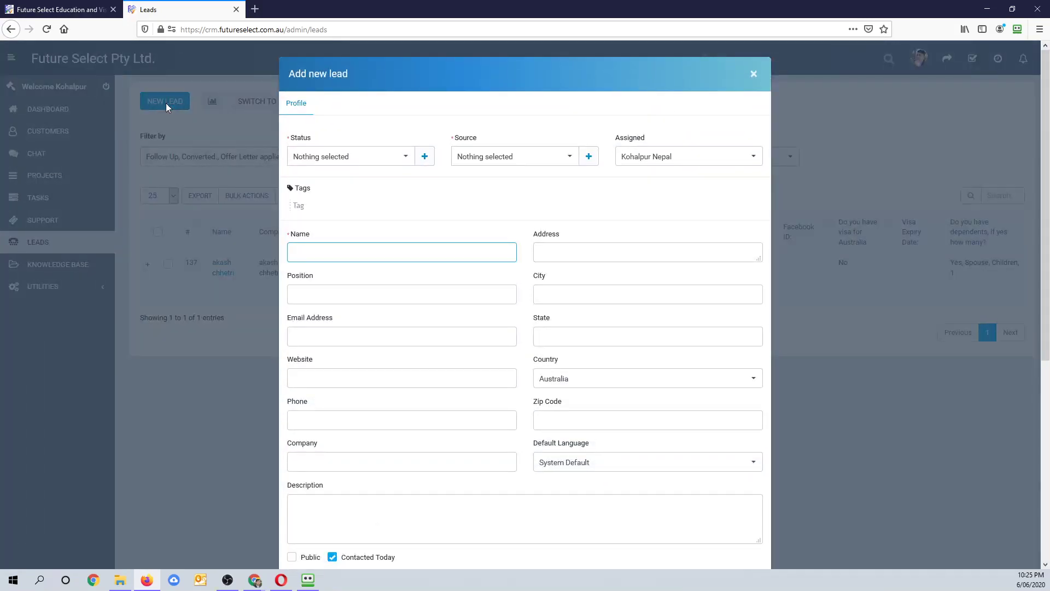
# - Set the new lead's Status to Follow Up and Source to Referral, keeping the current assignee
pyautogui.click(356, 160)
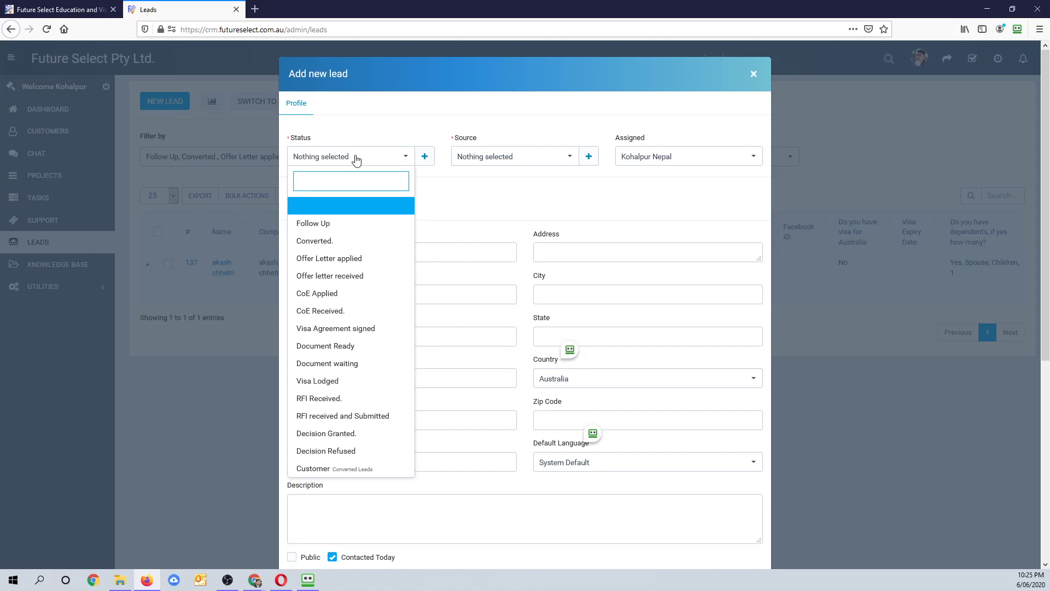
pyautogui.click(320, 224)
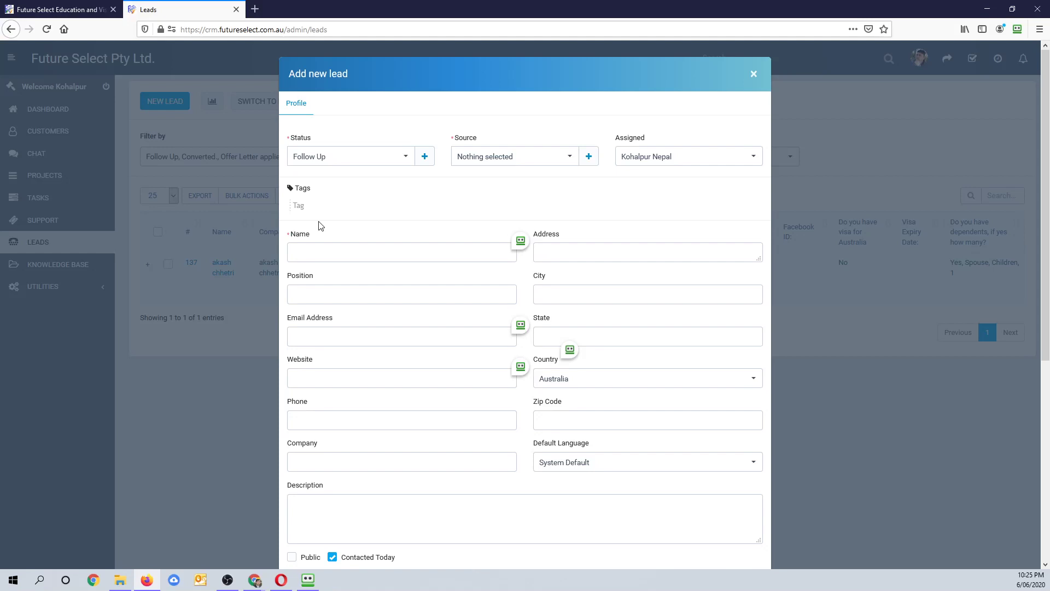
pyautogui.click(485, 159)
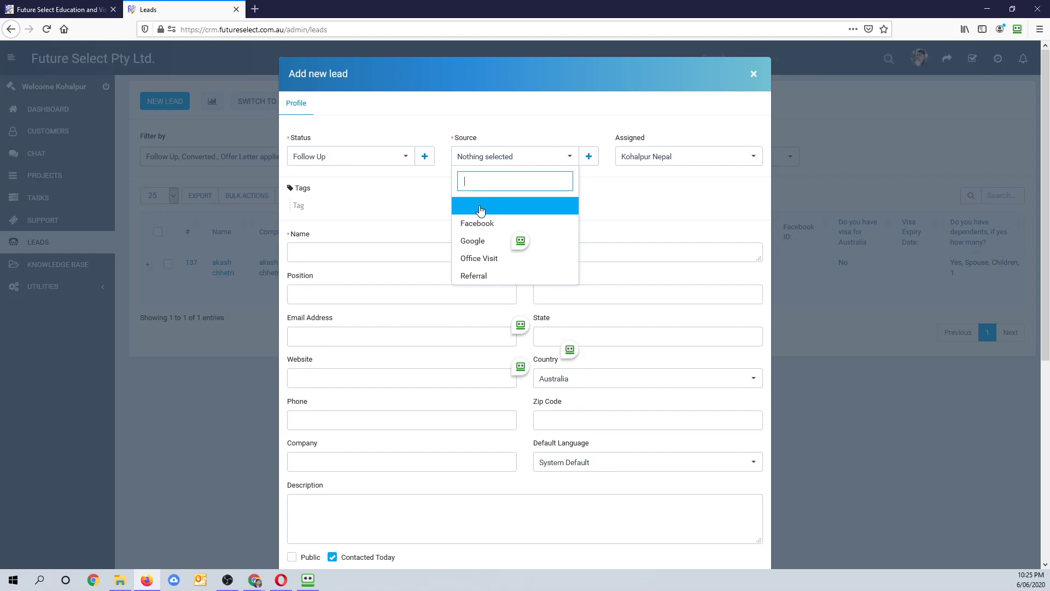
pyautogui.click(476, 276)
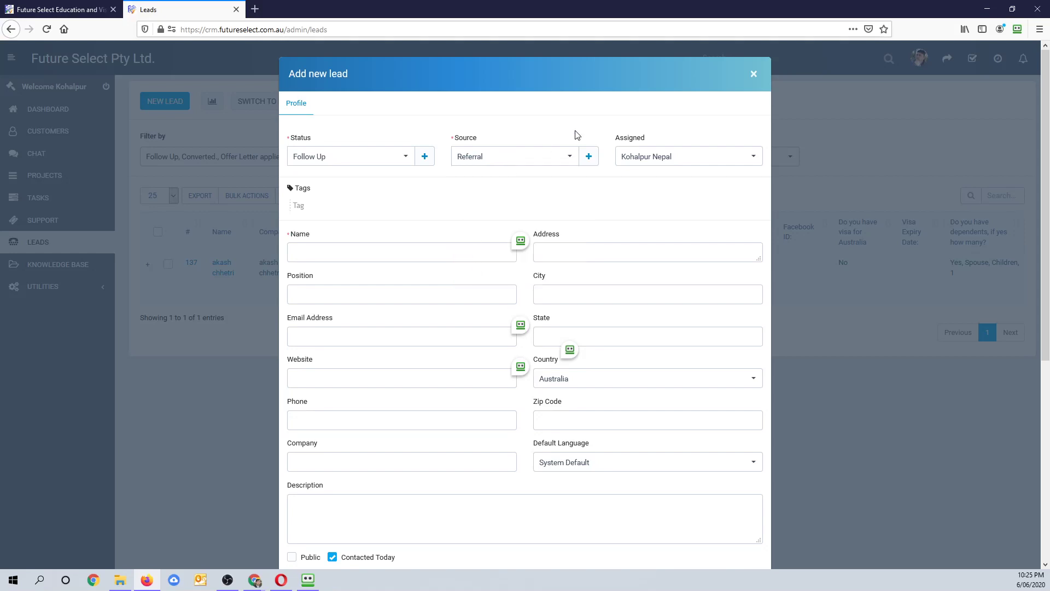
pyautogui.moveTo(617, 139); pyautogui.dragTo(652, 140)
pyautogui.click(647, 160)
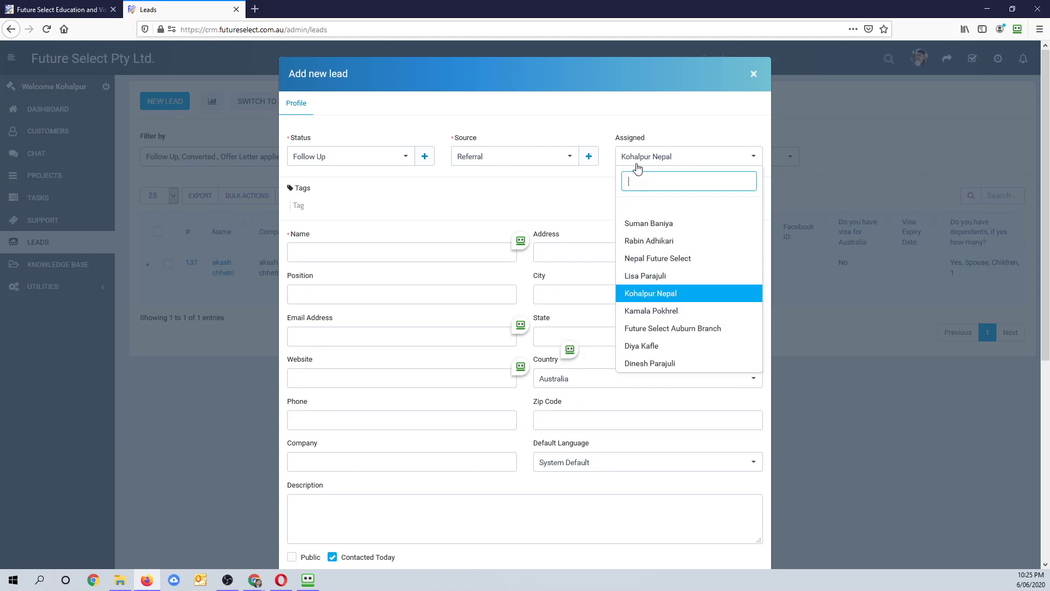
pyautogui.click(639, 162)
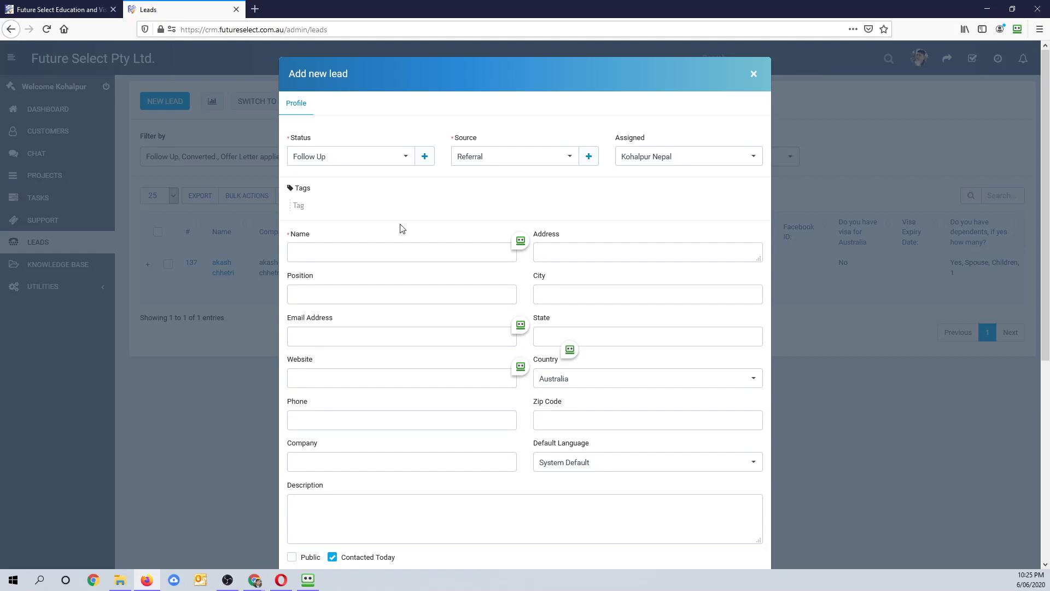
pyautogui.click(335, 248)
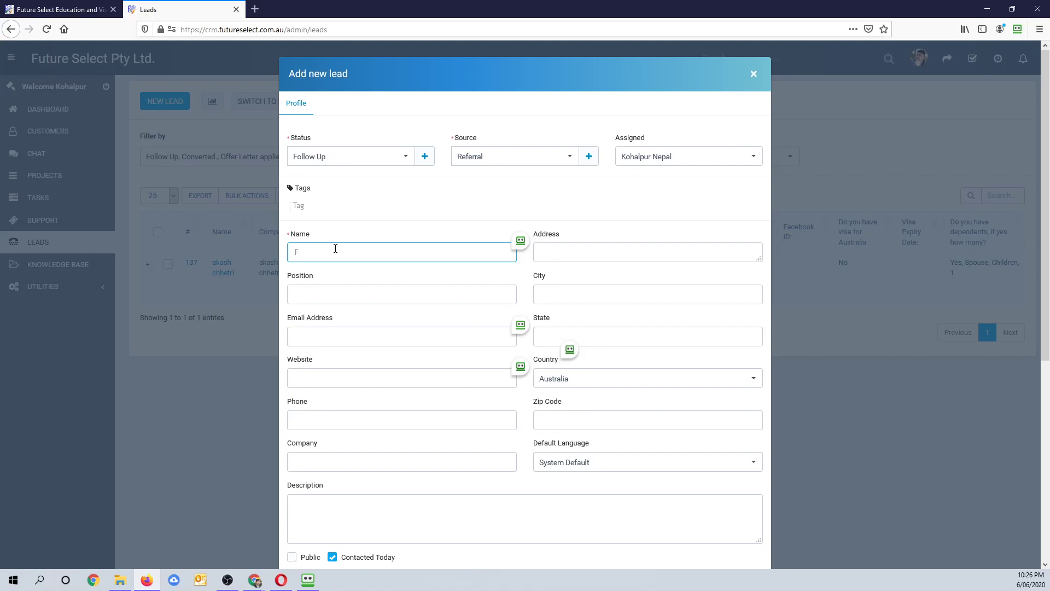
# - Enter the lead's full name, position 'Student' and e-mail address
pyautogui.write('stname Lastname')
pyautogui.press('Tab')
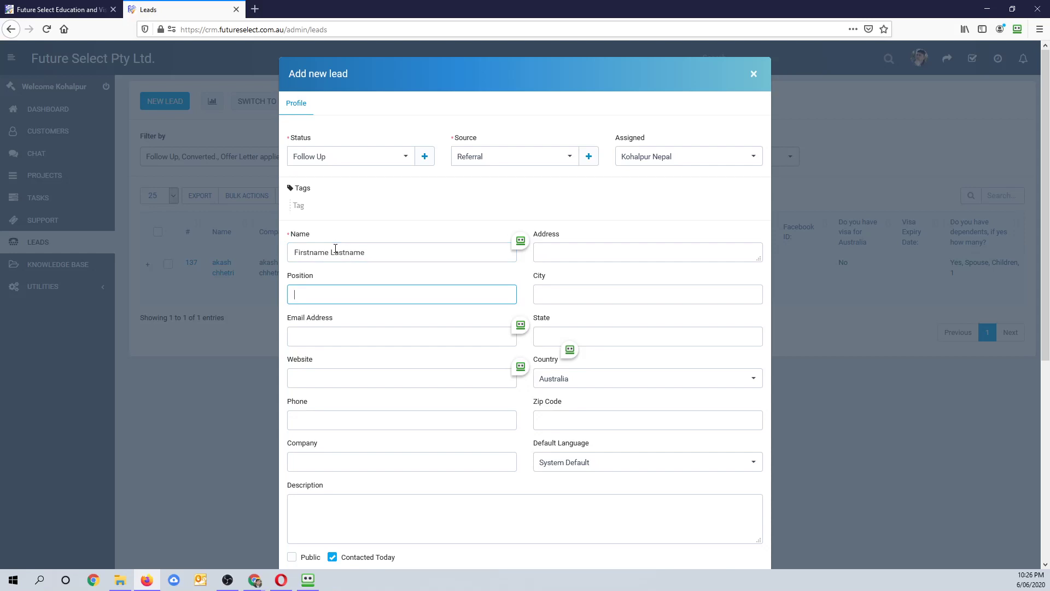
pyautogui.write('Student')
pyautogui.click(319, 331)
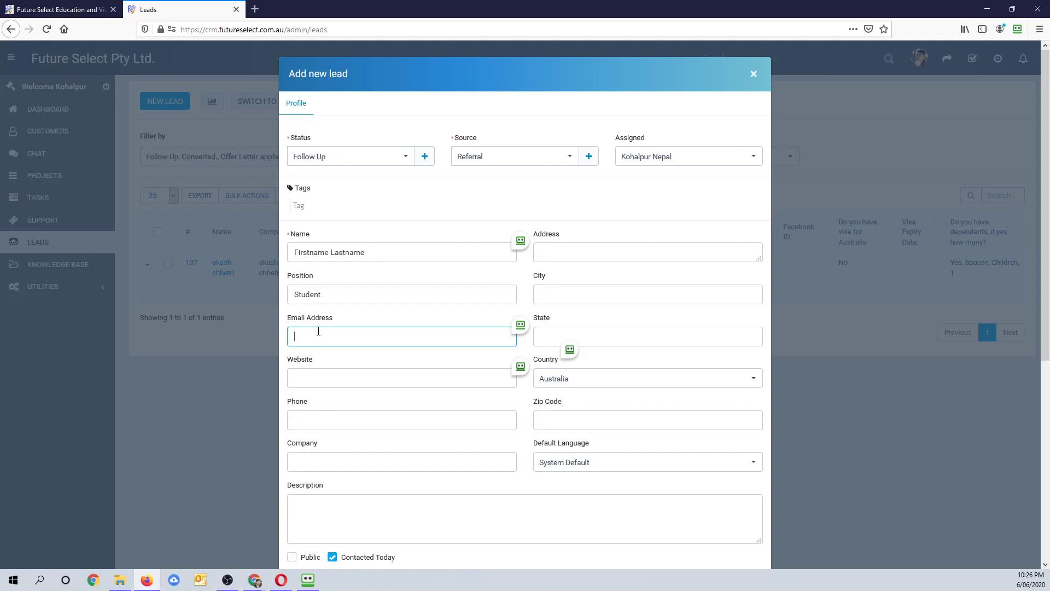
pyautogui.press('BackSpace')
pyautogui.press('BackSpace')
# - Add the lead's phone number and copy the lead's name into the Company field
pyautogui.click(314, 376)
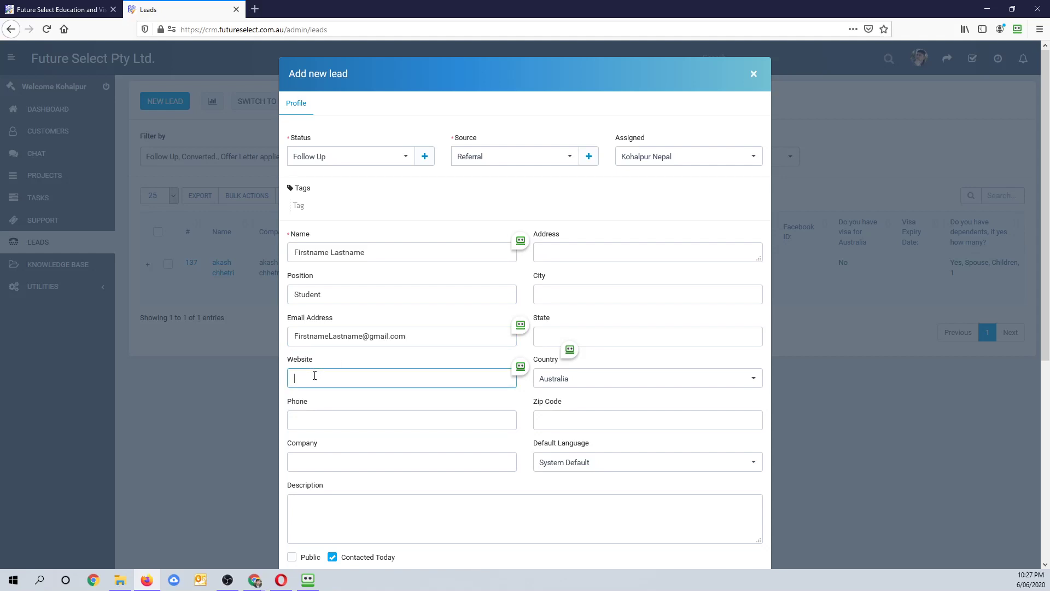
pyautogui.click(307, 421)
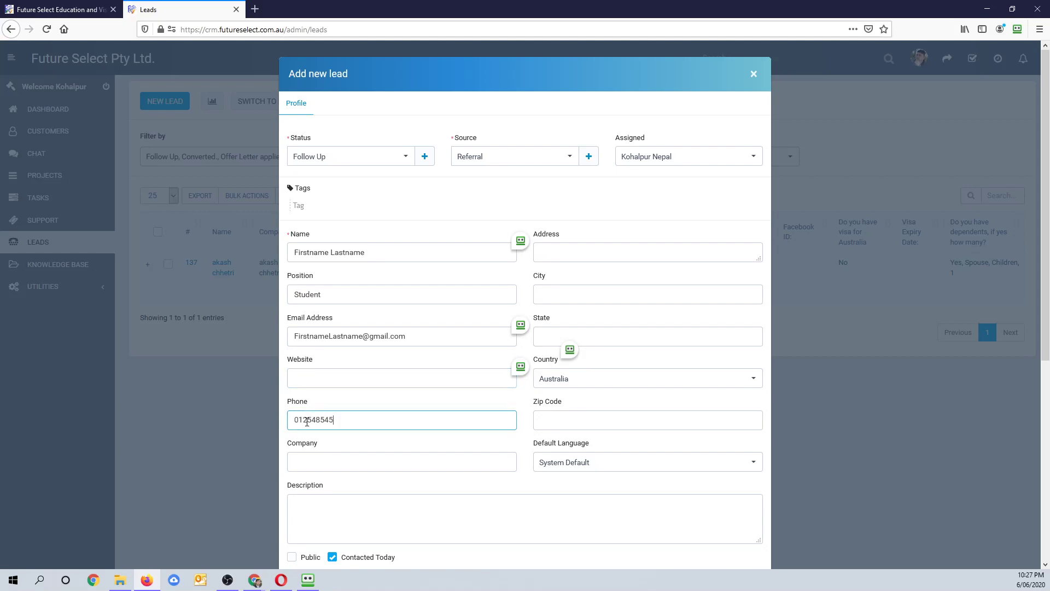
pyautogui.click(317, 462)
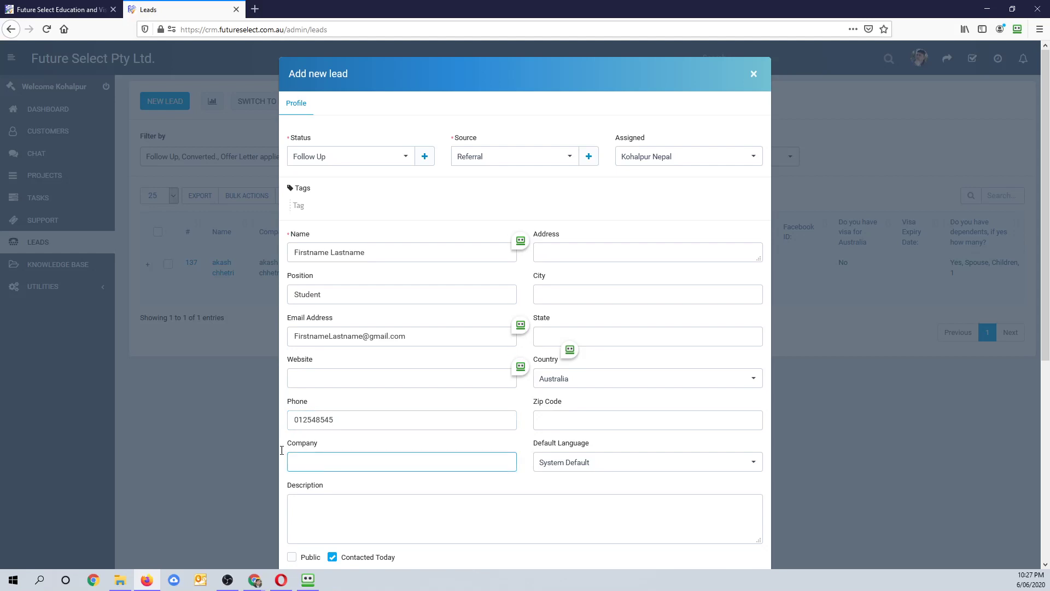
pyautogui.moveTo(384, 252); pyautogui.dragTo(276, 250)
pyautogui.hotkey('ctrl', 'c')
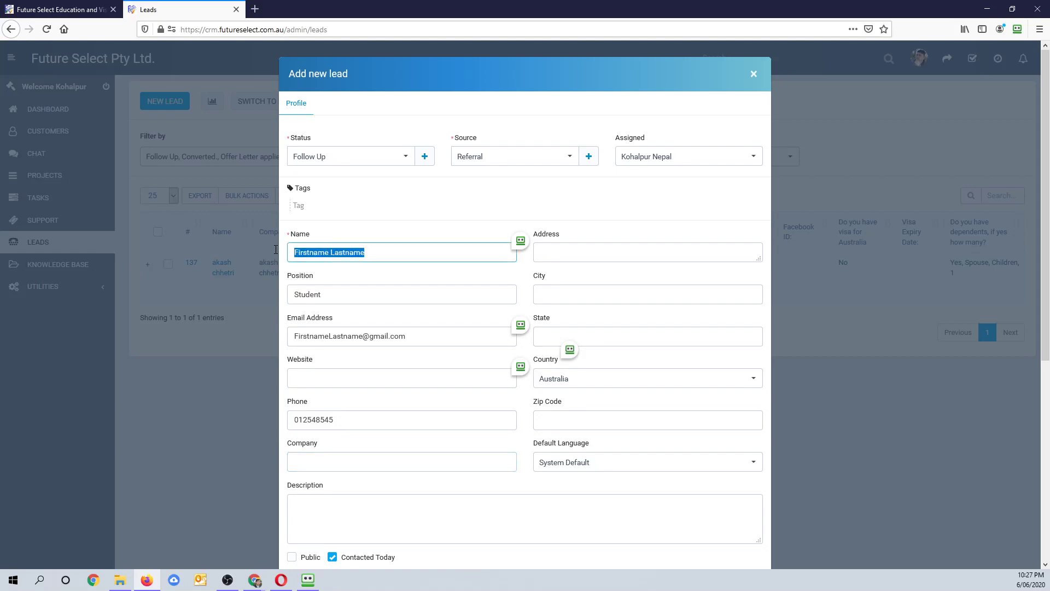
pyautogui.click(320, 464)
pyautogui.hotkey('ctrl', 'v')
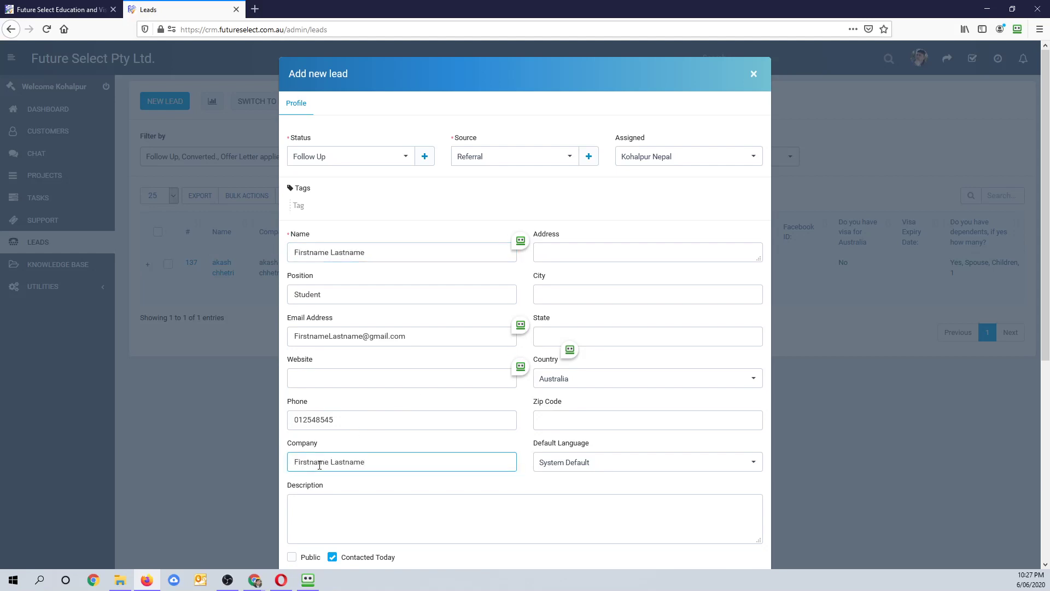
pyautogui.click(314, 502)
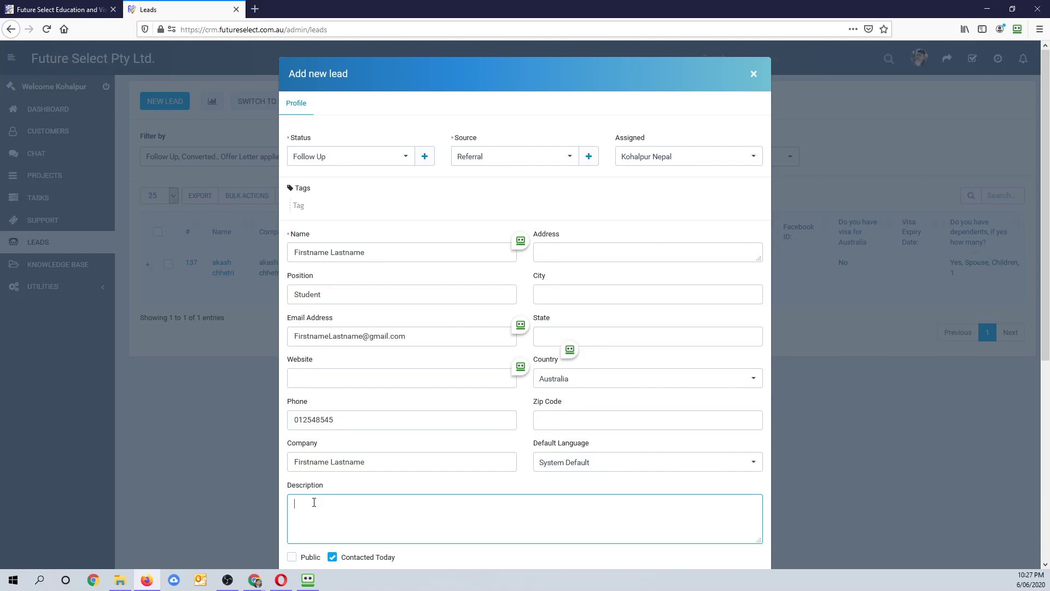
# - Describe the lead: Bachelor of Nursing in Australia, UTS or Western Sydney, IELTS 7, +2 biology, financially capable
pyautogui.write('This person wants to study bachelor of Nursing in Australi')
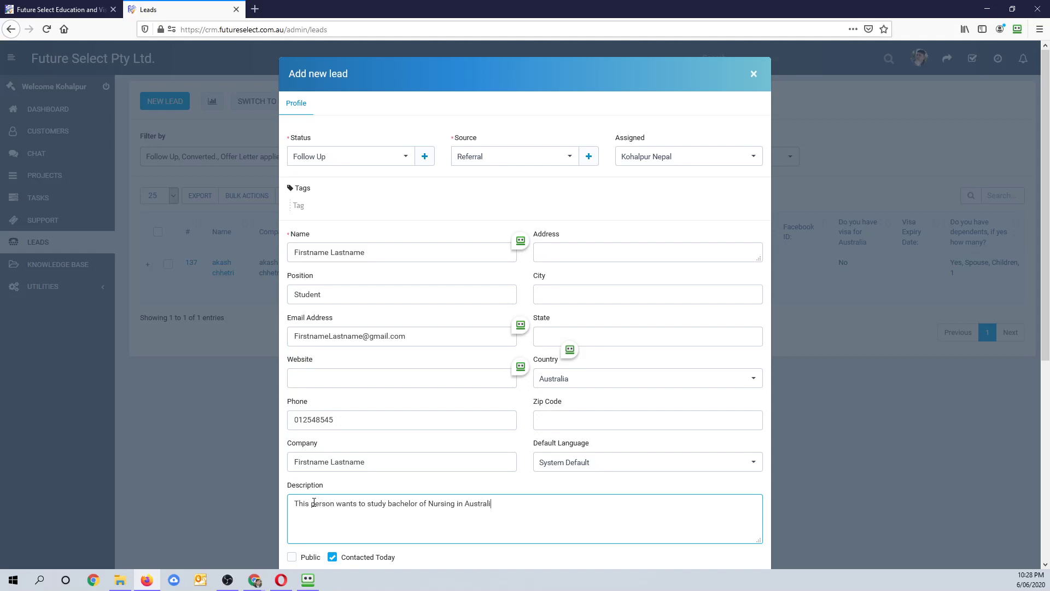
pyautogui.write('a. Not decided which university to go but wou')
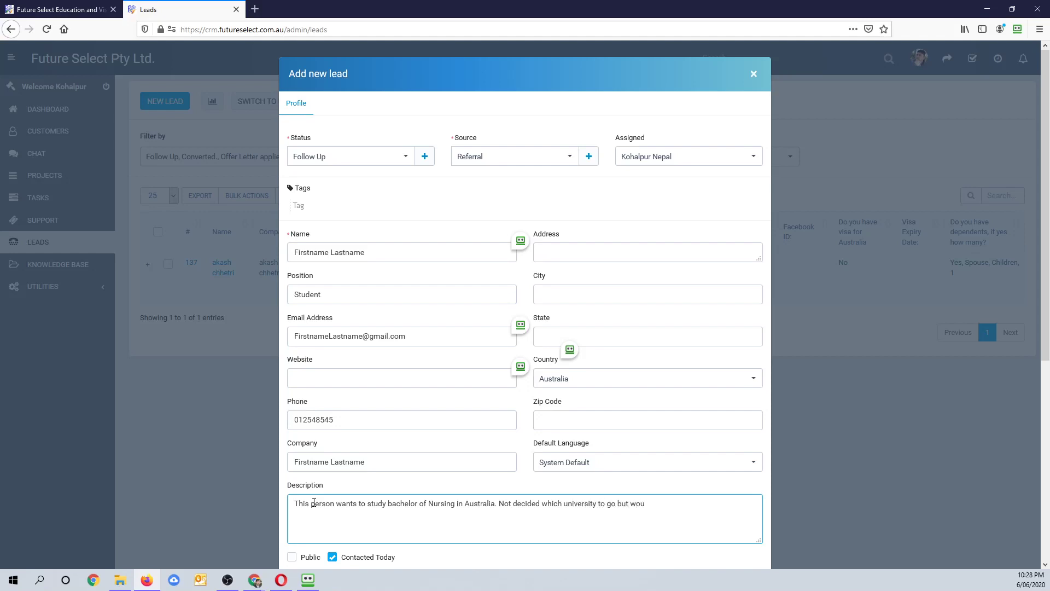
pyautogui.write('ld like to go')
pyautogui.write('few')
pyautogui.write(' m')
pyautogui.press('BackSpace')
pyautogui.press('BackSpace')
pyautogui.press('BackSpace')
pyautogui.press('BackSpace')
pyautogui.write('UTS or Western Sydney or sim')
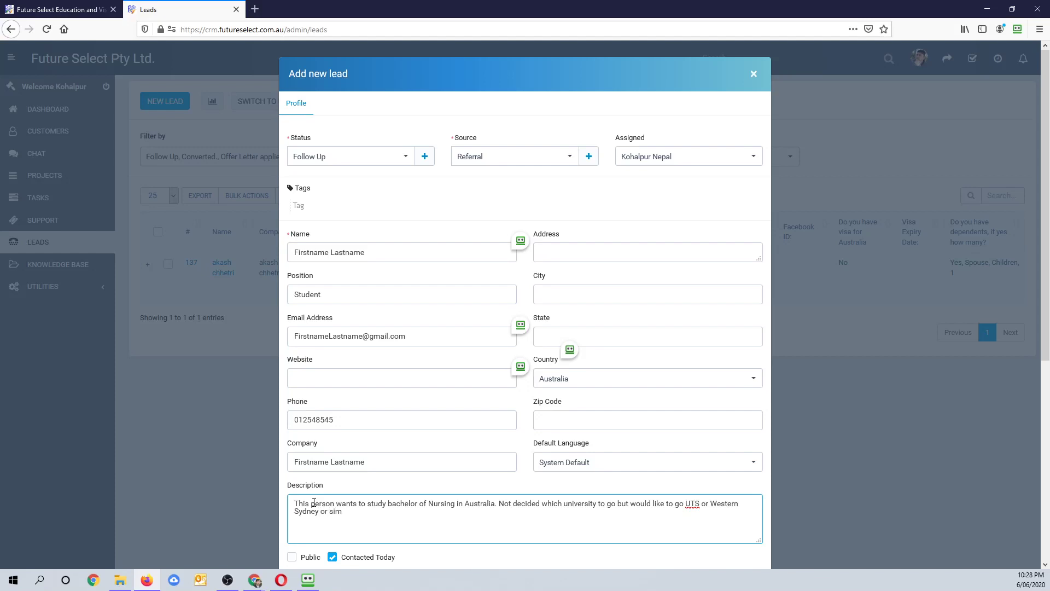
pyautogui.write('ilar. IELTS is 7 each band, Currently completed ')
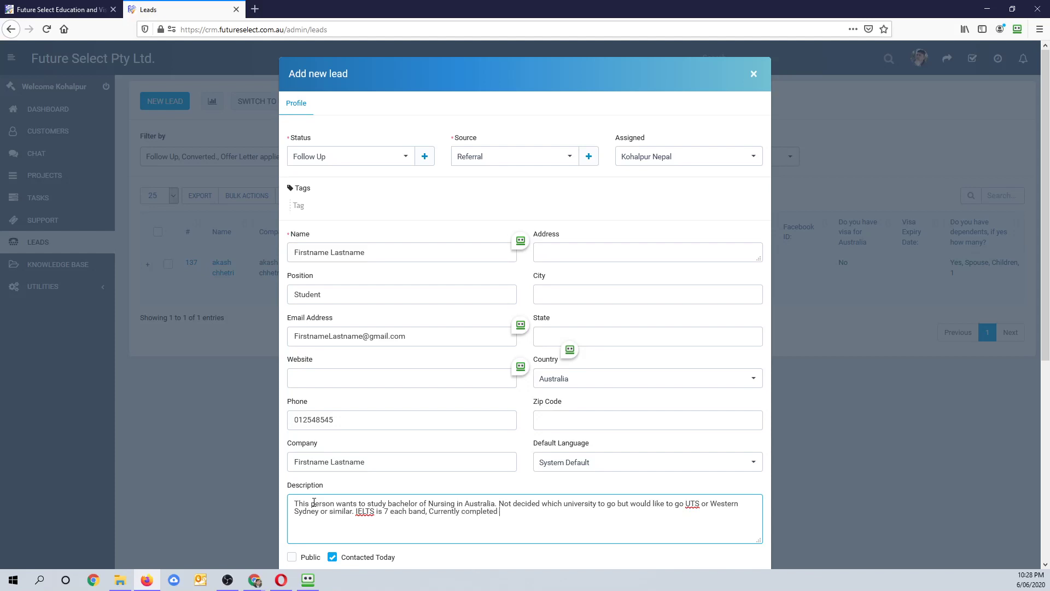
pyautogui.write('+2 in biology and financially capable.')
# - Add a line: father is an engineer at abc construction, mother a section officer at CDO office Kathmandu
pyautogui.press('Return')
pyautogui.write('Fath')
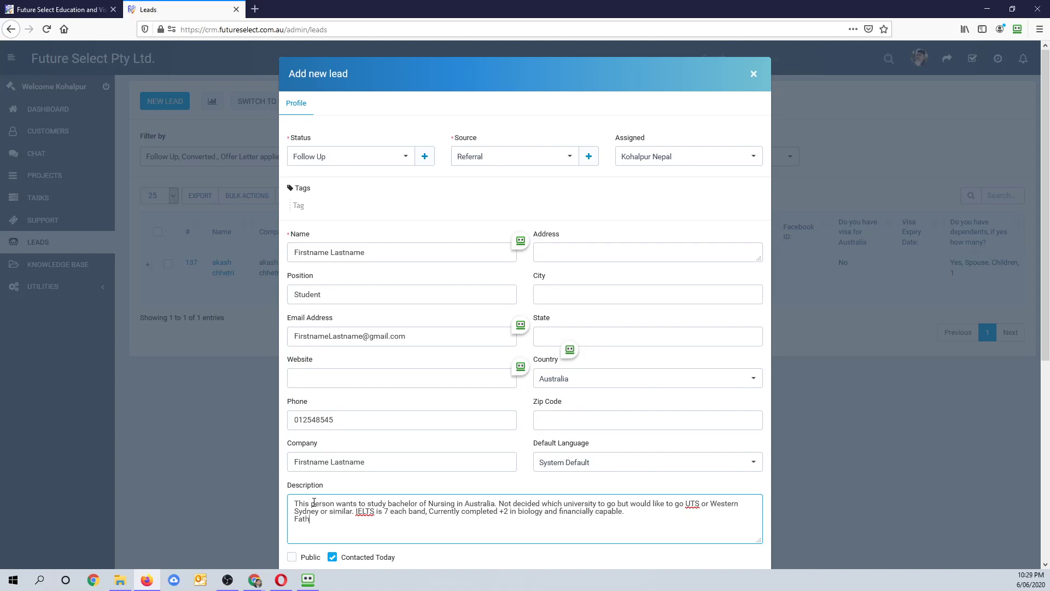
pyautogui.write('er is Engineer works for abc construction')
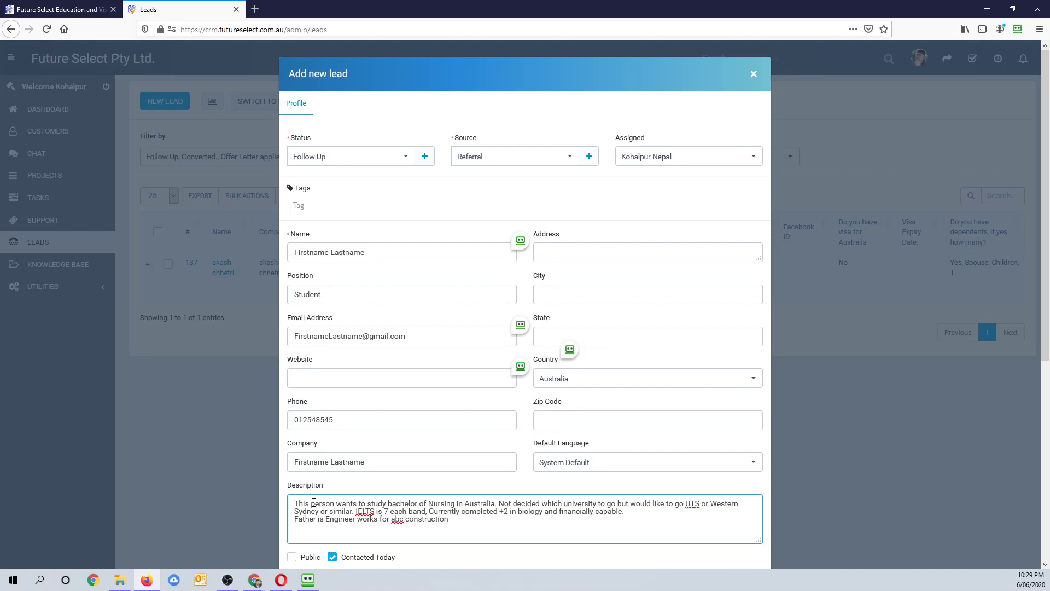
pyautogui.write(', Mother ')
pyautogui.write('is section offier ')
pyautogui.write('as')
pyautogui.write('t')
pyautogui.press('BackSpace')
pyautogui.press('BackSpace')
pyautogui.press('BackSpace')
pyautogui.press('BackSpace')
pyautogui.press('BackSpace')
pyautogui.write('cer at')
pyautogui.write(' CDO c')
pyautogui.write('a')
pyautogui.press('BackSpace')
pyautogui.press('BackSpace')
pyautogui.write('office ')
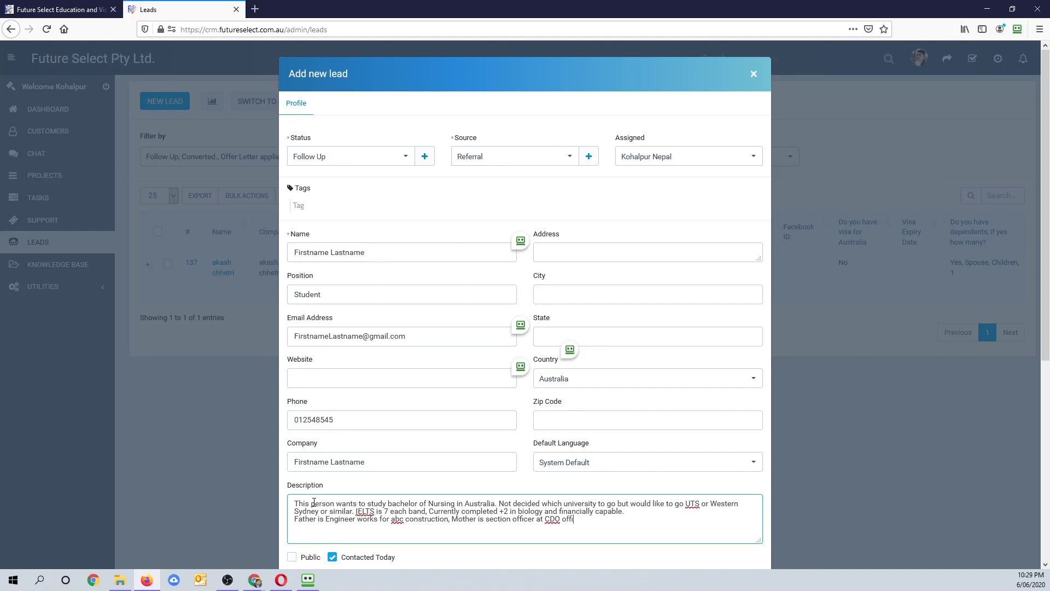
pyautogui.write('Kathmandu..')
# - Tick Education, Migration and Insurance Other in the lead's Service for list
pyautogui.scroll(-5, 510, 361)
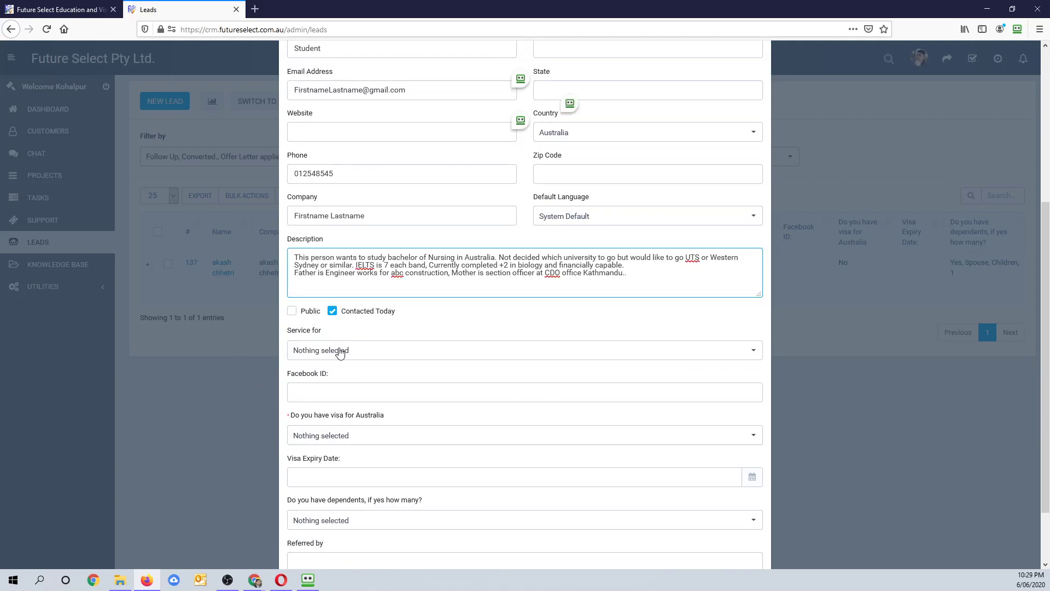
pyautogui.click(374, 357)
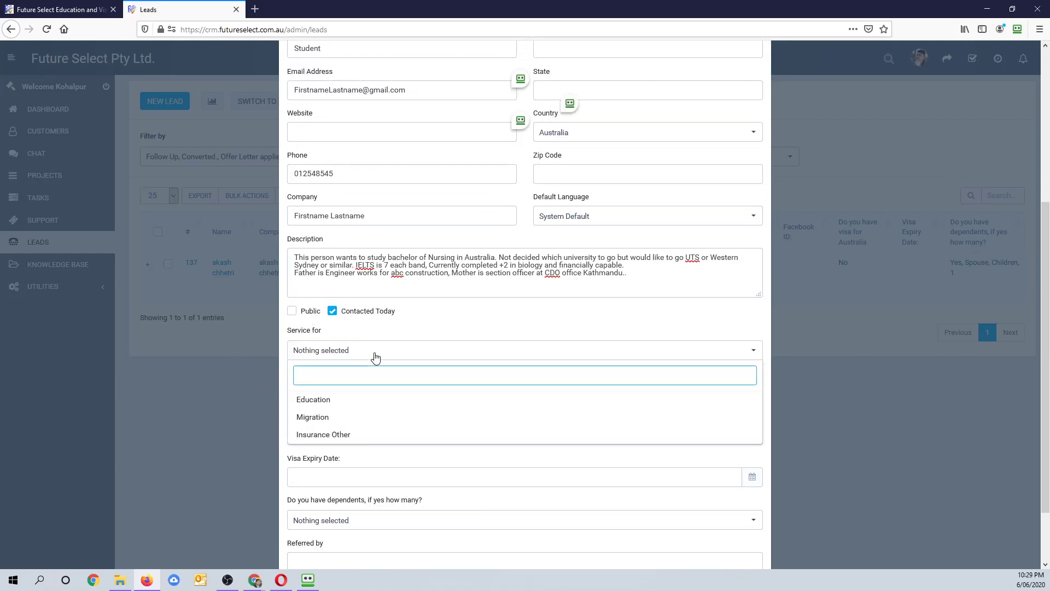
pyautogui.click(332, 404)
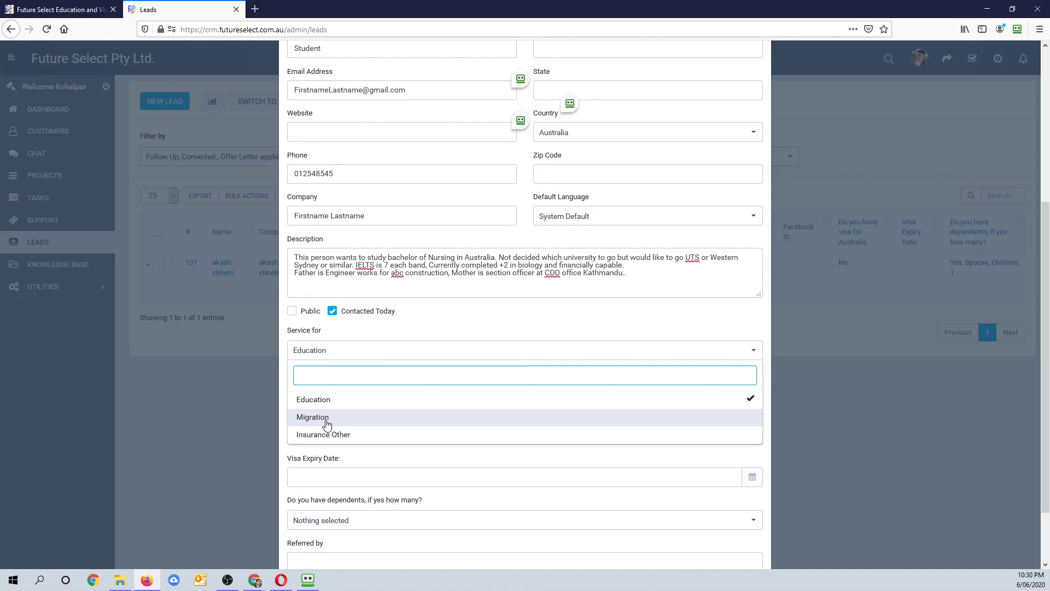
pyautogui.click(327, 418)
pyautogui.click(343, 436)
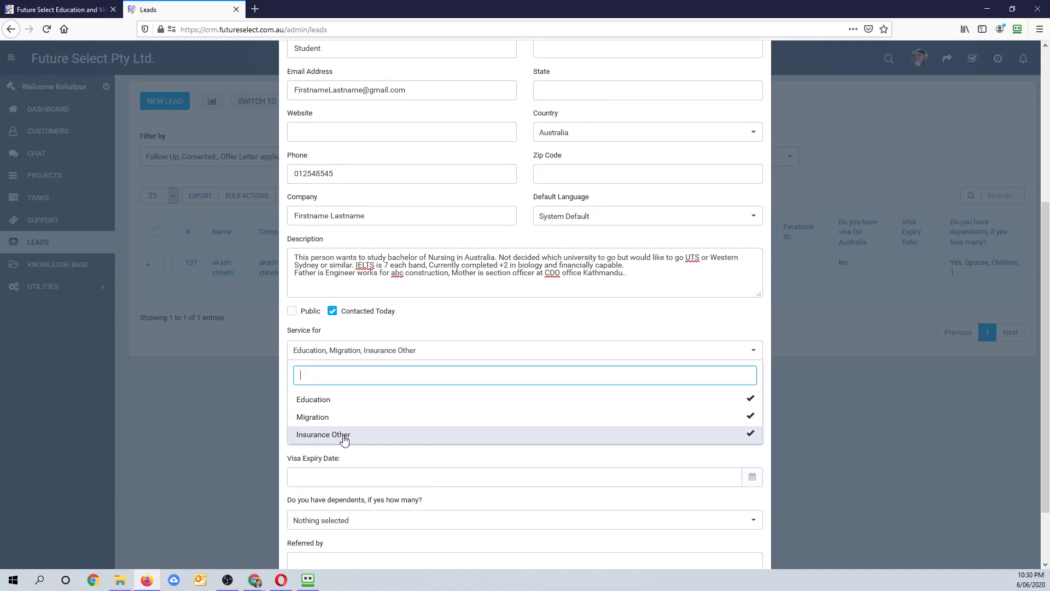
pyautogui.click(332, 419)
pyautogui.click(340, 435)
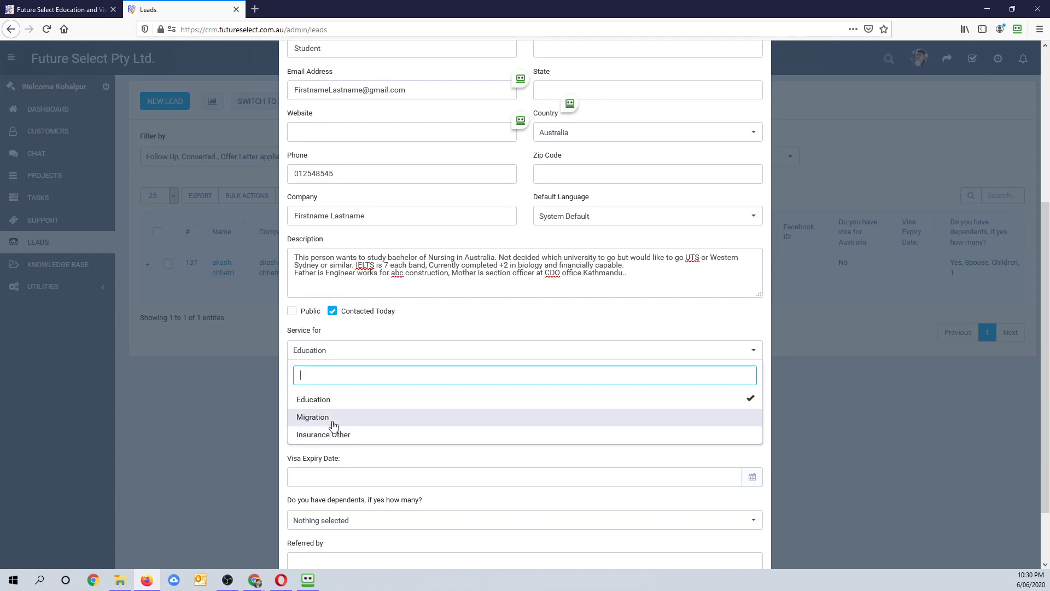
pyautogui.click(333, 422)
pyautogui.click(333, 422)
pyautogui.click(333, 422)
pyautogui.click(341, 438)
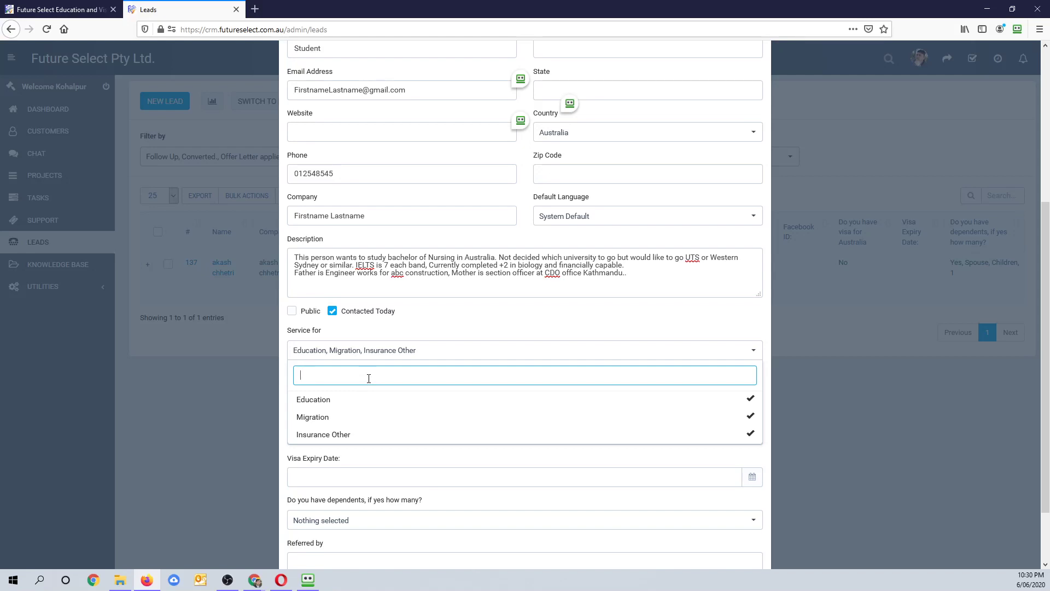
pyautogui.click(472, 364)
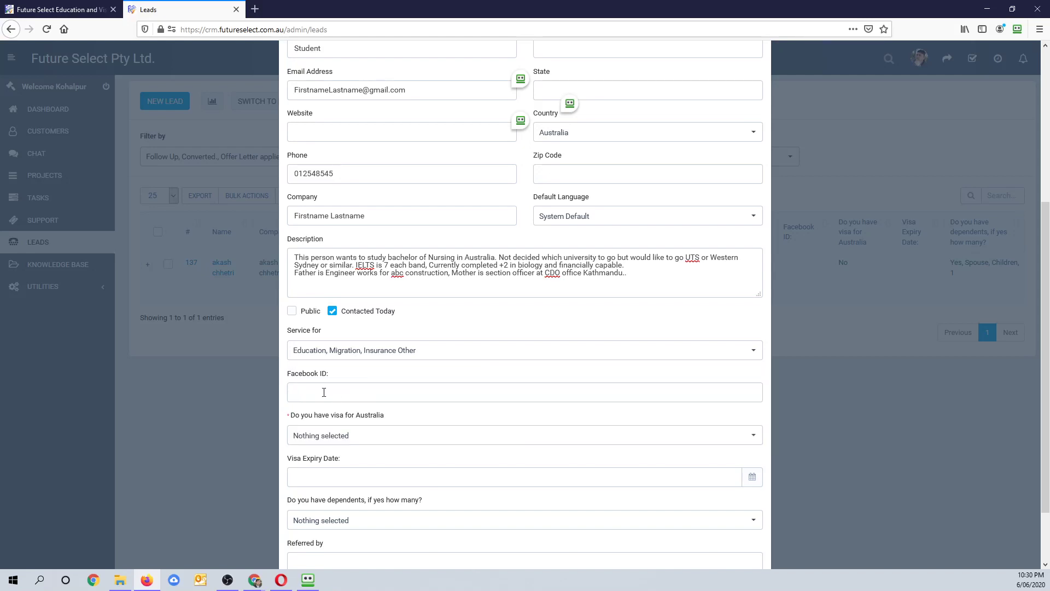
pyautogui.click(306, 393)
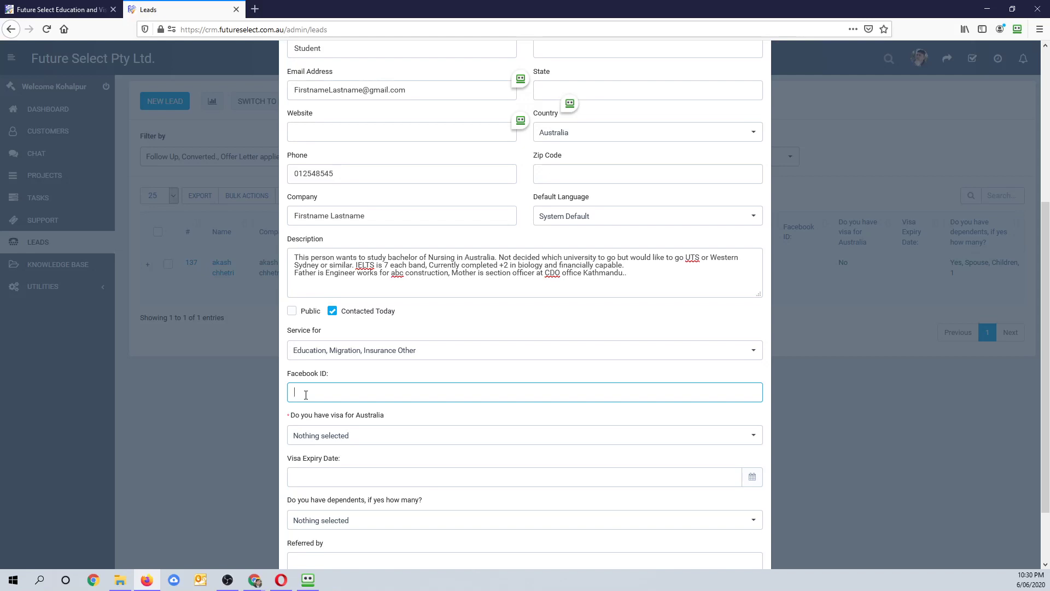
# - Answer Yes to holding an Australian visa and set the Visa Expiry Date to 20-08-2020
pyautogui.scroll(-2, 335, 434)
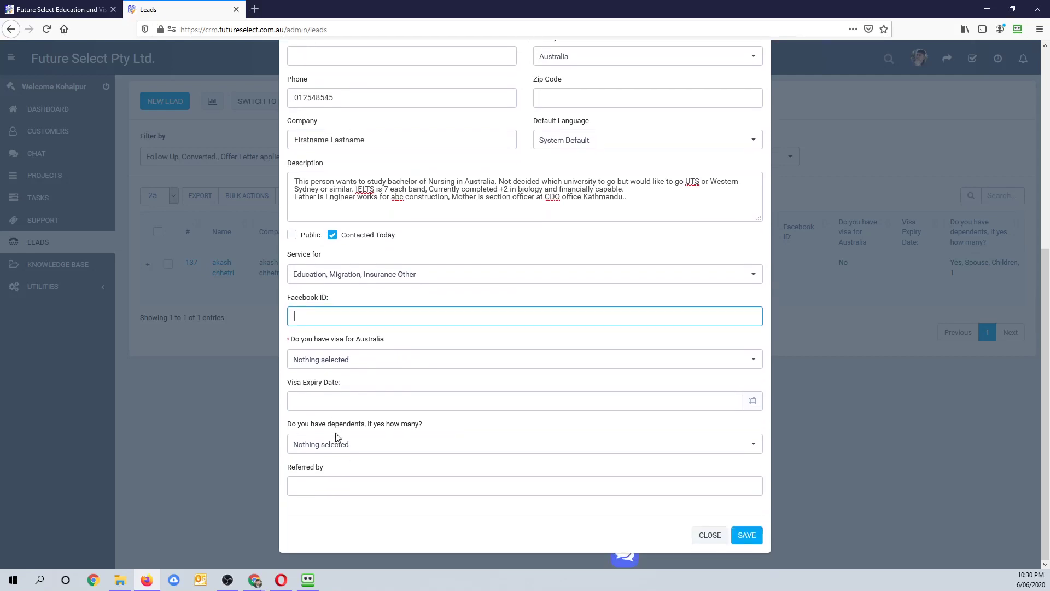
pyautogui.click(332, 364)
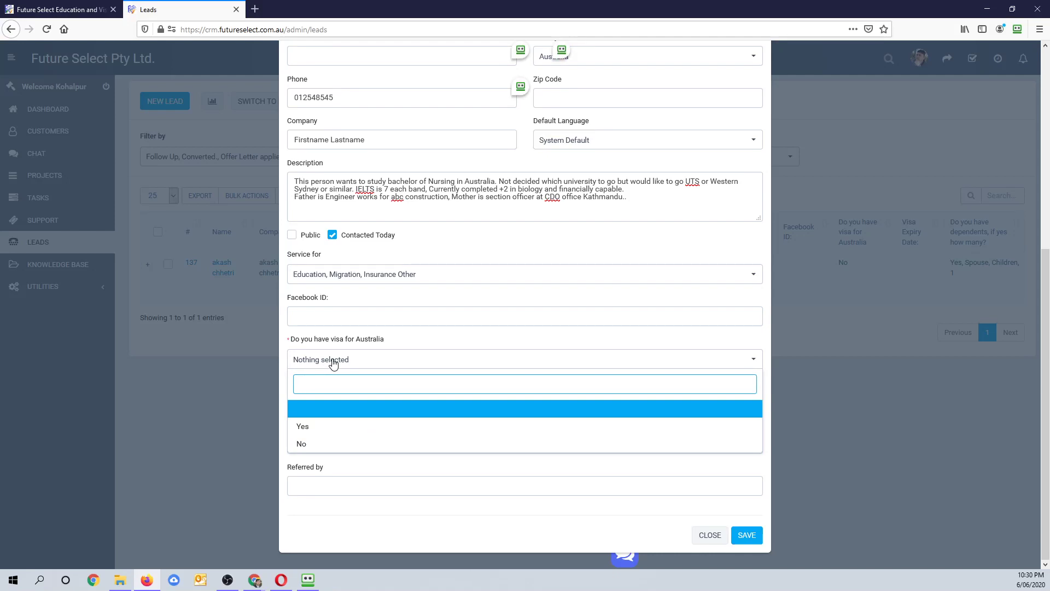
pyautogui.click(304, 430)
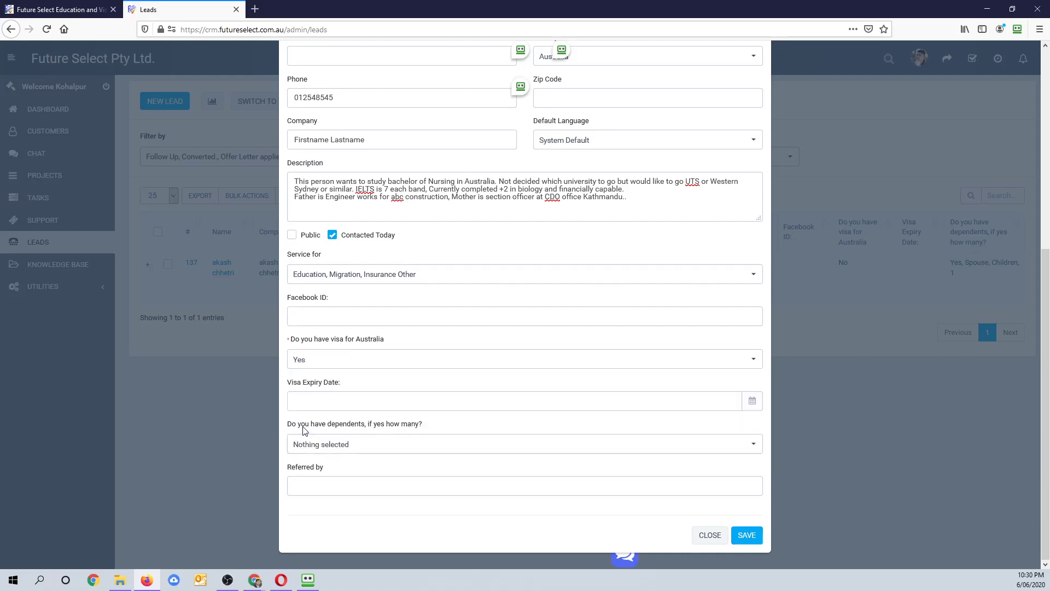
pyautogui.click(334, 403)
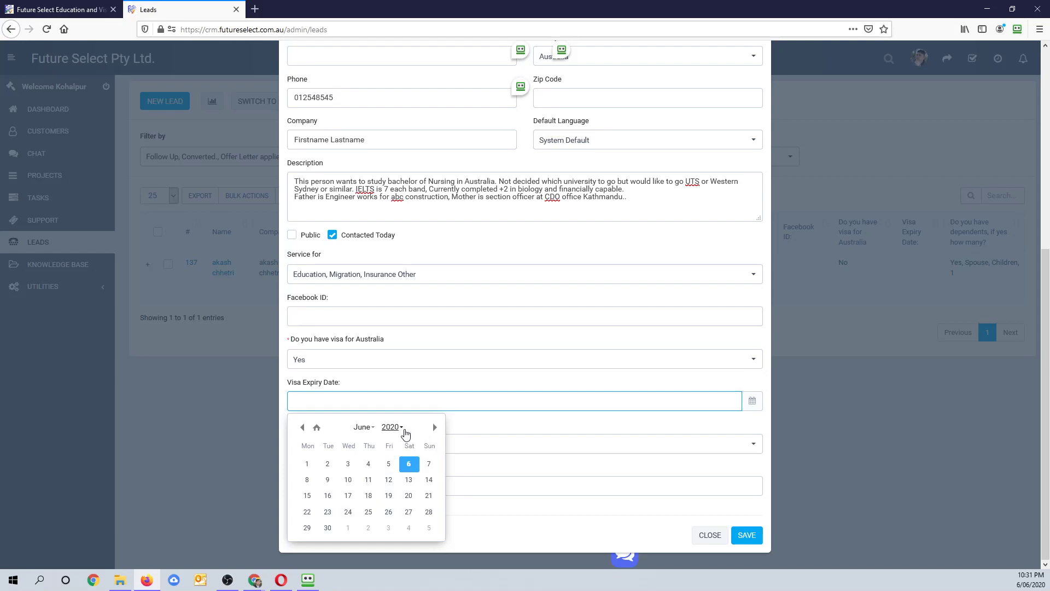
pyautogui.click(435, 427)
pyautogui.click(435, 428)
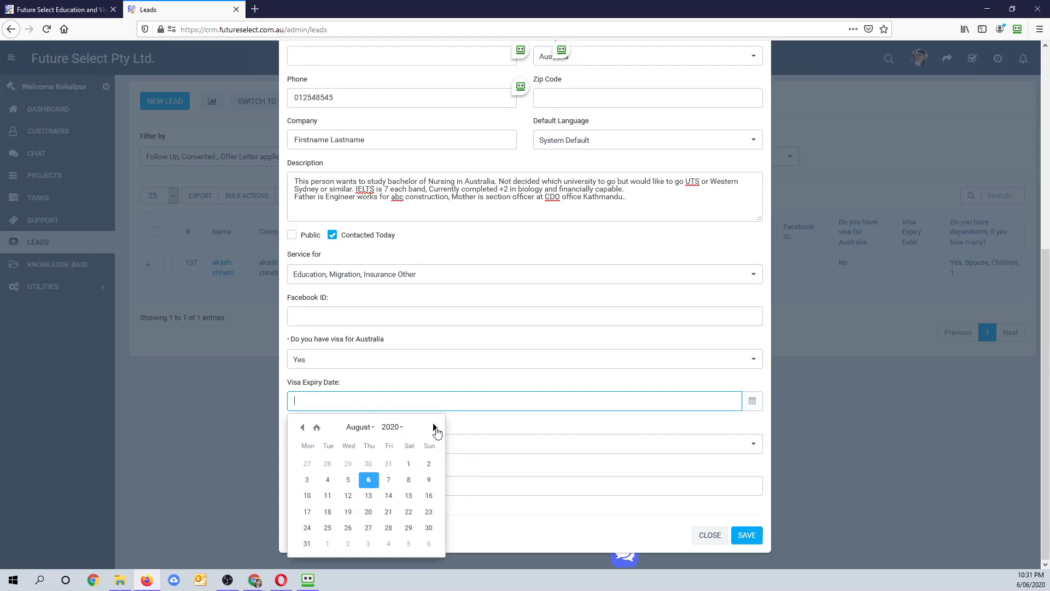
pyautogui.click(369, 512)
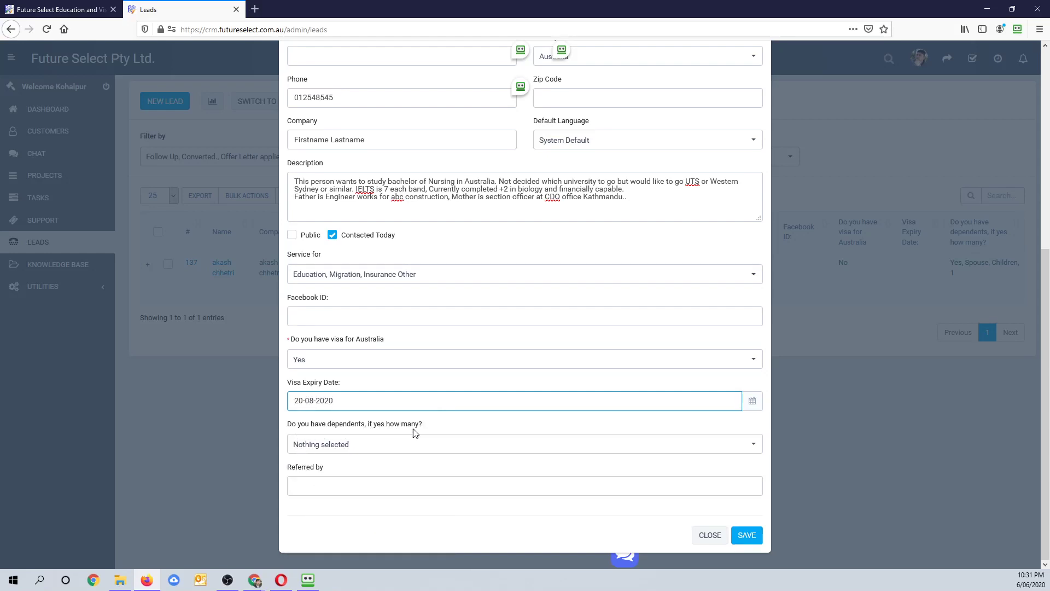
pyautogui.click(359, 453)
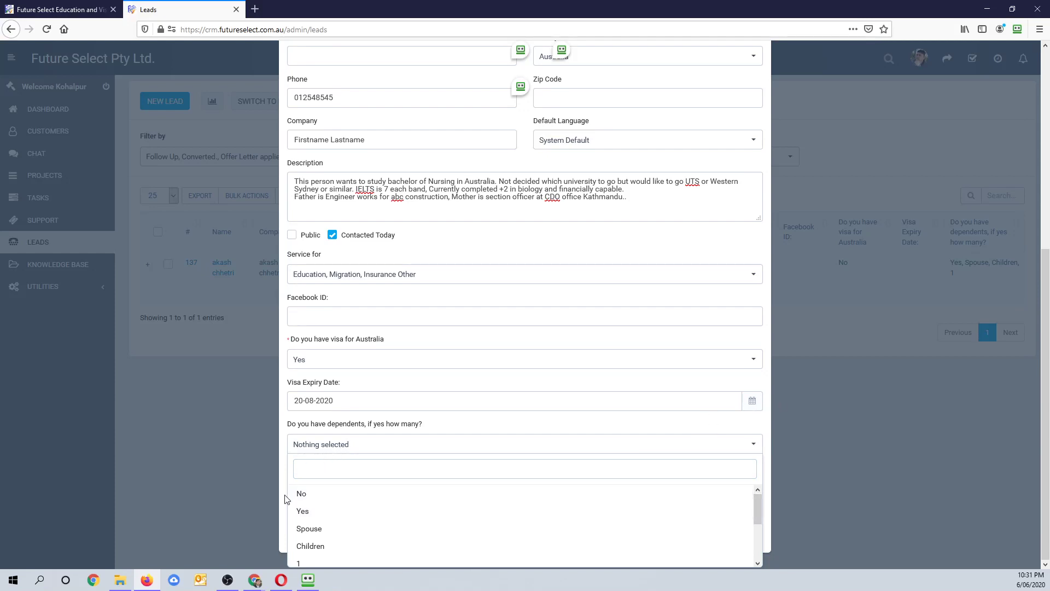
# - Set the lead's dependents to Yes, Spouse, Children and 2, clearing the mistaken No
pyautogui.click(302, 496)
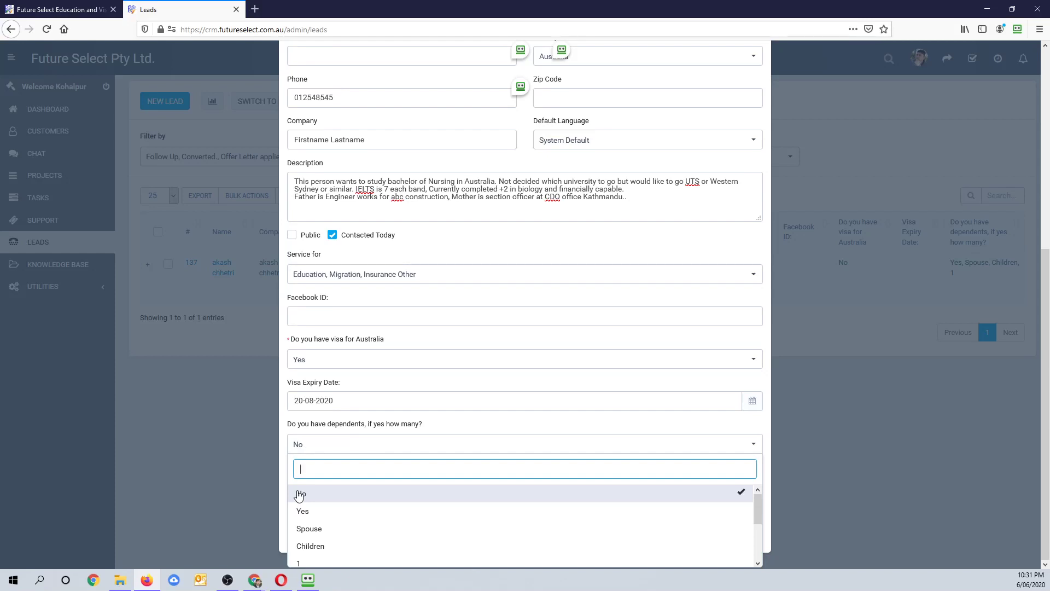
pyautogui.click(299, 495)
pyautogui.click(307, 512)
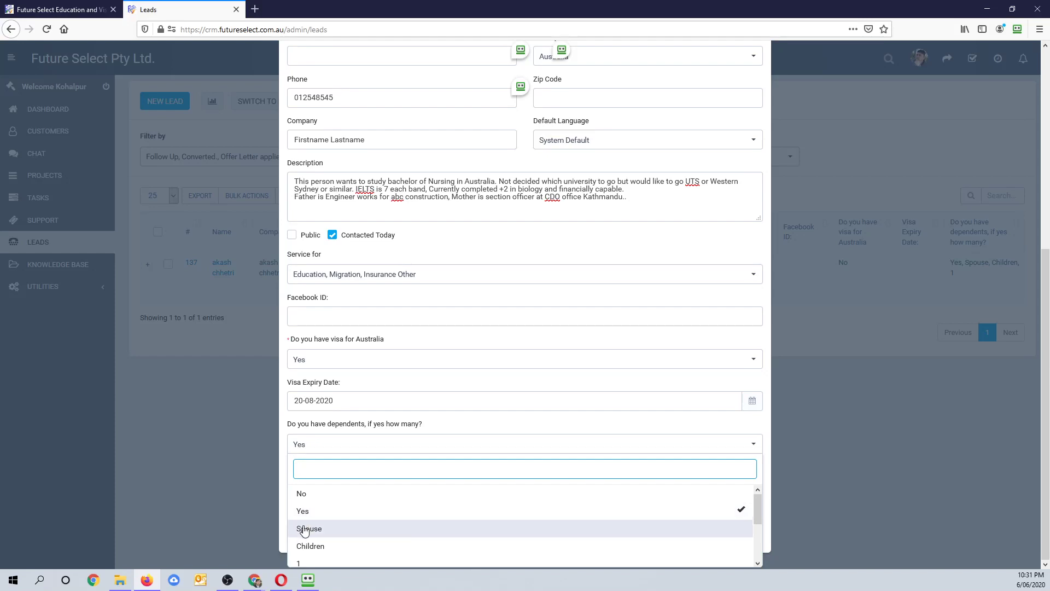
pyautogui.click(305, 530)
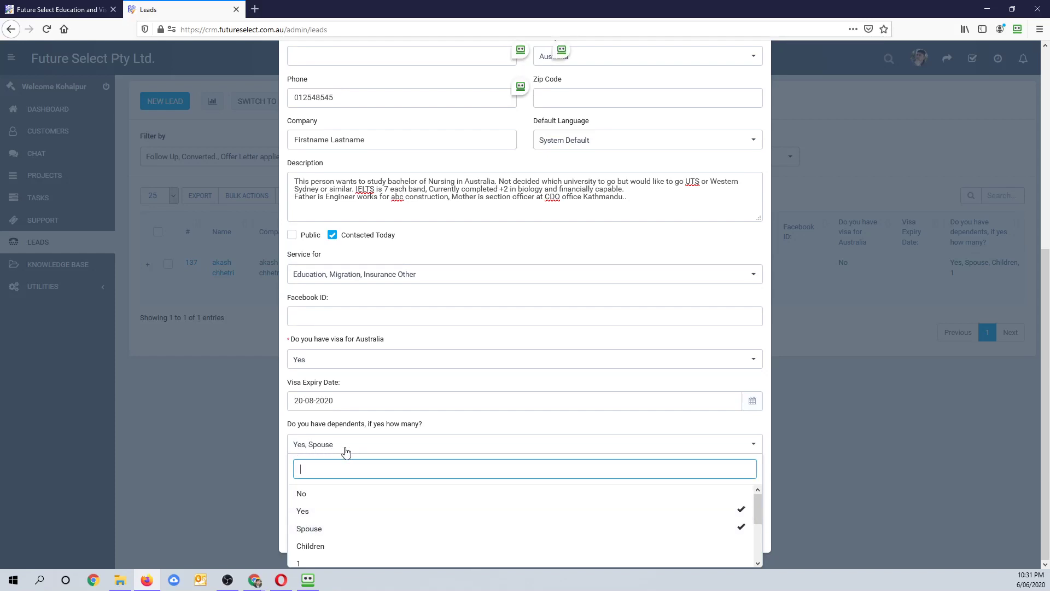
pyautogui.click(317, 547)
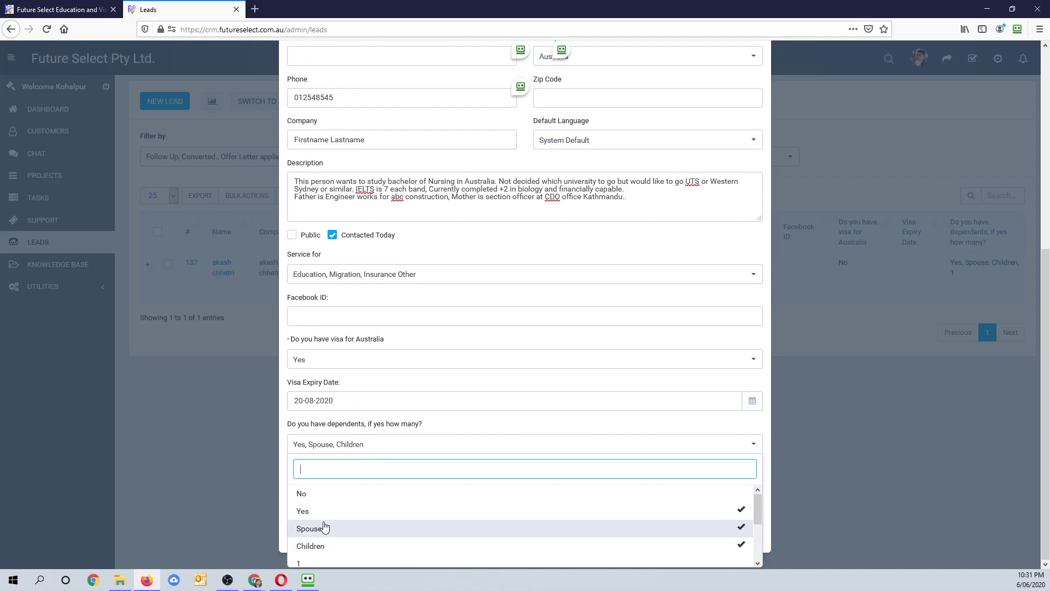
pyautogui.scroll(-2, 340, 534)
pyautogui.scroll(-1, 340, 542)
pyautogui.scroll(2, 304, 506)
pyautogui.scroll(-2, 350, 539)
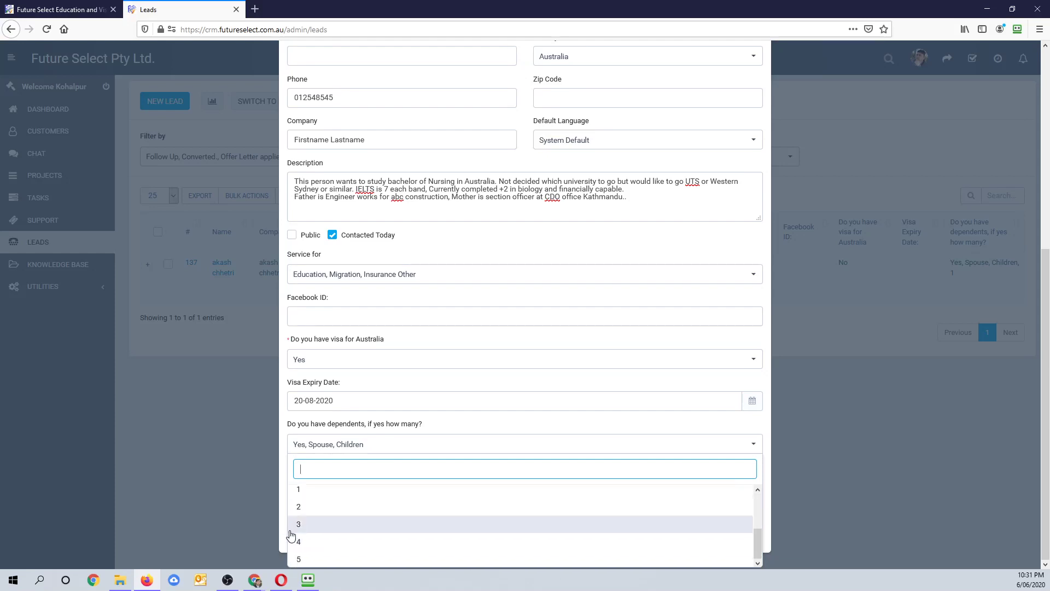
pyautogui.click(298, 507)
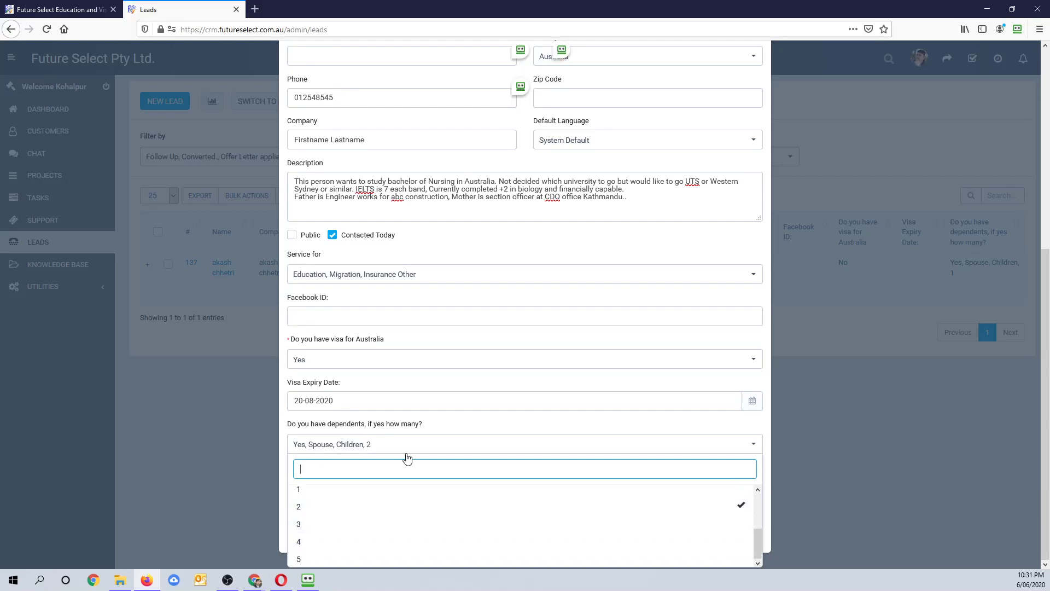
pyautogui.click(465, 432)
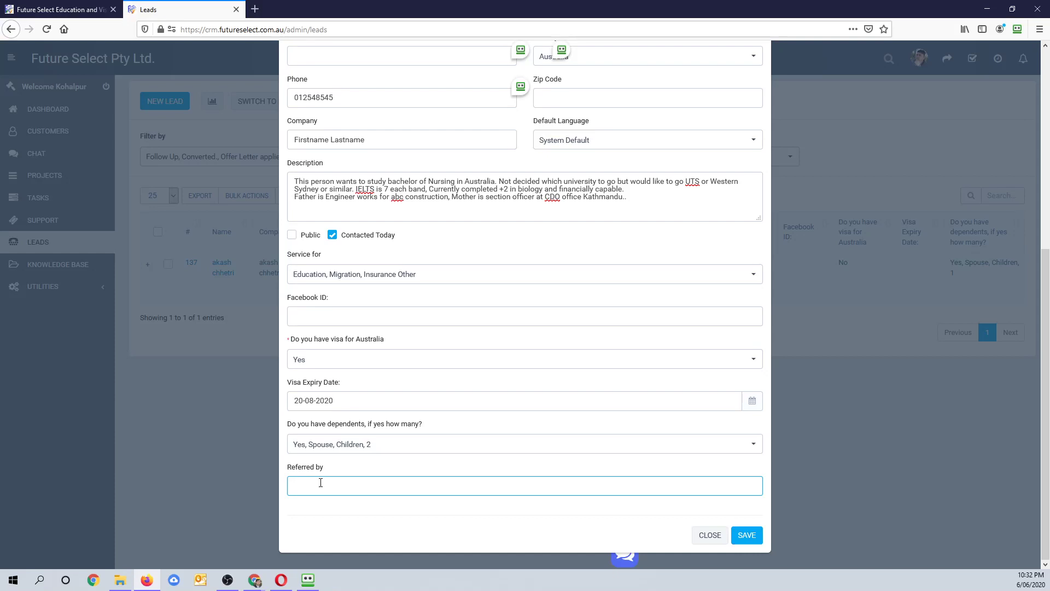
# - Enter the referrer's full name in Referred by and save the new lead
pyautogui.click(746, 536)
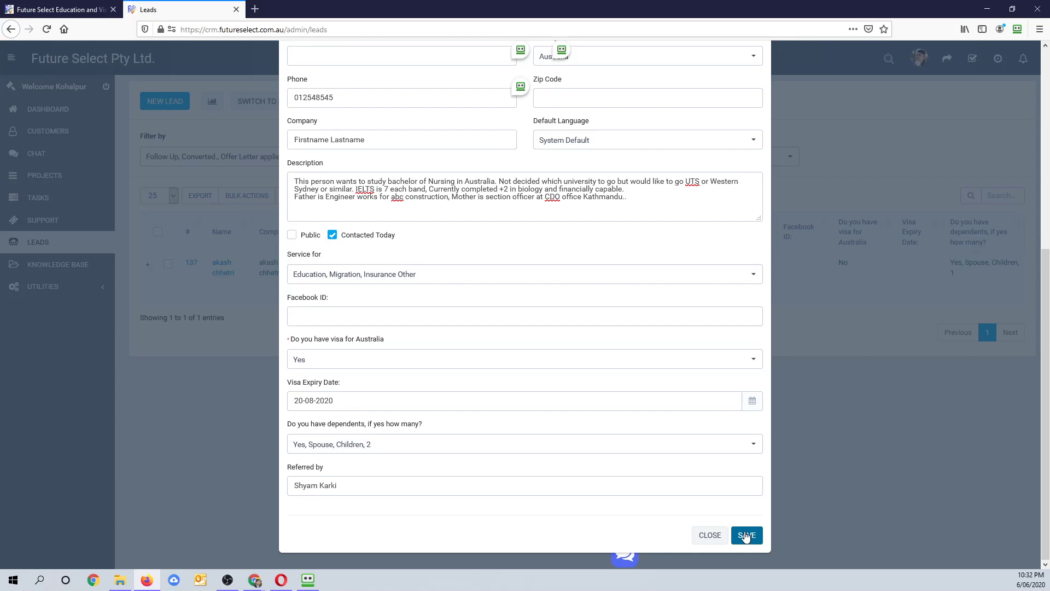
pyautogui.click(746, 536)
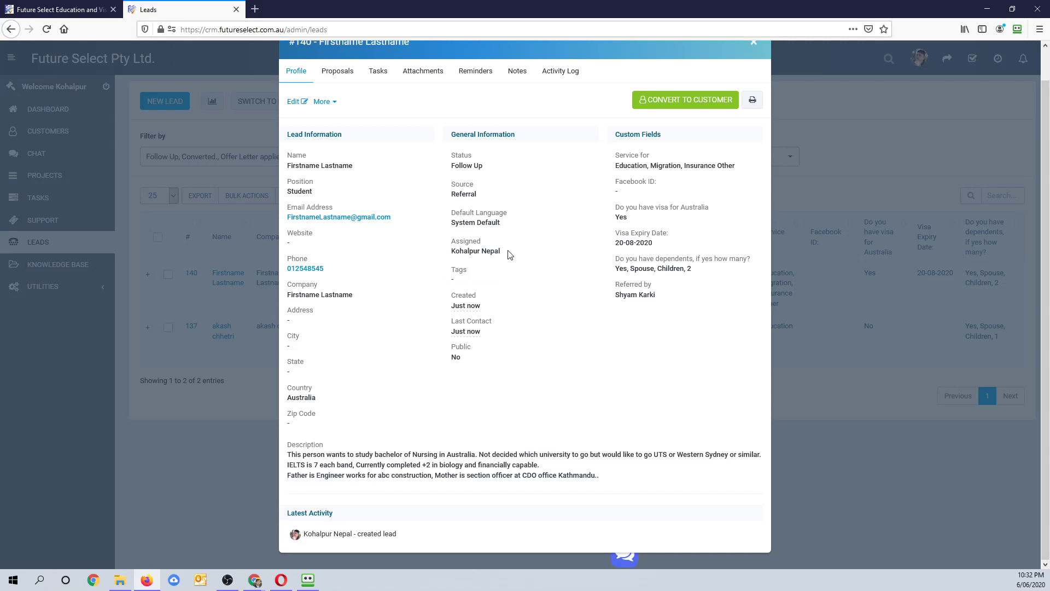
# - Look through lead #140's Proposals, Tasks and Attachments, ending on its empty Reminders list
pyautogui.click(339, 77)
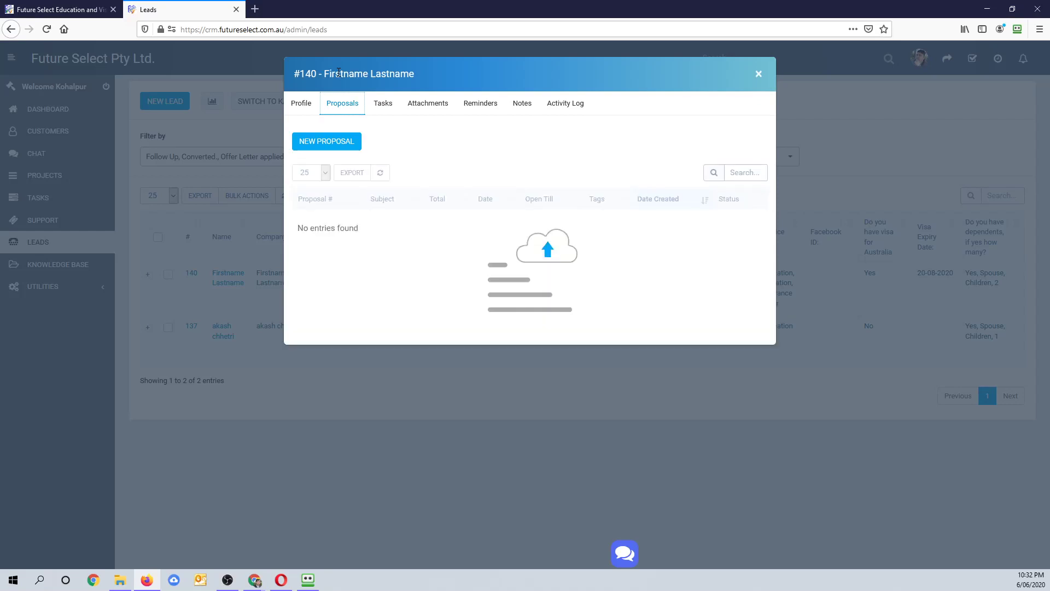
pyautogui.click(385, 104)
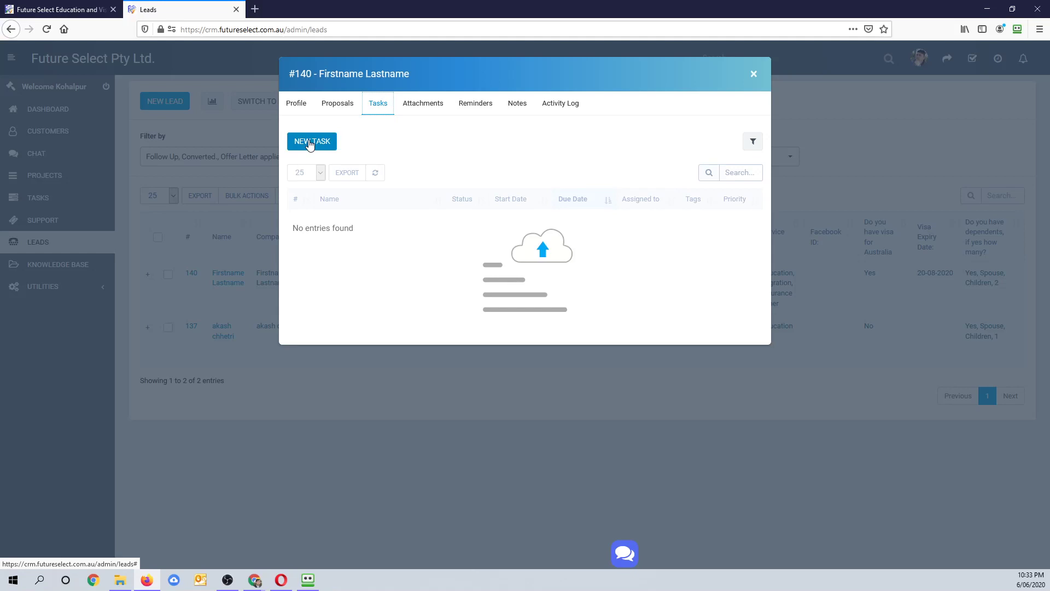
pyautogui.click(426, 108)
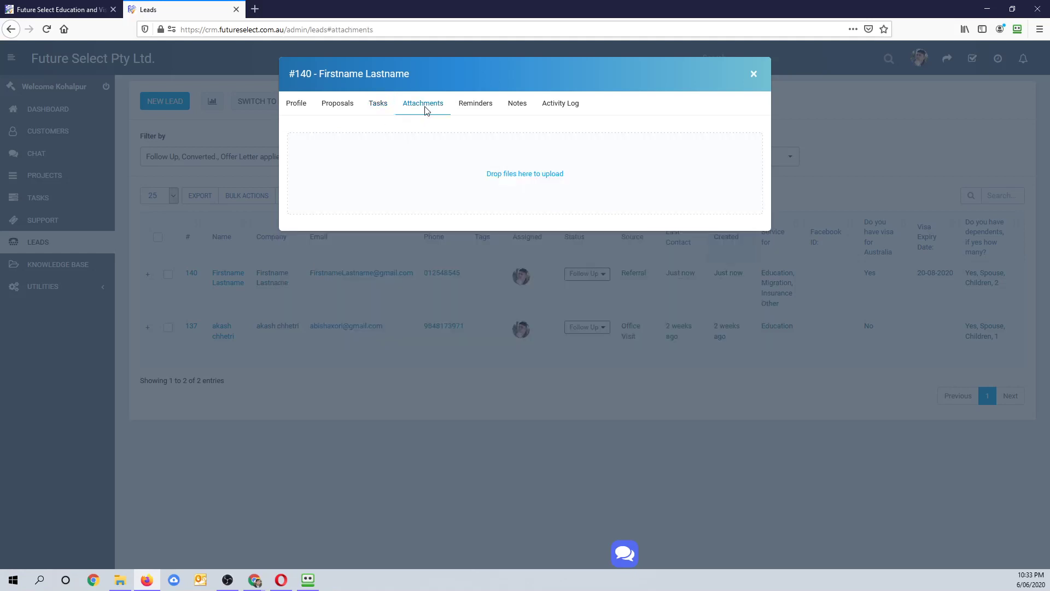
pyautogui.click(473, 106)
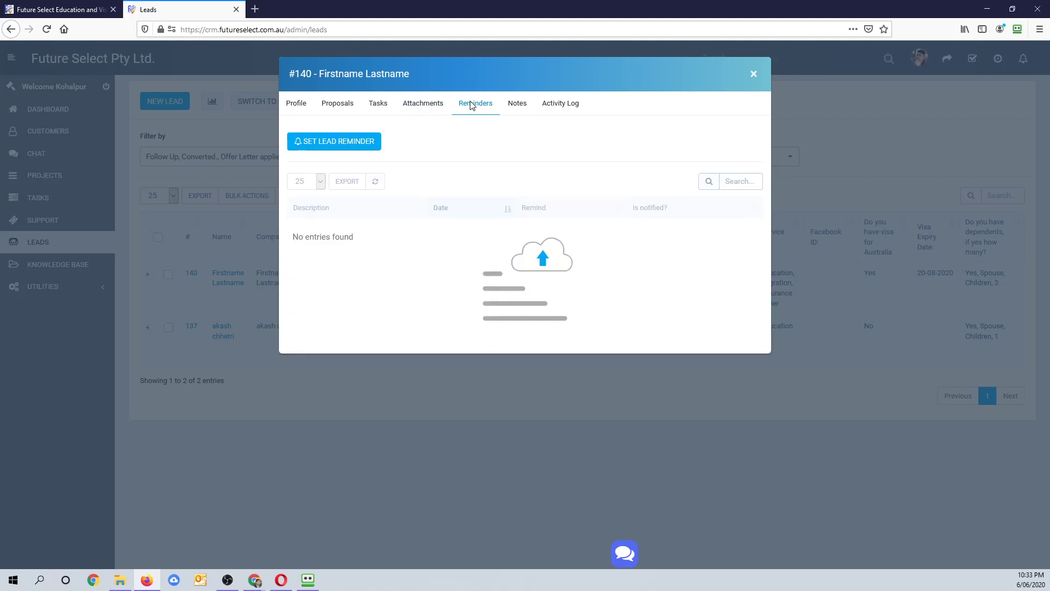
# - Start a new lead reminder dated 08-06-2020 at 9:00 AM
pyautogui.click(328, 144)
pyautogui.click(411, 124)
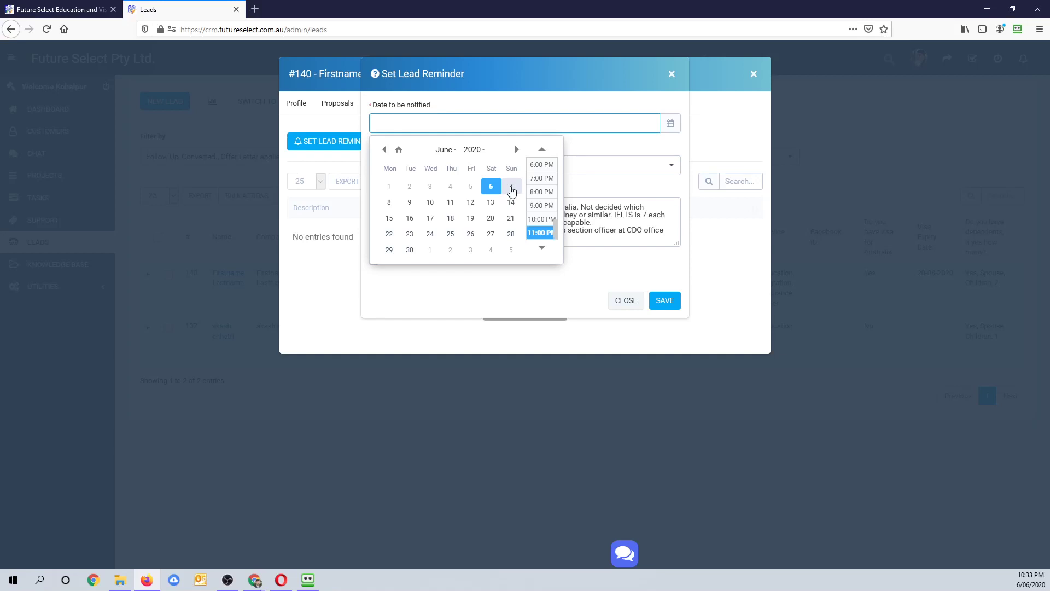
pyautogui.click(390, 203)
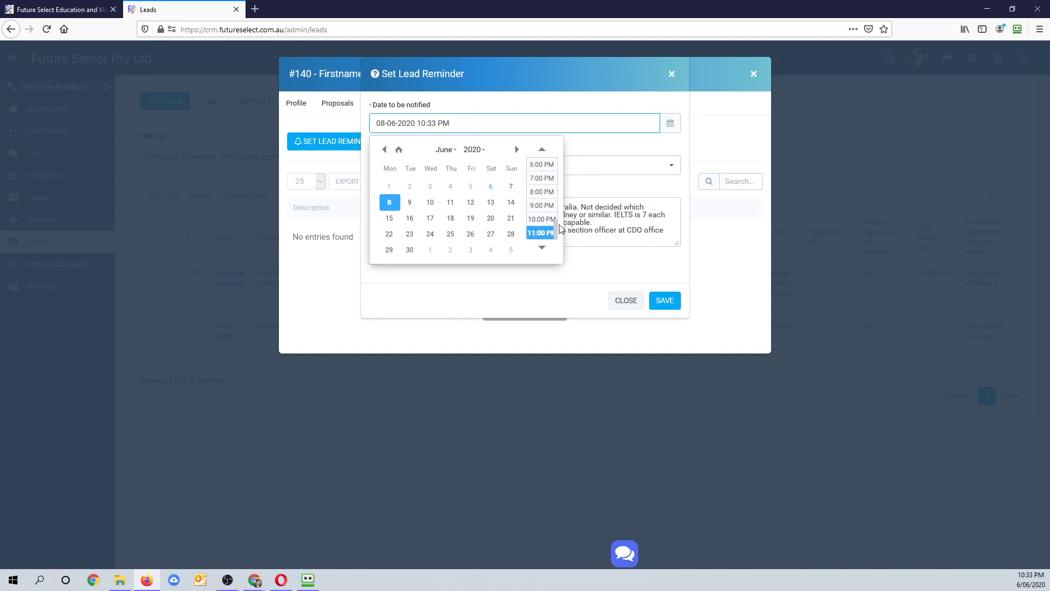
pyautogui.moveTo(557, 233); pyautogui.dragTo(558, 197)
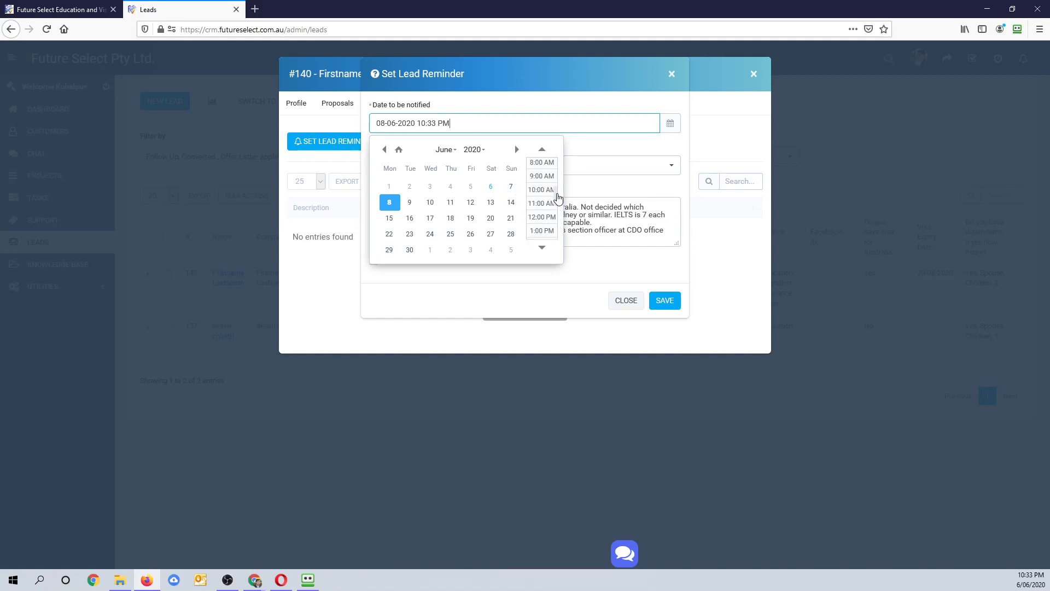
pyautogui.click(542, 176)
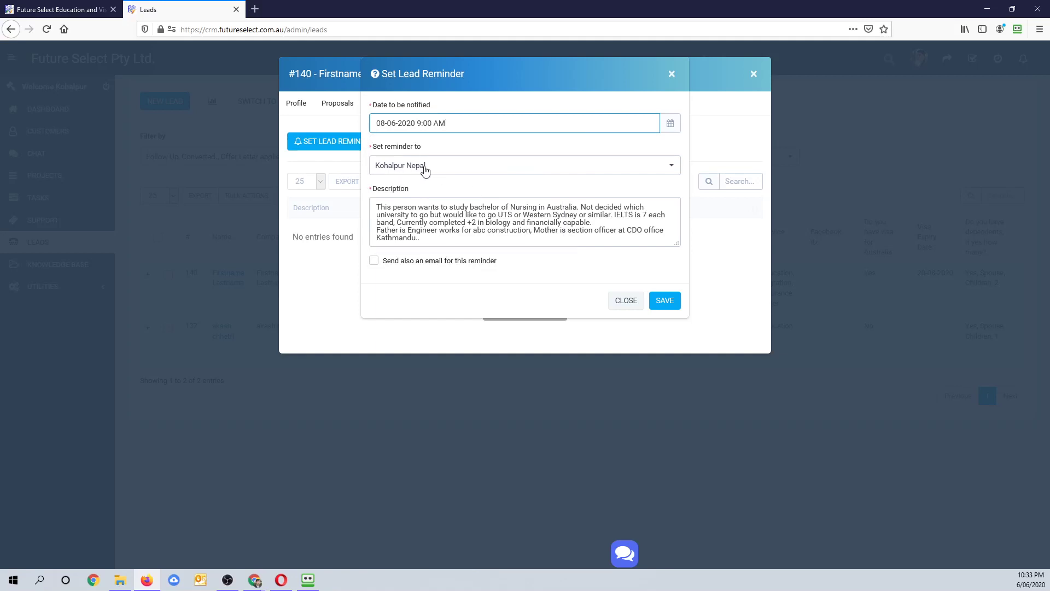
# - Keep the current staff member as the reminder's recipient
pyautogui.click(457, 167)
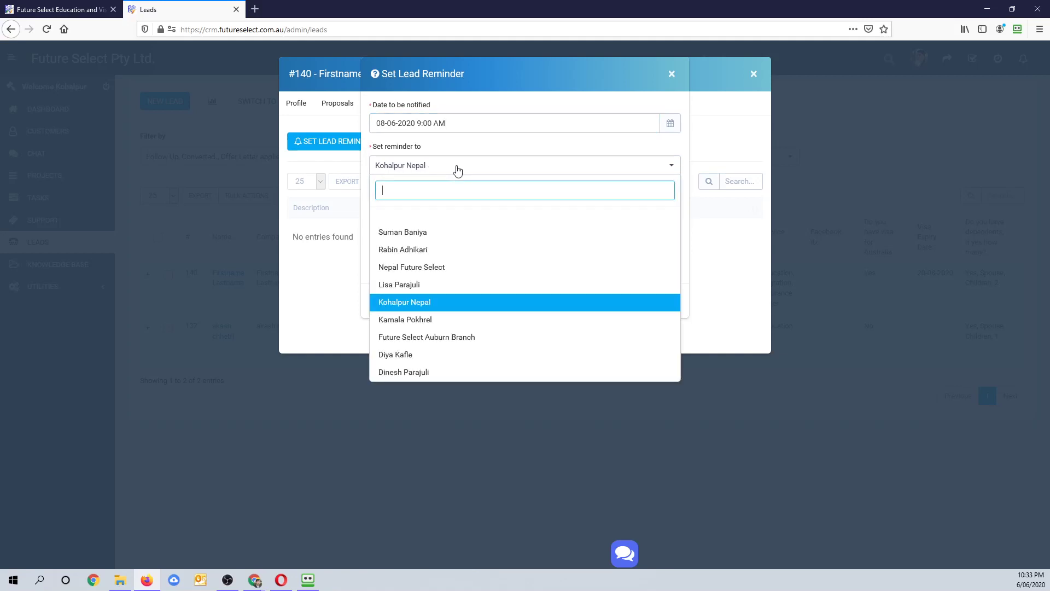
pyautogui.click(457, 166)
pyautogui.click(457, 167)
pyautogui.click(399, 306)
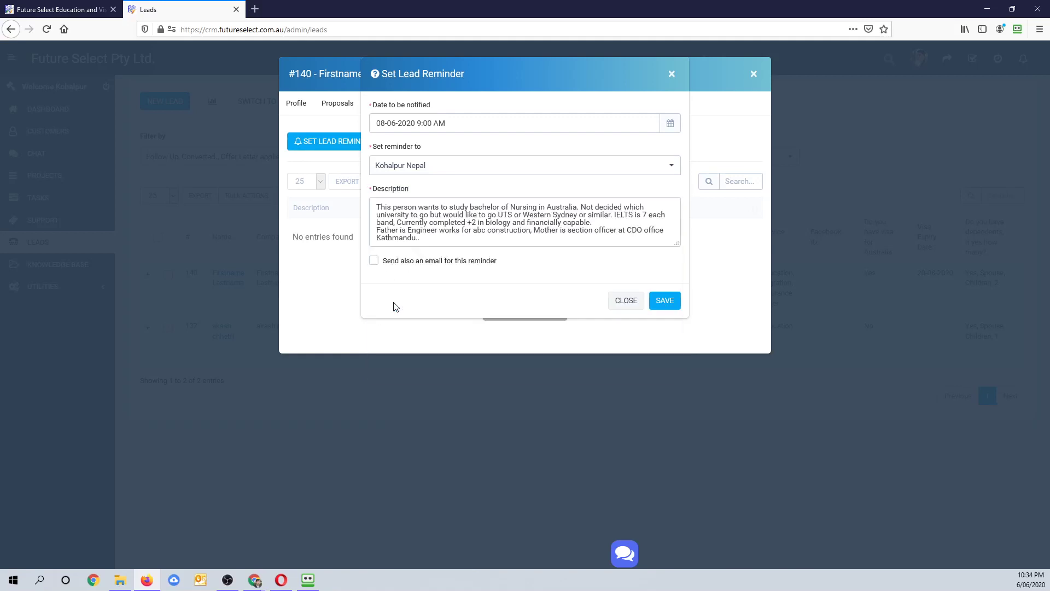
# - Put 'Call her back' atop the reminder description, enable the email option, and save
pyautogui.click(401, 215)
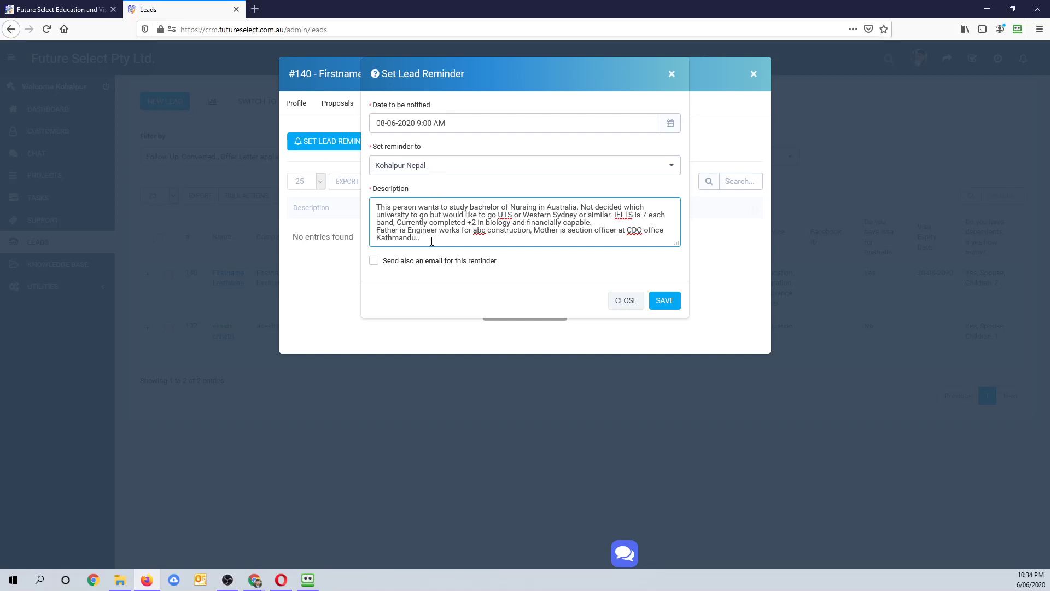
pyautogui.press('Return')
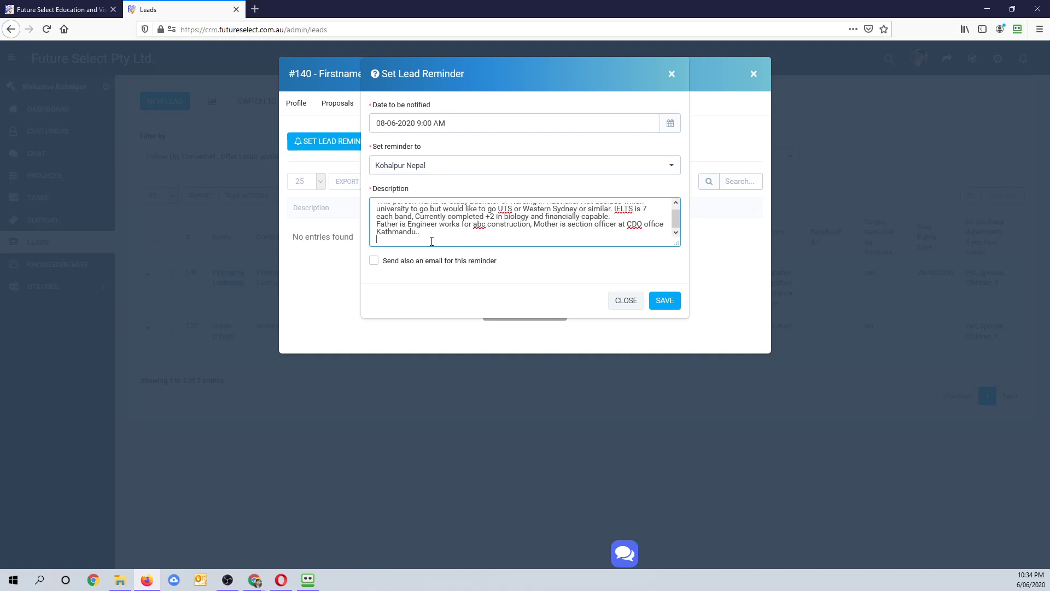
pyautogui.press('Return')
pyautogui.write('Contact')
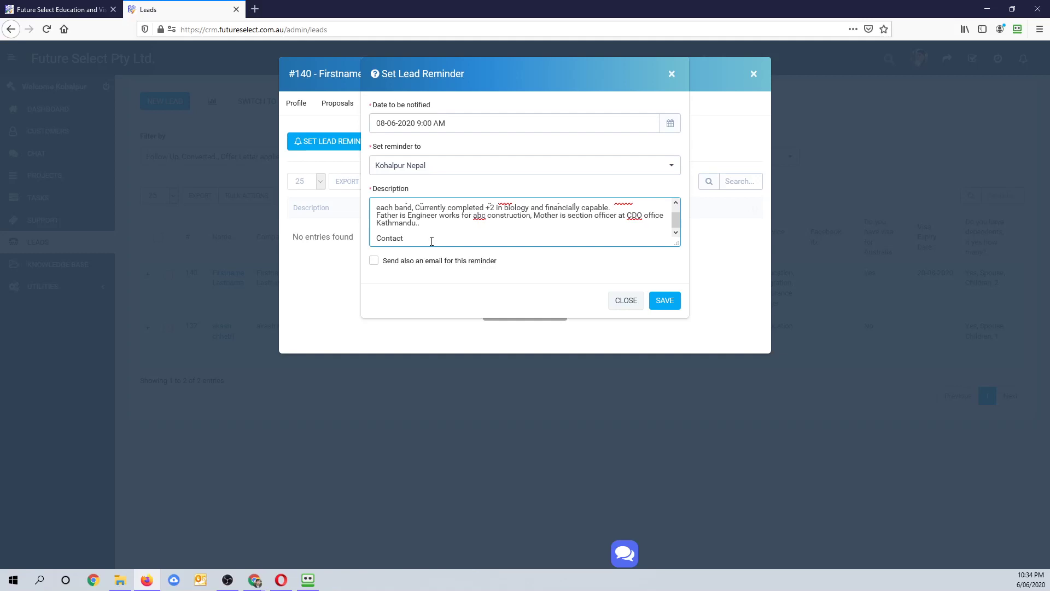
pyautogui.press('BackSpace')
pyautogui.press('BackSpace')
pyautogui.press('BackSpace')
pyautogui.press('BackSpace')
pyautogui.press('BackSpace')
pyautogui.press('BackSpace')
pyautogui.press('BackSpace')
pyautogui.press('BackSpace')
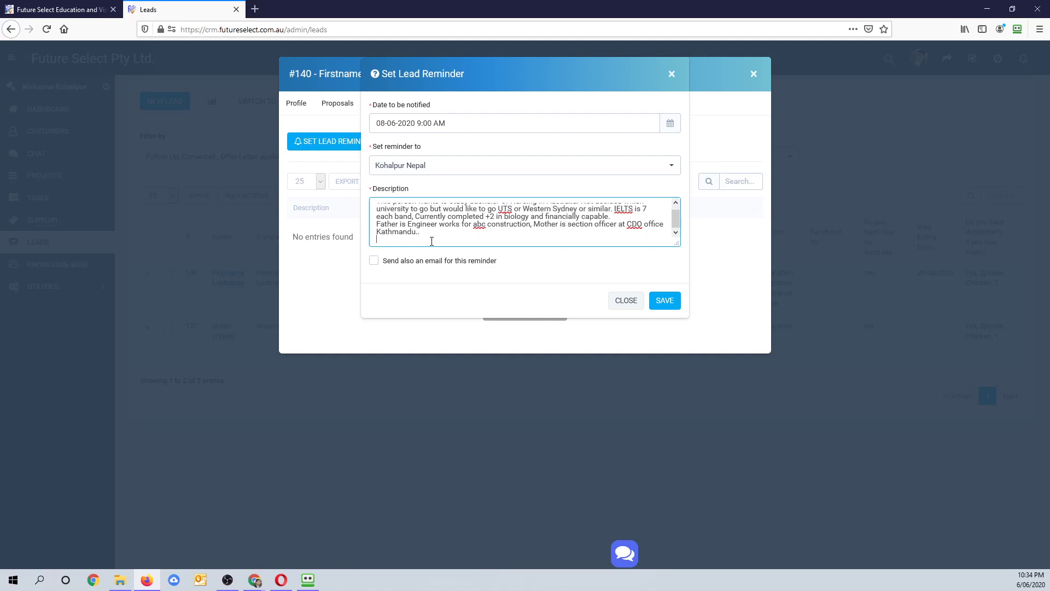
pyautogui.press('BackSpace')
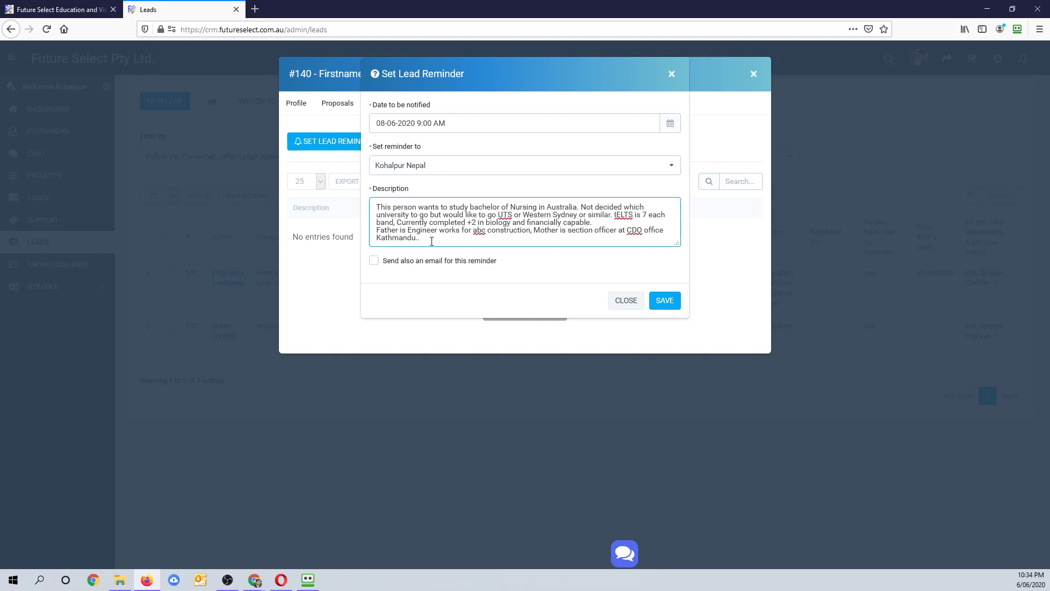
pyautogui.click(377, 207)
pyautogui.press('Return')
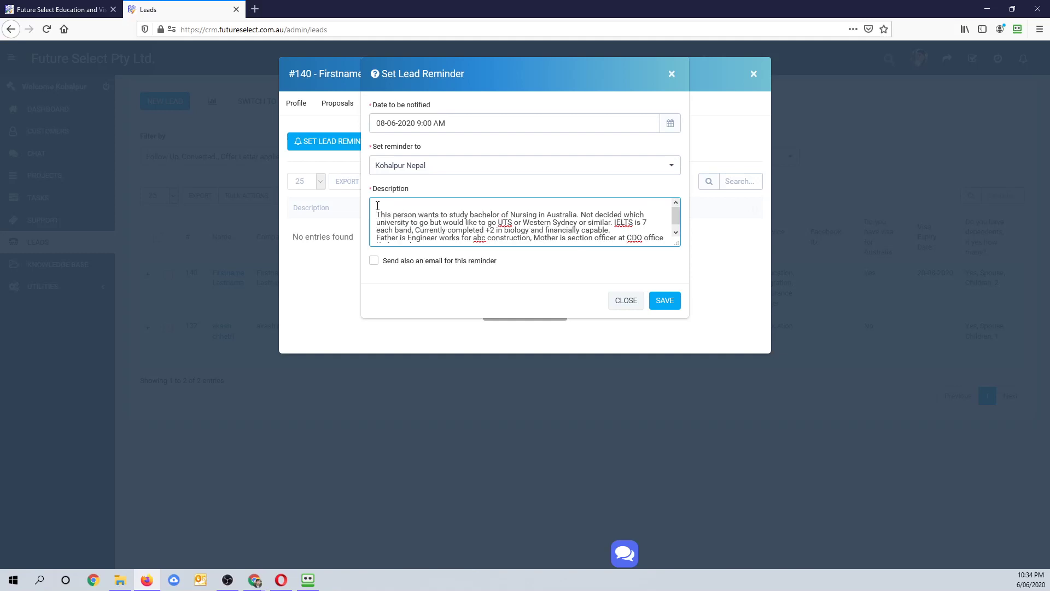
pyautogui.write('Call her back..')
pyautogui.click(374, 261)
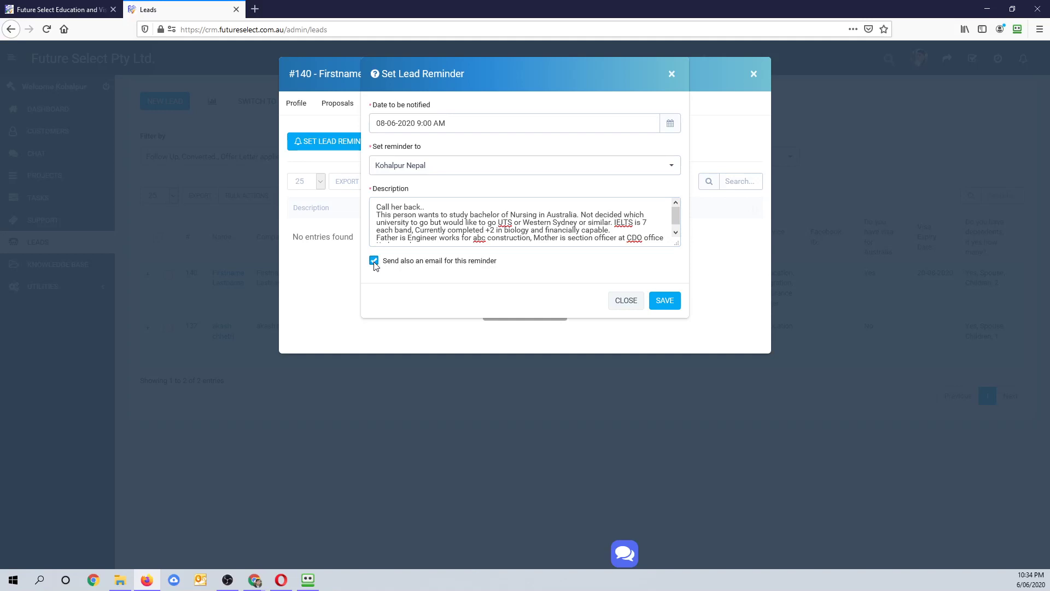
pyautogui.click(664, 302)
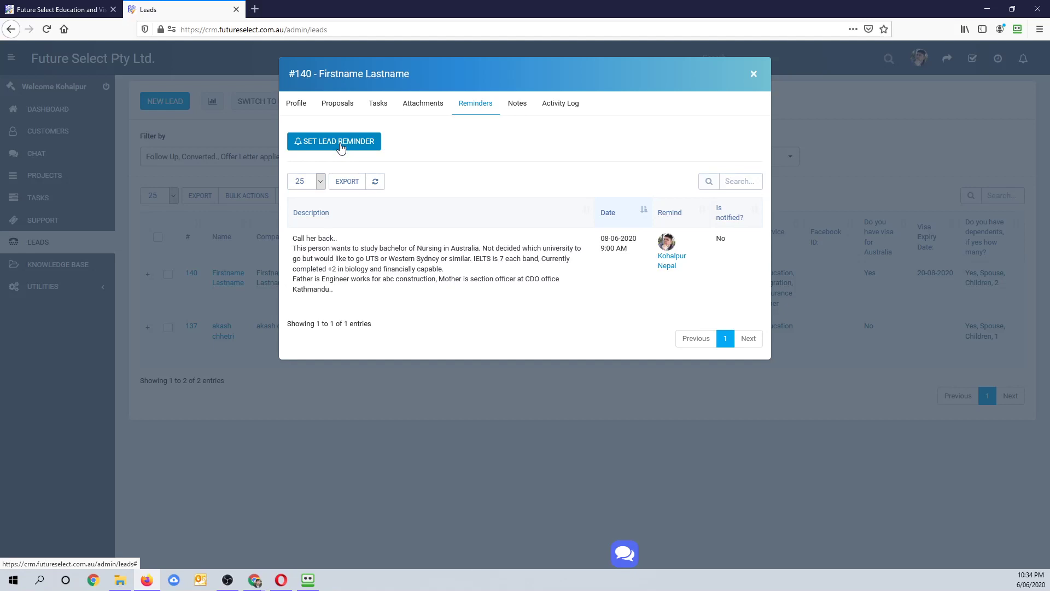
# - Copy the saved reminder's description text
pyautogui.click(515, 104)
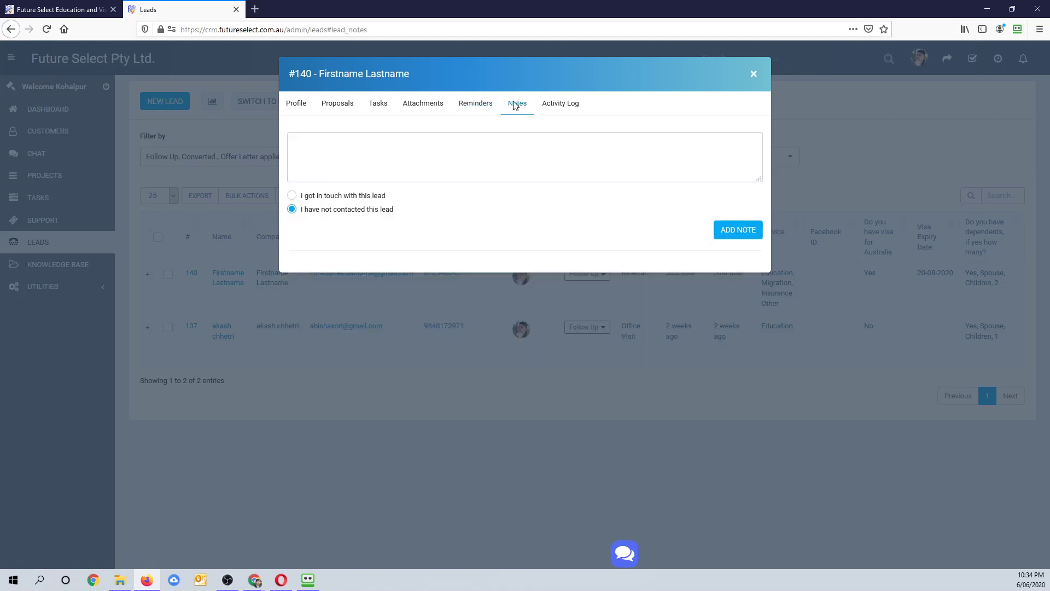
pyautogui.click(463, 106)
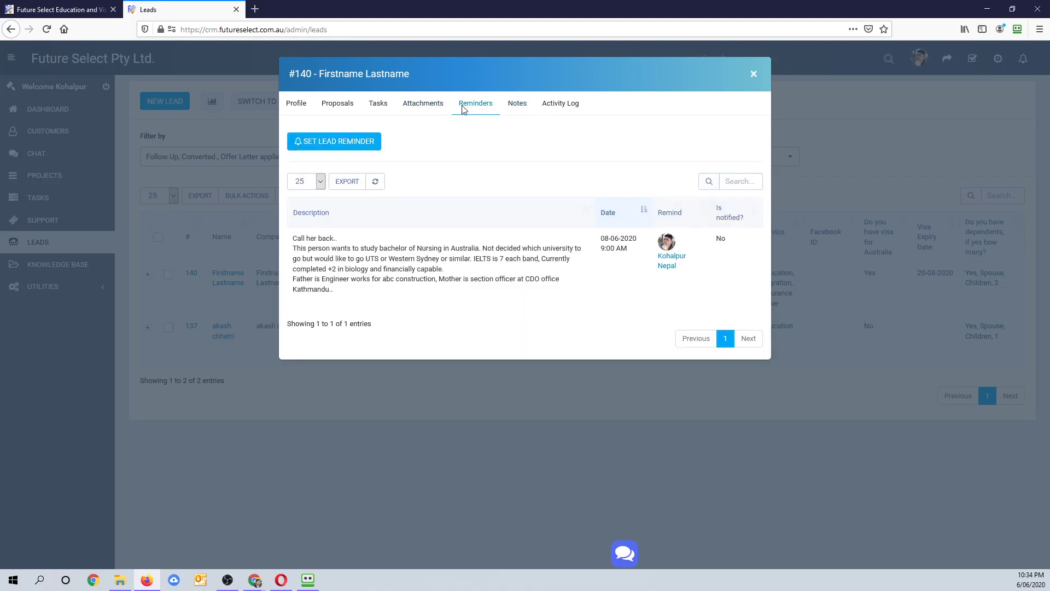
pyautogui.moveTo(296, 250)
pyautogui.mouseDown()
pyautogui.moveTo(339, 294)
pyautogui.moveTo(296, 250)
pyautogui.mouseUp()
pyautogui.rightClick(297, 251)
pyautogui.click(340, 258)
# - Paste the copied description into a new note and add it
pyautogui.click(517, 104)
pyautogui.click(439, 154)
pyautogui.rightClick(439, 154)
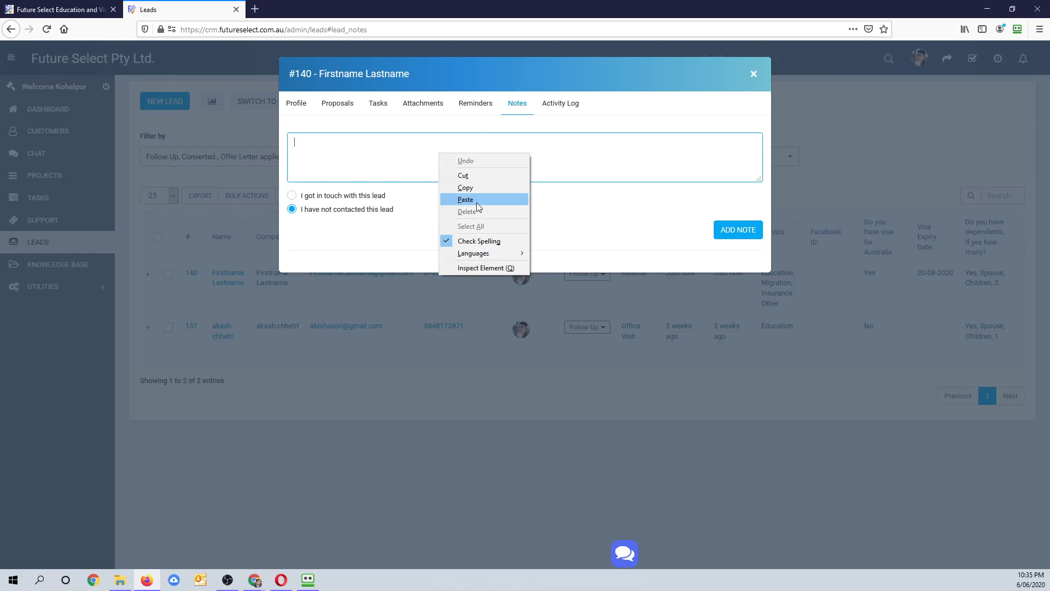
pyautogui.click(465, 200)
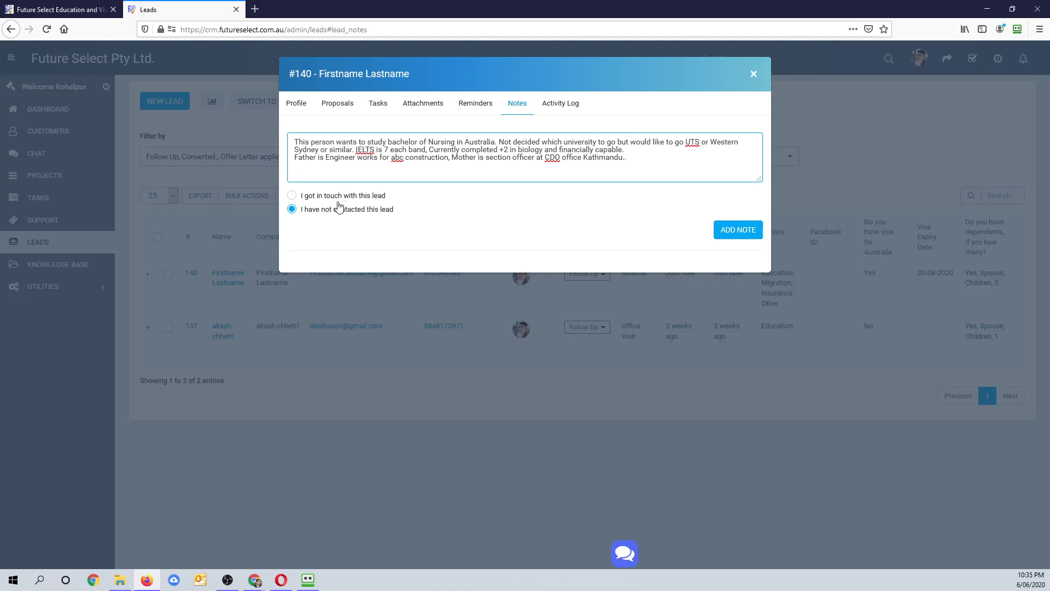
pyautogui.click(740, 236)
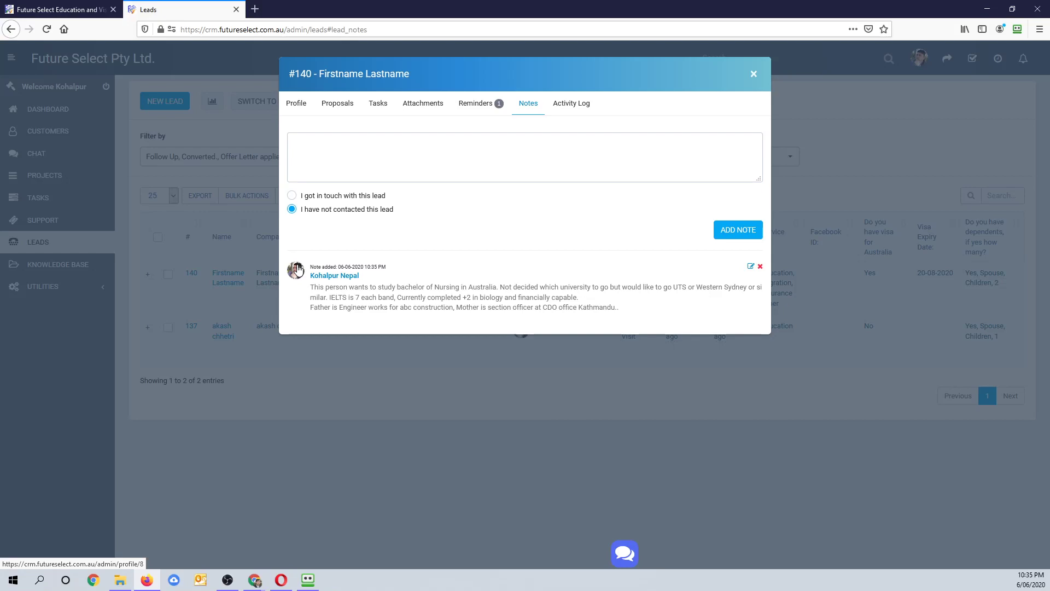
# - Check the added note's timestamp and return to the Notes tab
pyautogui.click(341, 141)
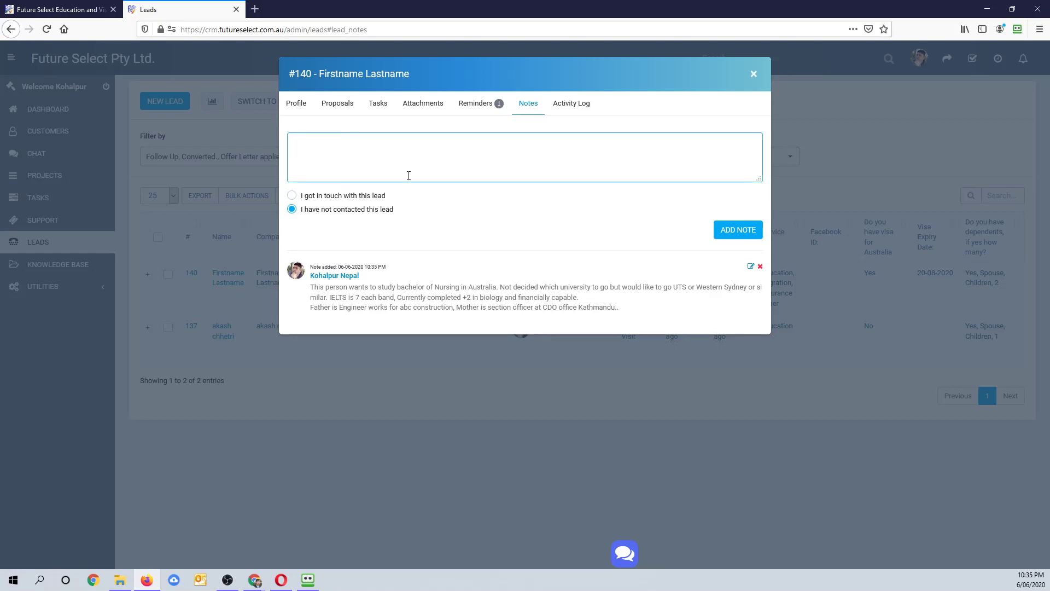
pyautogui.moveTo(338, 267); pyautogui.dragTo(377, 266)
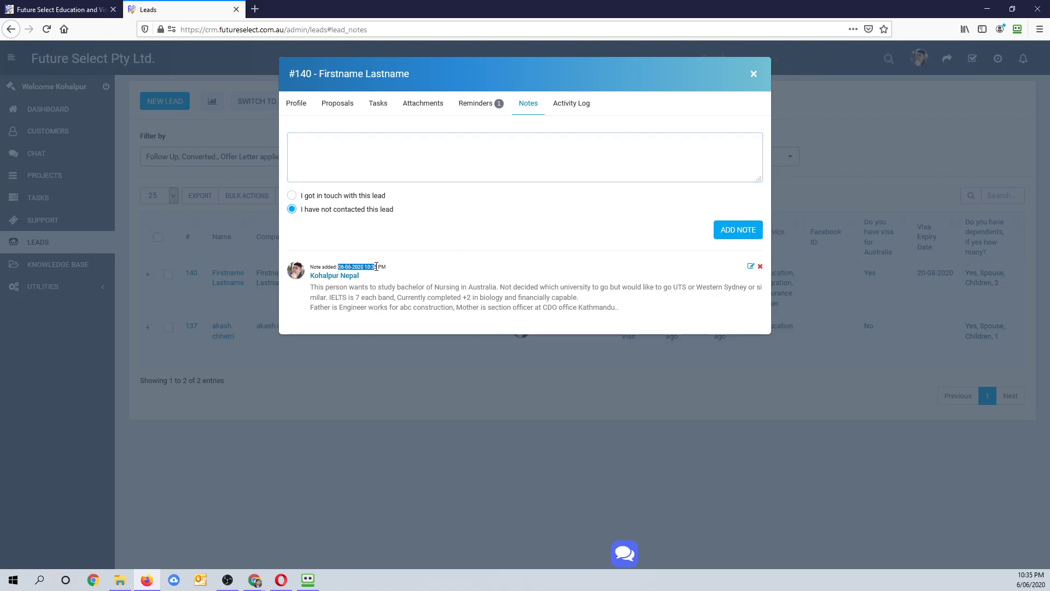
pyautogui.click(381, 297)
pyautogui.click(331, 148)
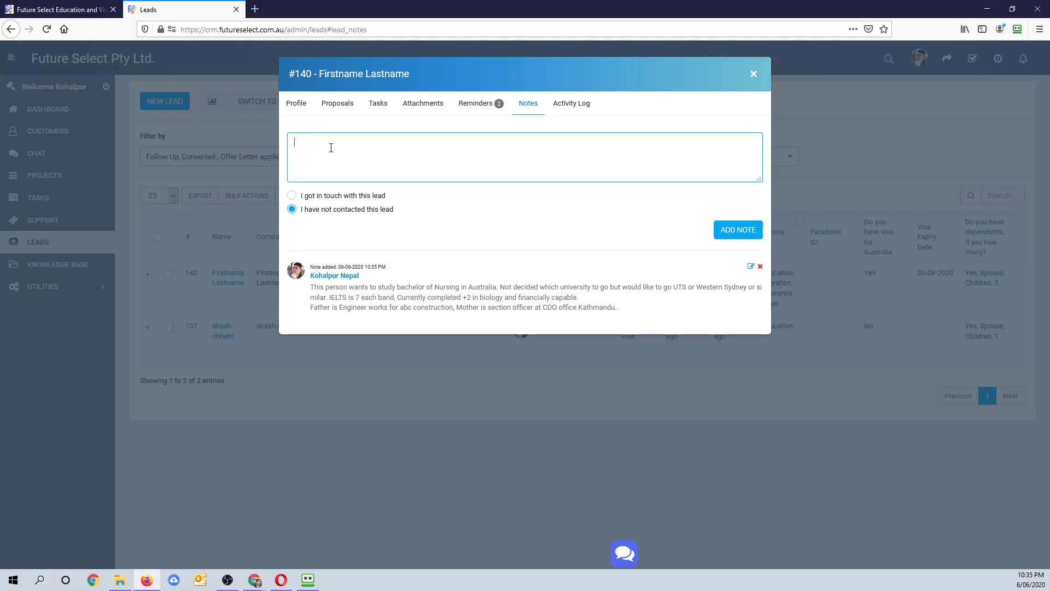
pyautogui.click(480, 111)
pyautogui.click(531, 107)
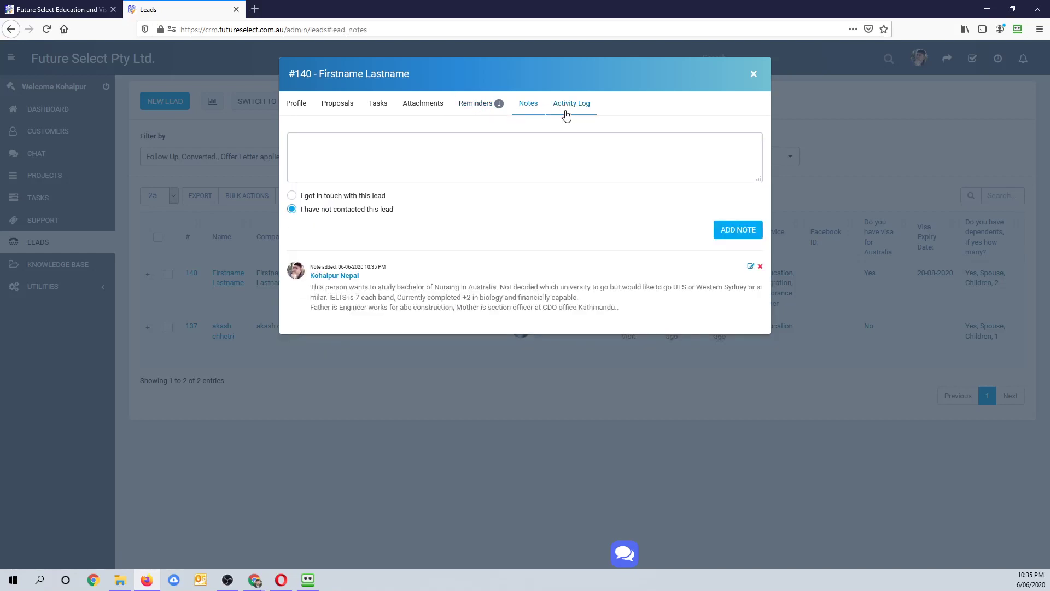
# - Review the activity log, highlighting the lead-creation and new reminder entries
pyautogui.click(576, 109)
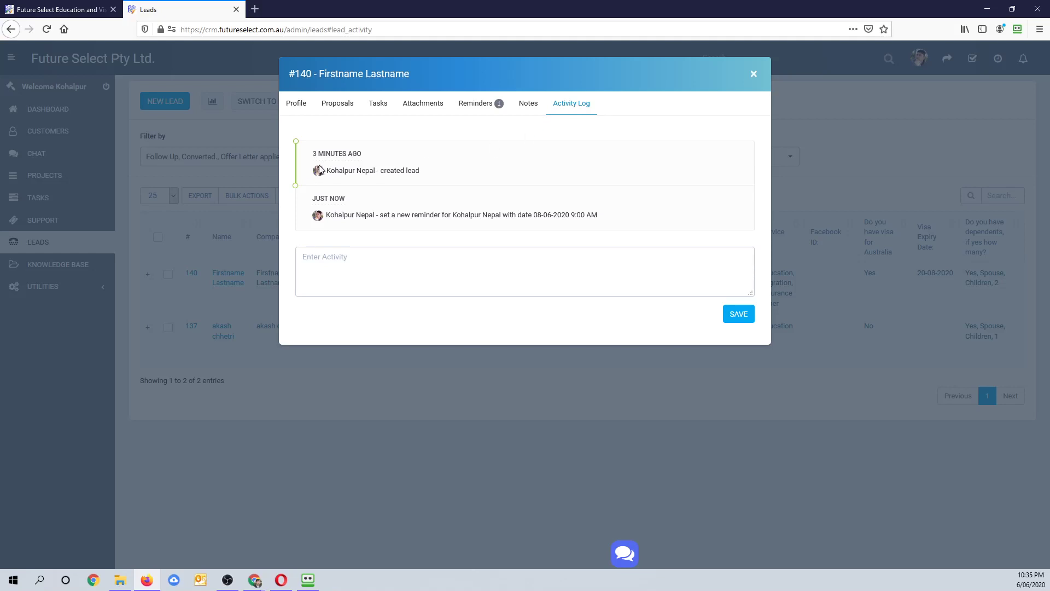
pyautogui.moveTo(331, 154); pyautogui.dragTo(380, 171)
pyautogui.click(510, 207)
pyautogui.moveTo(376, 215); pyautogui.dragTo(441, 232)
pyautogui.click(386, 259)
pyautogui.click(351, 212)
pyautogui.moveTo(355, 171); pyautogui.dragTo(464, 172)
pyautogui.moveTo(382, 214); pyautogui.dragTo(595, 229)
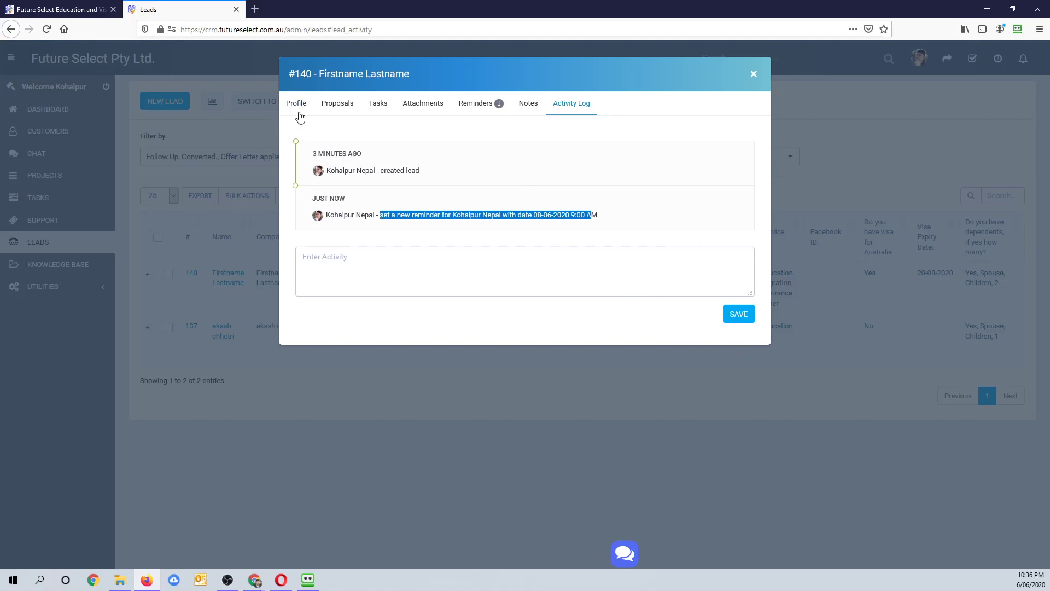
# - Switch lead #140 back to its Profile details
pyautogui.click(296, 104)
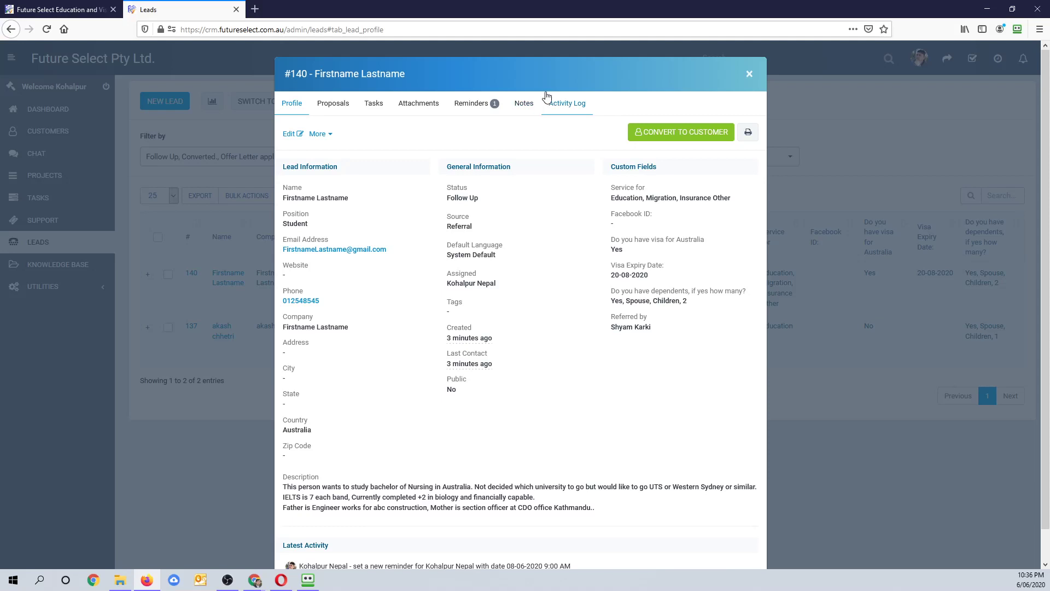
pyautogui.click(567, 104)
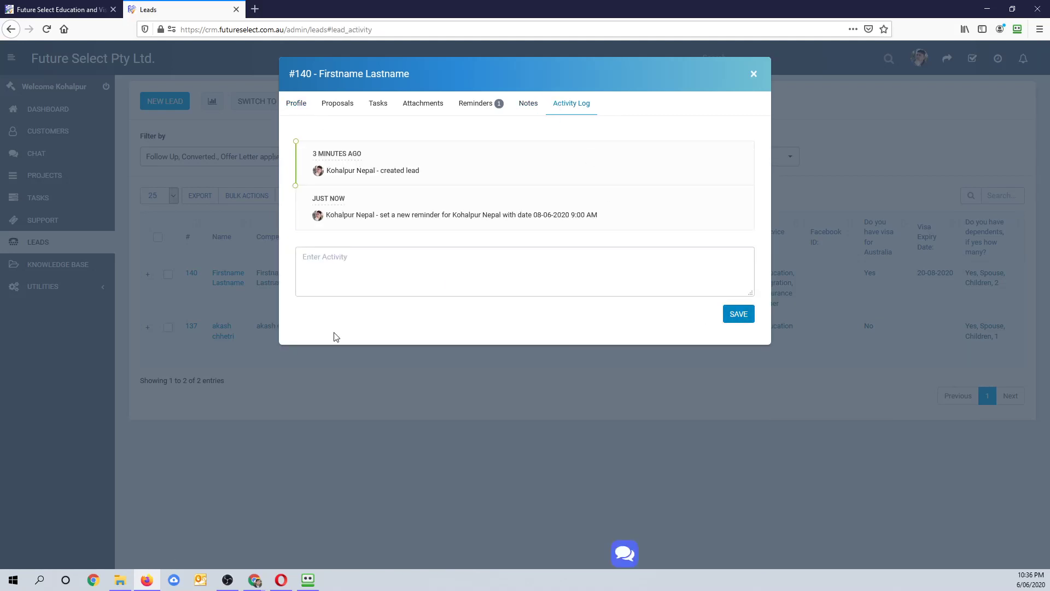
pyautogui.click(296, 103)
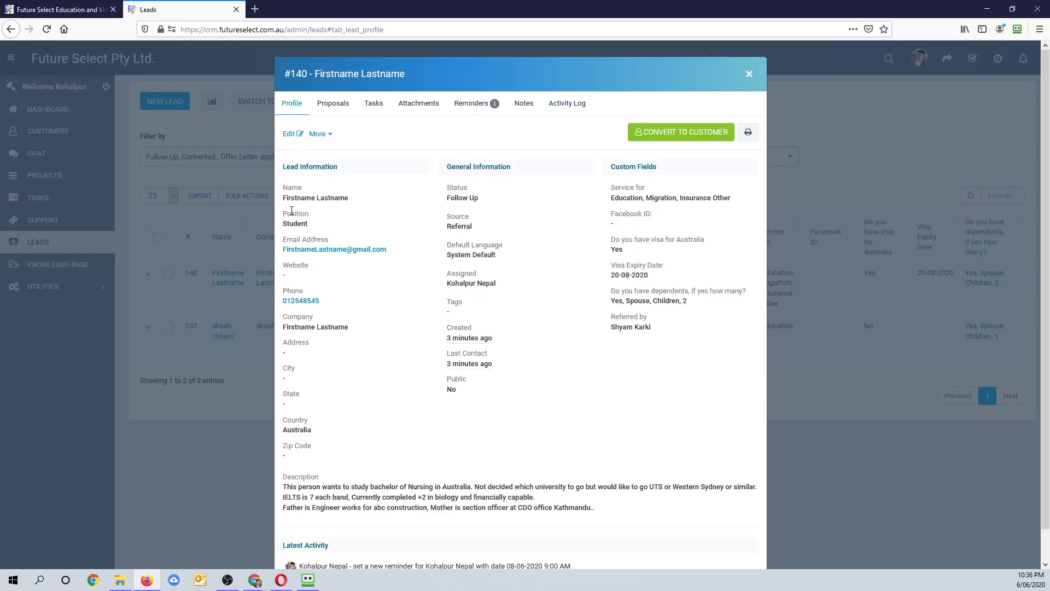
# - Close lead #140's details and go to the Dashboard's Leads Overview chart
pyautogui.click(750, 74)
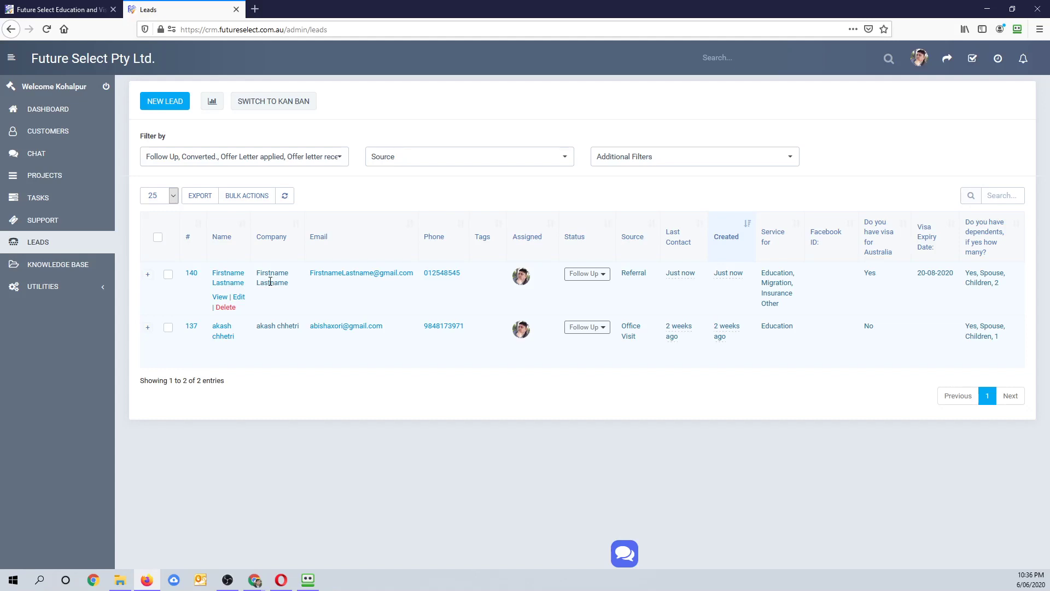
pyautogui.click(220, 298)
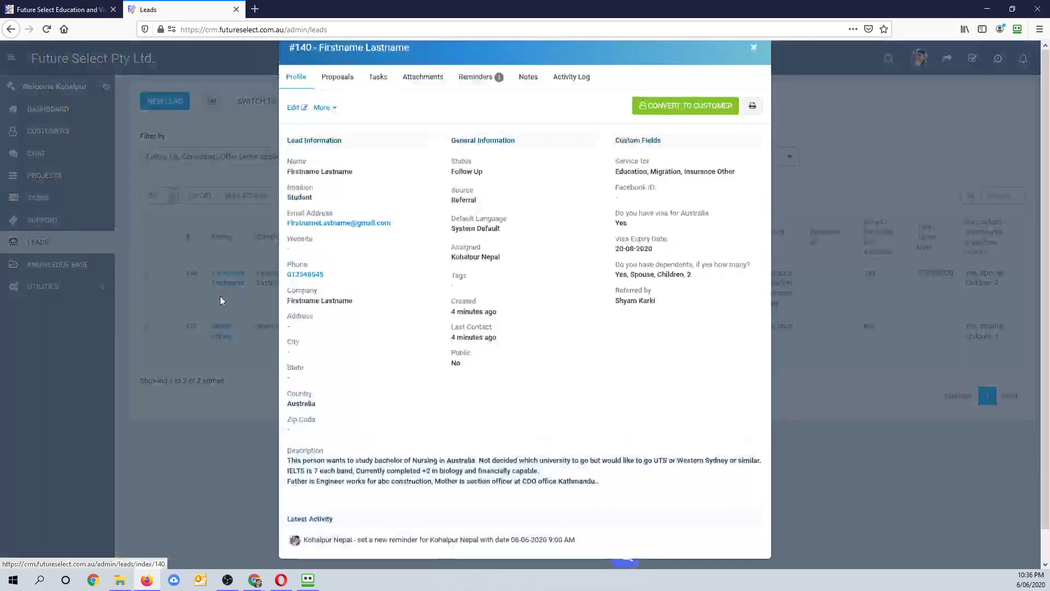
pyautogui.click(754, 75)
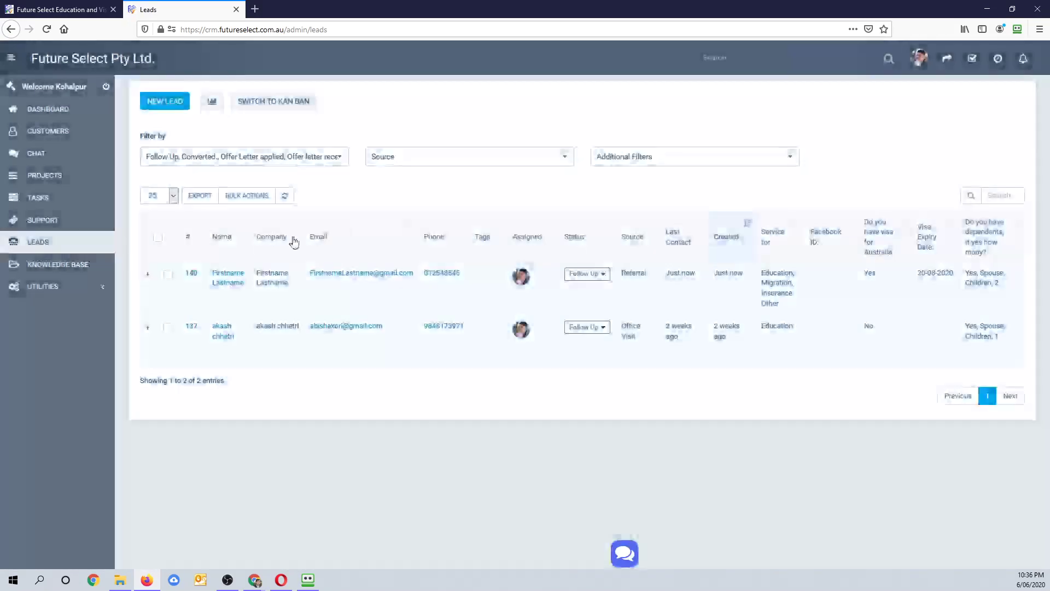
pyautogui.click(45, 118)
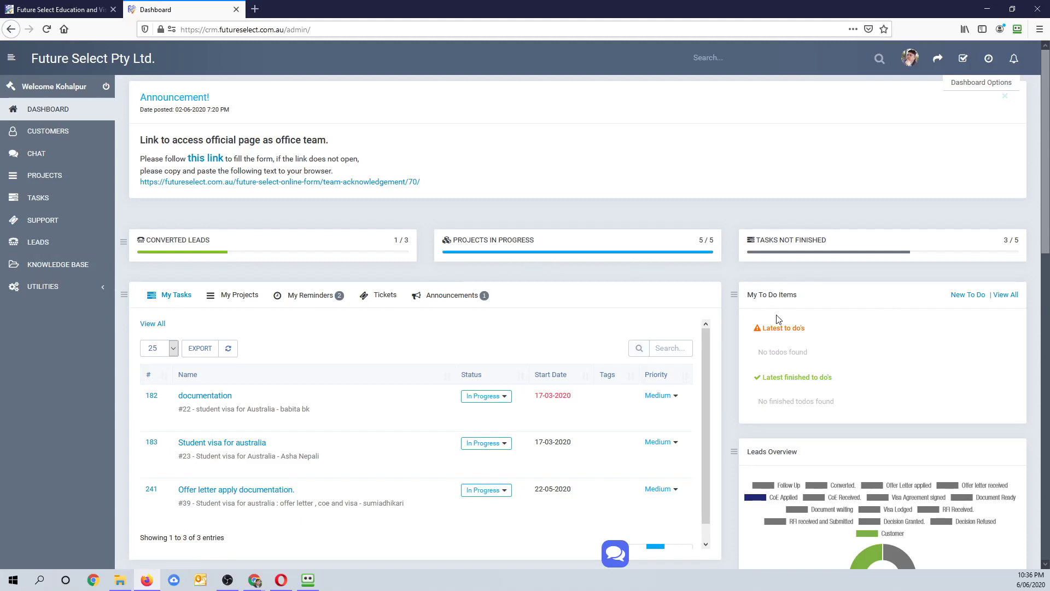
pyautogui.scroll(-5, 778, 319)
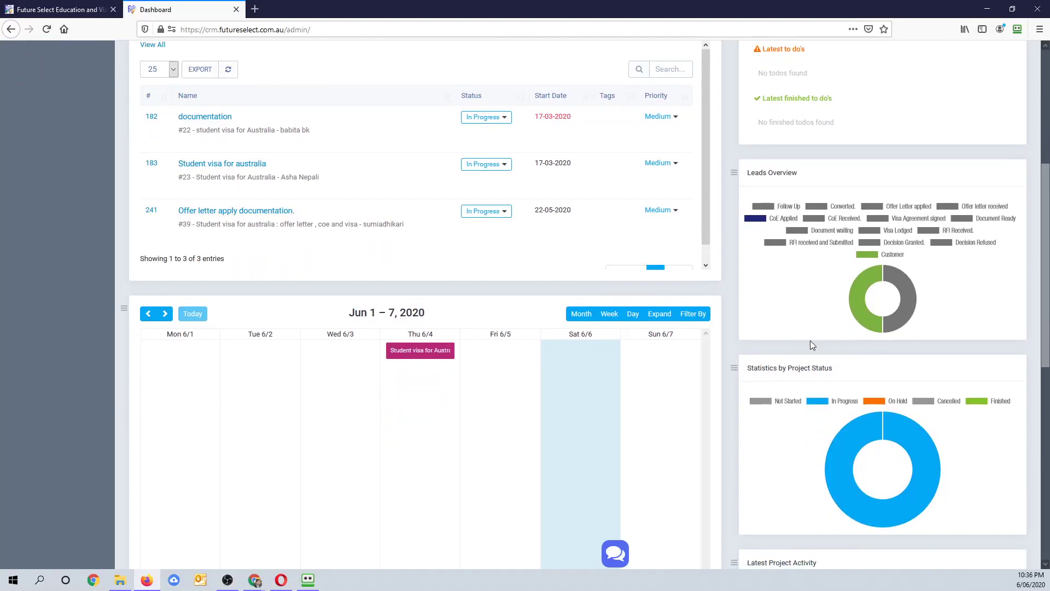
pyautogui.moveTo(859, 287)
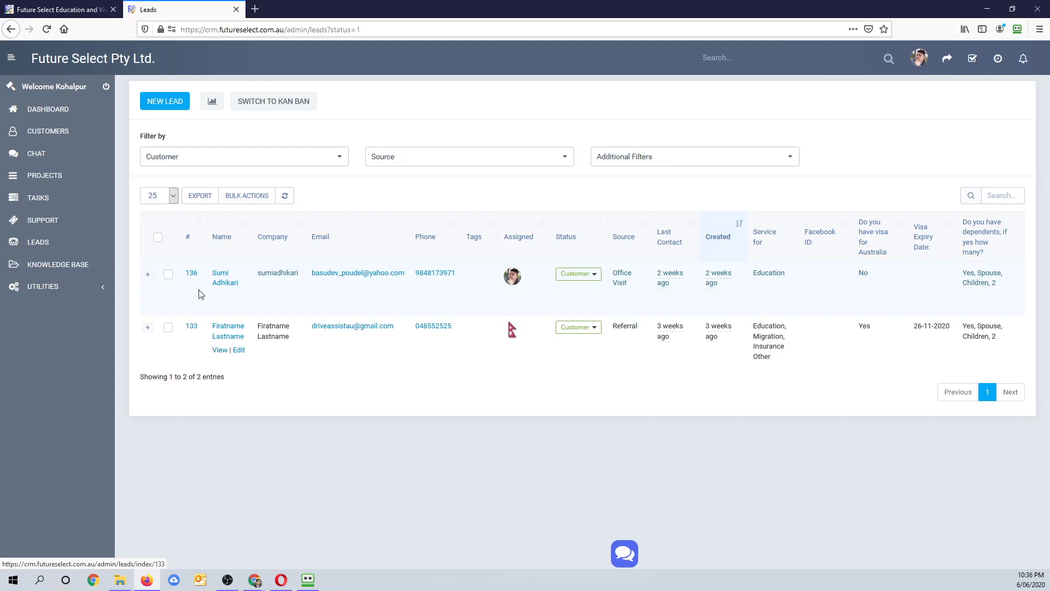
pyautogui.click(222, 354)
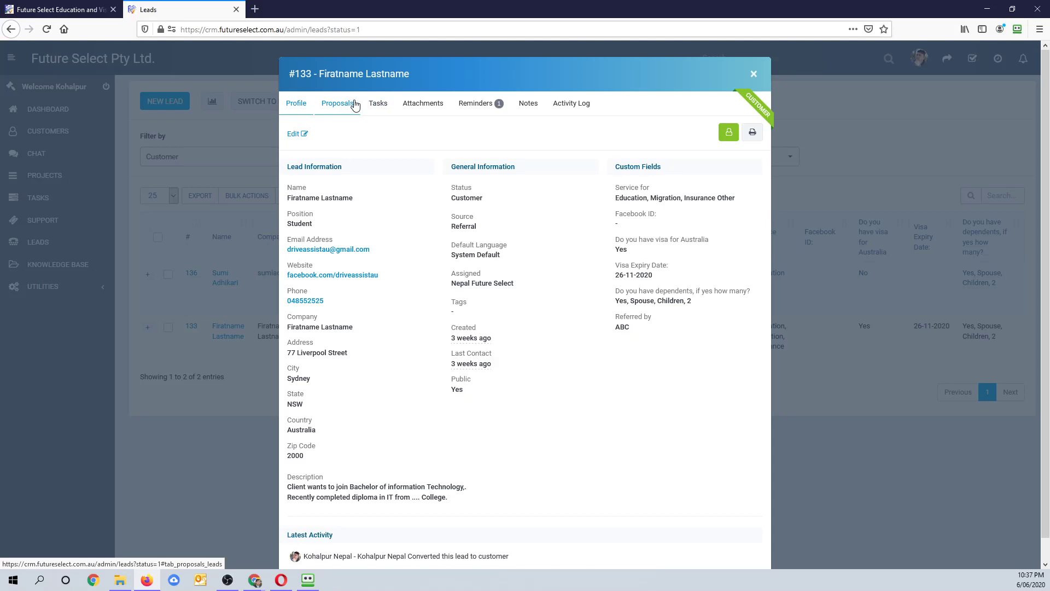
pyautogui.click(470, 103)
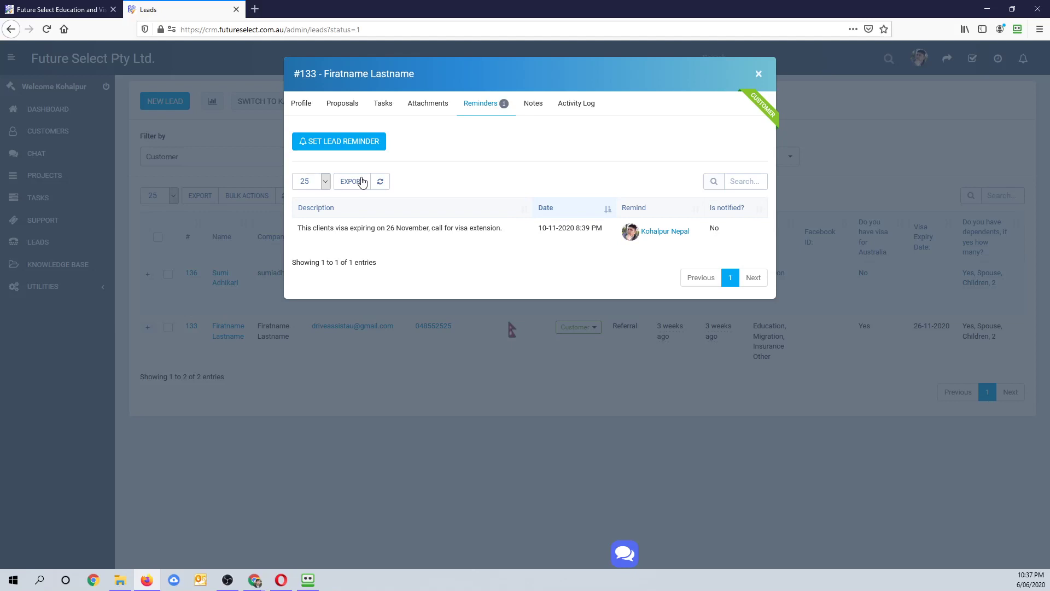
pyautogui.click(758, 74)
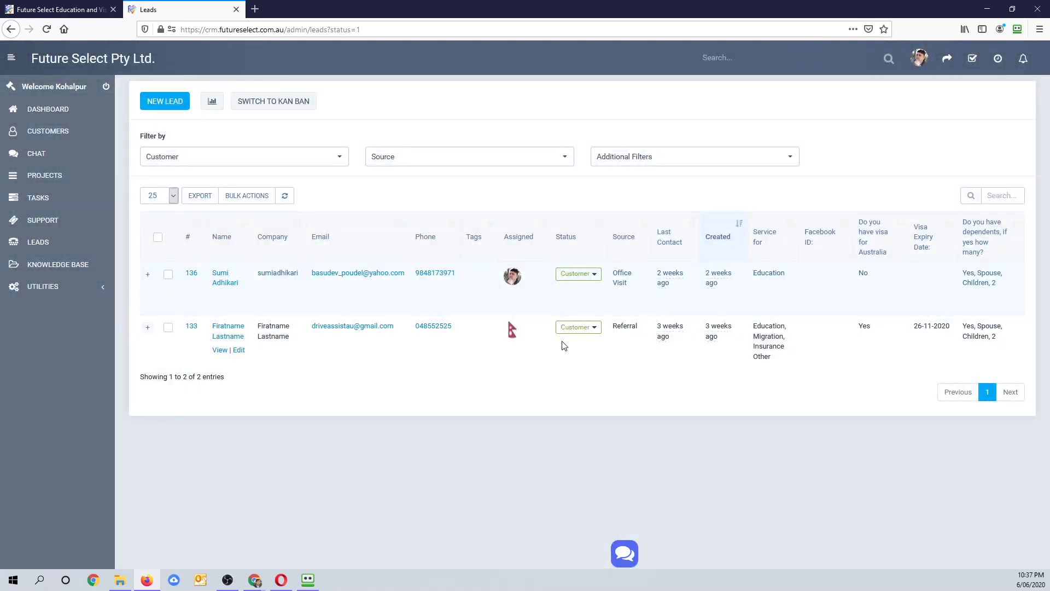
pyautogui.click(594, 328)
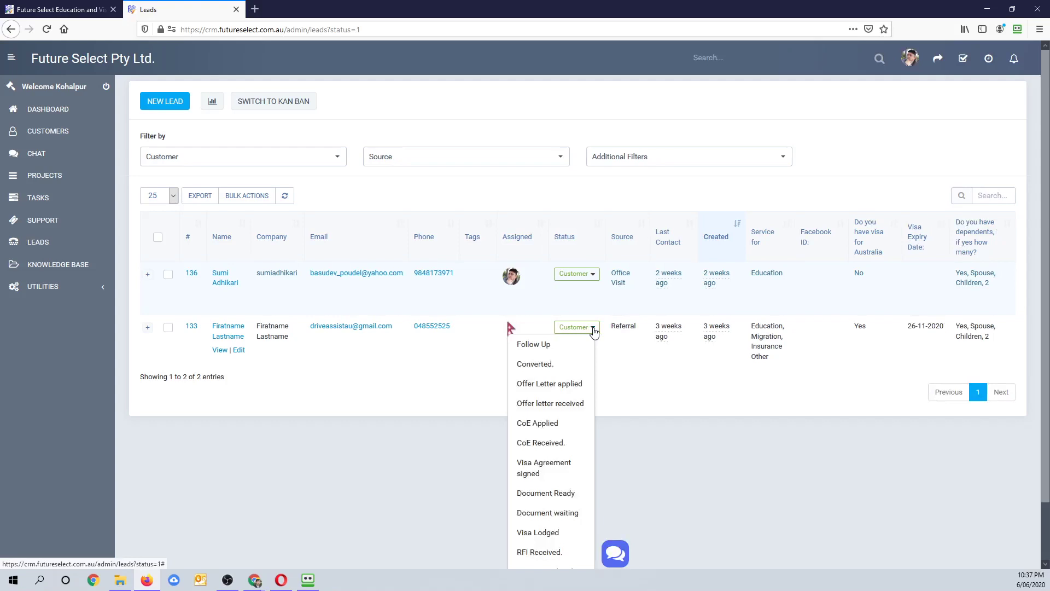
pyautogui.click(594, 330)
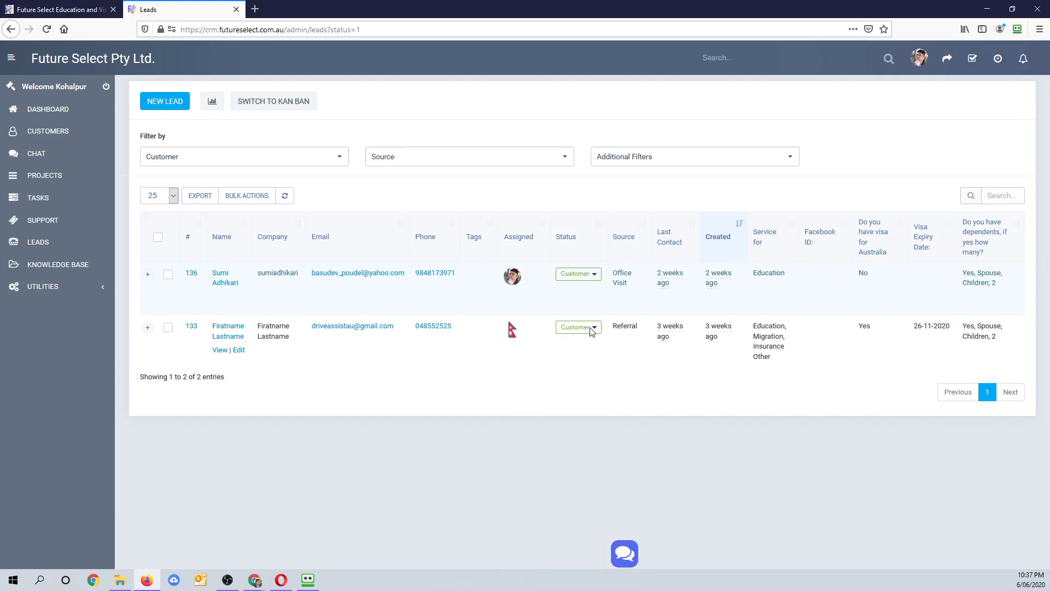
pyautogui.click(593, 329)
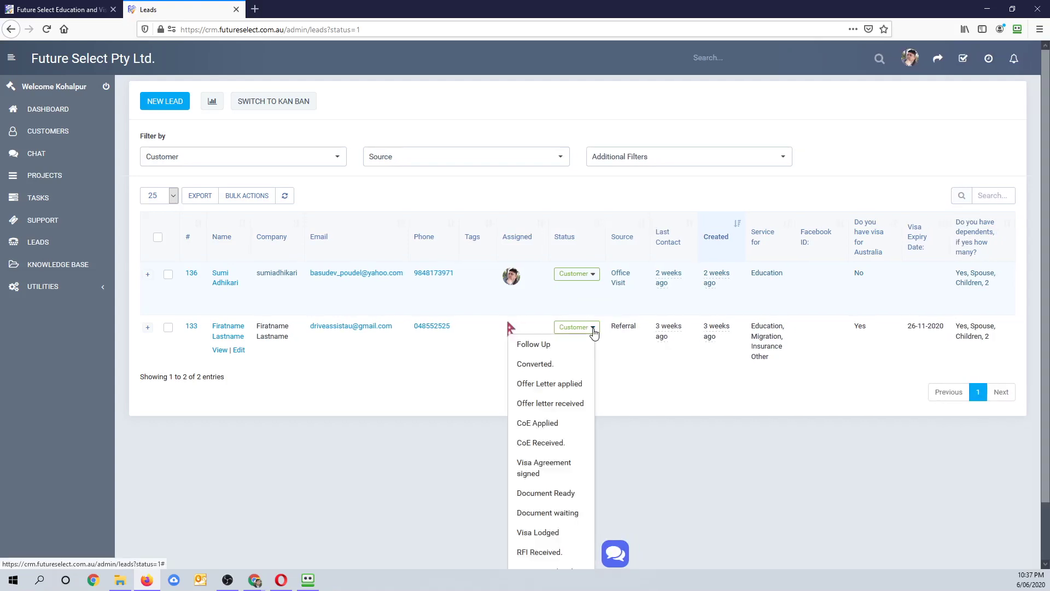
pyautogui.click(594, 330)
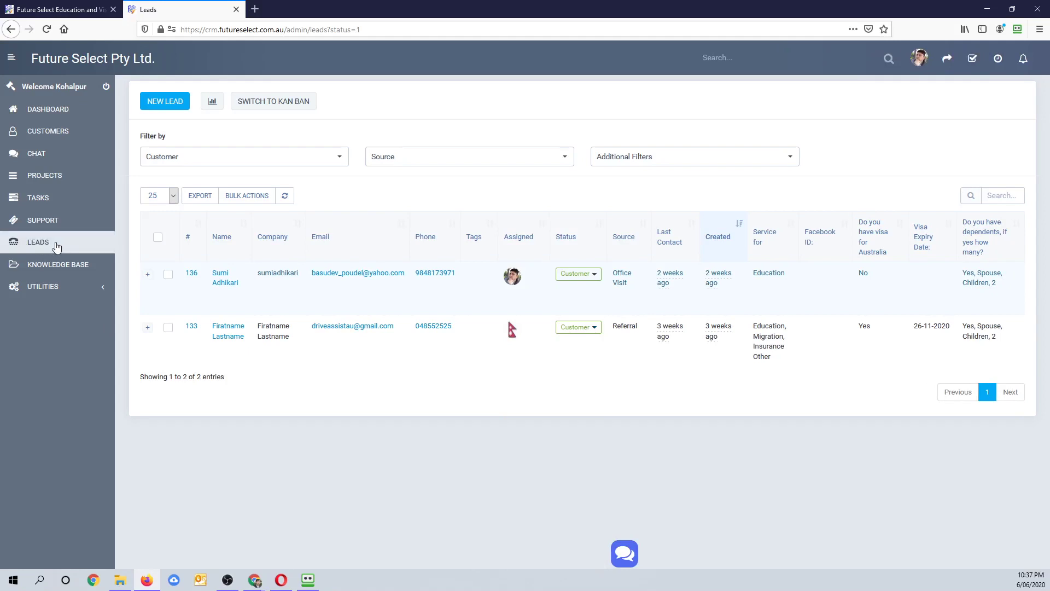
# - Open lead #140 from the Leads list and show its Notes tab
pyautogui.click(39, 244)
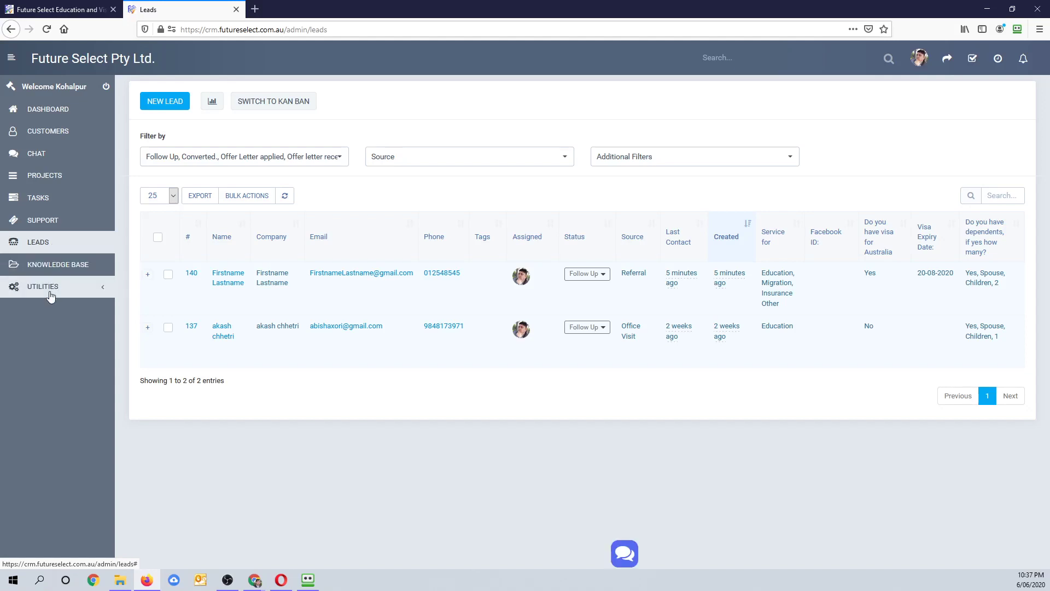
pyautogui.moveTo(364, 305)
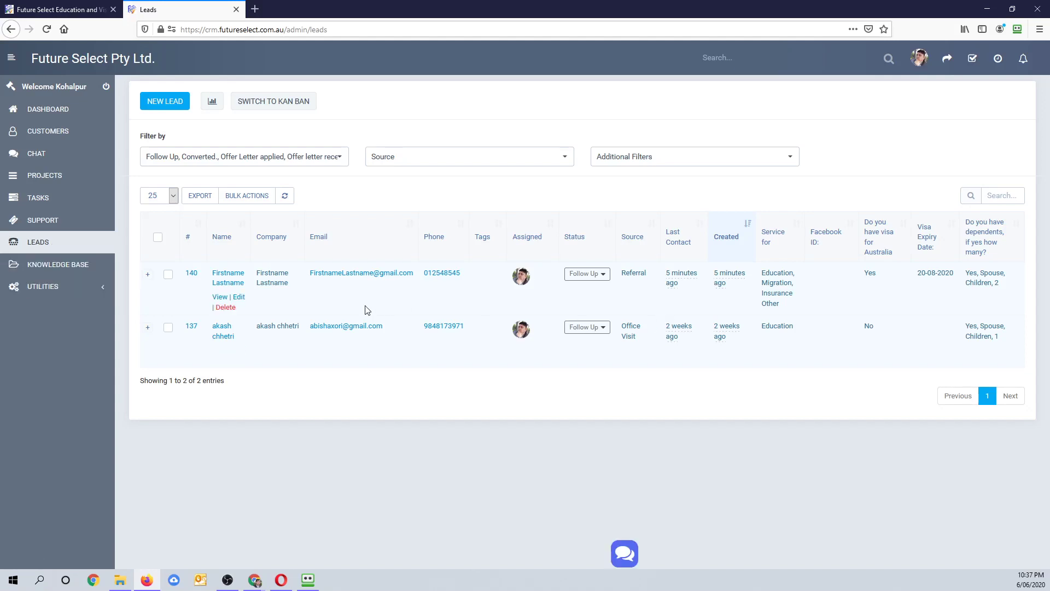
pyautogui.click(220, 298)
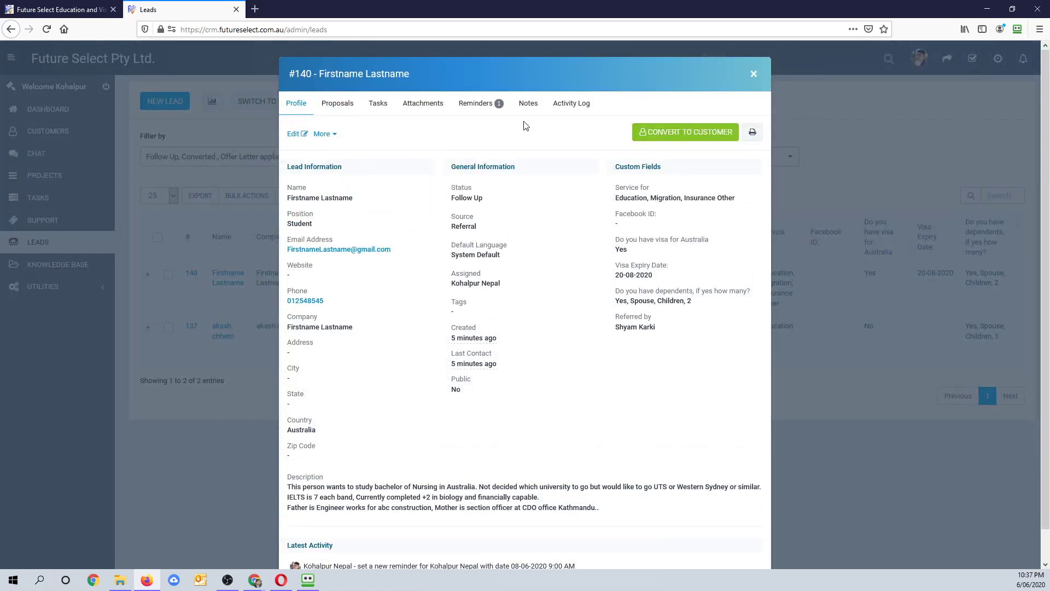
pyautogui.click(484, 111)
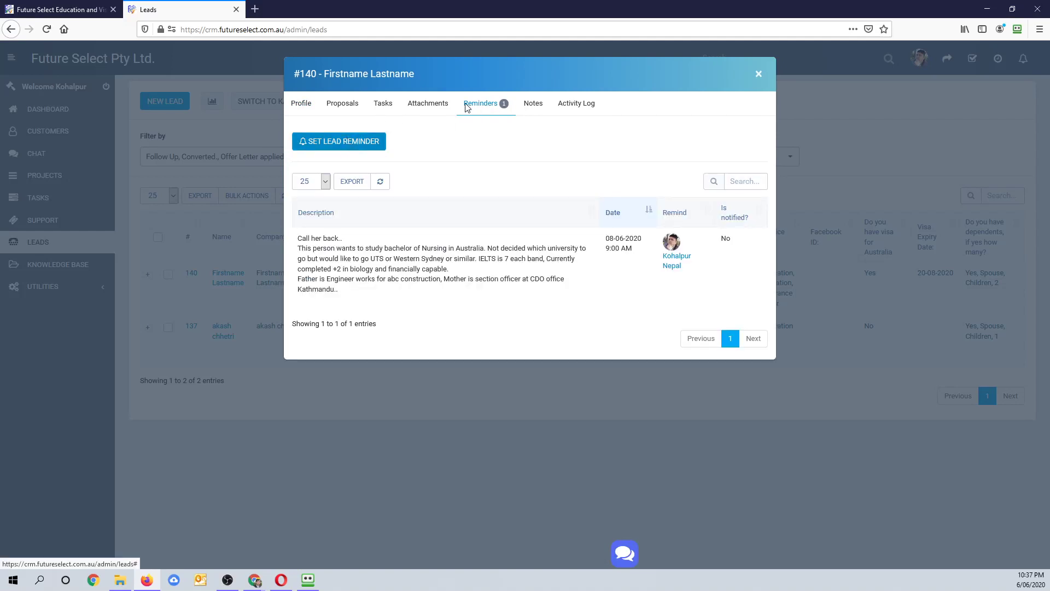
pyautogui.click(534, 108)
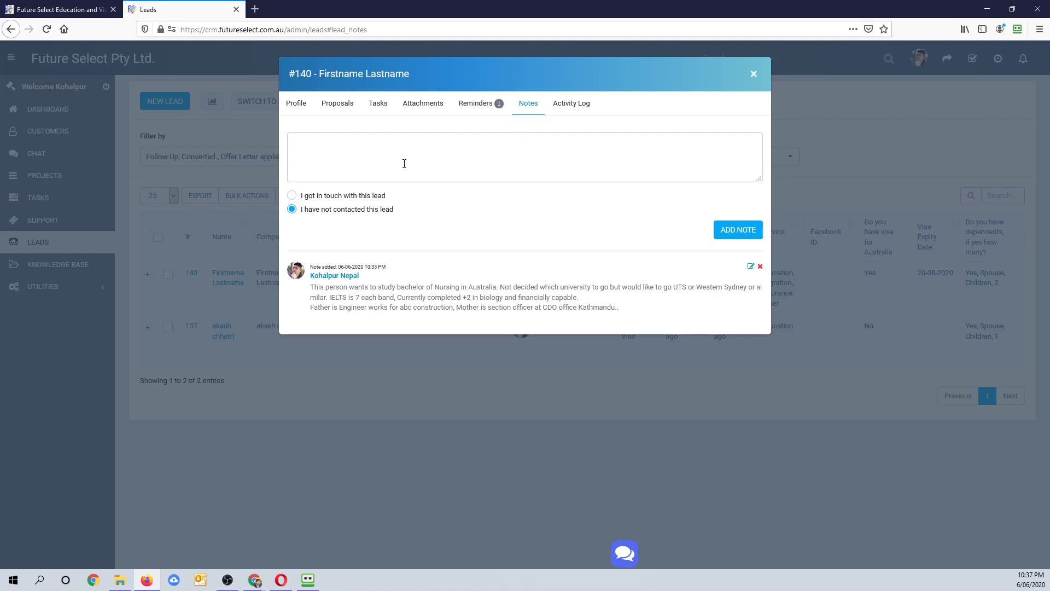
pyautogui.press('Escape')
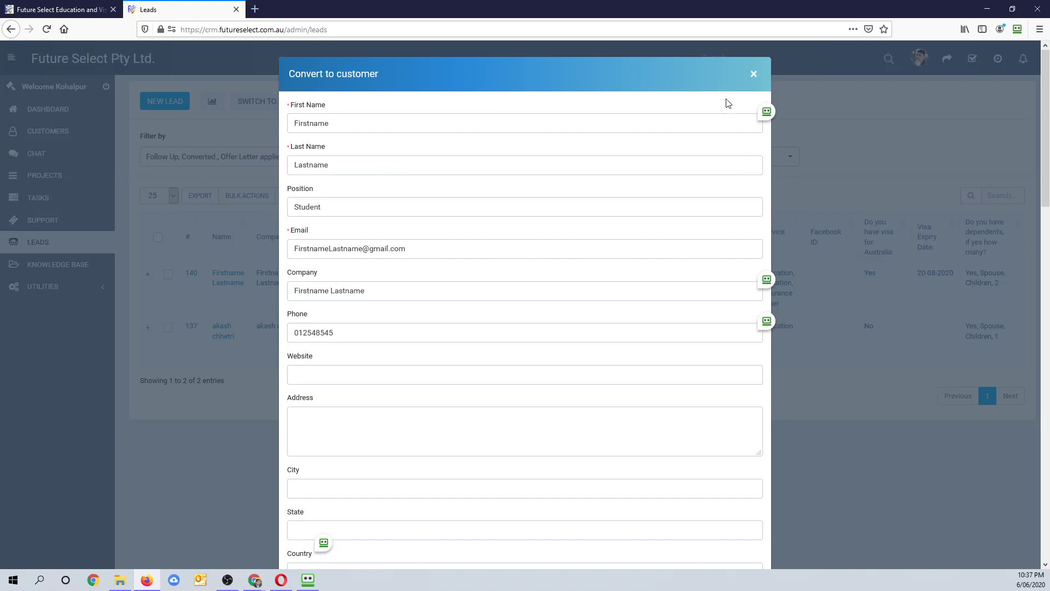
pyautogui.click(754, 73)
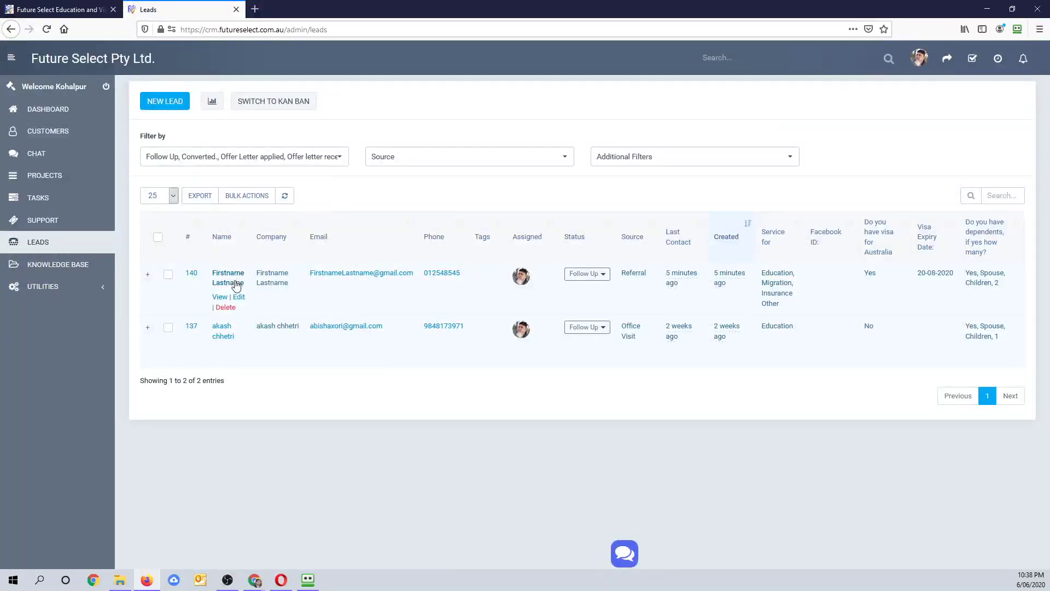
pyautogui.click(218, 297)
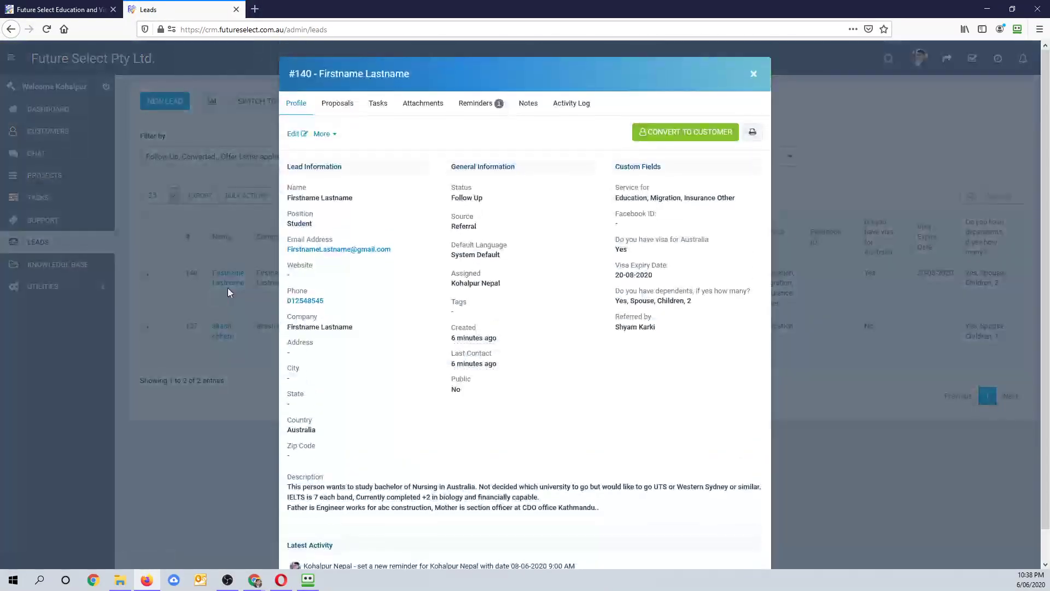
pyautogui.click(522, 106)
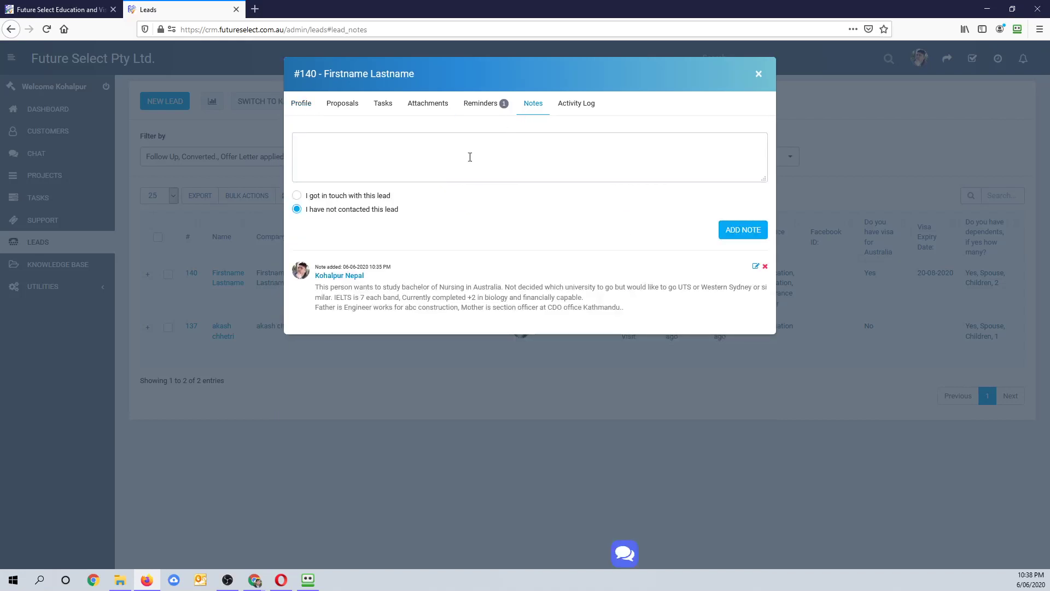
# - Type a two-line note: client asked about UTS, UTAS, Western Sydney fees and chose UTS
pyautogui.click(399, 159)
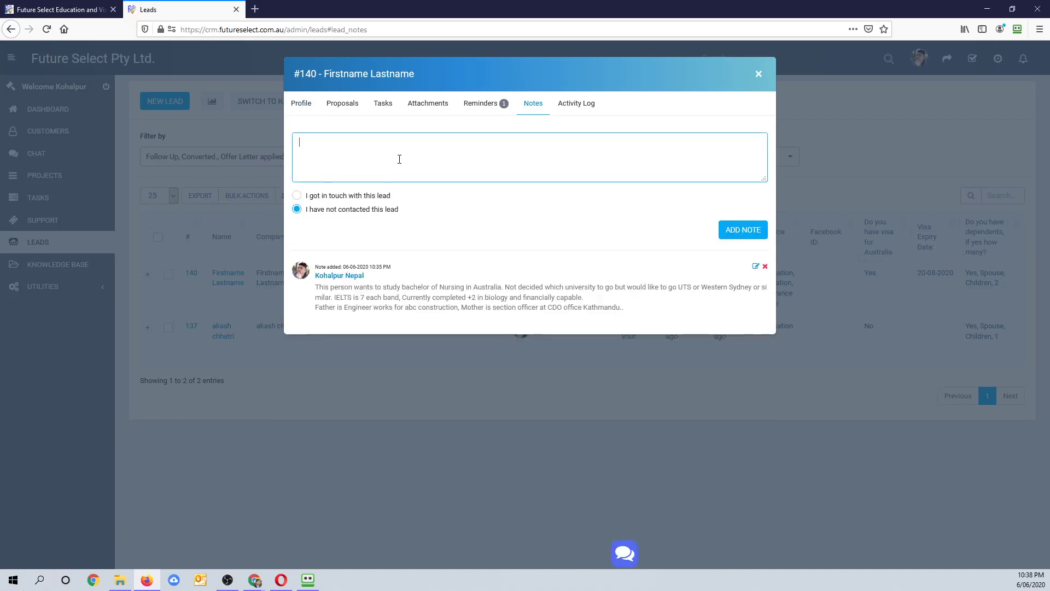
pyautogui.write('Client asked questions about fees of UTAS, U')
pyautogui.press('BackSpace')
pyautogui.write('S')
pyautogui.press('BackSpace')
pyautogui.write(', West')
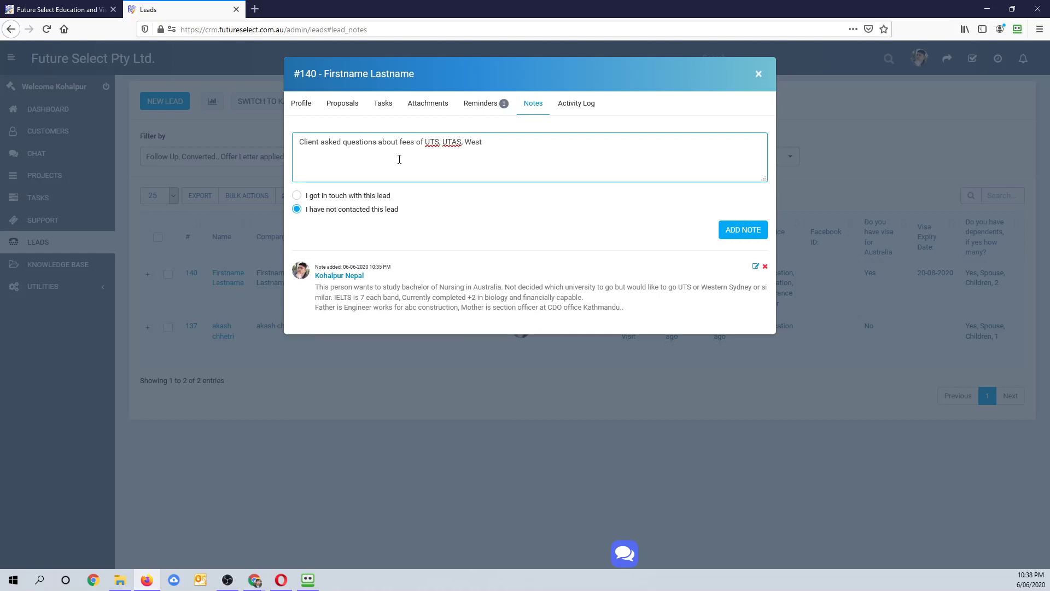
pyautogui.write('ern Sydney...')
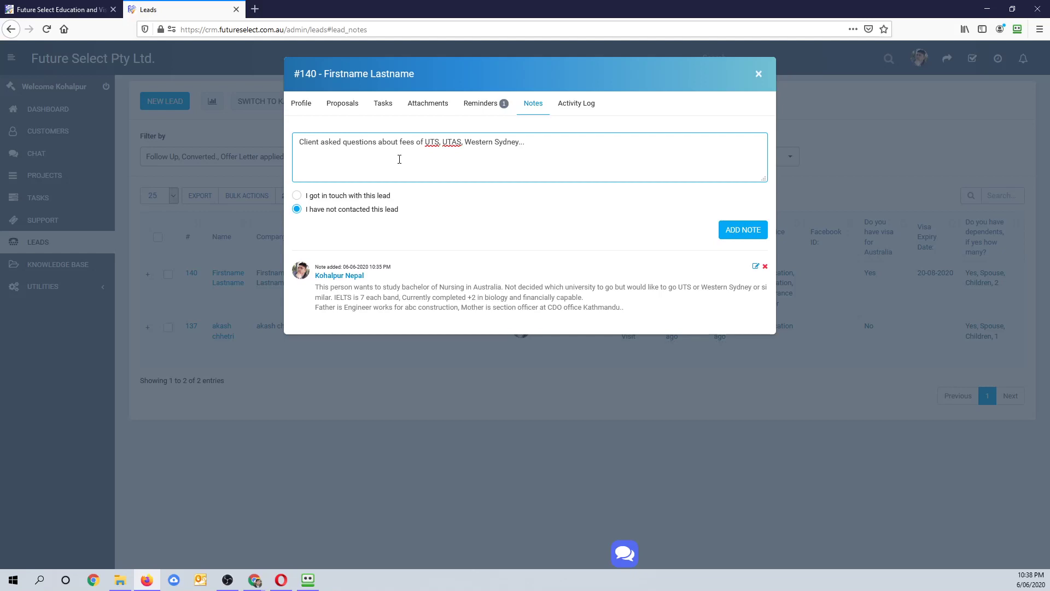
pyautogui.press('Return')
pyautogui.write('and decid')
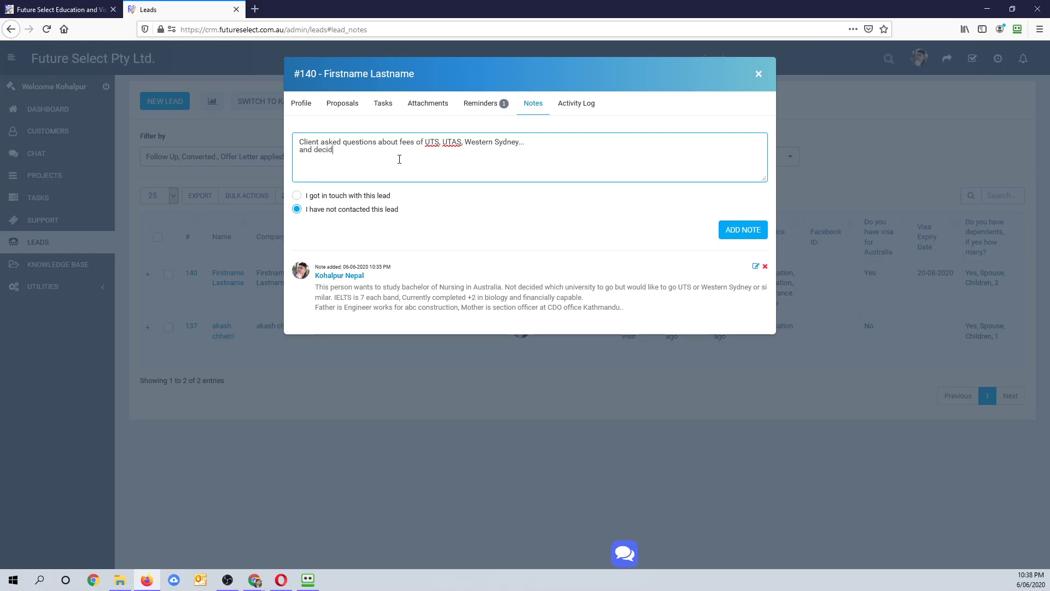
pyautogui.write('ed to proceed her application with')
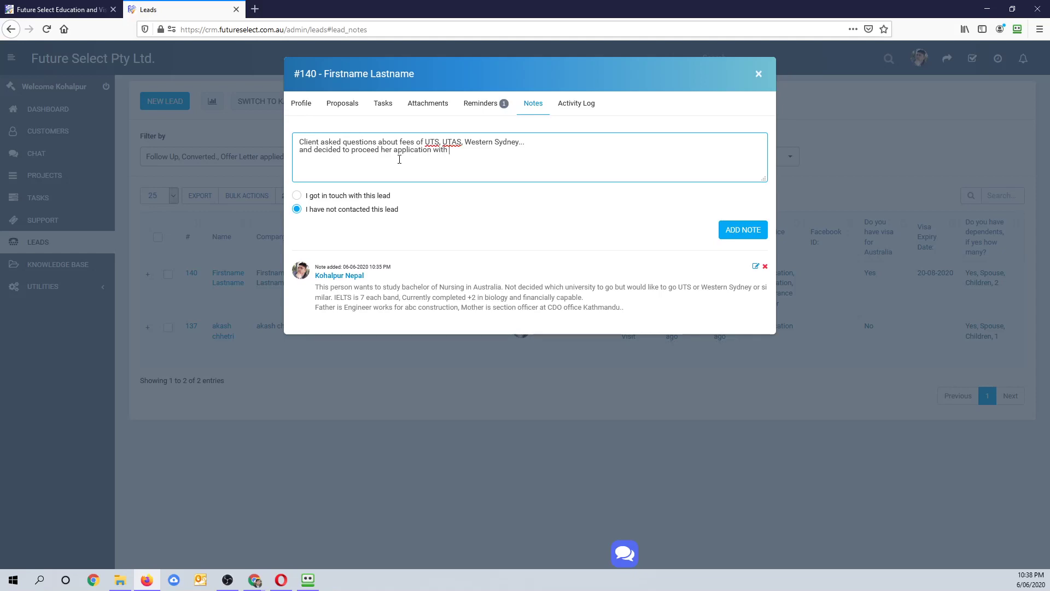
pyautogui.write(' UTS')
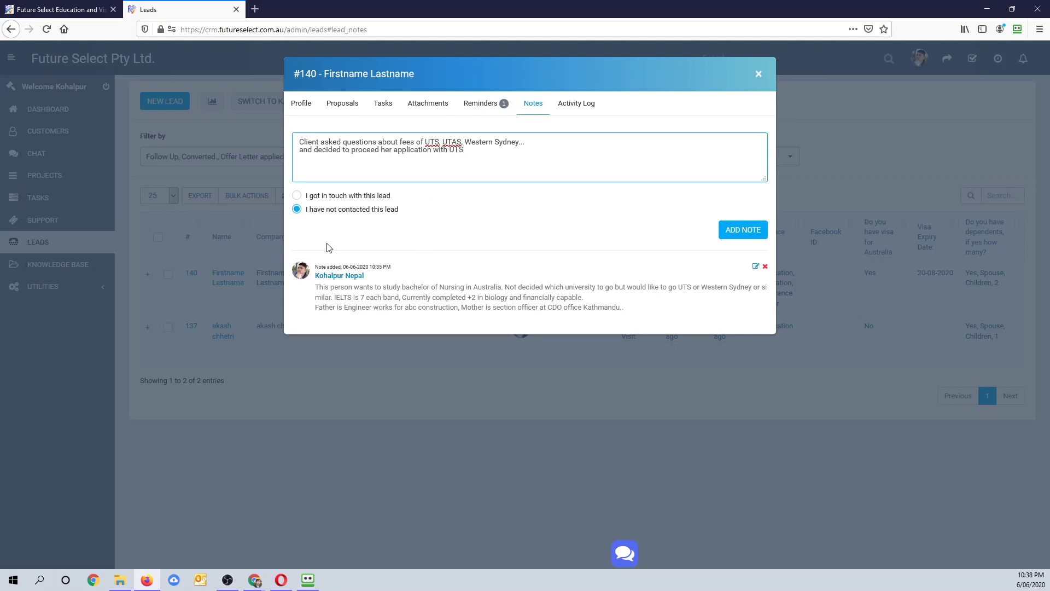
# - Mark lead #140 as contacted and set the contact date to 6 June 2020
pyautogui.click(306, 199)
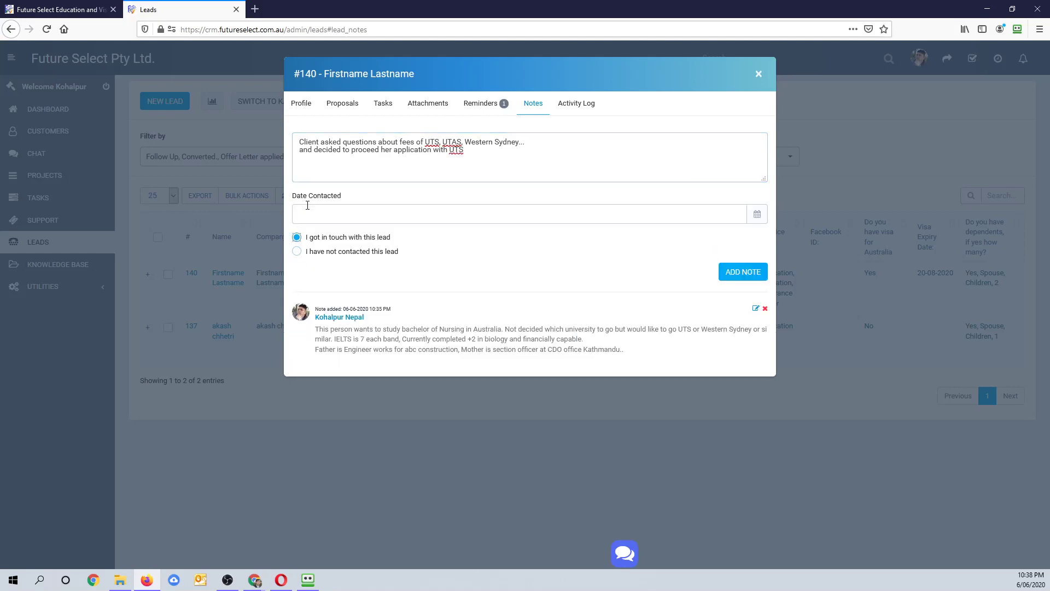
pyautogui.click(336, 220)
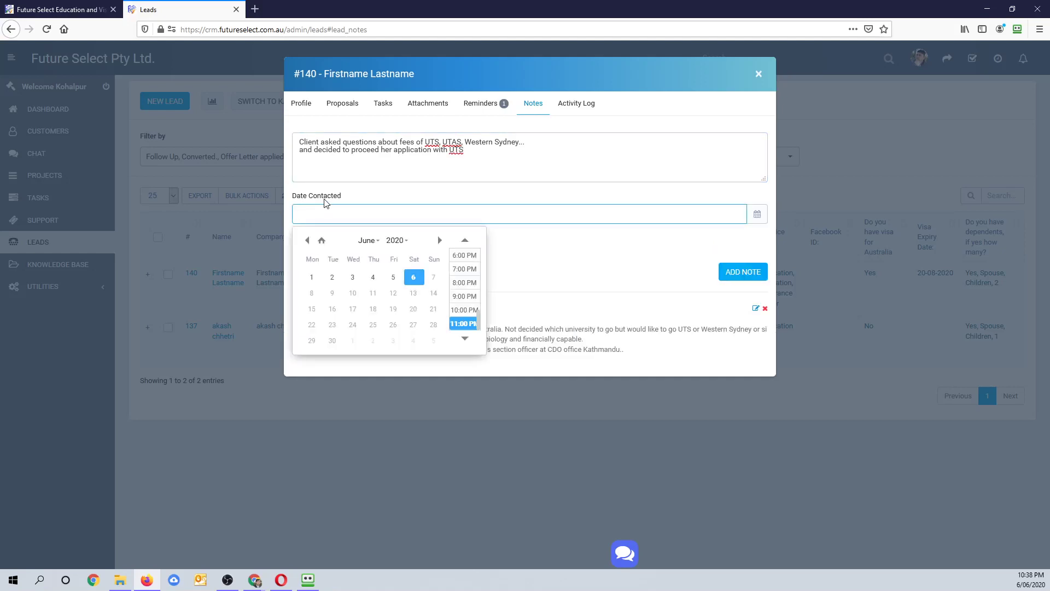
pyautogui.click(569, 236)
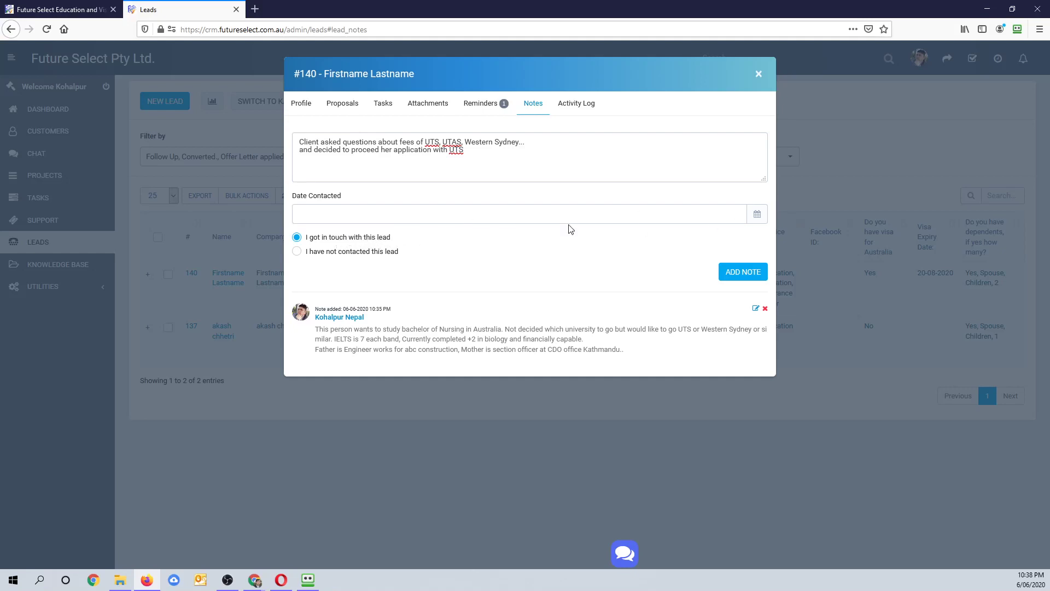
pyautogui.click(432, 213)
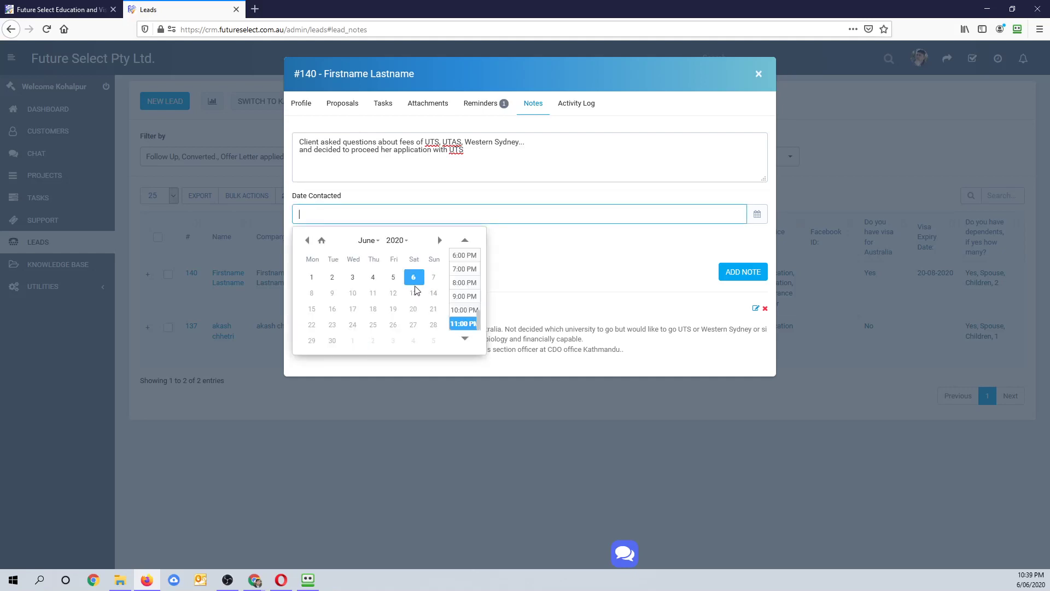
pyautogui.click(414, 277)
pyautogui.click(439, 241)
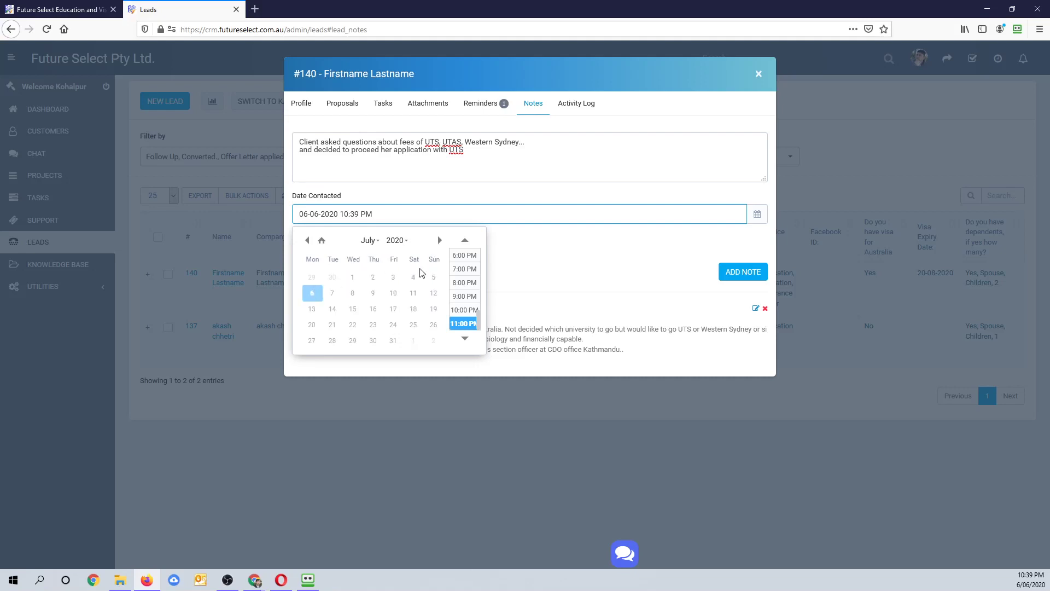
pyautogui.click(308, 241)
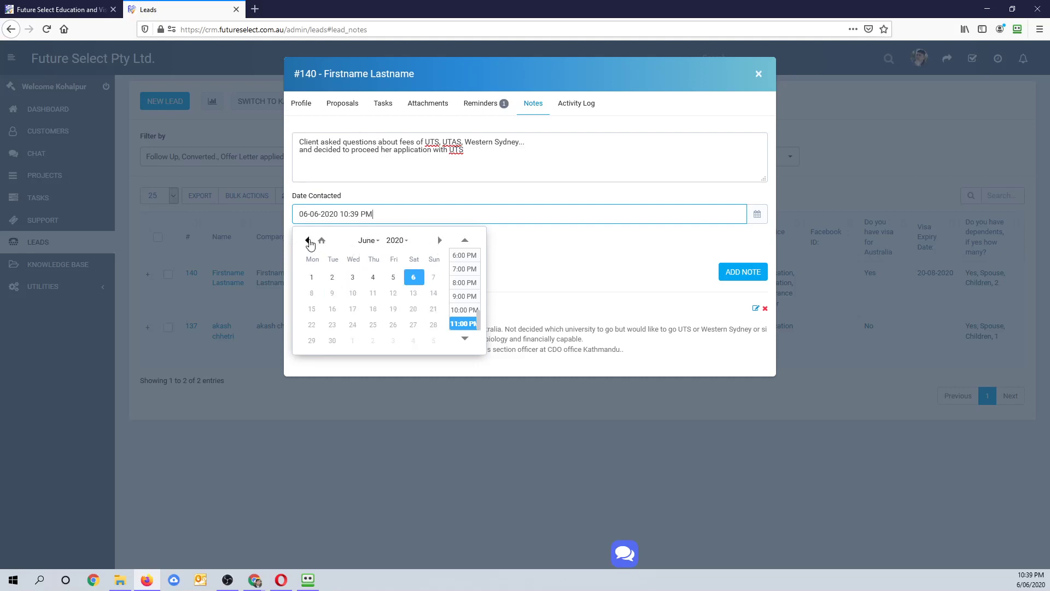
pyautogui.click(413, 278)
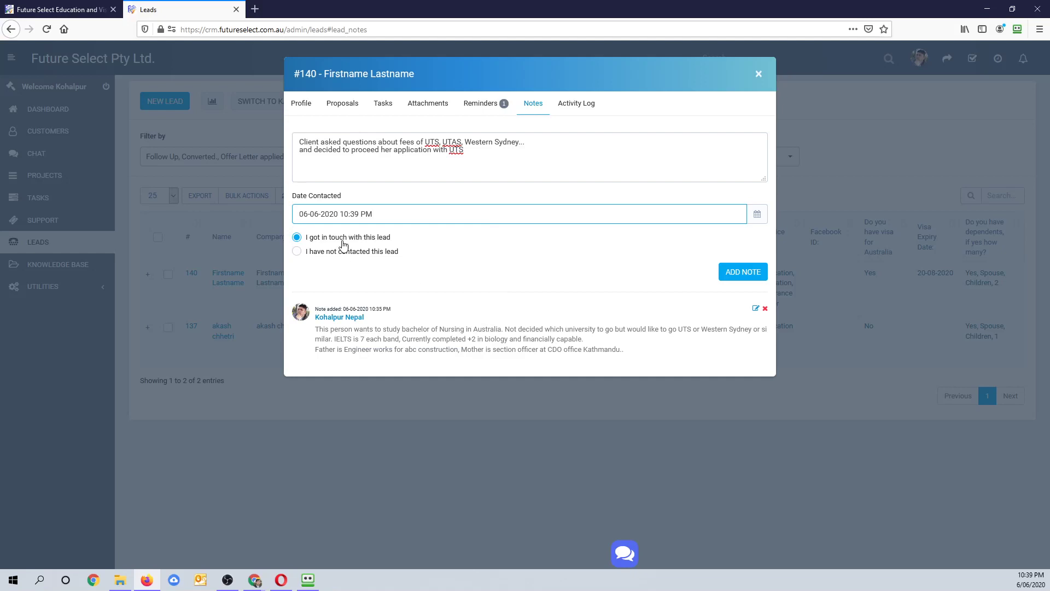
# - Change the contact time to 10:39 AM and add the UTS note
pyautogui.click(354, 214)
pyautogui.click(345, 214)
pyautogui.click(373, 213)
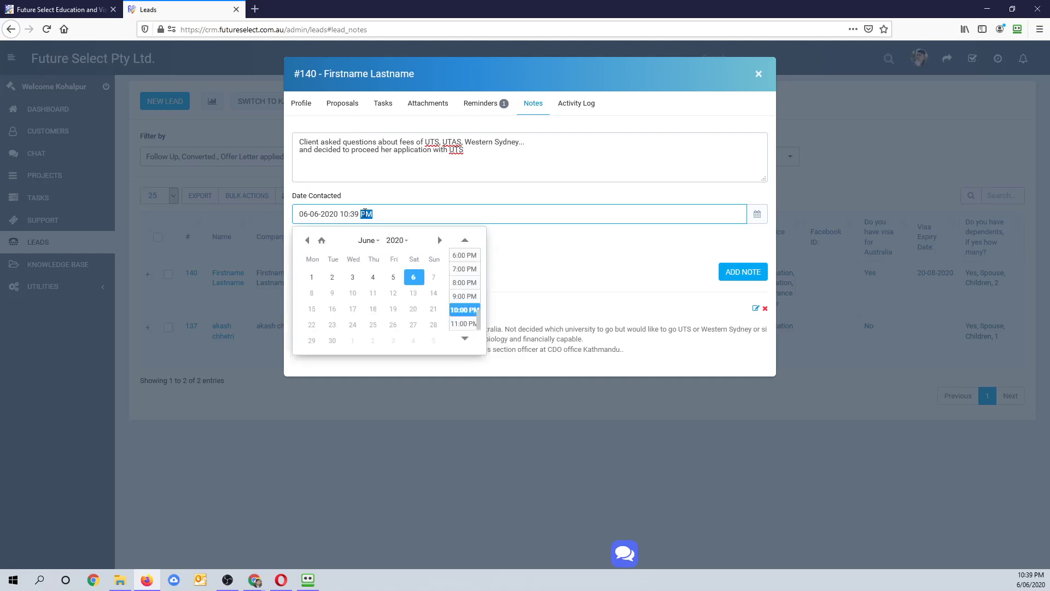
pyautogui.click(368, 214)
pyautogui.write('A')
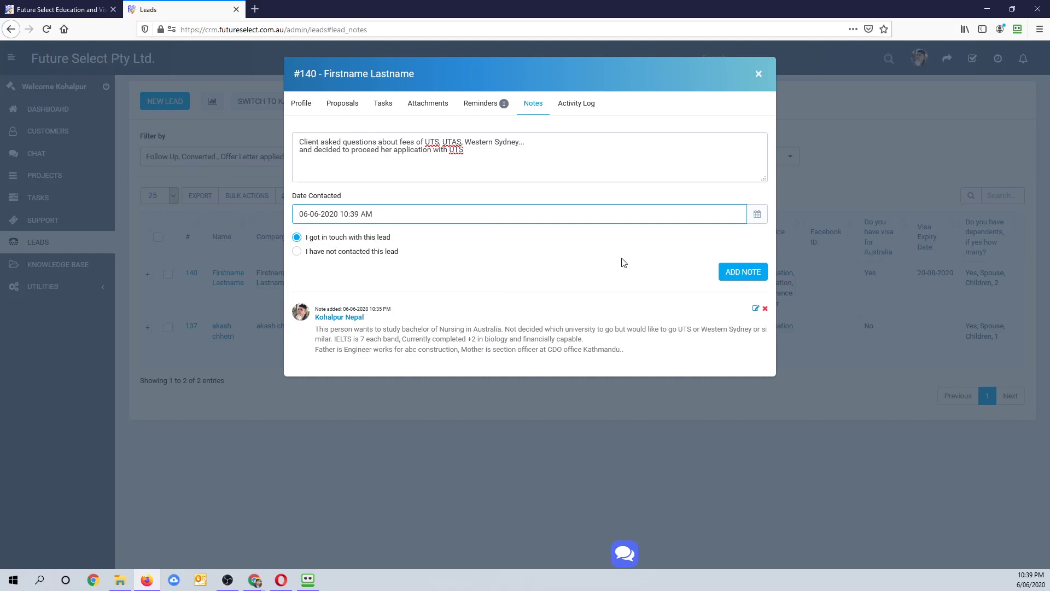
pyautogui.click(733, 272)
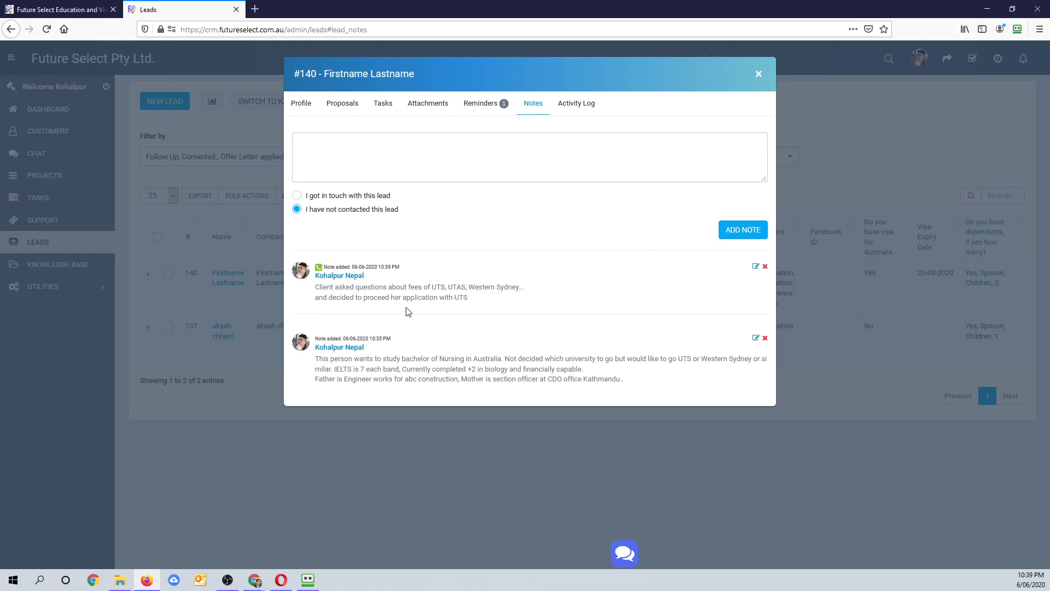
pyautogui.moveTo(416, 287); pyautogui.dragTo(470, 299)
# - Review lead #140's activity log, then return to its Profile view
pyautogui.click(644, 262)
pyautogui.click(575, 106)
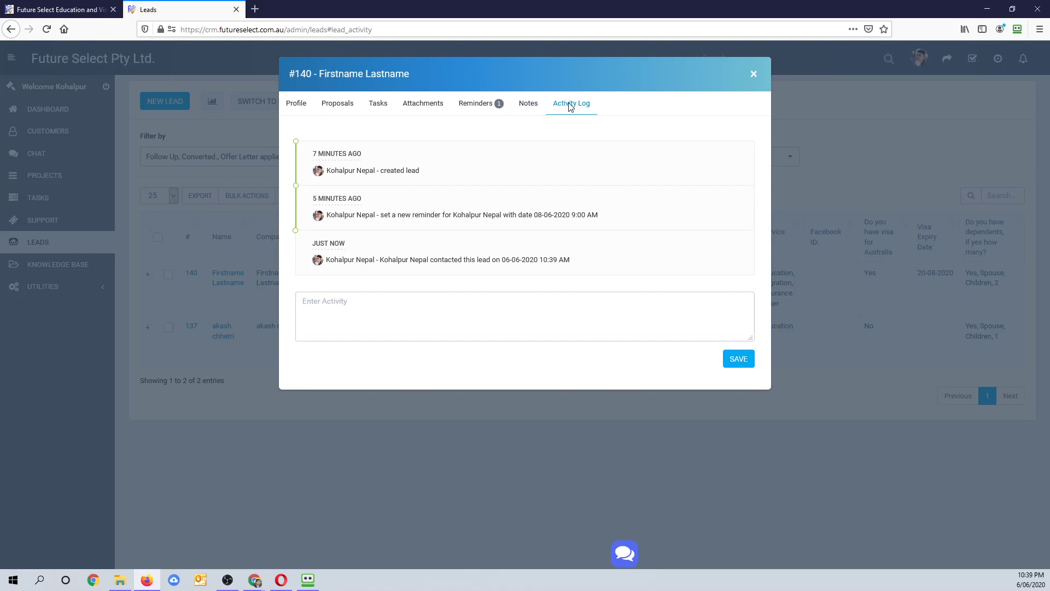
pyautogui.click(295, 105)
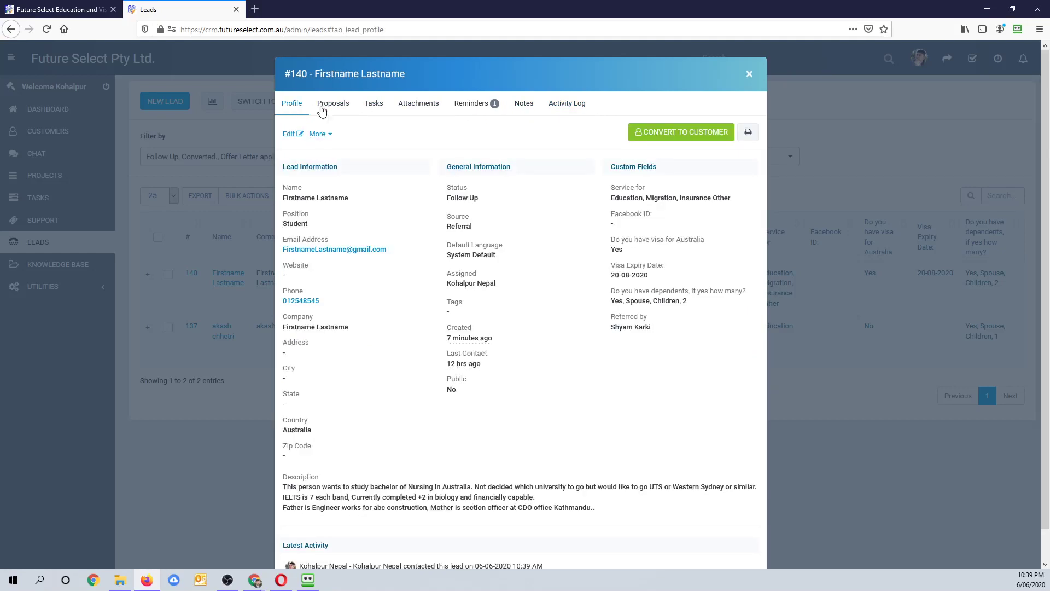
pyautogui.click(671, 133)
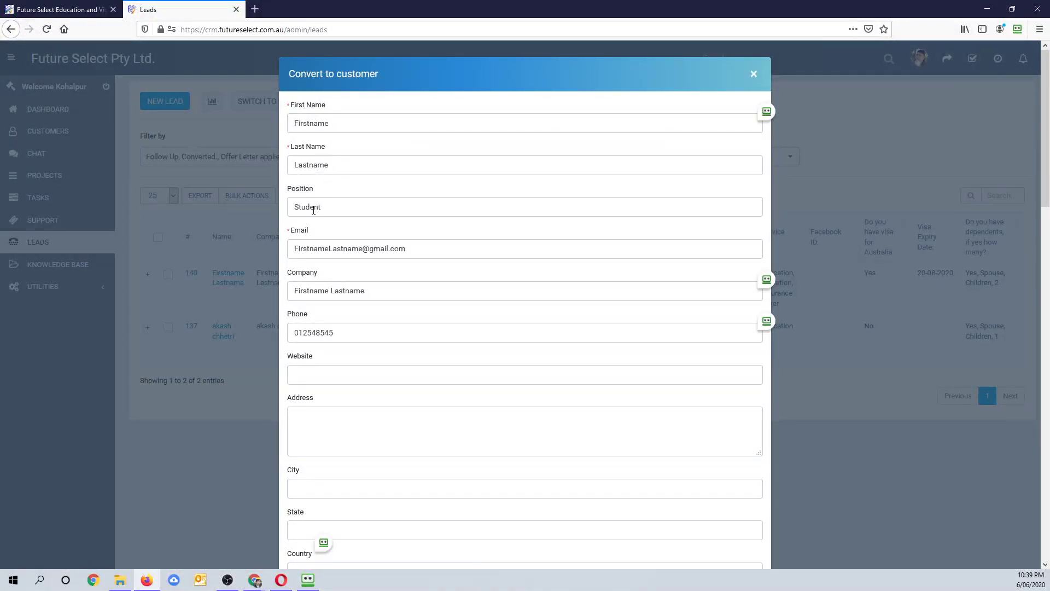
pyautogui.click(305, 373)
pyautogui.click(311, 438)
pyautogui.scroll(-3, 303, 434)
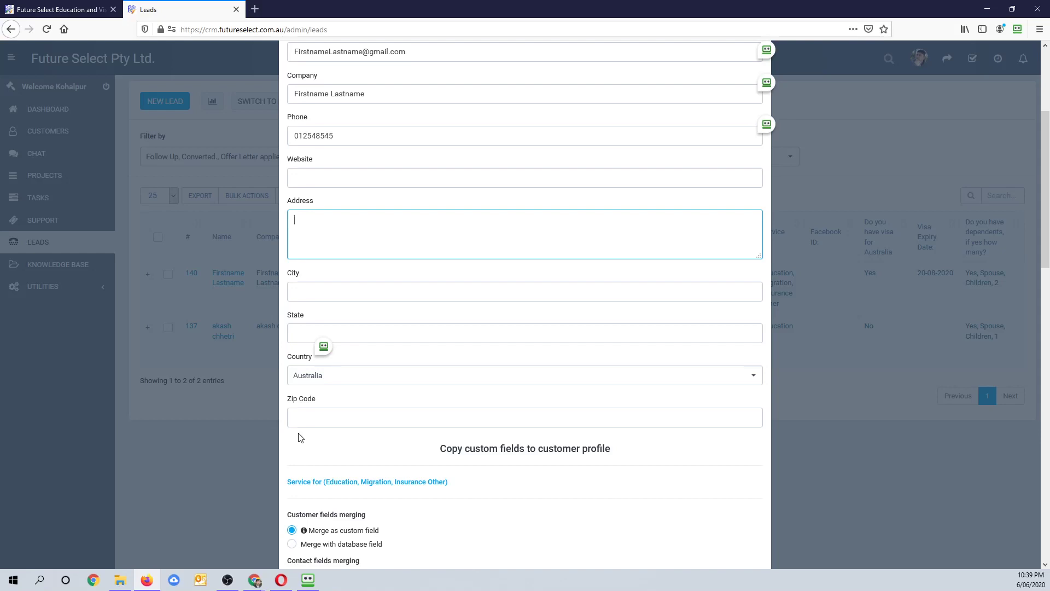
# - Fill in city Lidcombe, state NSW and zip code 2144
pyautogui.press('Tab')
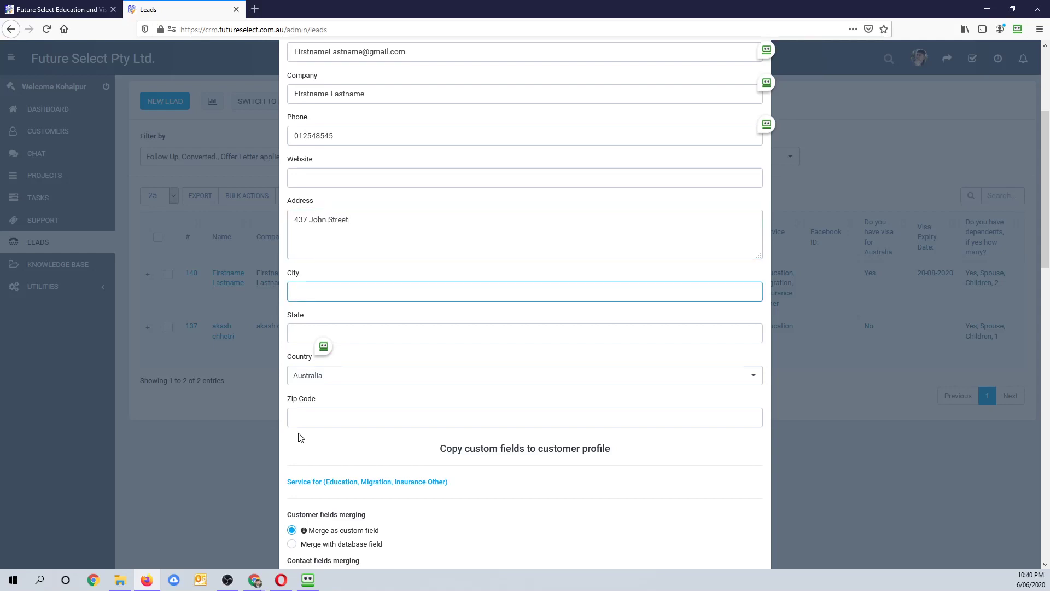
pyautogui.write('Lidcombe')
pyautogui.press('BackSpace')
pyautogui.write('be')
pyautogui.press('Tab')
pyautogui.write('NN')
pyautogui.press('BackSpace')
pyautogui.write('SW')
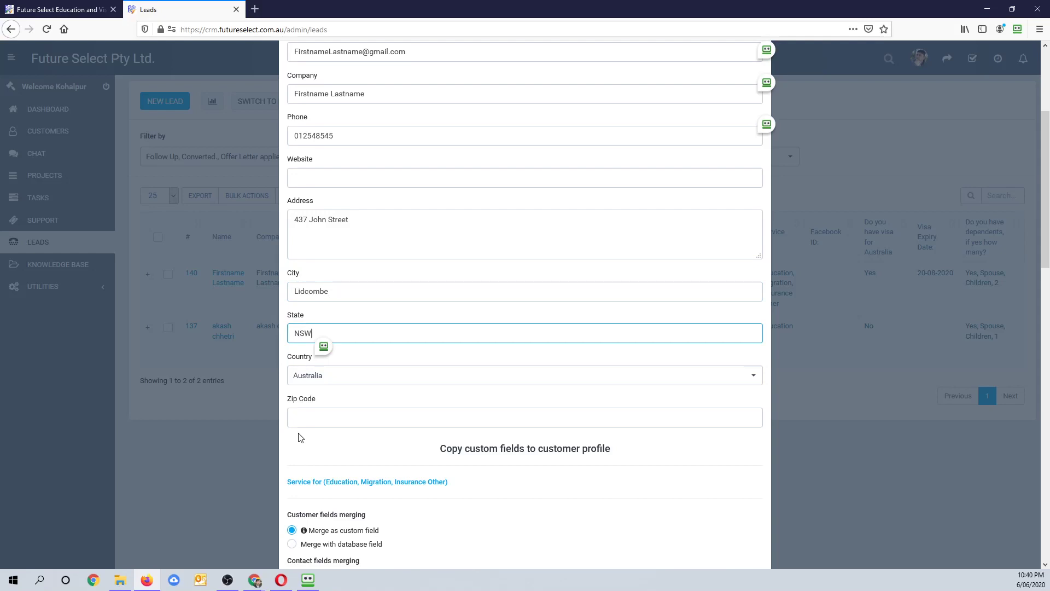
pyautogui.click(308, 417)
pyautogui.write('2')
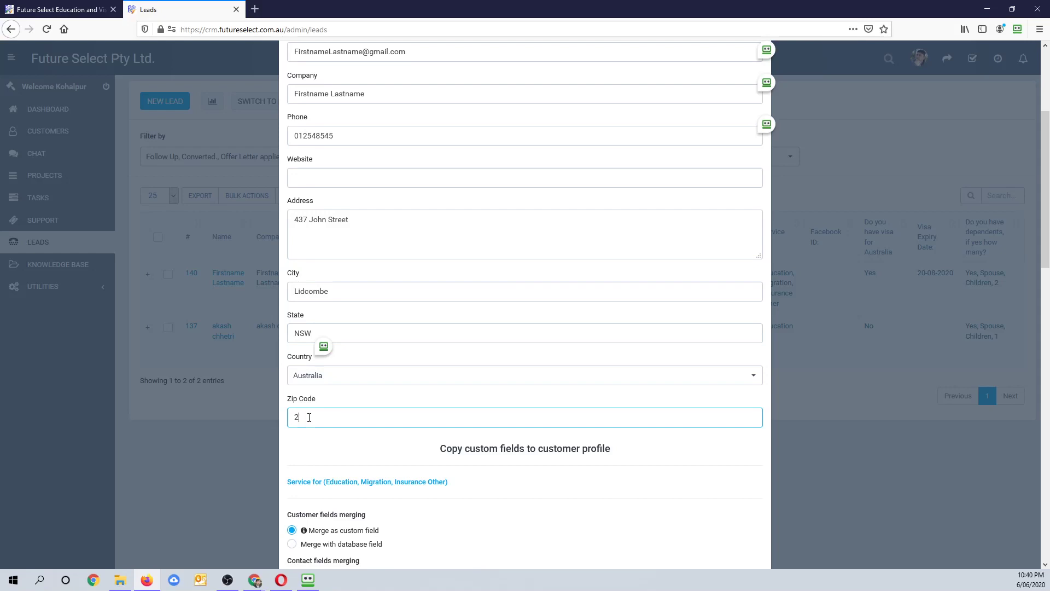
pyautogui.write('144')
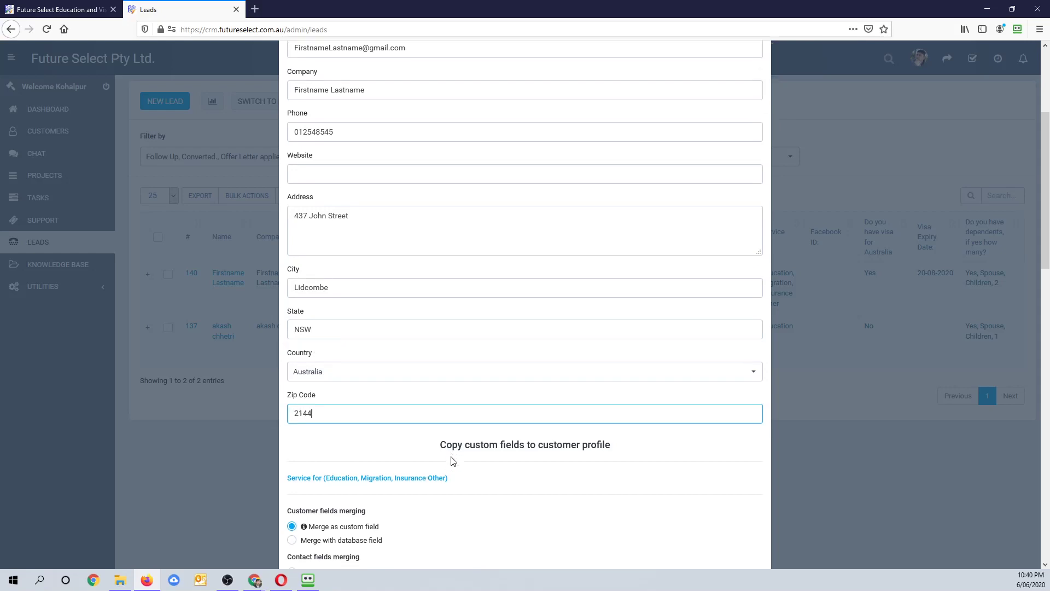
# - Leave the merge options at their defaults and enter a password for the new customer
pyautogui.scroll(-5, 453, 461)
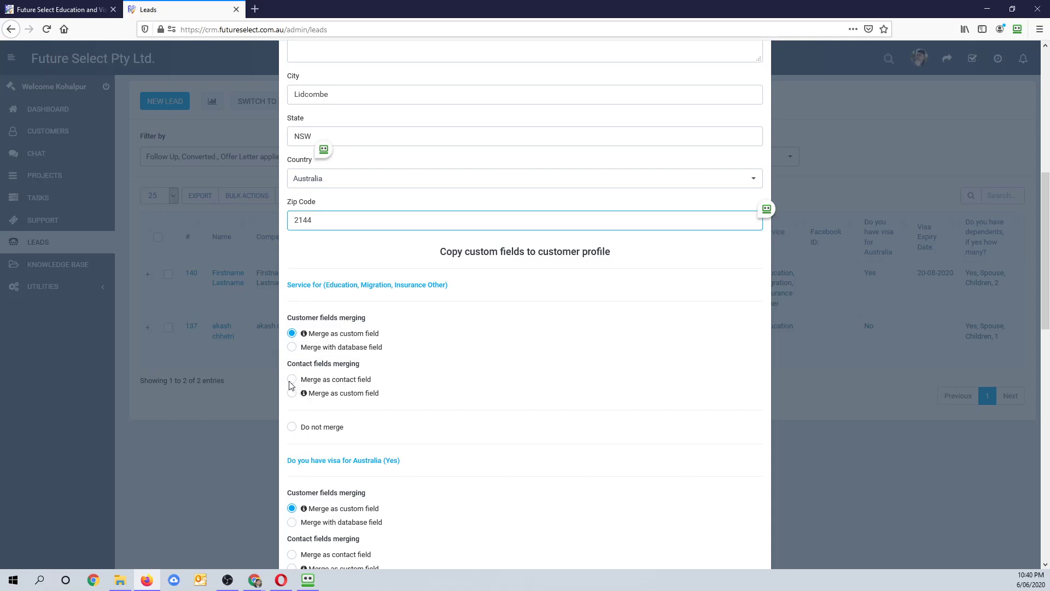
pyautogui.scroll(-3, 332, 348)
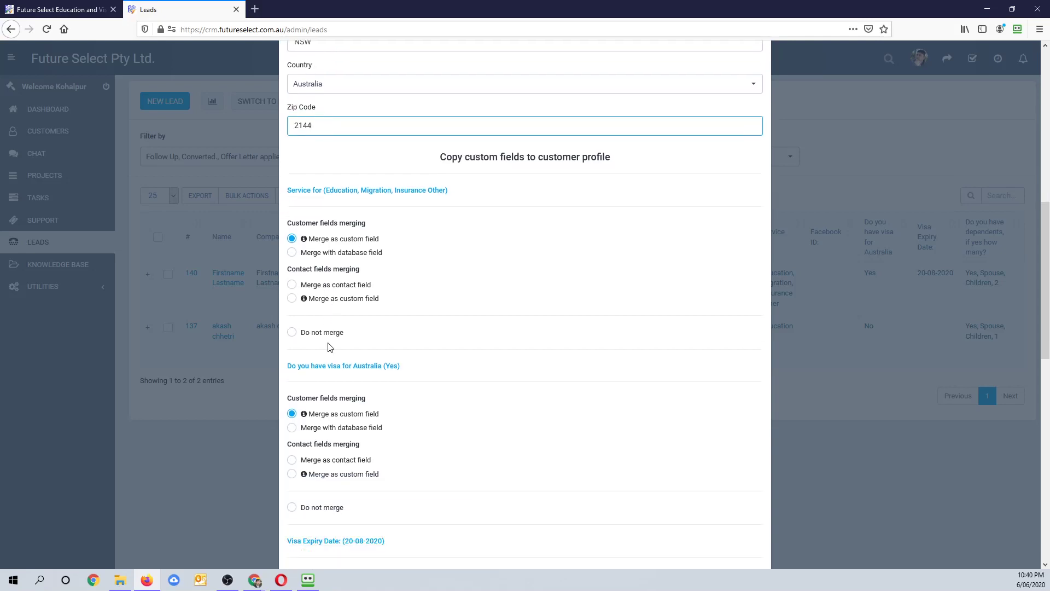
pyautogui.scroll(-8, 330, 348)
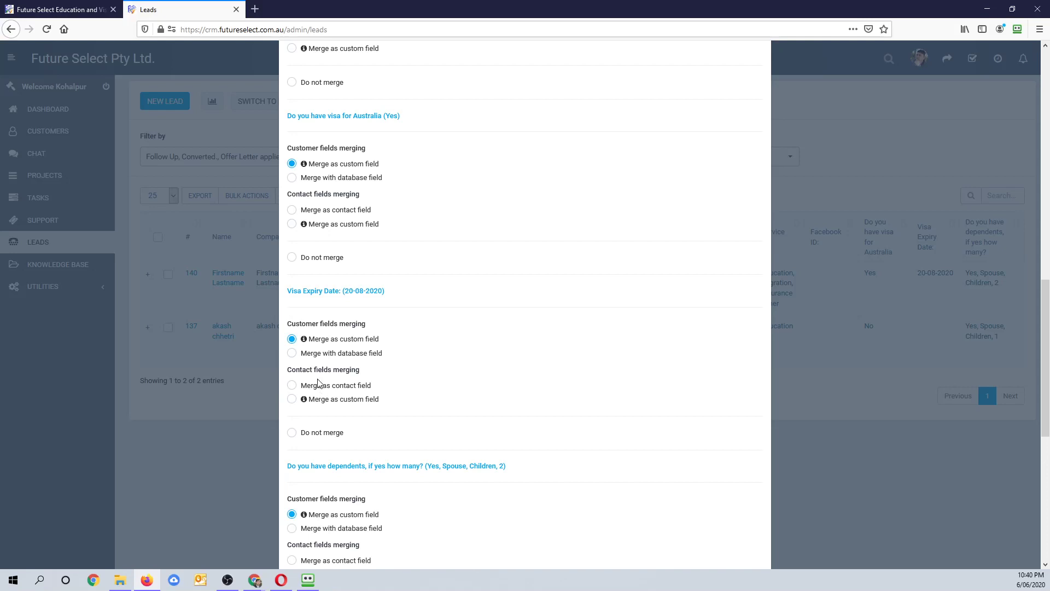
pyautogui.scroll(-3, 319, 438)
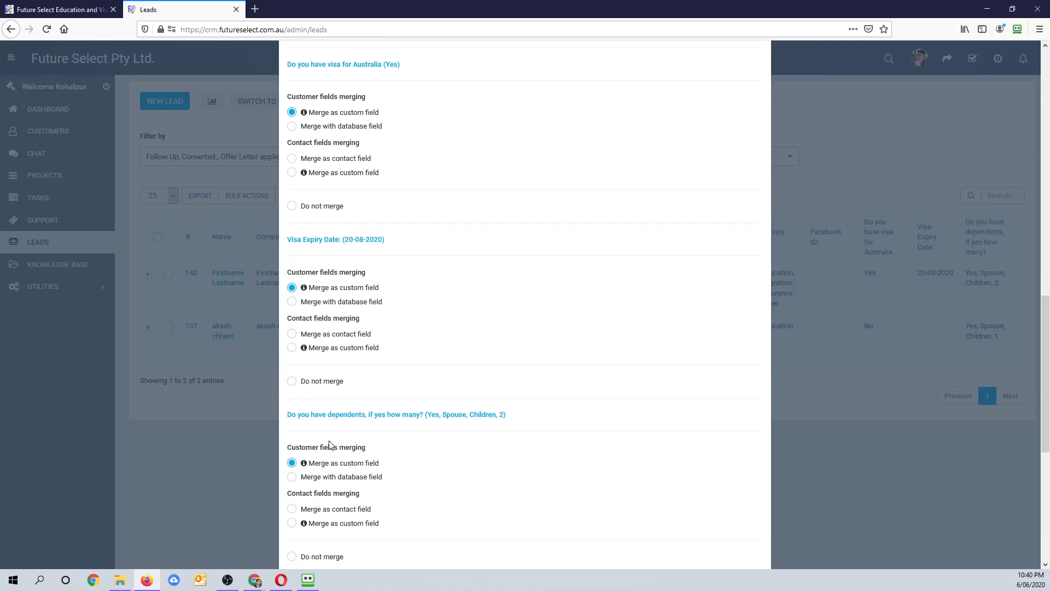
pyautogui.scroll(-4, 304, 449)
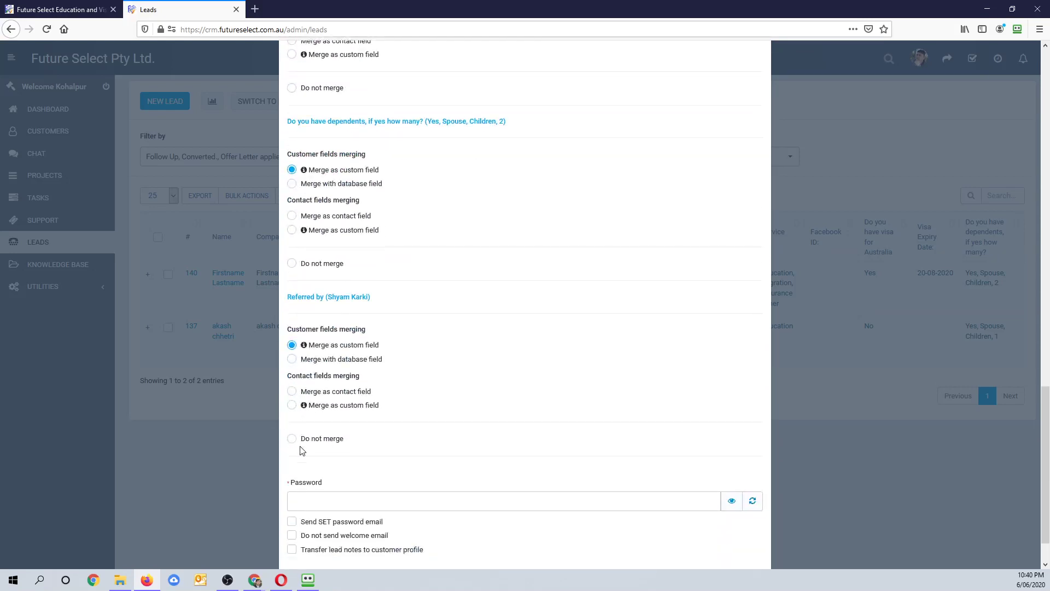
pyautogui.scroll(-1, 306, 450)
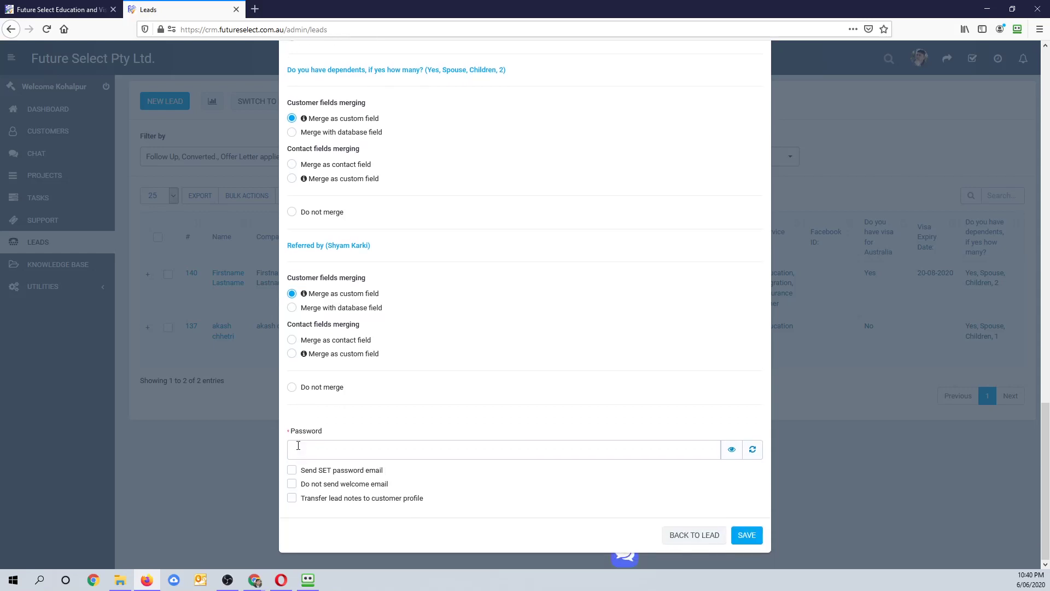
pyautogui.click(330, 454)
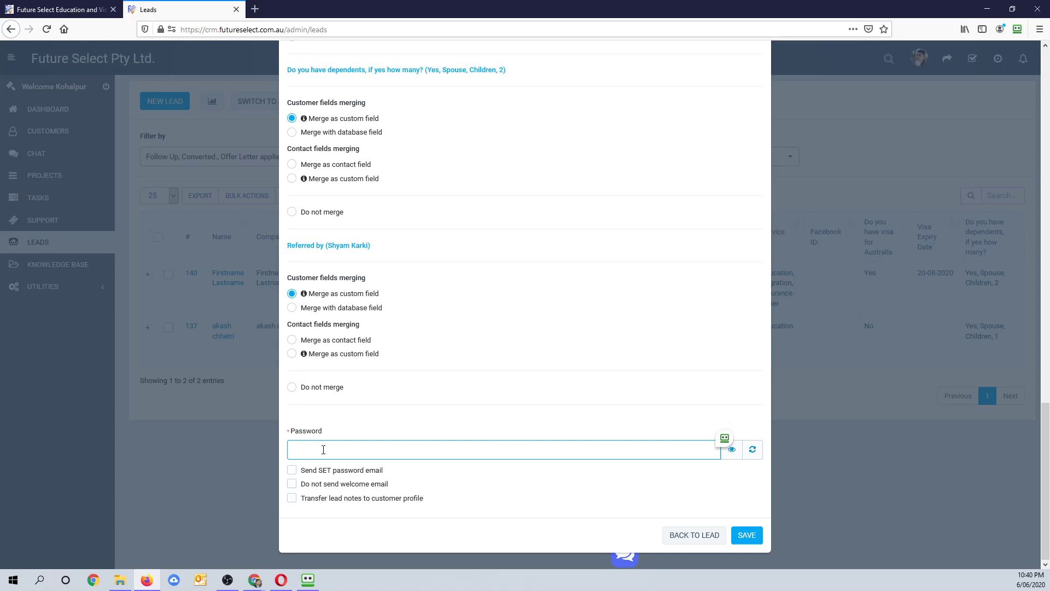
pyautogui.write('•••••')
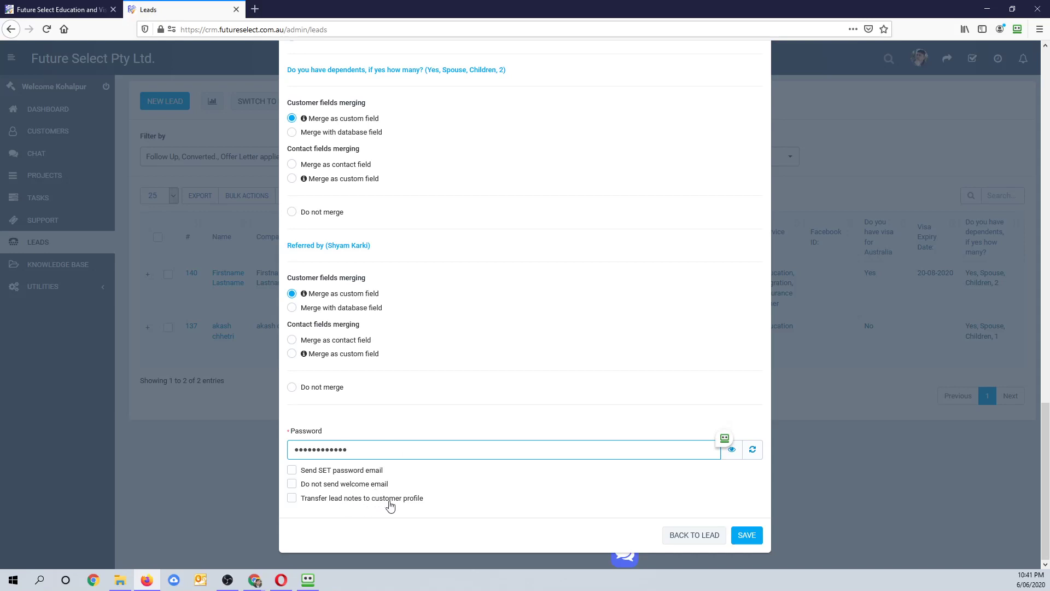
# - Convert the lead to a customer with lead notes transferred and no welcome email sent
pyautogui.click(292, 498)
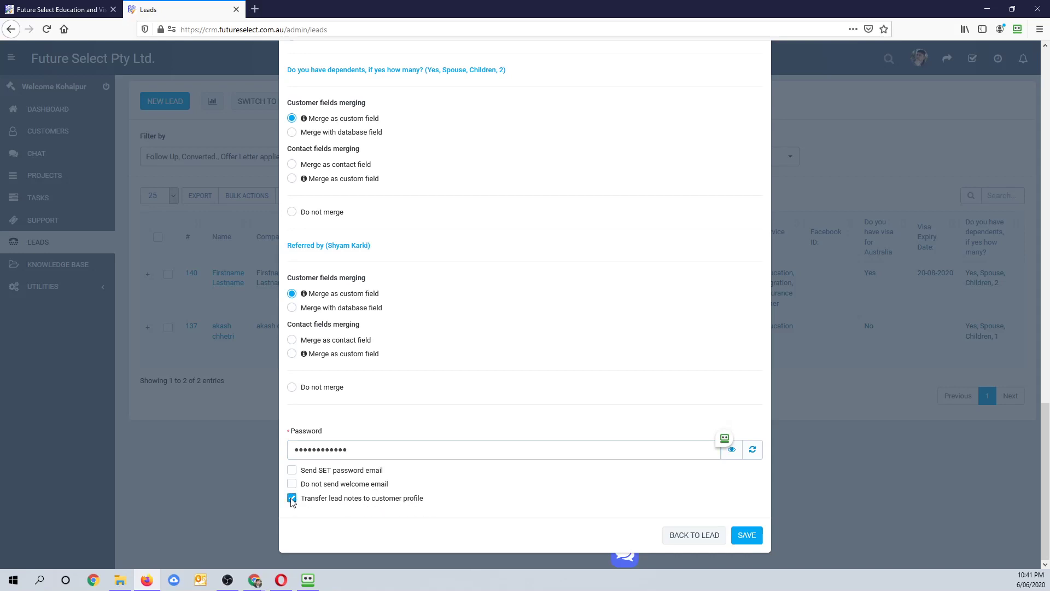
pyautogui.click(291, 484)
pyautogui.scroll(4, 291, 484)
pyautogui.scroll(4, 338, 186)
pyautogui.scroll(4, 337, 186)
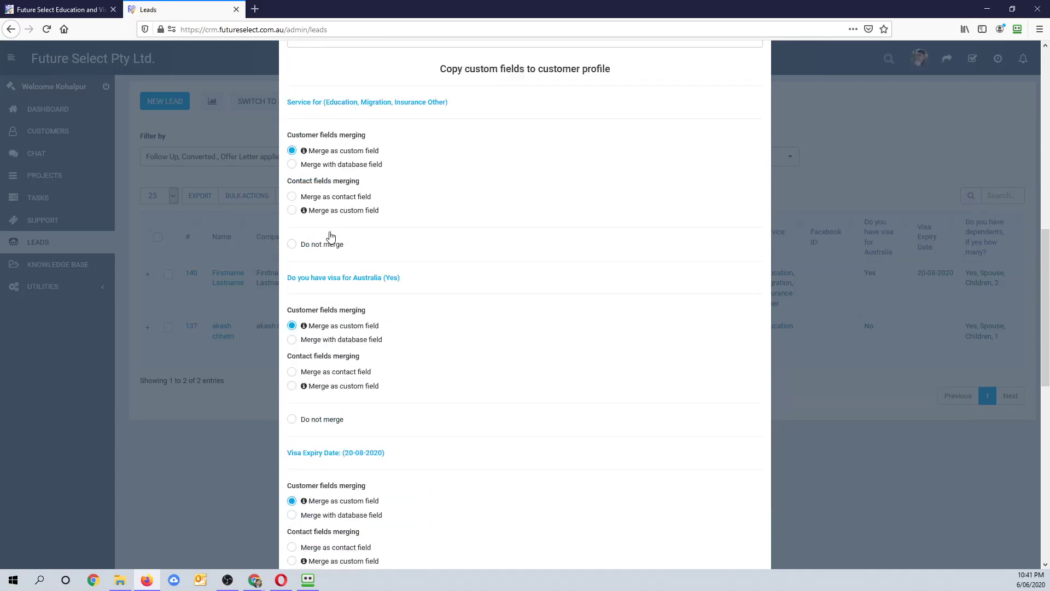
pyautogui.scroll(5, 303, 317)
pyautogui.scroll(-14, 305, 354)
pyautogui.scroll(-2, 300, 438)
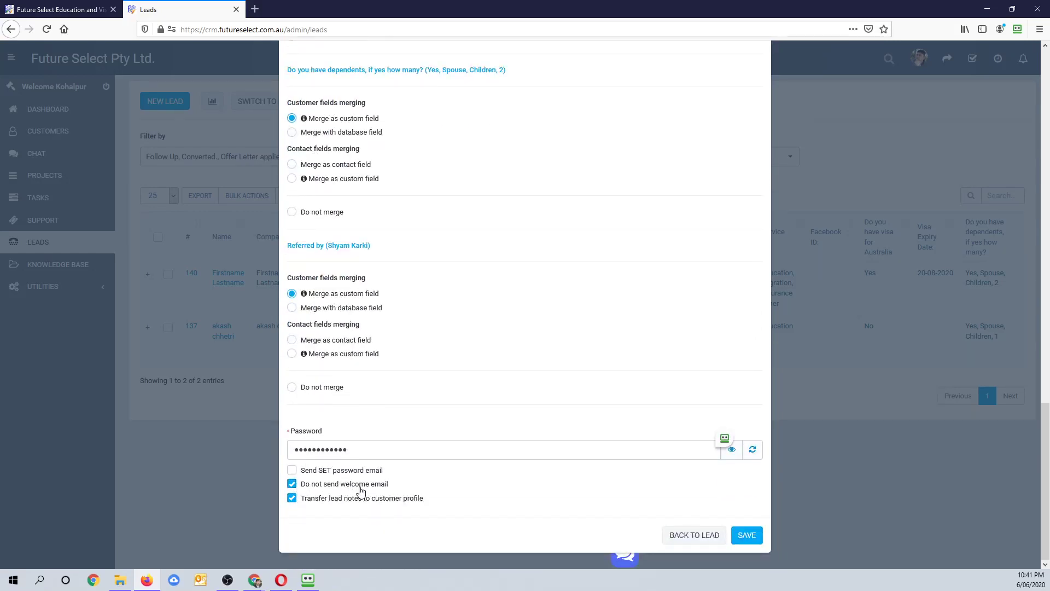
pyautogui.click(750, 534)
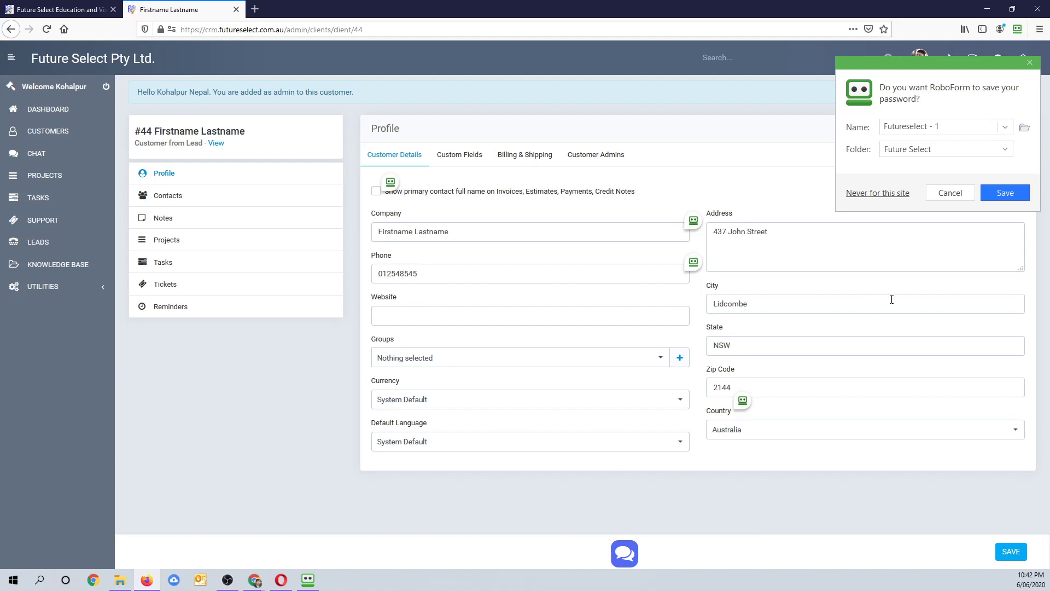
# - Decline saving the password, open the customer list and New Customer form in a new tab, then close it
pyautogui.click(951, 194)
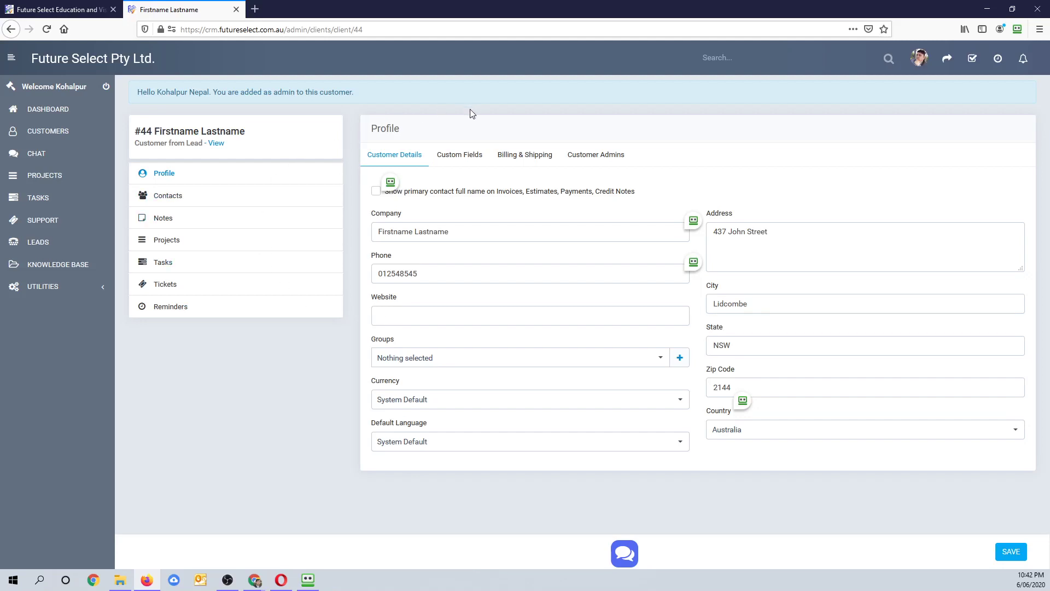
pyautogui.middleClick(51, 137)
pyautogui.click(282, 8)
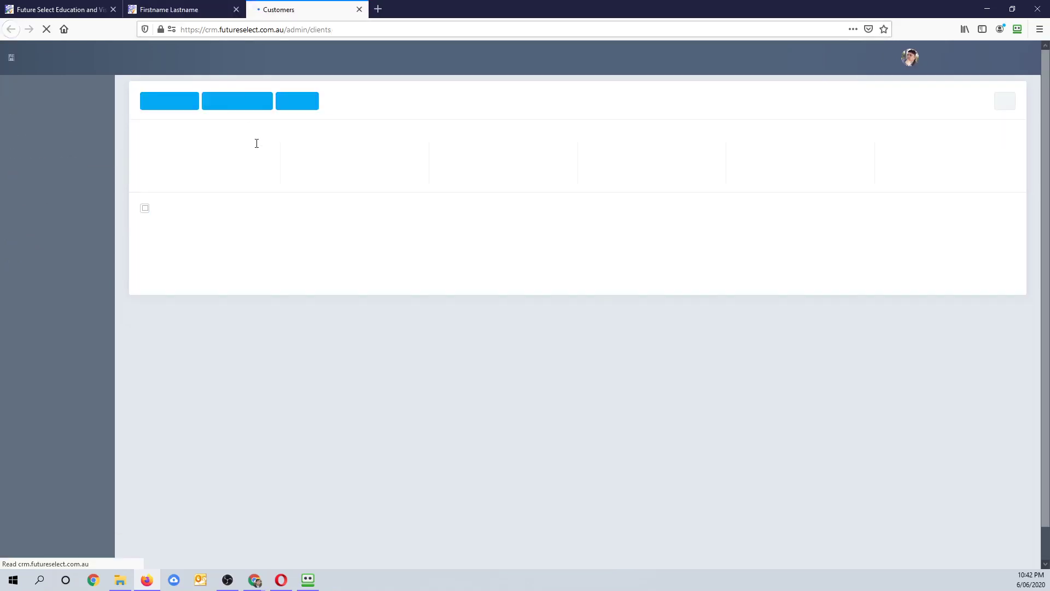
pyautogui.click(172, 114)
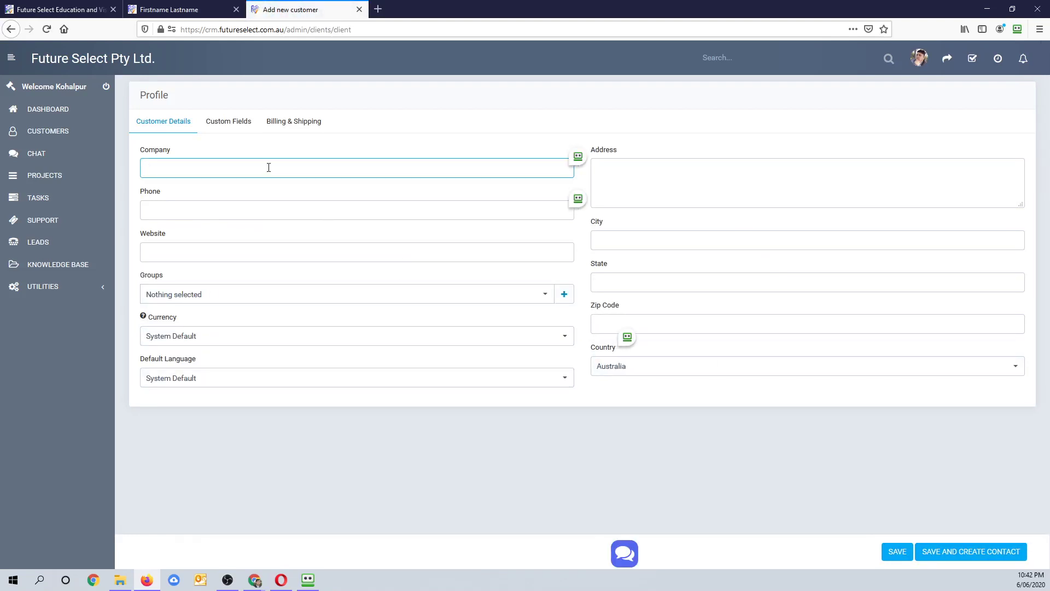
pyautogui.middleClick(300, 13)
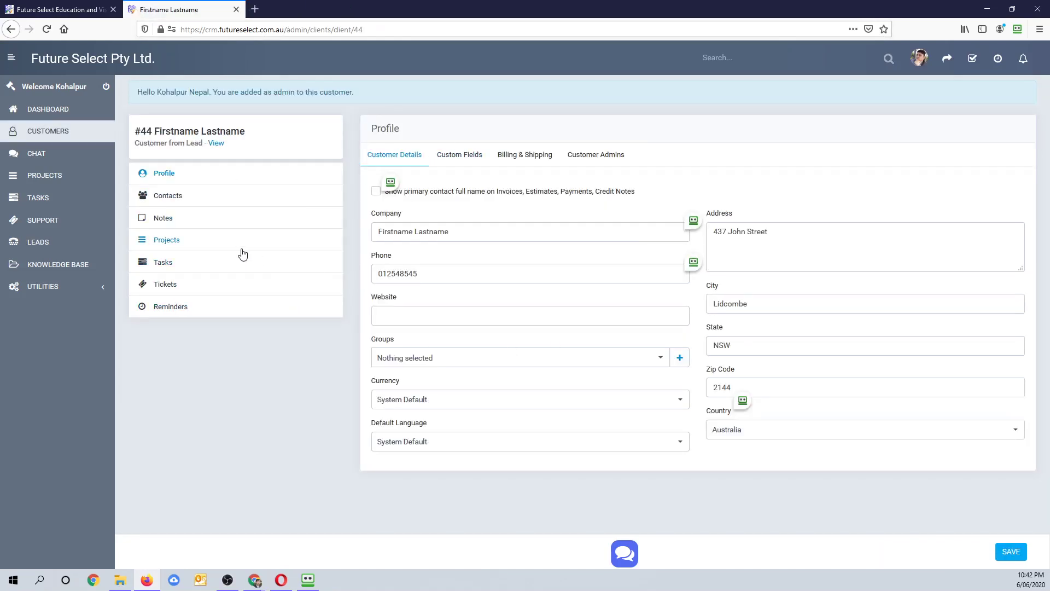
# - Look through customer #44's Custom Fields, Billing & Shipping and Customer Admins tabs
pyautogui.click(459, 158)
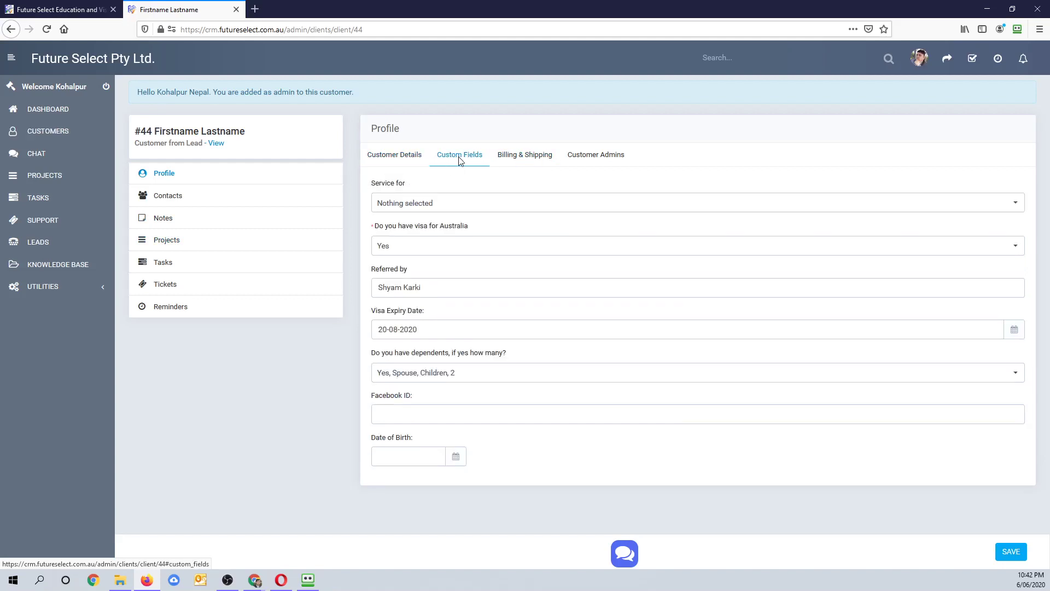
pyautogui.click(512, 156)
pyautogui.click(588, 159)
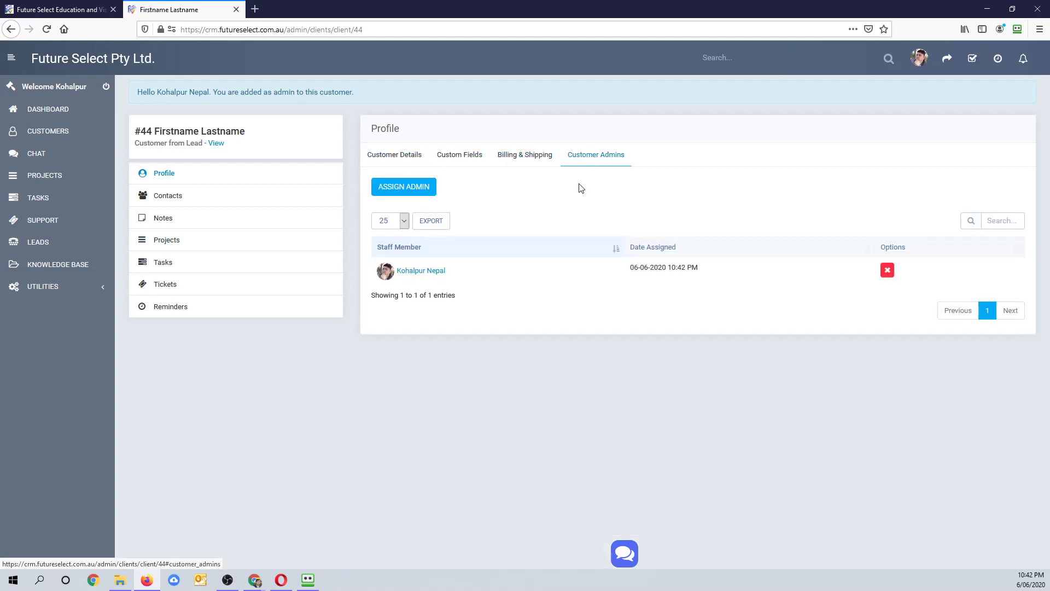
pyautogui.click(521, 159)
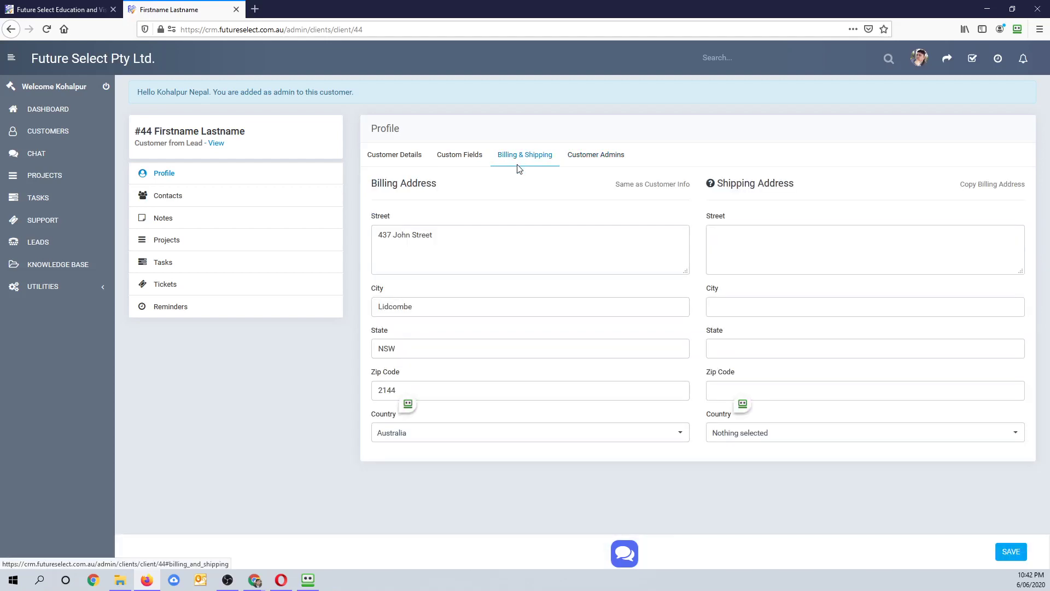
pyautogui.click(456, 161)
pyautogui.click(393, 157)
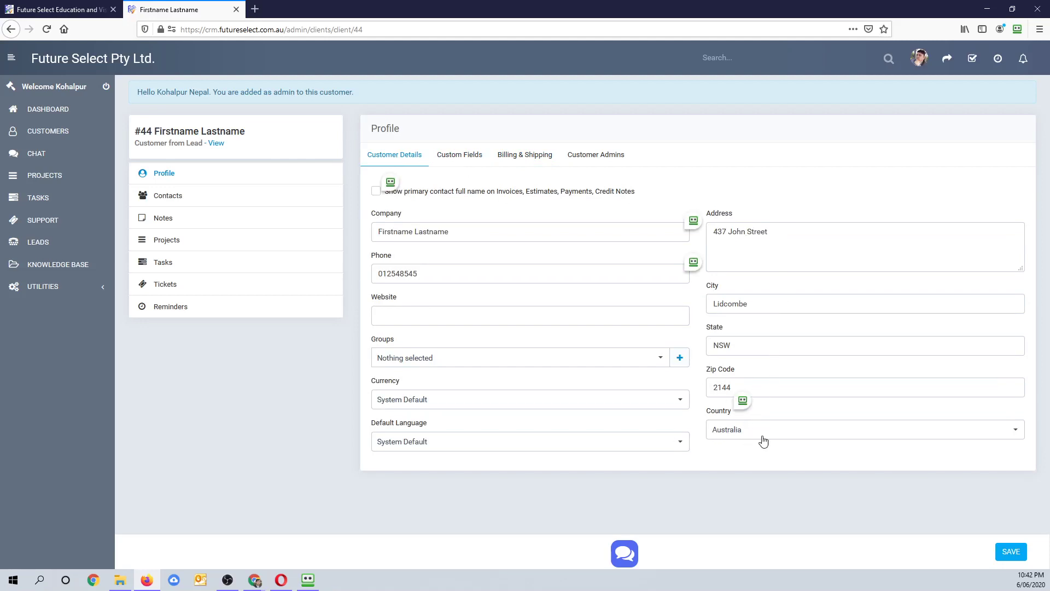
# - Enter 11/11/2000 as the customer's Date of Birth custom field
pyautogui.click(463, 160)
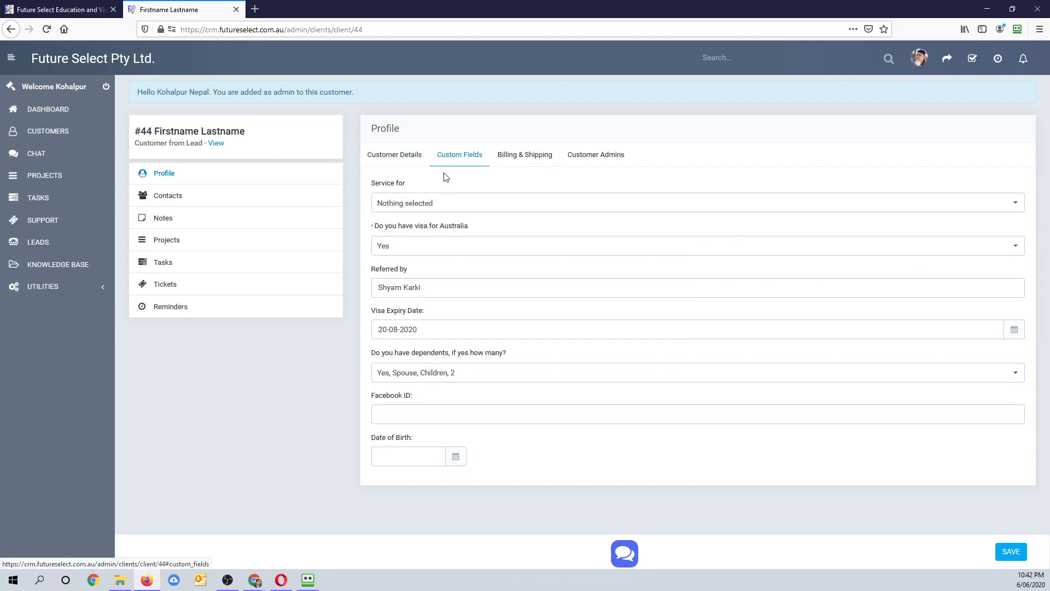
pyautogui.click(416, 422)
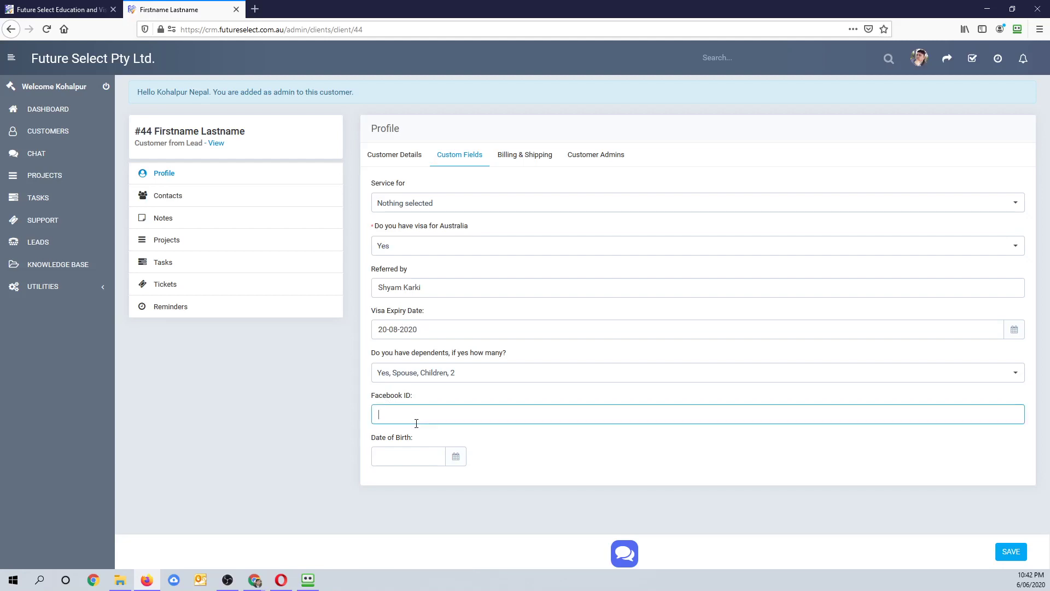
pyautogui.click(429, 461)
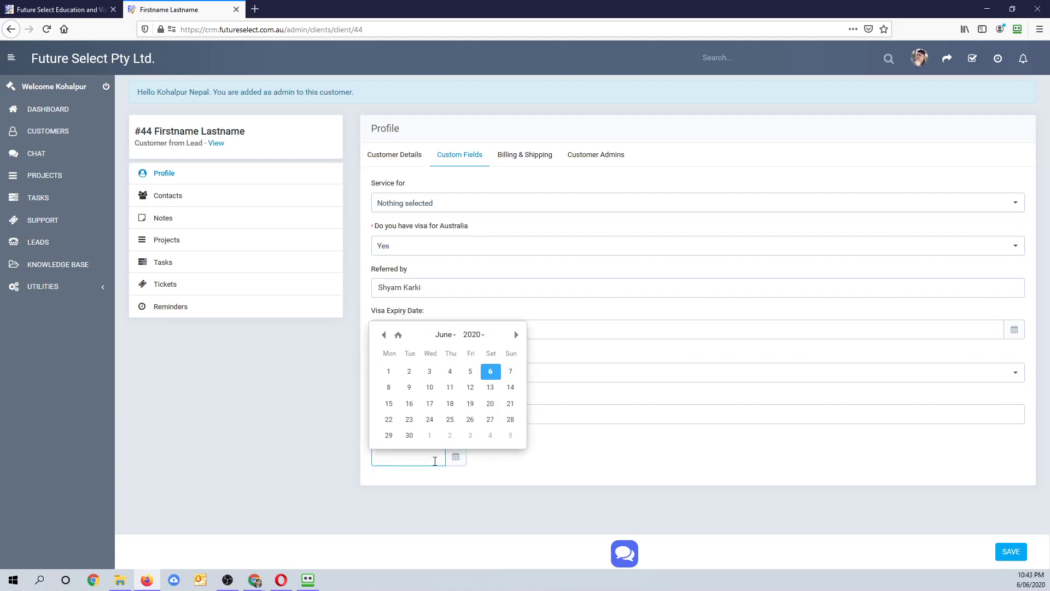
pyautogui.write('11')
pyautogui.write('11/2000')
pyautogui.press('Return')
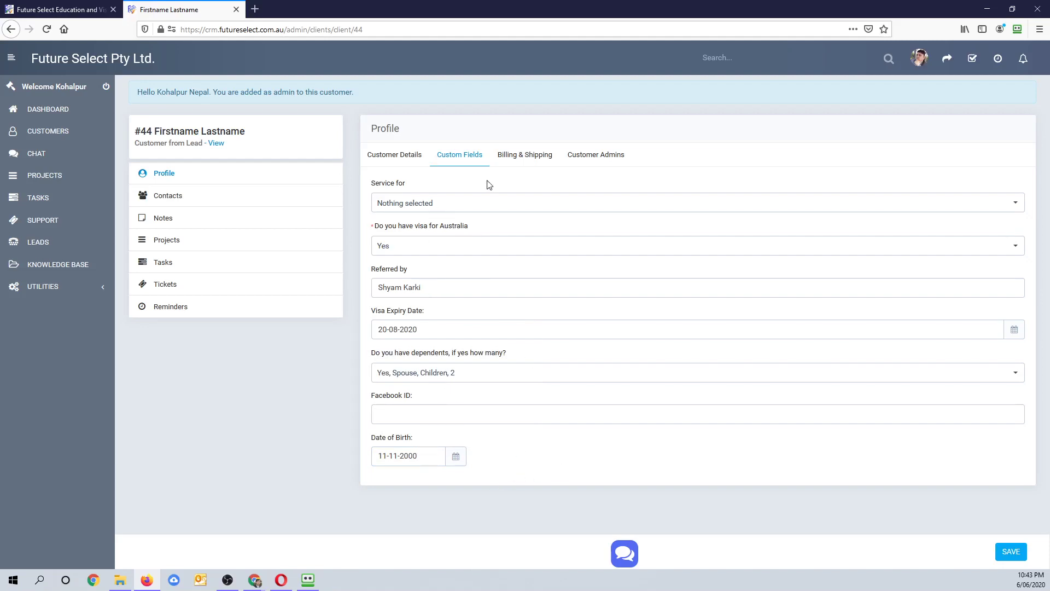
pyautogui.click(519, 153)
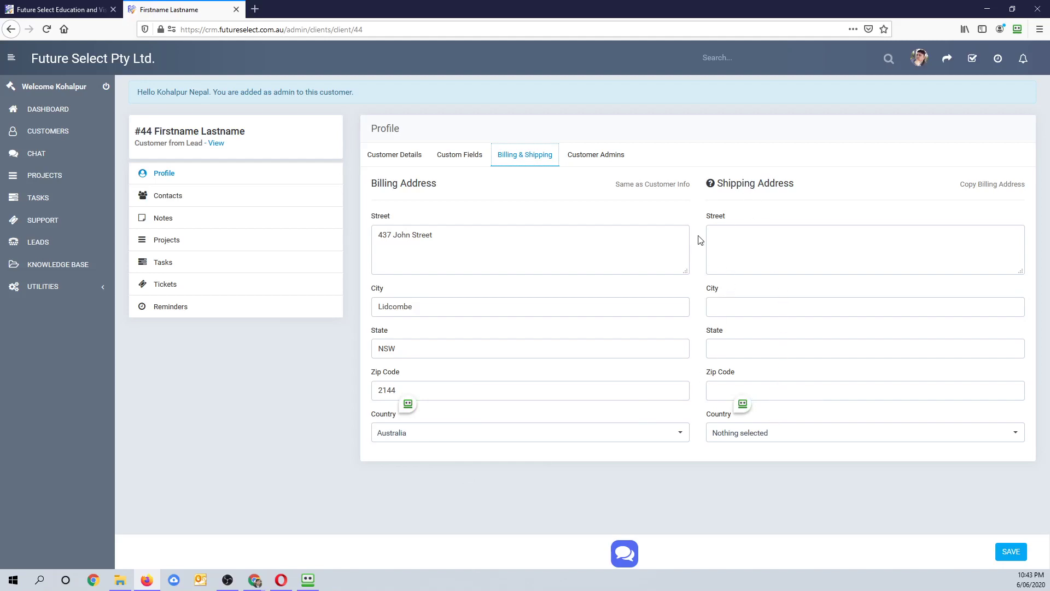
pyautogui.click(973, 187)
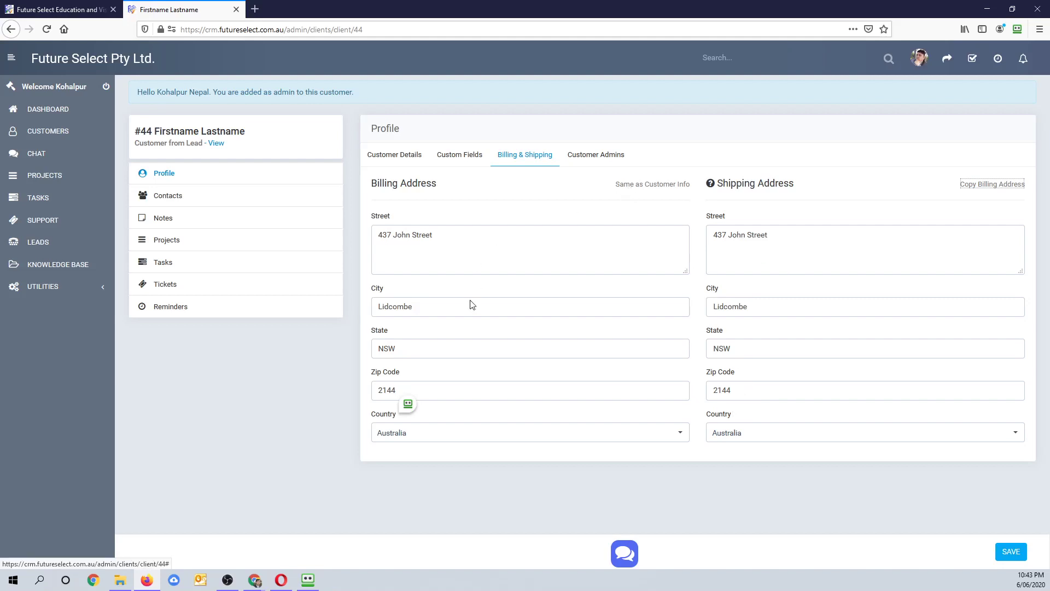
pyautogui.click(662, 186)
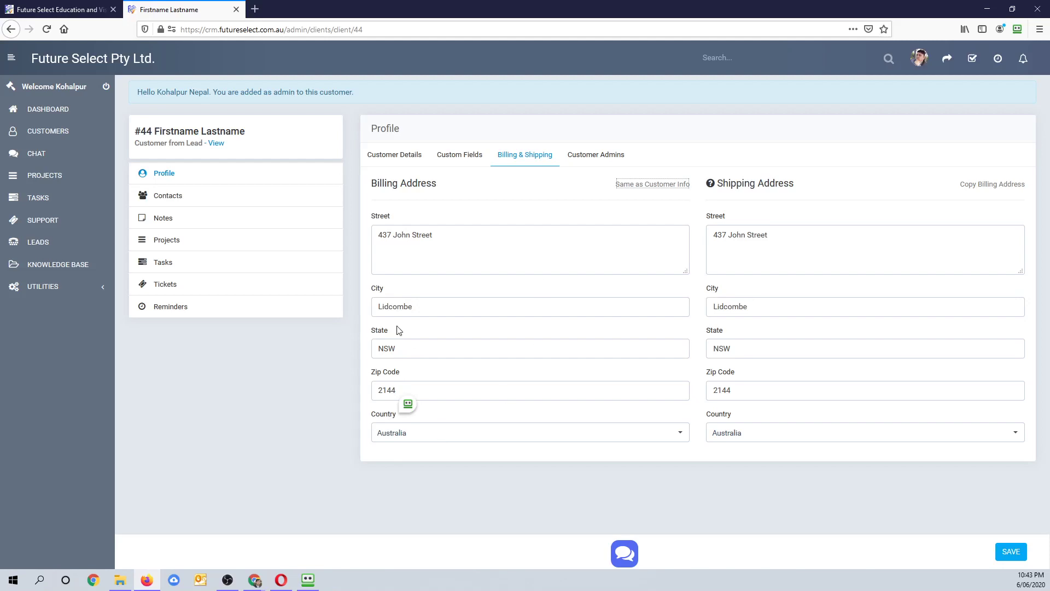
pyautogui.click(592, 160)
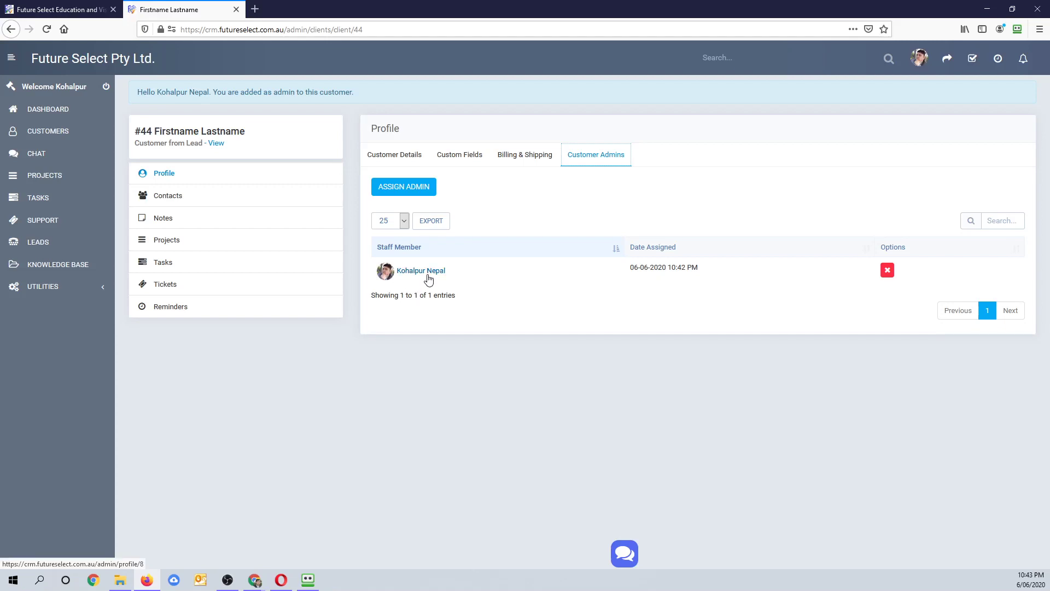
pyautogui.click(408, 193)
pyautogui.click(462, 118)
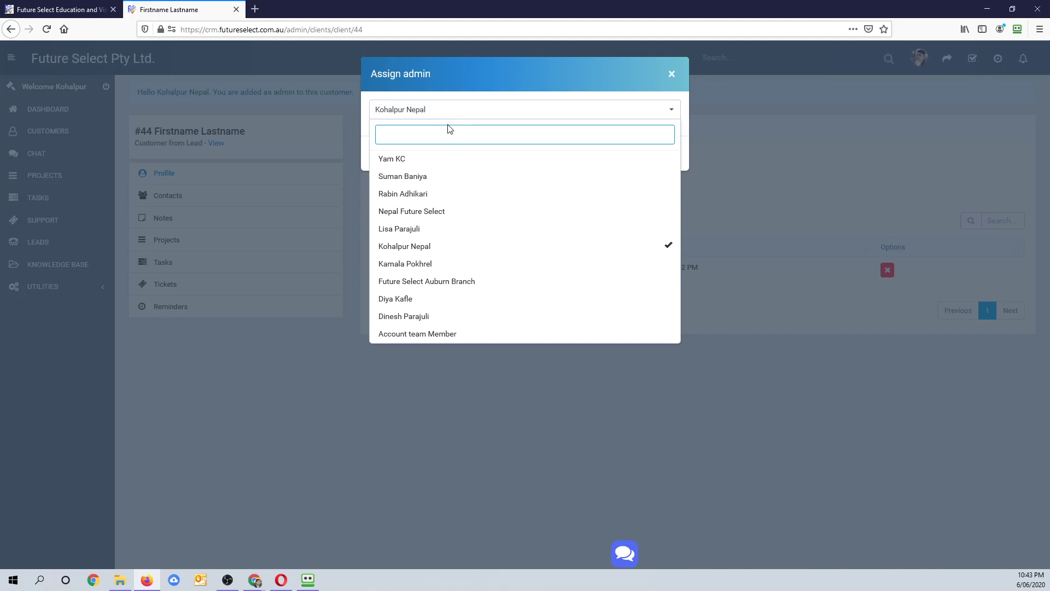
pyautogui.click(671, 78)
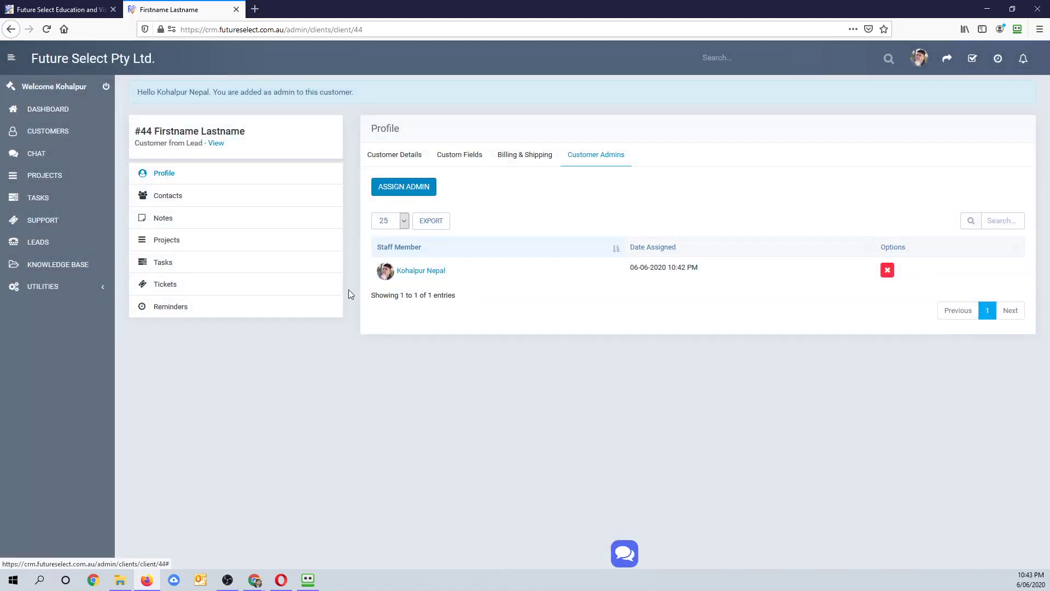
pyautogui.click(175, 198)
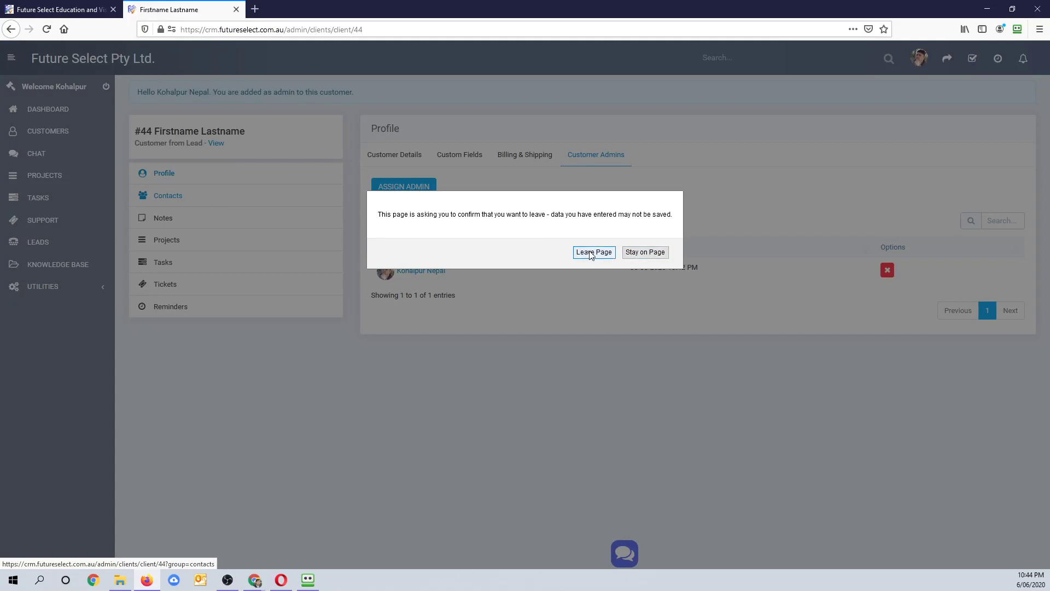
pyautogui.click(639, 253)
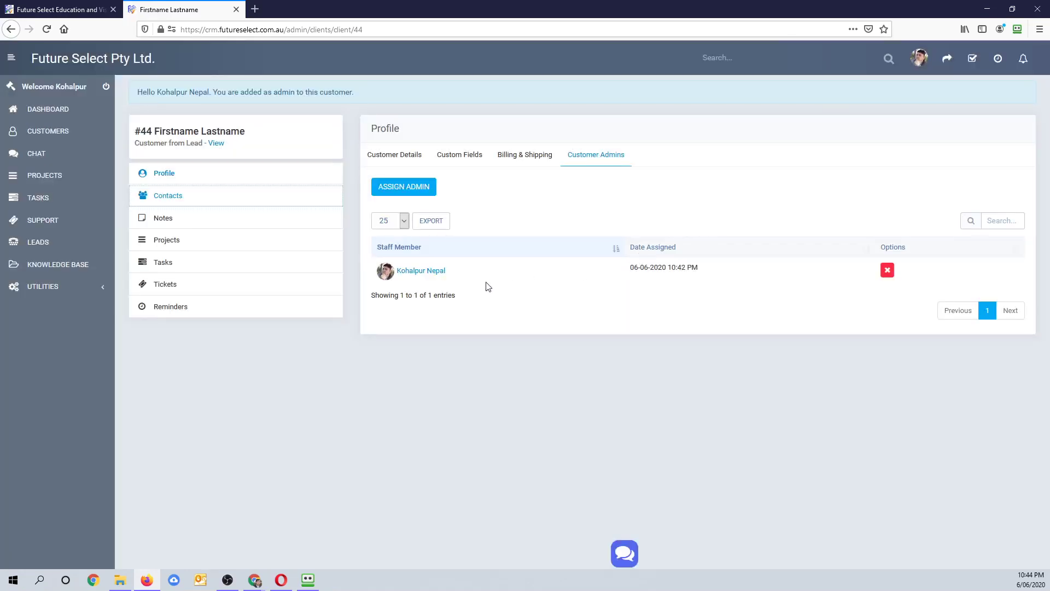
# - Review the billing and custom field tabs and save customer #44's profile
pyautogui.click(527, 160)
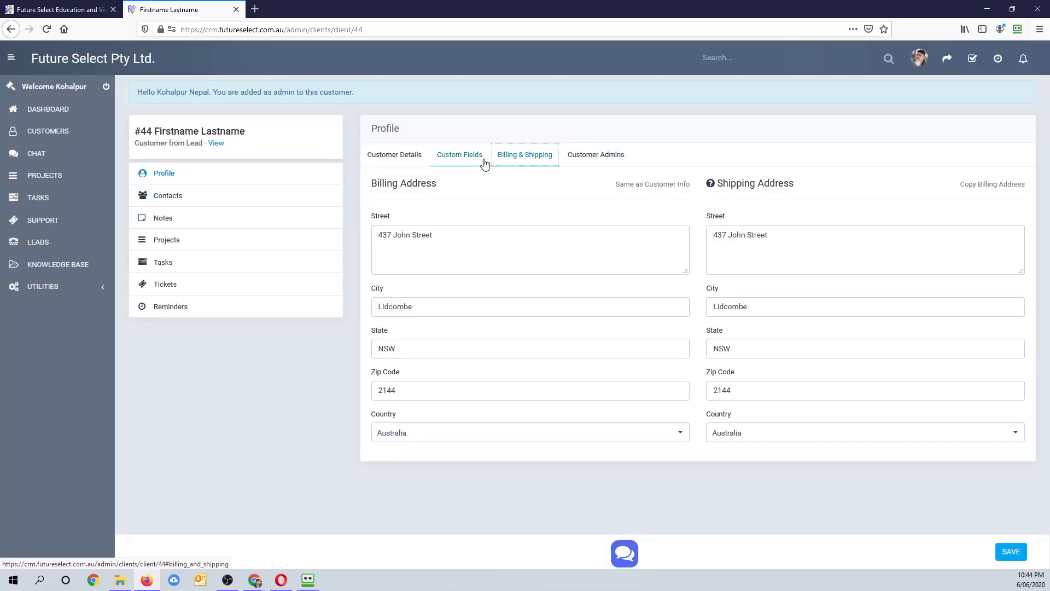
pyautogui.click(476, 161)
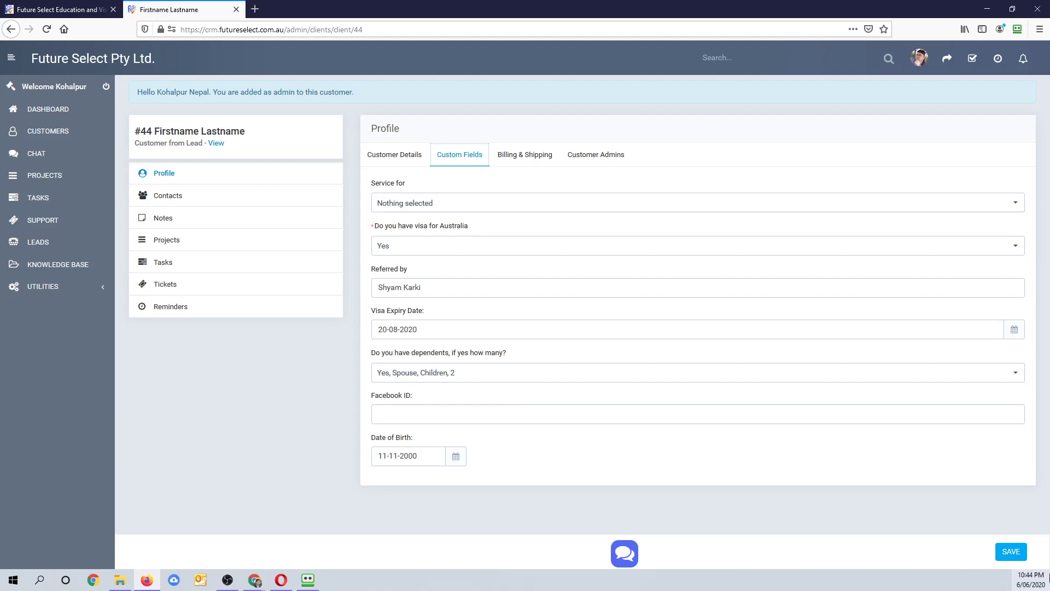
pyautogui.click(987, 553)
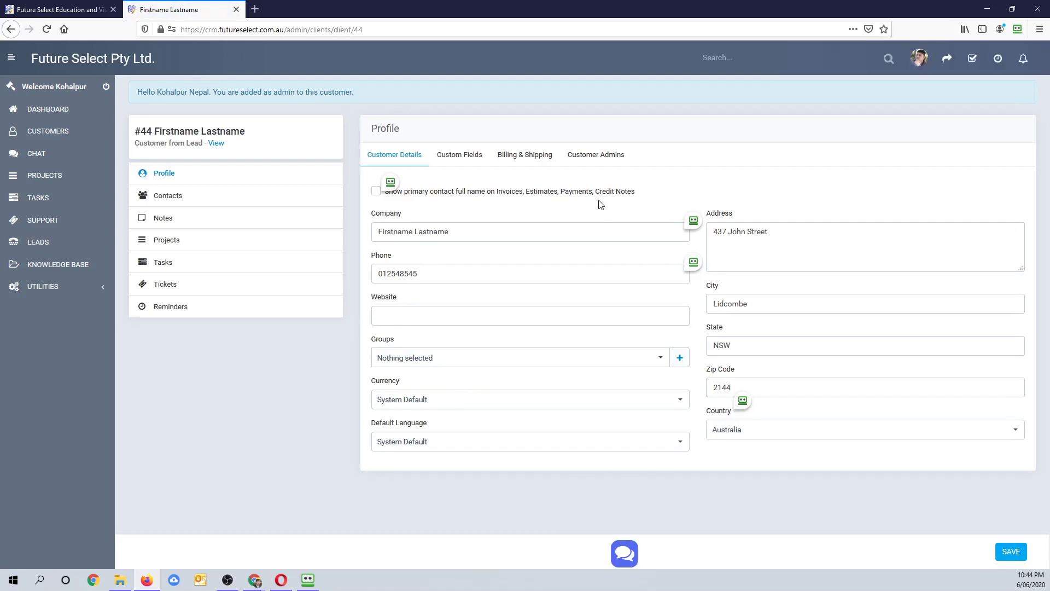
# - Move through the customer's Contacts and Notes to the empty Projects list
pyautogui.click(193, 198)
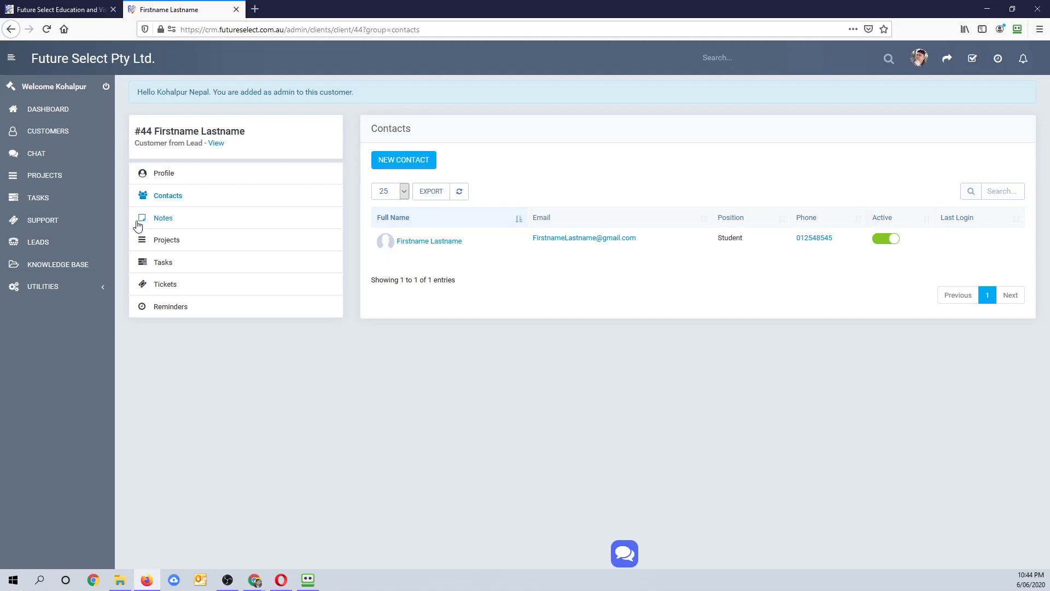
pyautogui.click(167, 229)
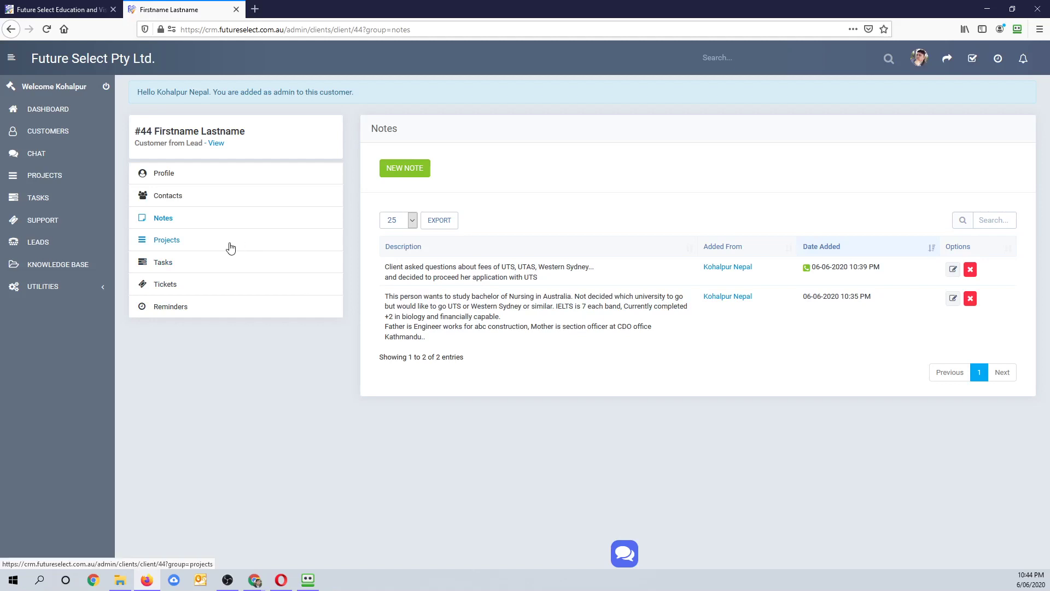
pyautogui.click(171, 245)
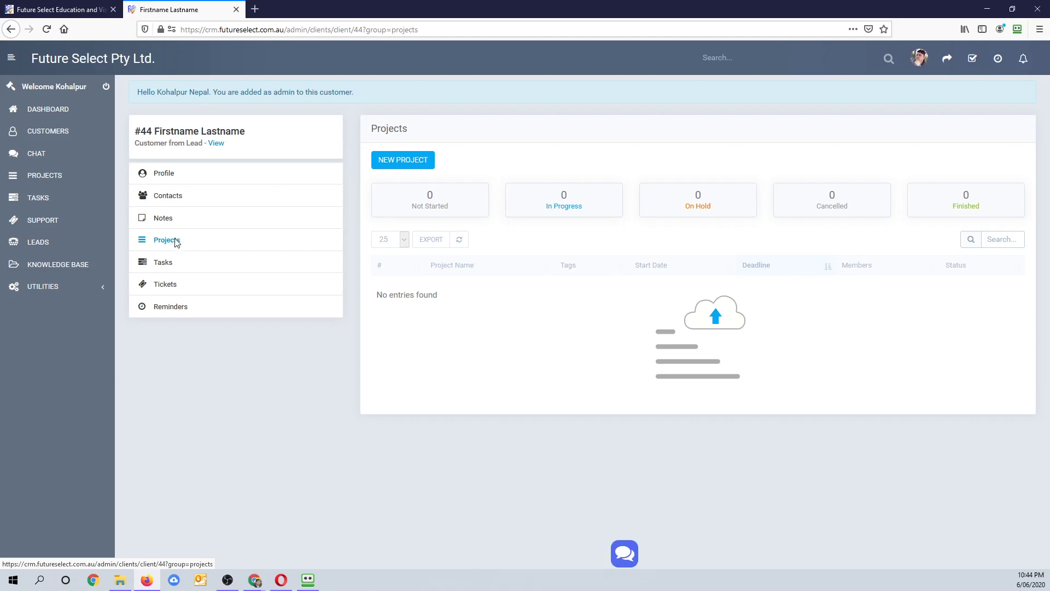
# - Start a new project named 'Study Bachelor of Nursing at UTS Feb intake 2021'
pyautogui.click(408, 170)
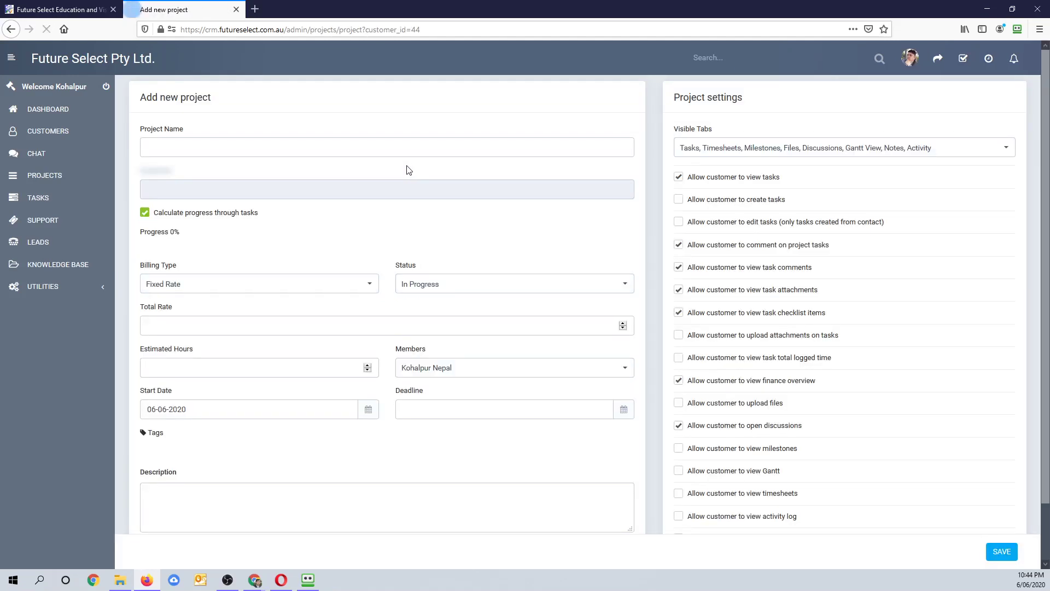
pyautogui.click(322, 152)
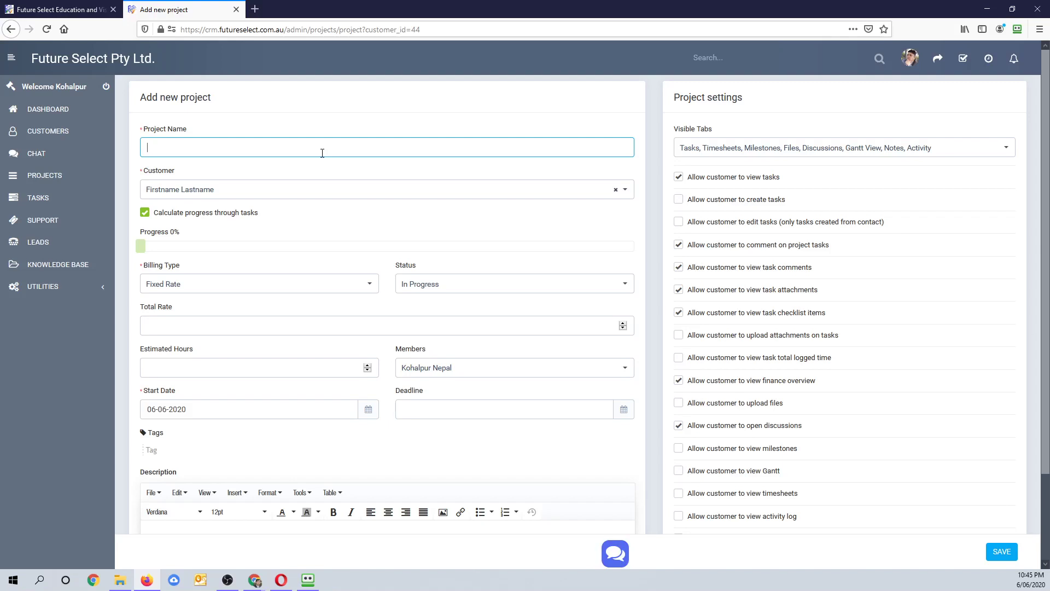
pyautogui.write('Study Bachelor of Nursing at UTS')
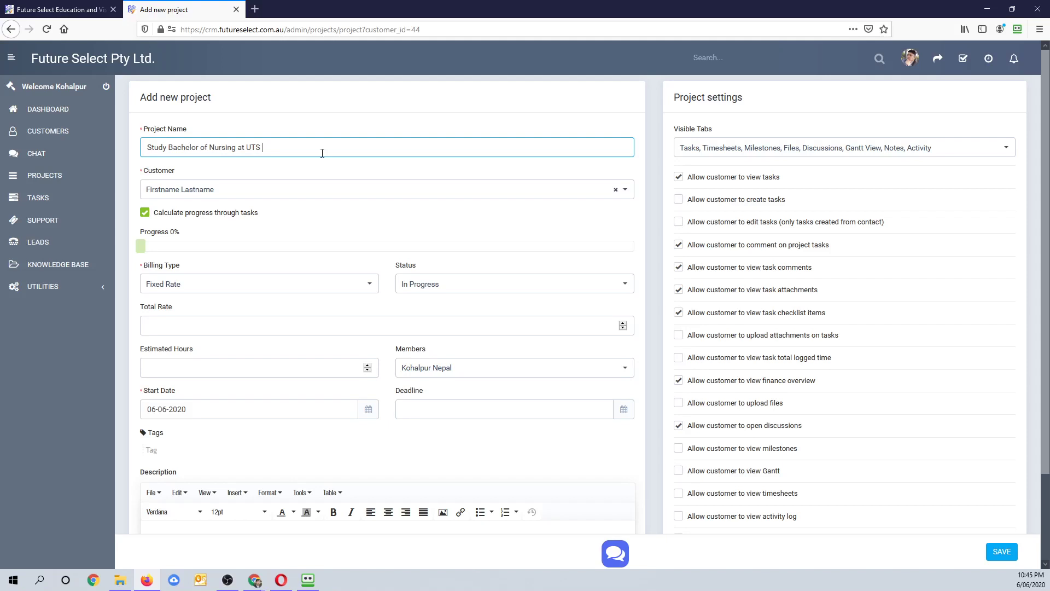
pyautogui.write(' July intake')
pyautogui.moveTo(262, 147); pyautogui.dragTo(275, 148)
pyautogui.write('Feb')
pyautogui.write('021')
pyautogui.click(1007, 554)
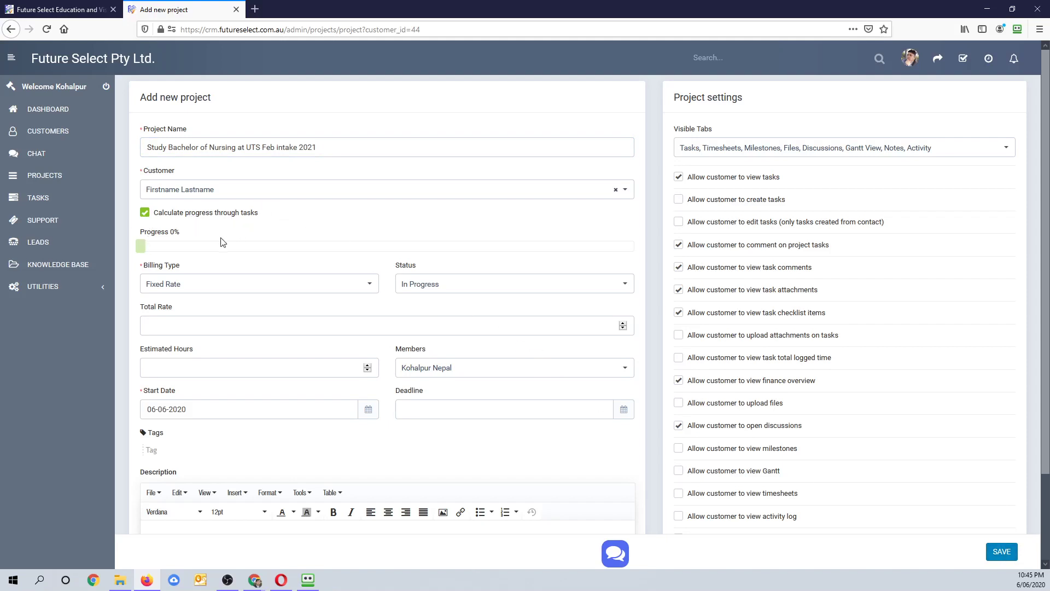
pyautogui.click(201, 290)
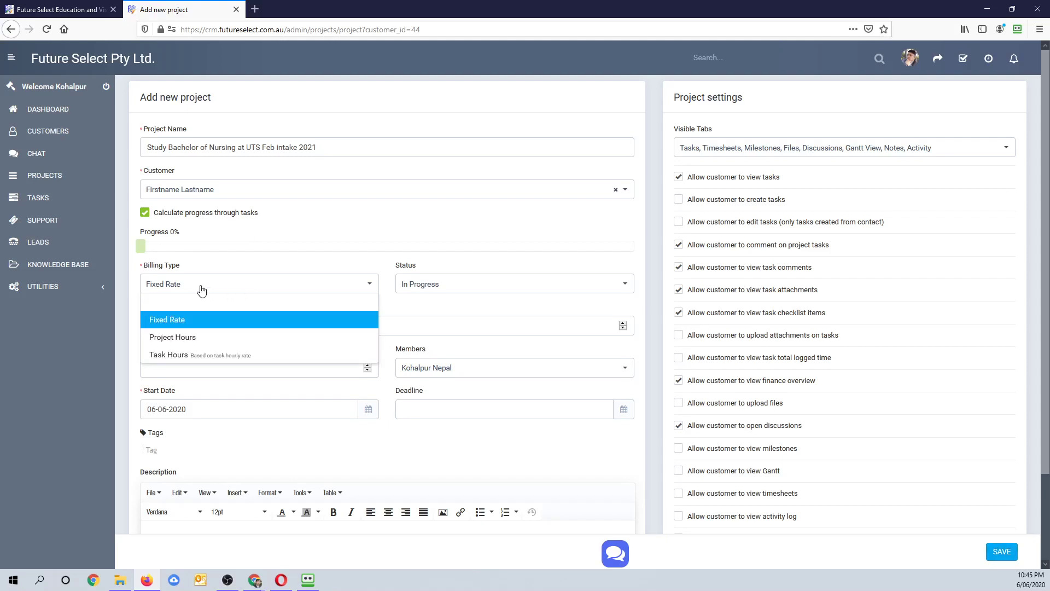
# - Keep Fixed Rate billing, enter 20 estimated hours and set the deadline to 27-06-2020
pyautogui.click(202, 290)
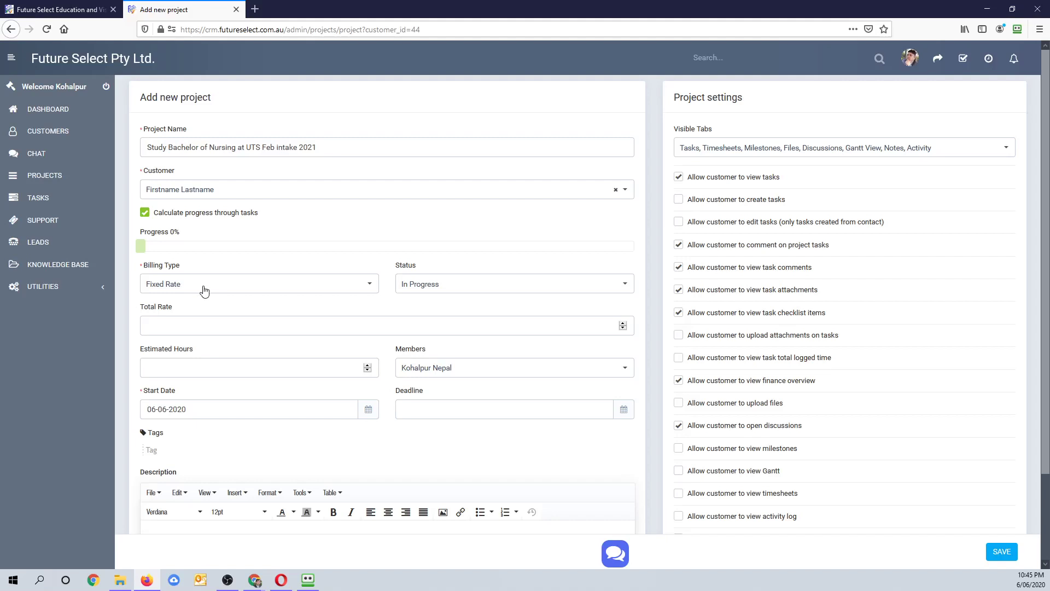
pyautogui.click(173, 325)
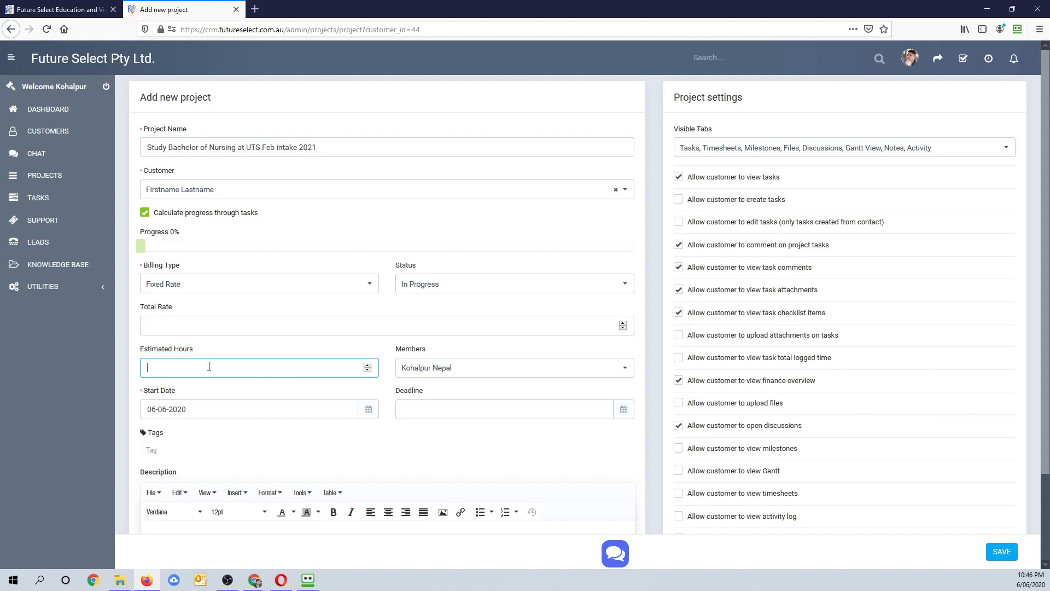
pyautogui.write('20')
pyautogui.click(625, 414)
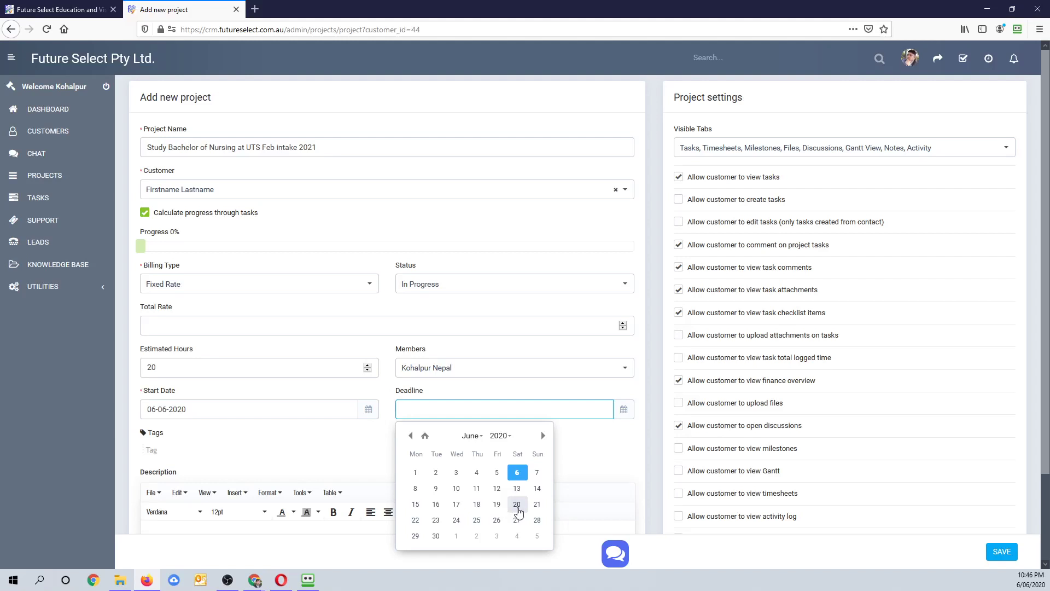
pyautogui.click(517, 520)
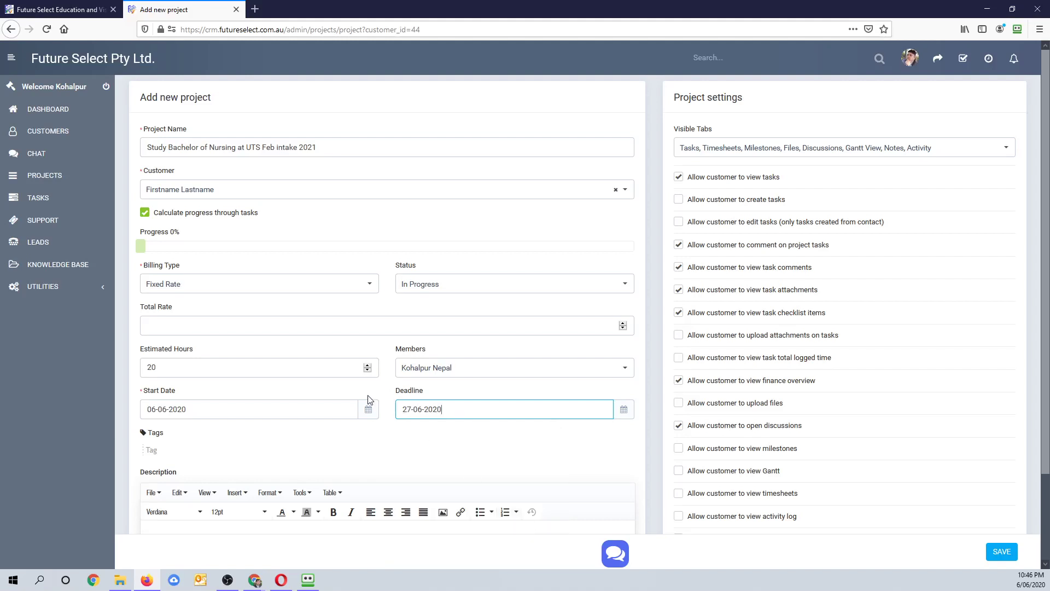
pyautogui.scroll(-3, 369, 399)
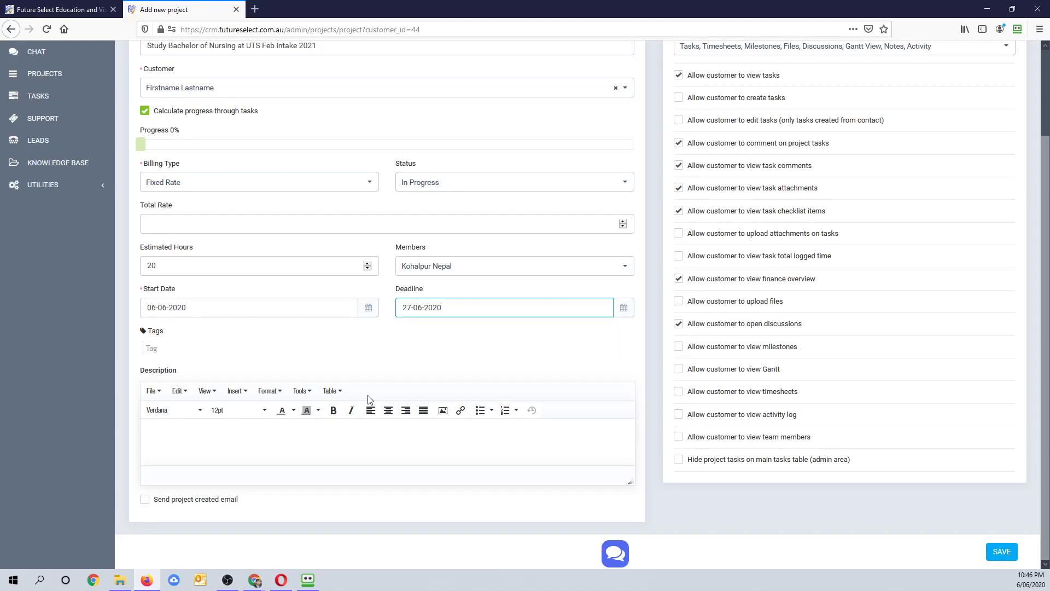
pyautogui.click(215, 452)
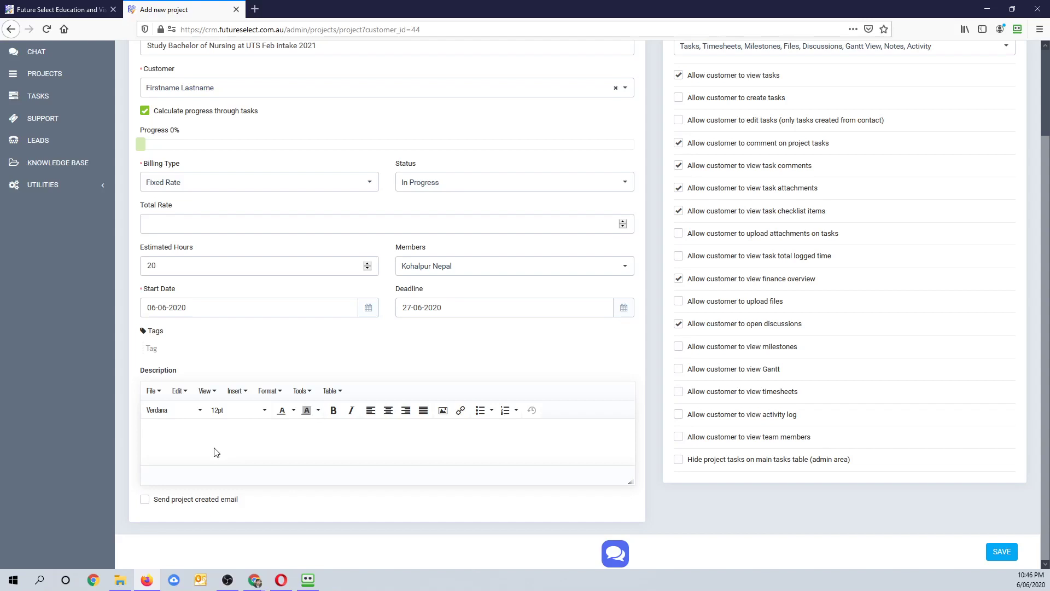
# - Type description lines: Document collection, Offer letter processing, COE processing, Health insurance, Visa application processing
pyautogui.write('Document collection')
pyautogui.press('Return')
pyautogui.write('Offer')
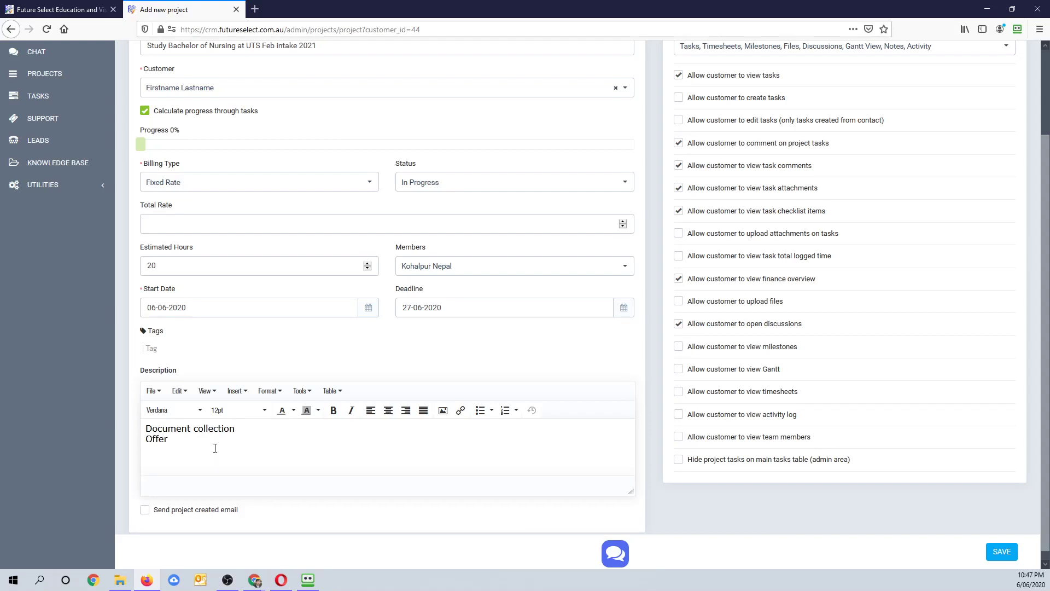
pyautogui.write(' letter processing')
pyautogui.press('Return')
pyautogui.write('C')
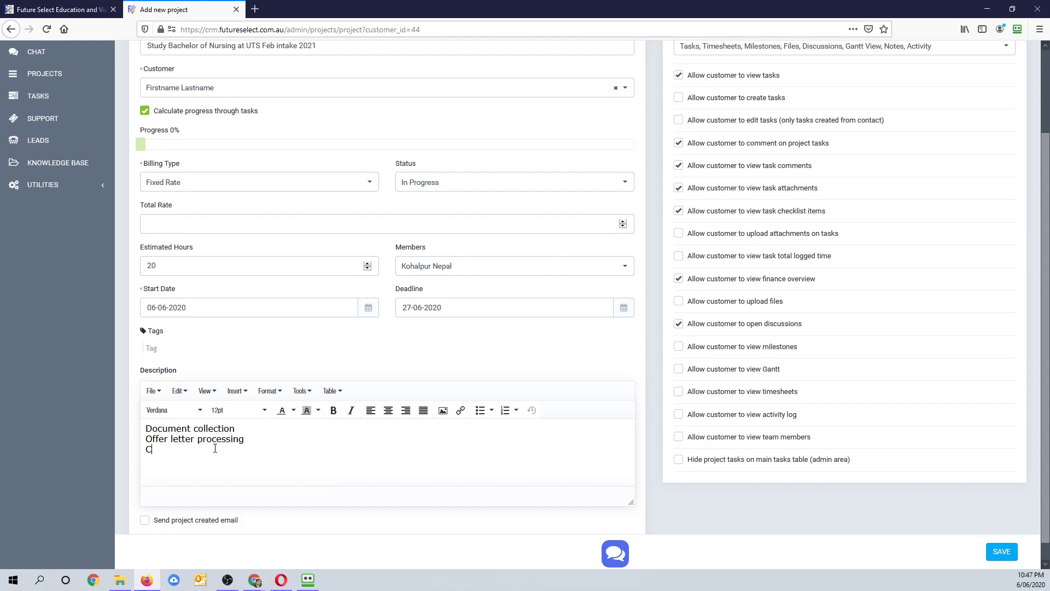
pyautogui.write('OE processing')
pyautogui.press('Return')
pyautogui.write('Healt')
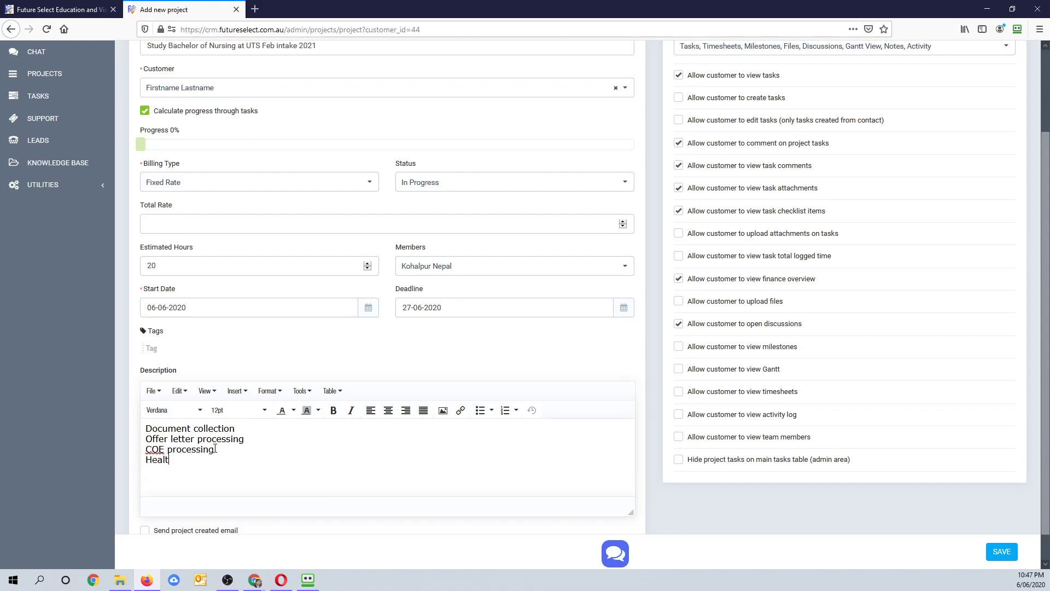
pyautogui.write('h insurance')
pyautogui.press('Return')
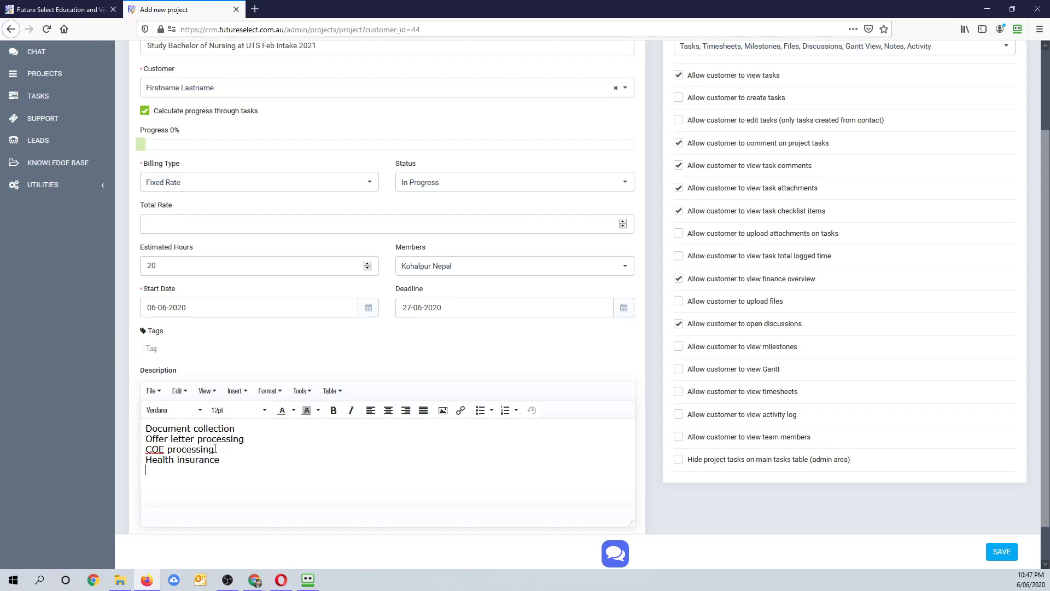
pyautogui.write('Visa application processing')
pyautogui.press('Return')
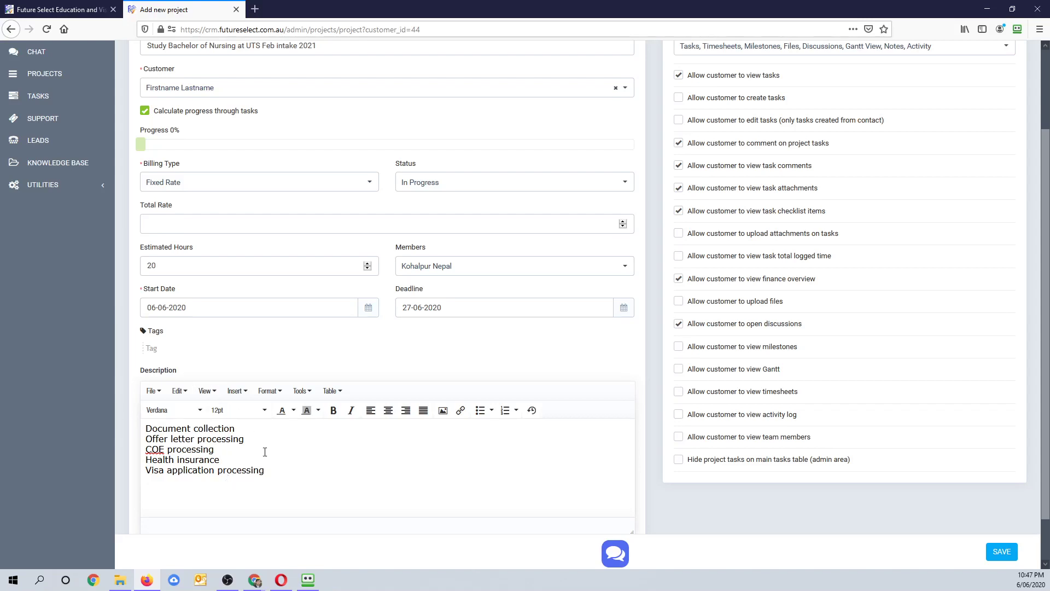
# - Insert 'Financiial documents.' after Health insurance and save the project
pyautogui.press('Return')
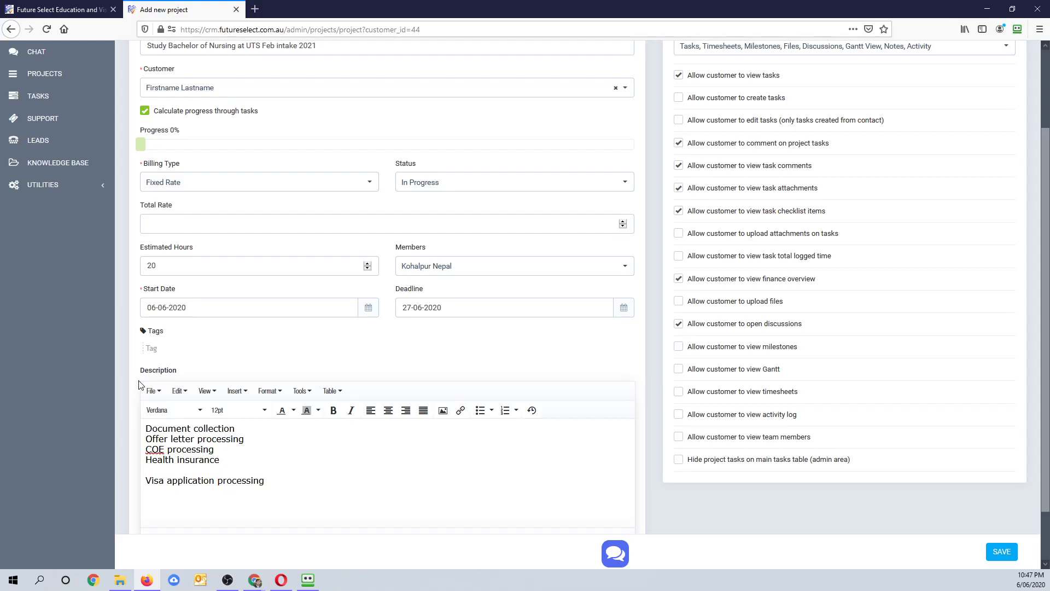
pyautogui.write('Financiial documents.')
pyautogui.scroll(-2, 425, 468)
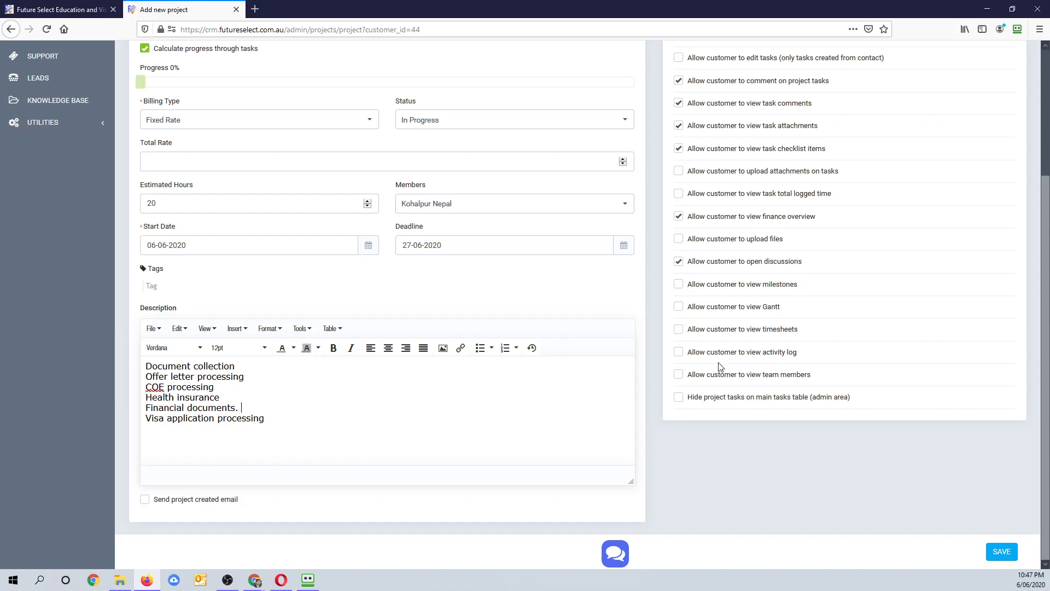
pyautogui.scroll(3, 721, 366)
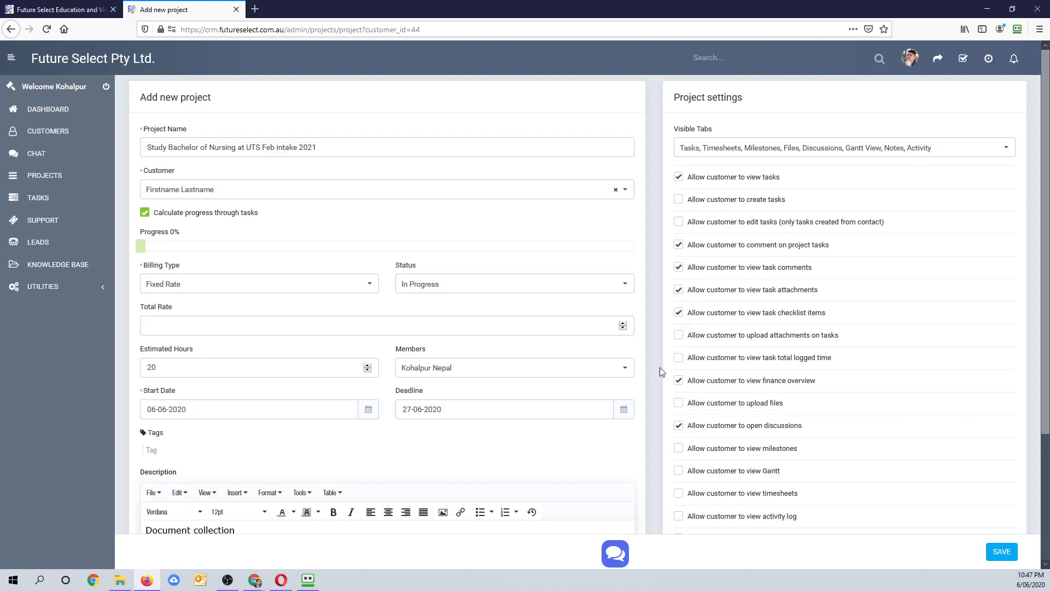
pyautogui.scroll(-3, 711, 388)
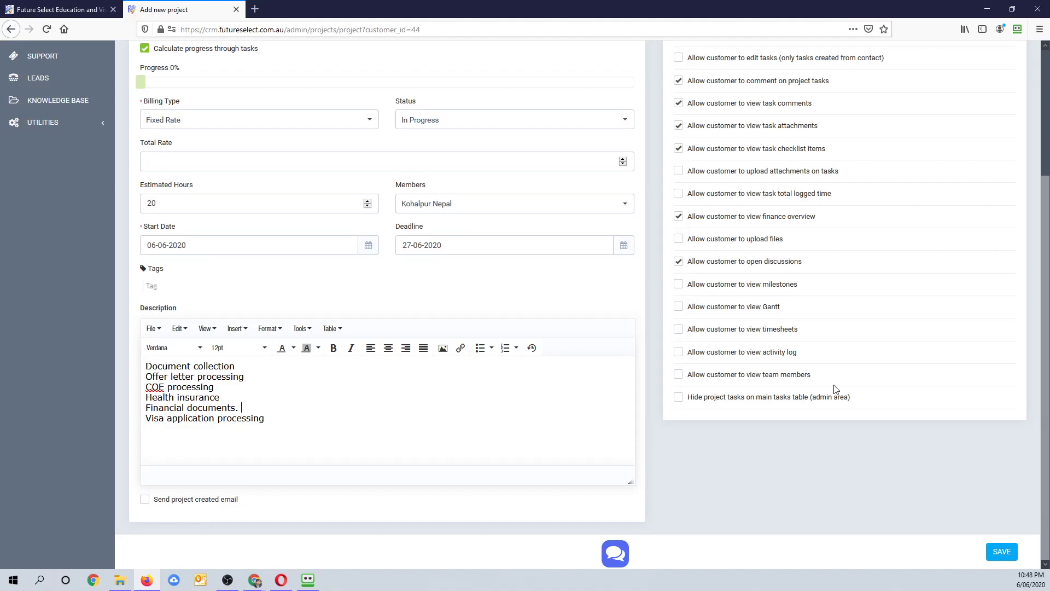
pyautogui.scroll(2, 702, 344)
pyautogui.scroll(1, 702, 344)
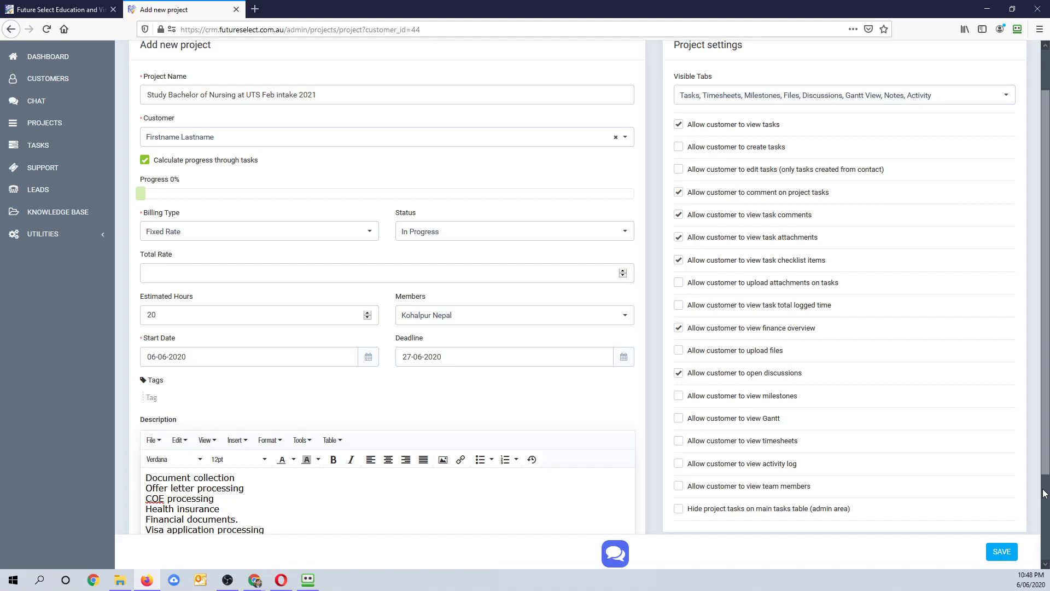
pyautogui.scroll(1, 742, 401)
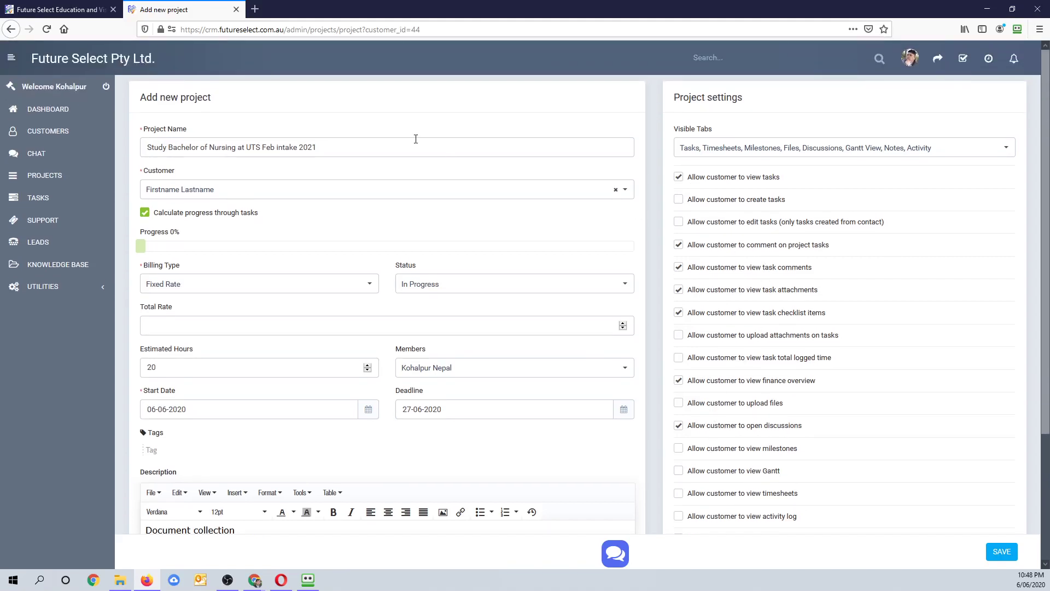
pyautogui.scroll(-3, 403, 390)
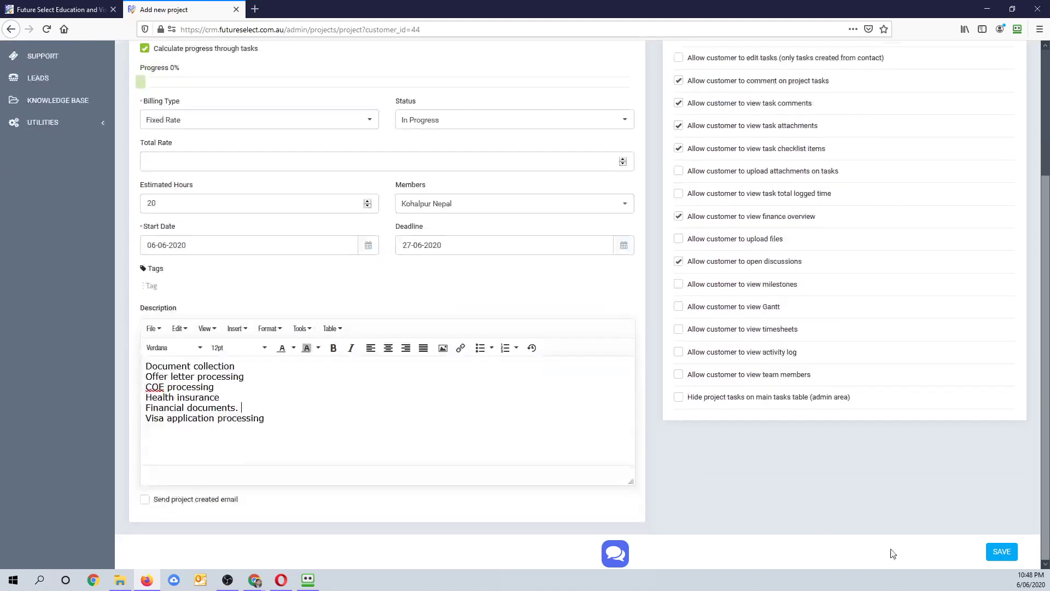
pyautogui.click(1004, 552)
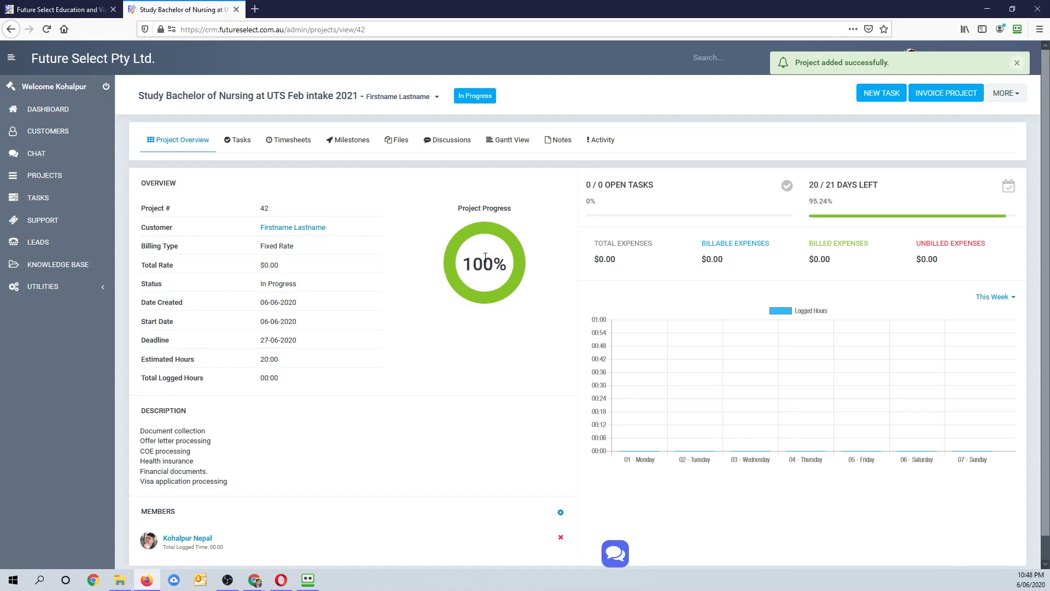
# - Select the 'Document collection' line in project #42's description for copying
pyautogui.moveTo(473, 263); pyautogui.dragTo(497, 260)
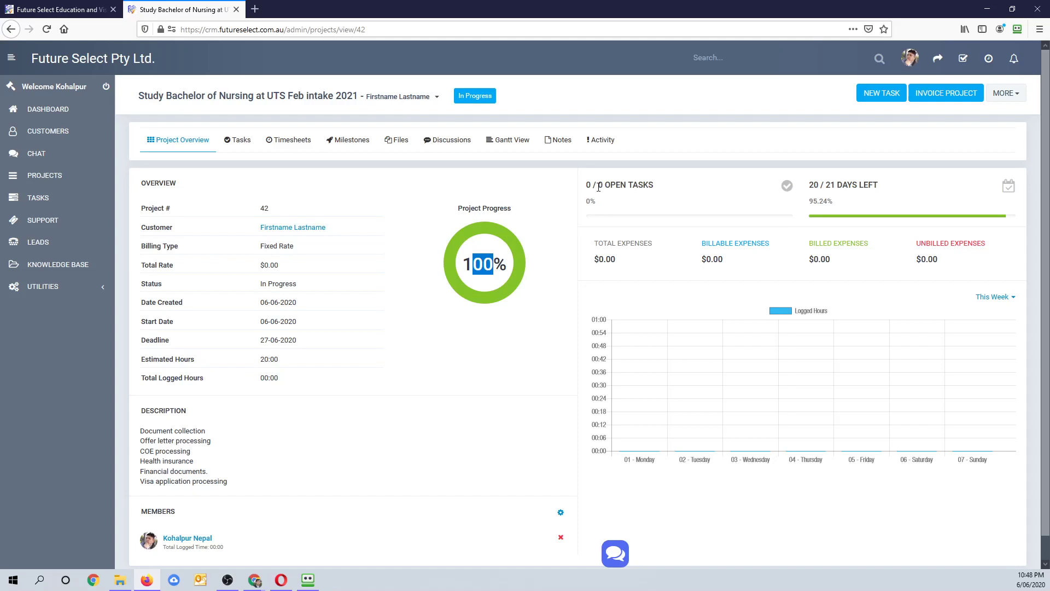
pyautogui.scroll(-1, 369, 361)
pyautogui.moveTo(211, 406); pyautogui.dragTo(135, 405)
pyautogui.hotkey('ctrl', 'c')
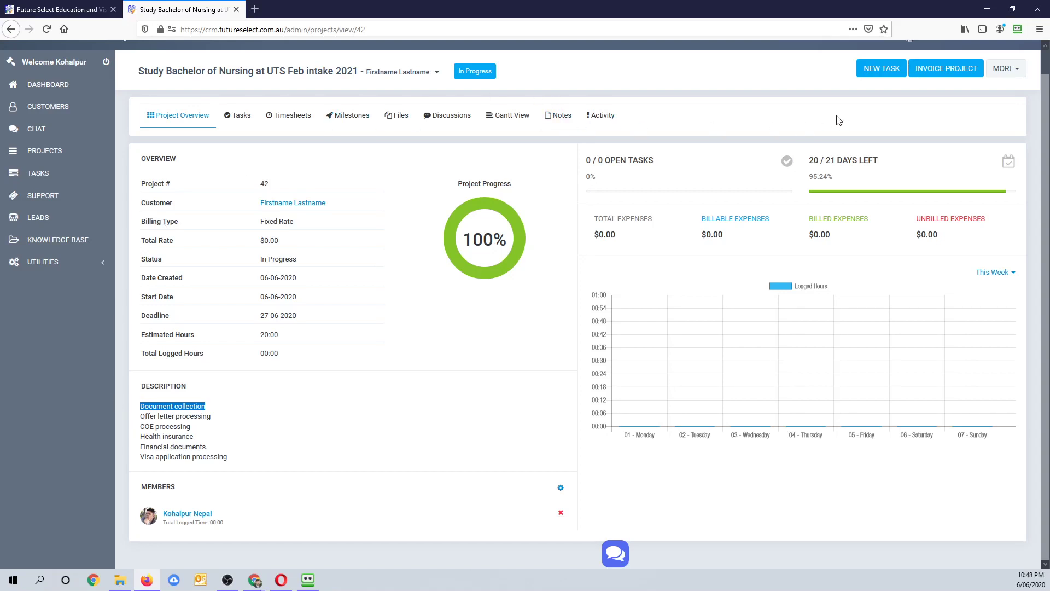
# - Create a new project task with subject 'Document collection' pasted in and no milestone
pyautogui.click(877, 75)
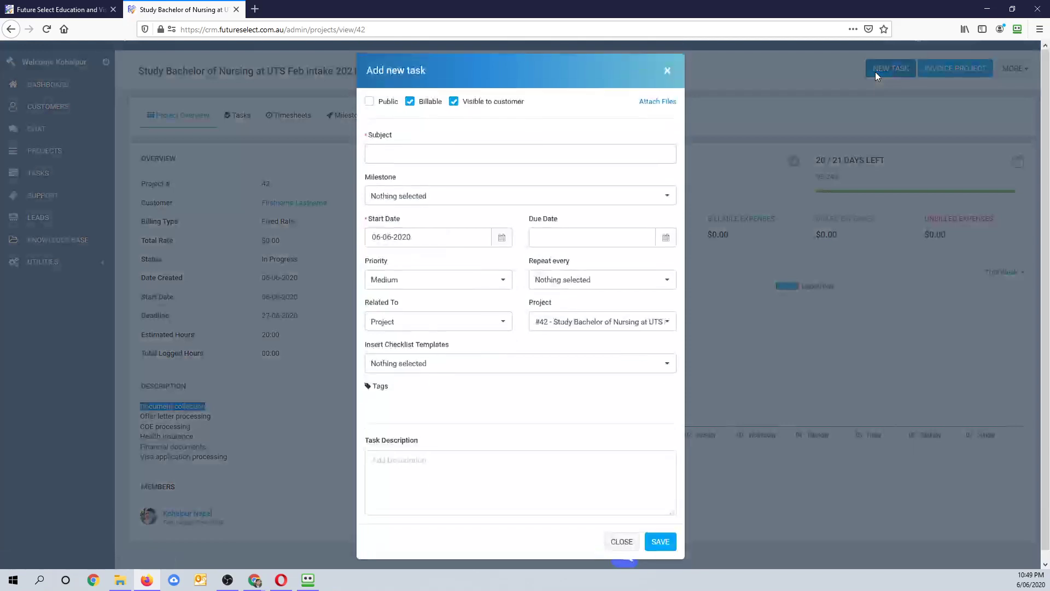
pyautogui.rightClick(403, 159)
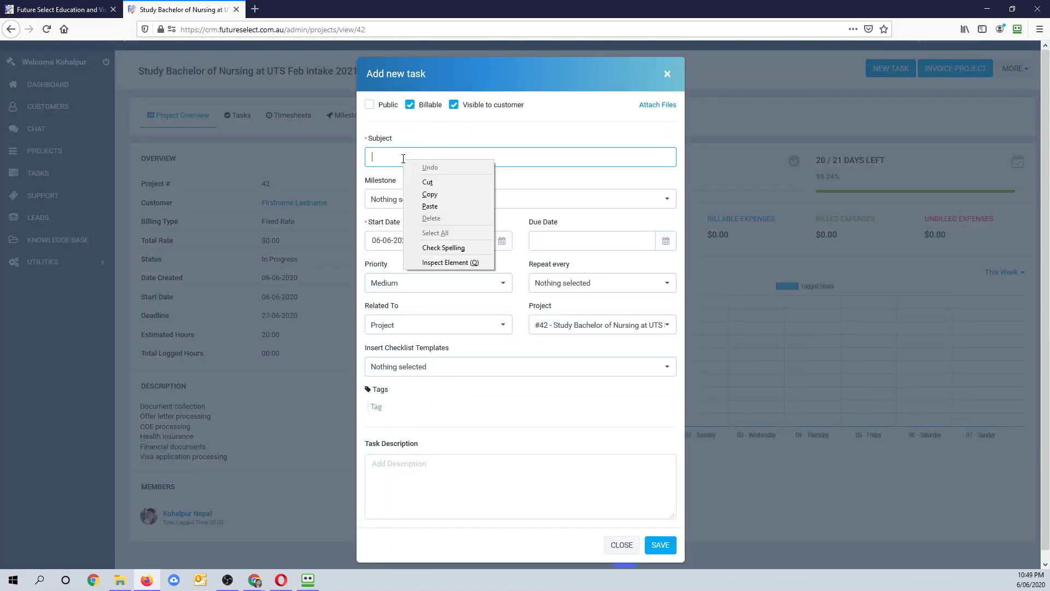
pyautogui.click(451, 206)
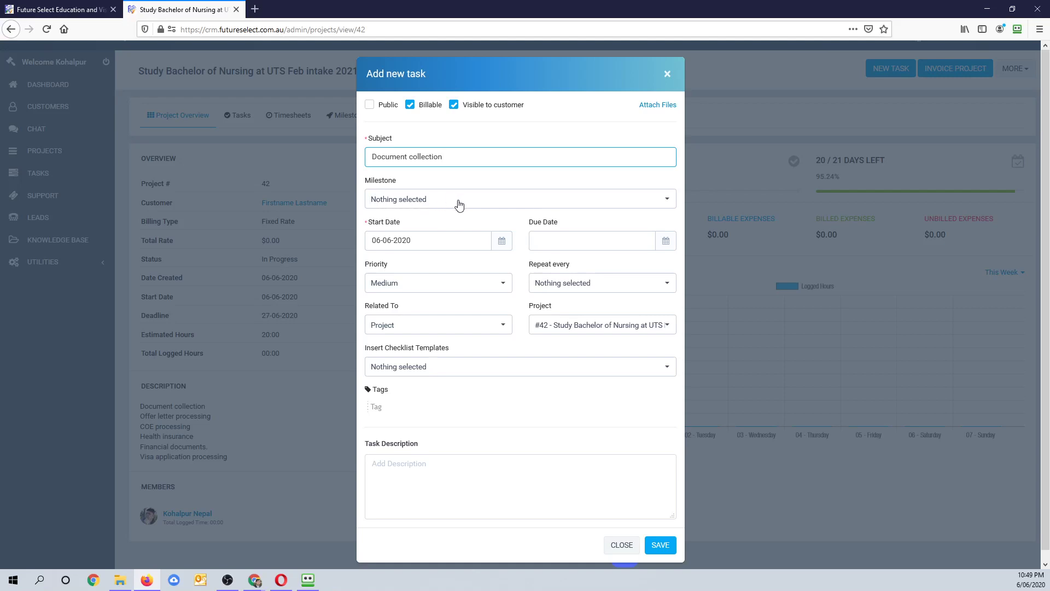
pyautogui.click(460, 204)
pyautogui.click(462, 204)
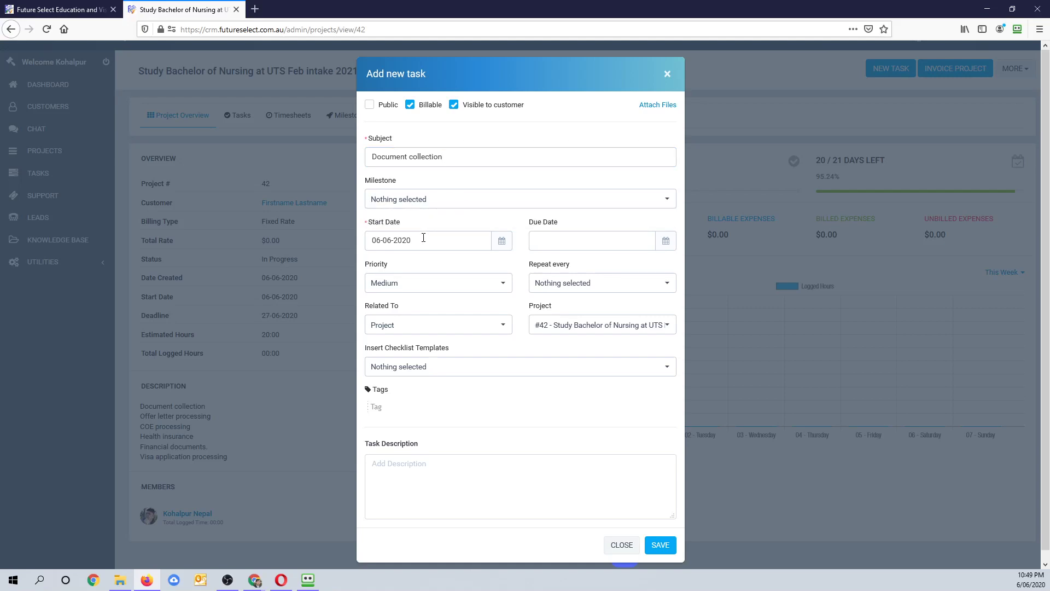
# - Set the task's due date to 10-06-2020, non-repeating and related to the project
pyautogui.click(572, 241)
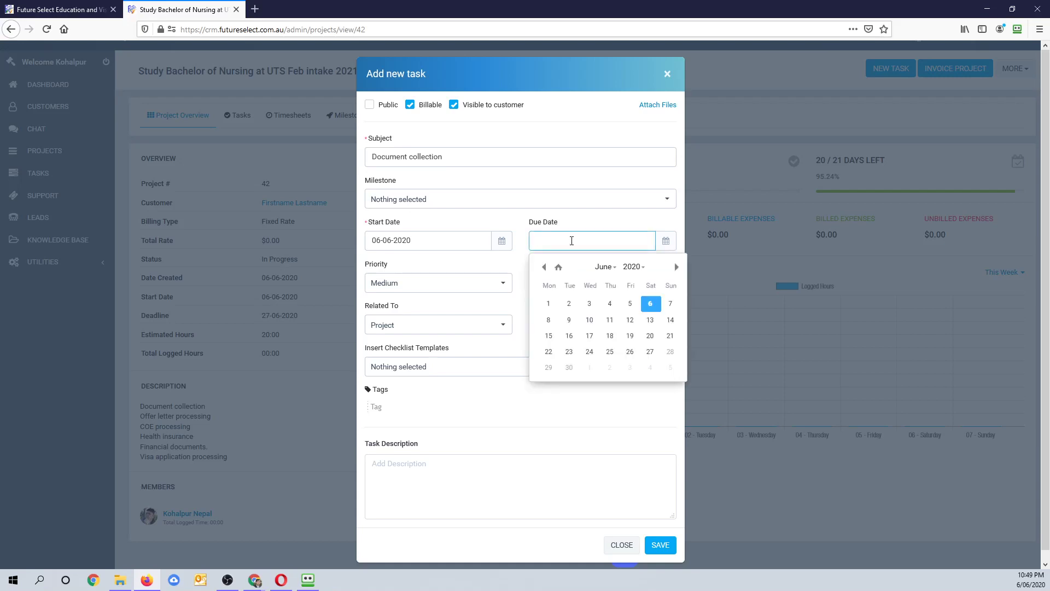
pyautogui.click(589, 319)
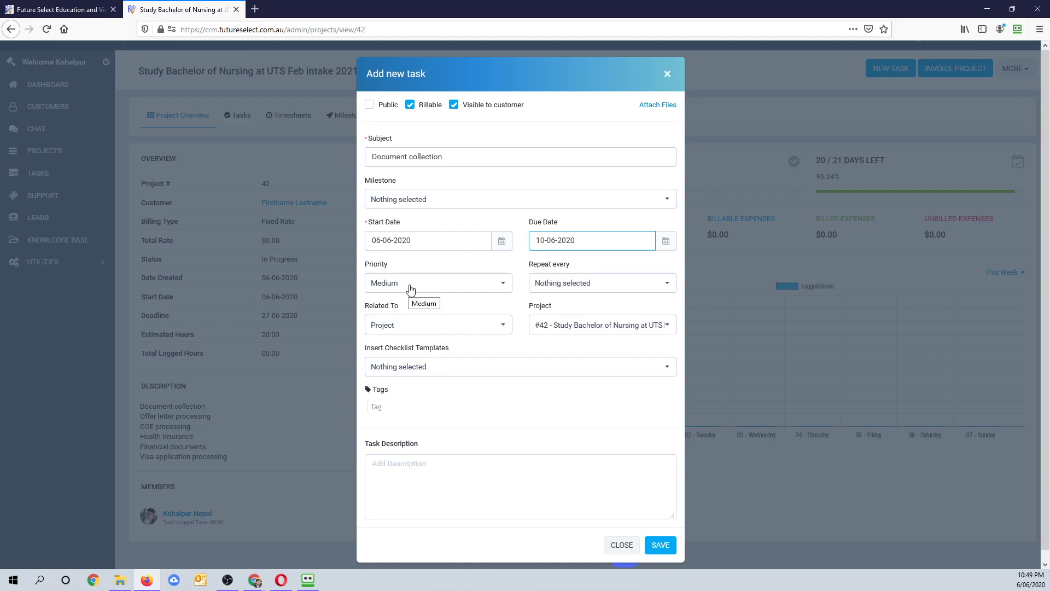
pyautogui.click(608, 289)
pyautogui.click(609, 289)
pyautogui.click(416, 332)
pyautogui.click(416, 331)
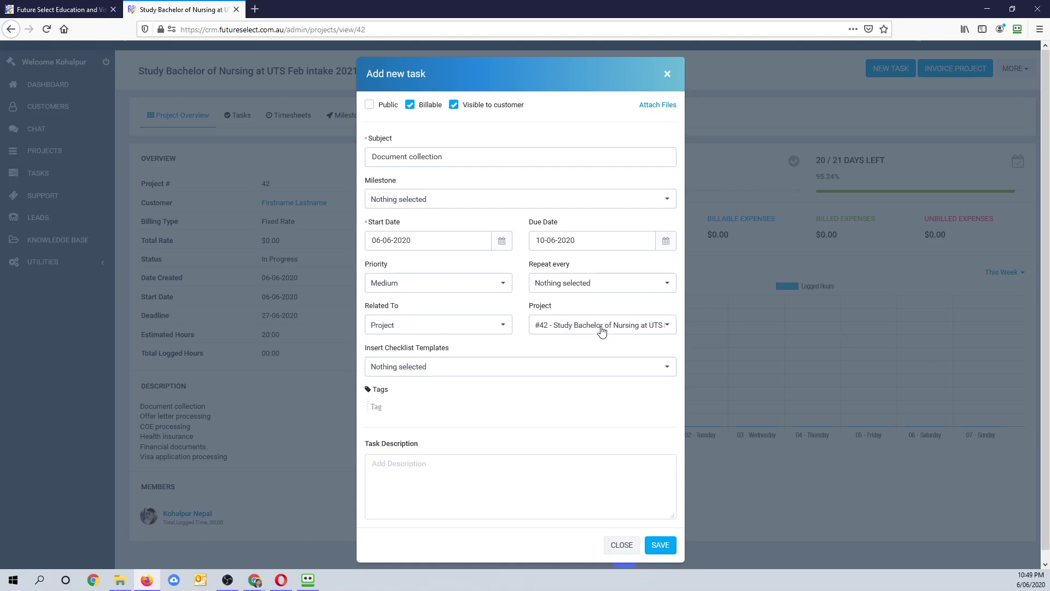
pyautogui.scroll(-1, 485, 359)
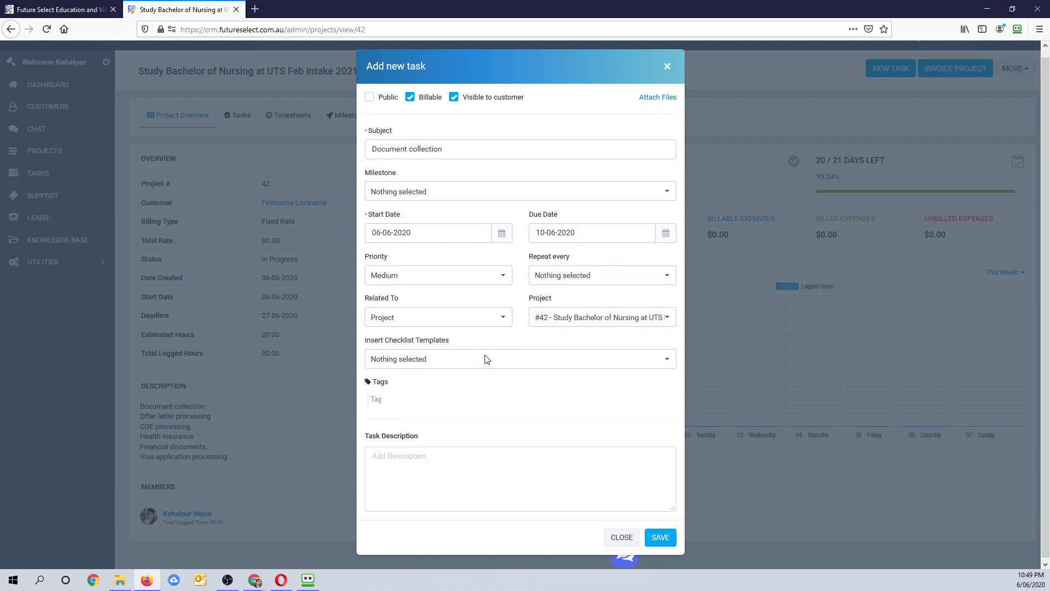
# - Add the Academic certificatesFi and English language ability test results checklist templates, then save the task
pyautogui.click(429, 364)
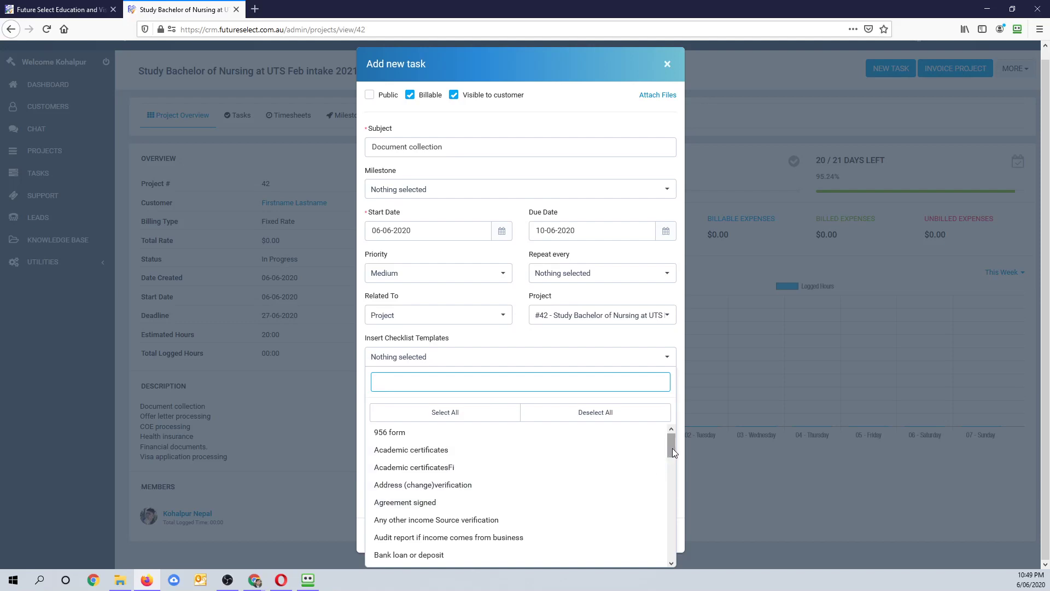
pyautogui.moveTo(673, 449); pyautogui.dragTo(676, 461)
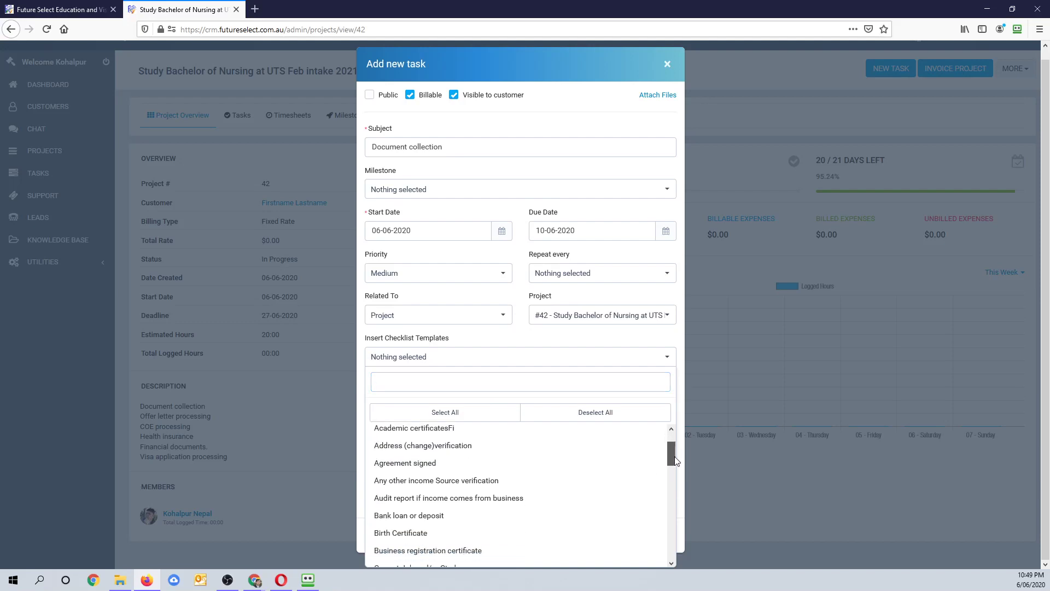
pyautogui.scroll(1, 384, 454)
pyautogui.scroll(2, 385, 454)
pyautogui.click(384, 469)
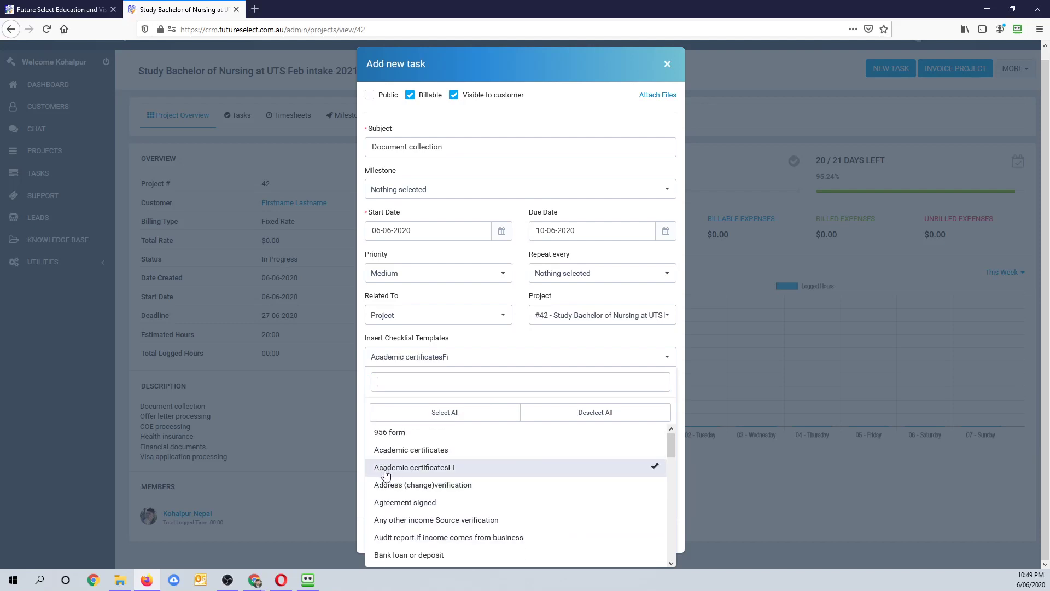
pyautogui.scroll(-2, 509, 476)
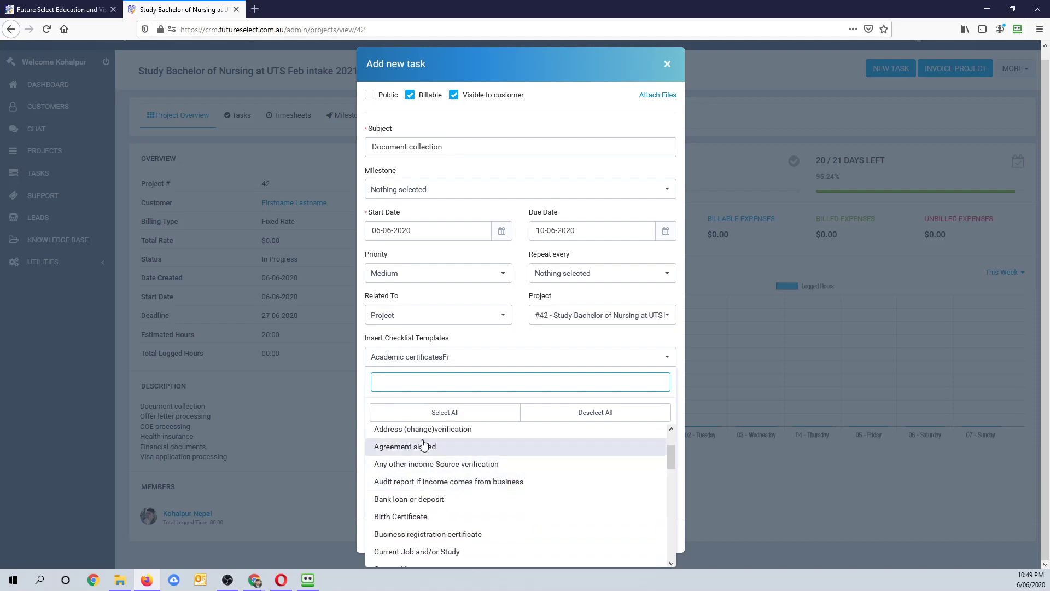
pyautogui.write('eng')
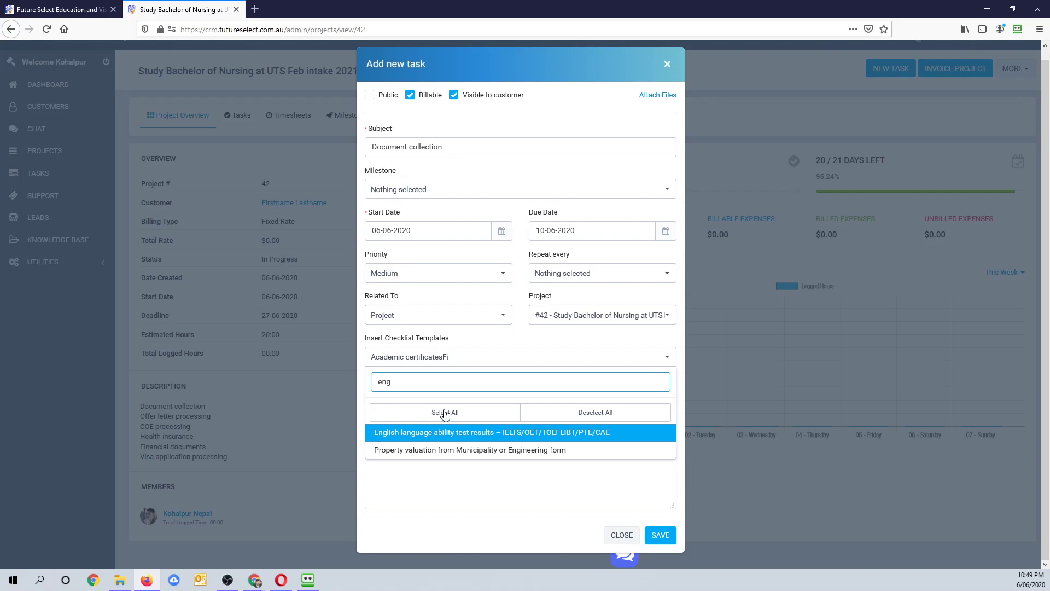
pyautogui.click(445, 434)
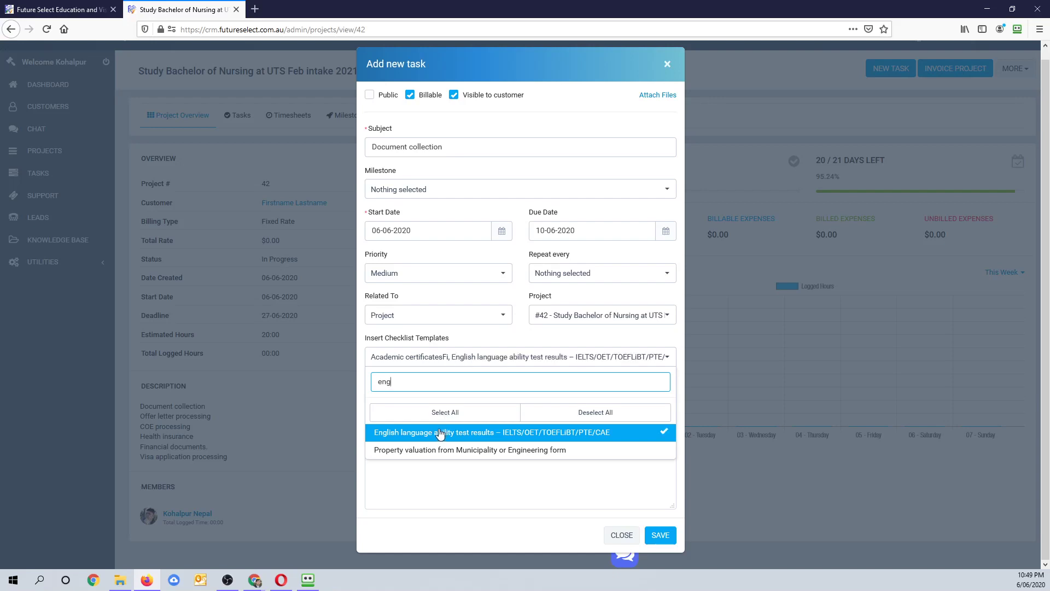
pyautogui.click(665, 541)
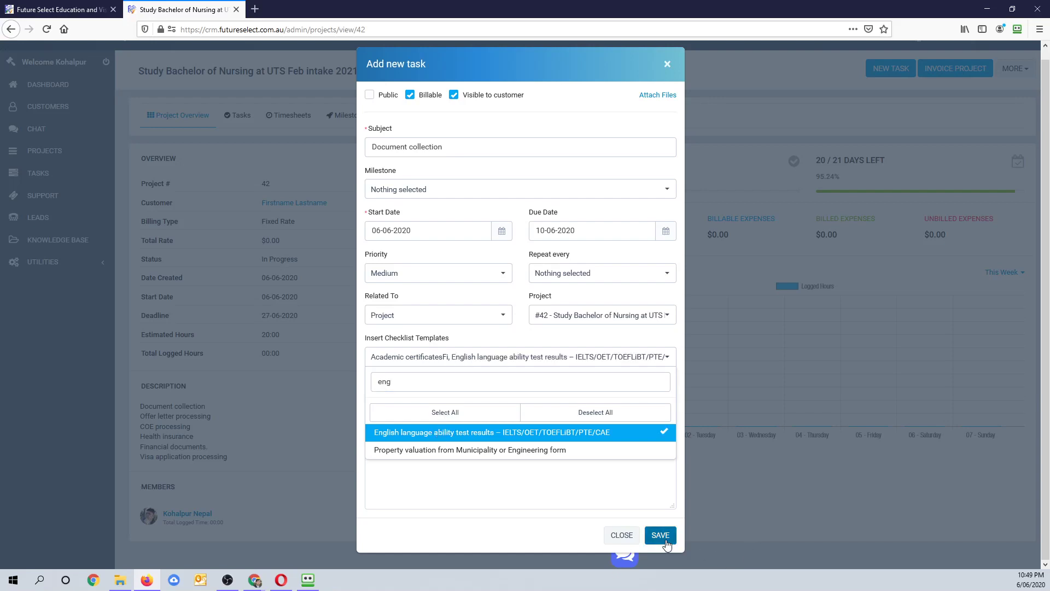
pyautogui.click(665, 542)
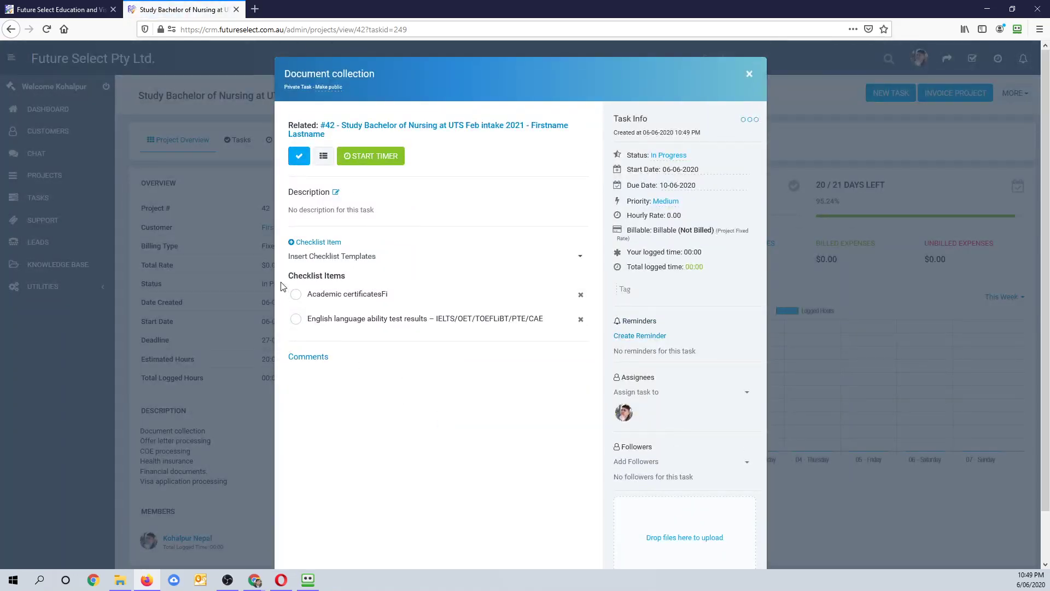
# - Add the Birth Certificate checklist template to the task
pyautogui.click(307, 257)
pyautogui.scroll(-6, 344, 394)
pyautogui.scroll(-4, 343, 427)
pyautogui.scroll(6, 347, 427)
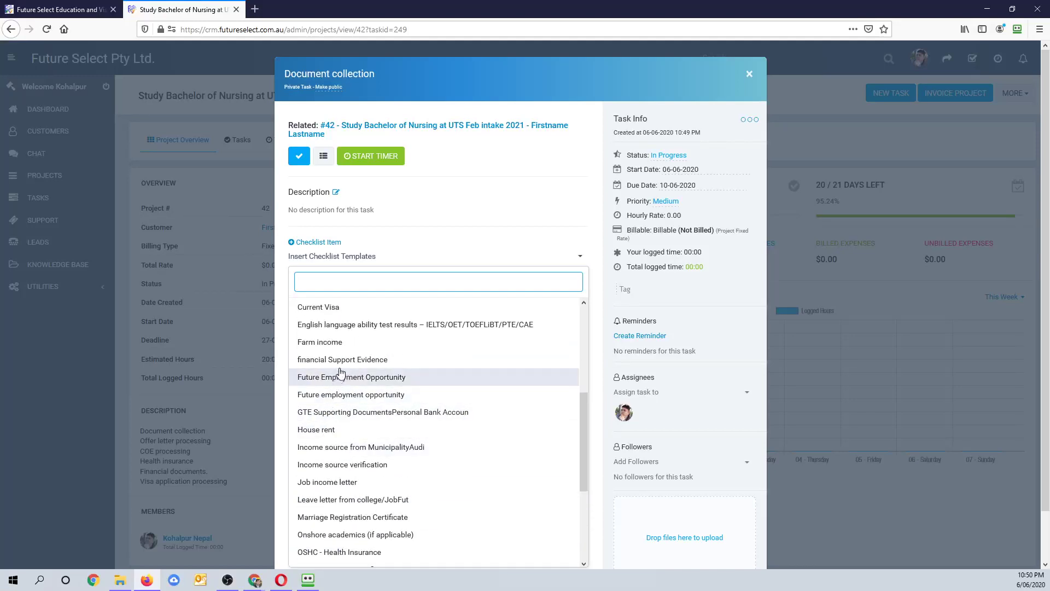
pyautogui.scroll(3, 341, 372)
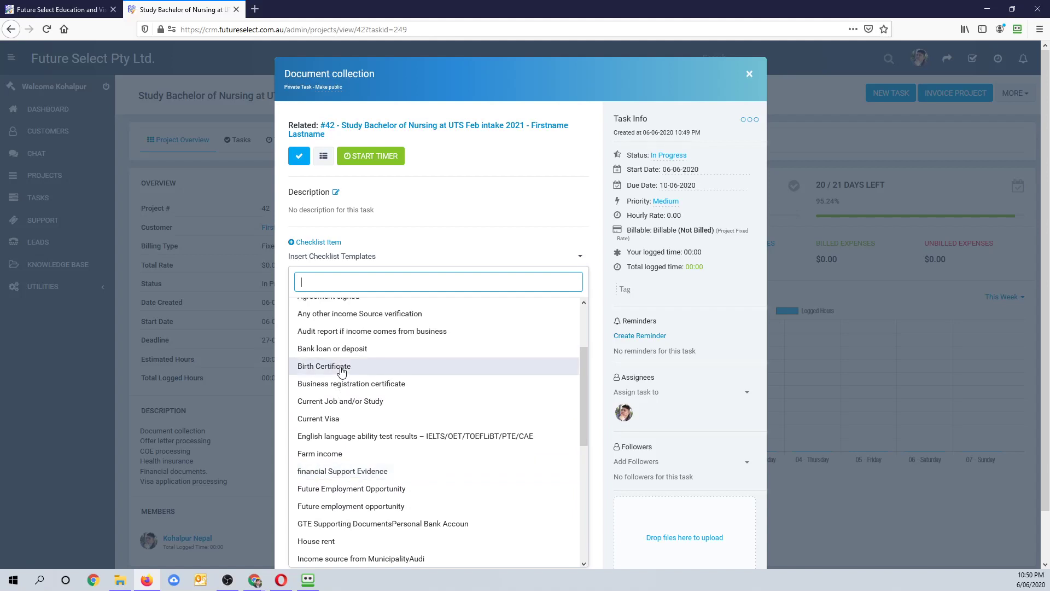
pyautogui.scroll(3, 341, 371)
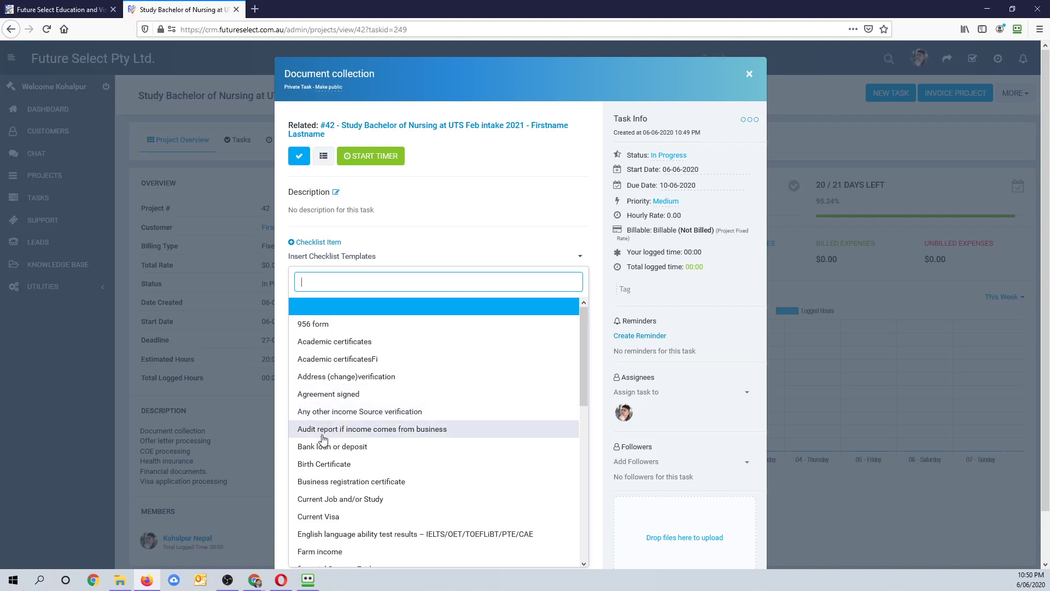
pyautogui.click(329, 470)
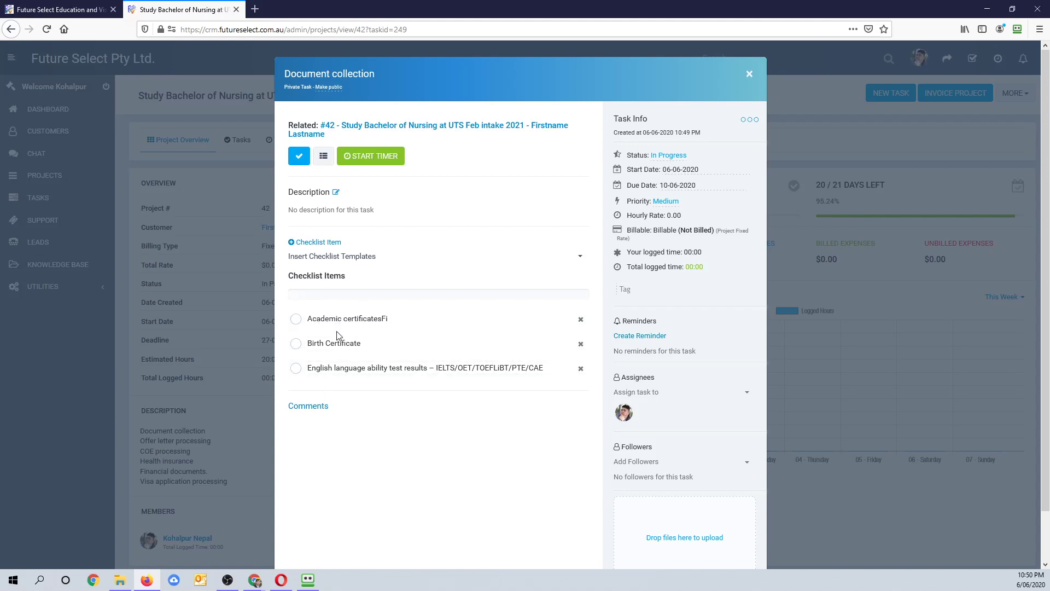
# - Add a custom checklist item 'No objection letter'
pyautogui.click(336, 259)
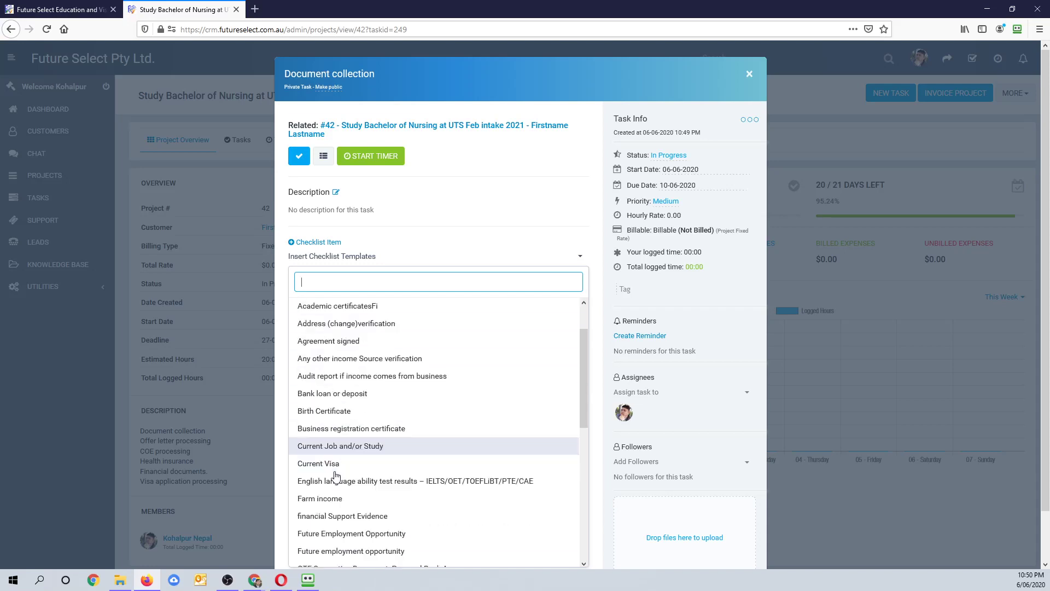
pyautogui.scroll(-15, 336, 476)
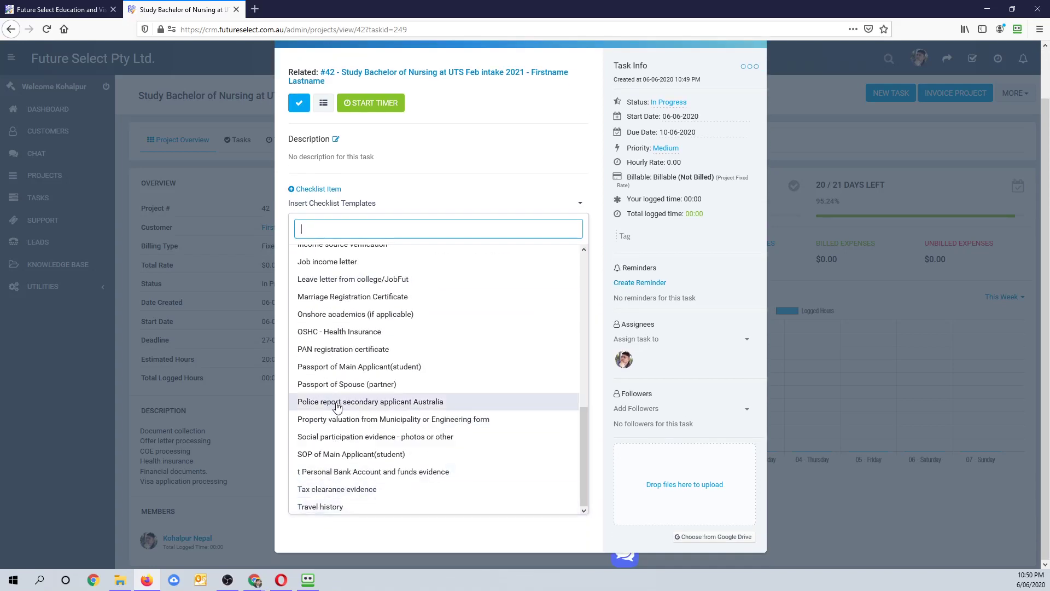
pyautogui.scroll(5, 340, 433)
pyautogui.scroll(3, 323, 319)
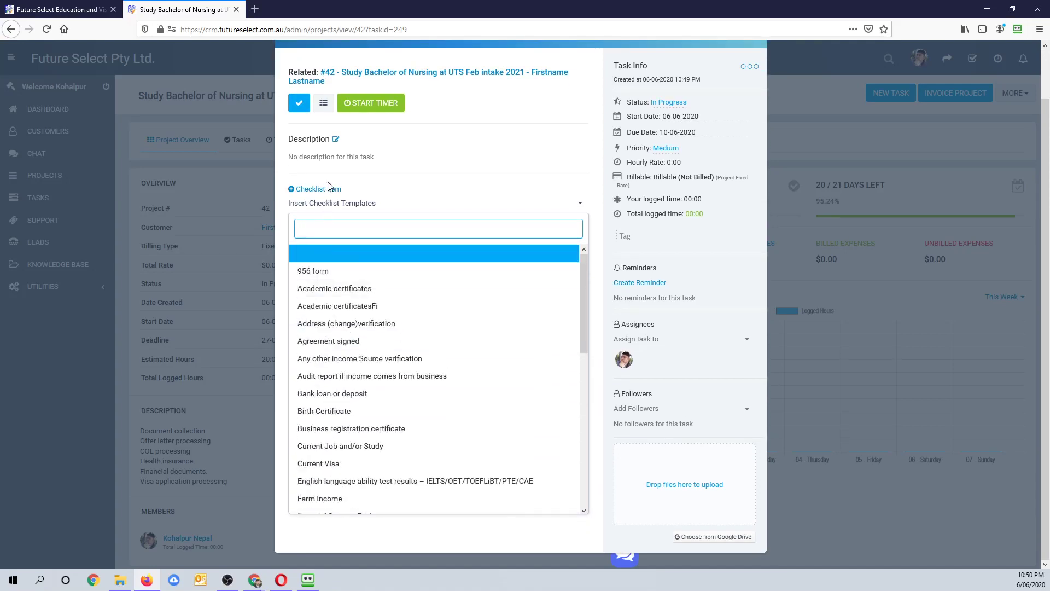
pyautogui.click(326, 197)
pyautogui.click(326, 191)
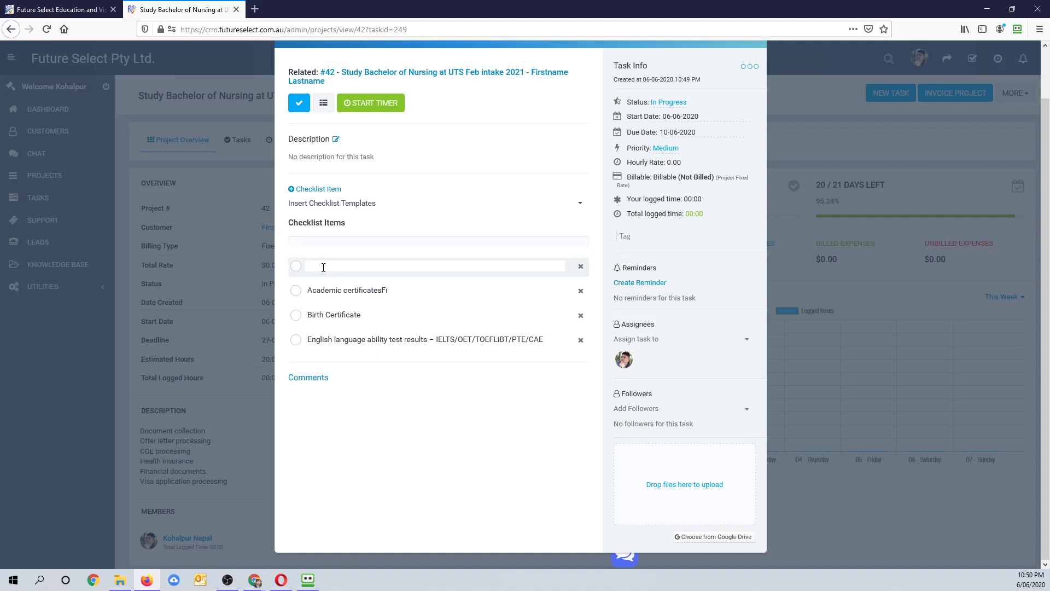
pyautogui.write('No objection letter')
pyautogui.click(379, 408)
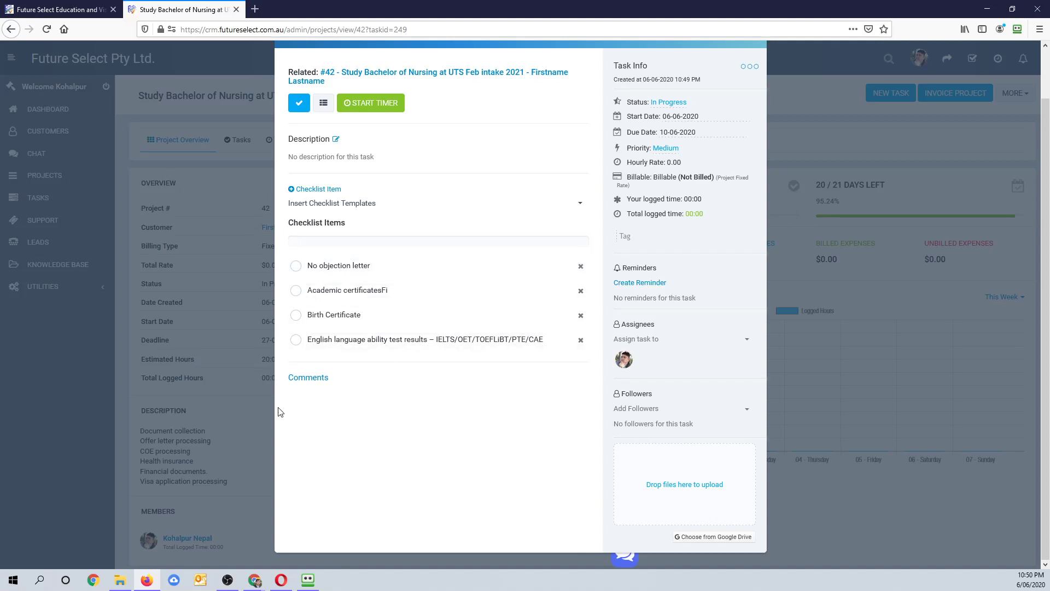
pyautogui.scroll(2, 733, 358)
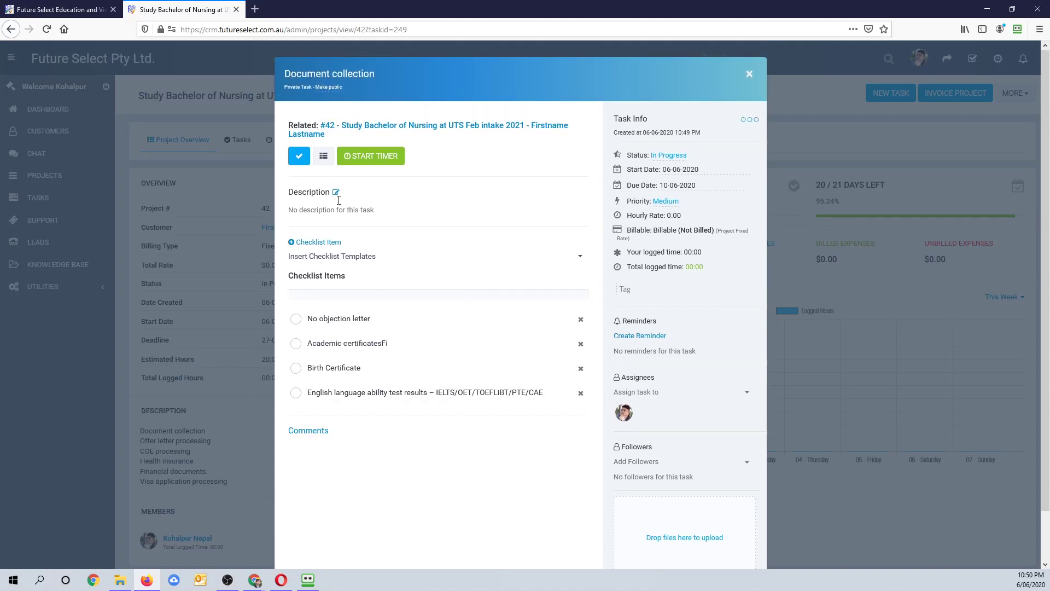
pyautogui.moveTo(618, 123); pyautogui.dragTo(683, 132)
pyautogui.click(647, 133)
pyautogui.moveTo(623, 133); pyautogui.dragTo(725, 135)
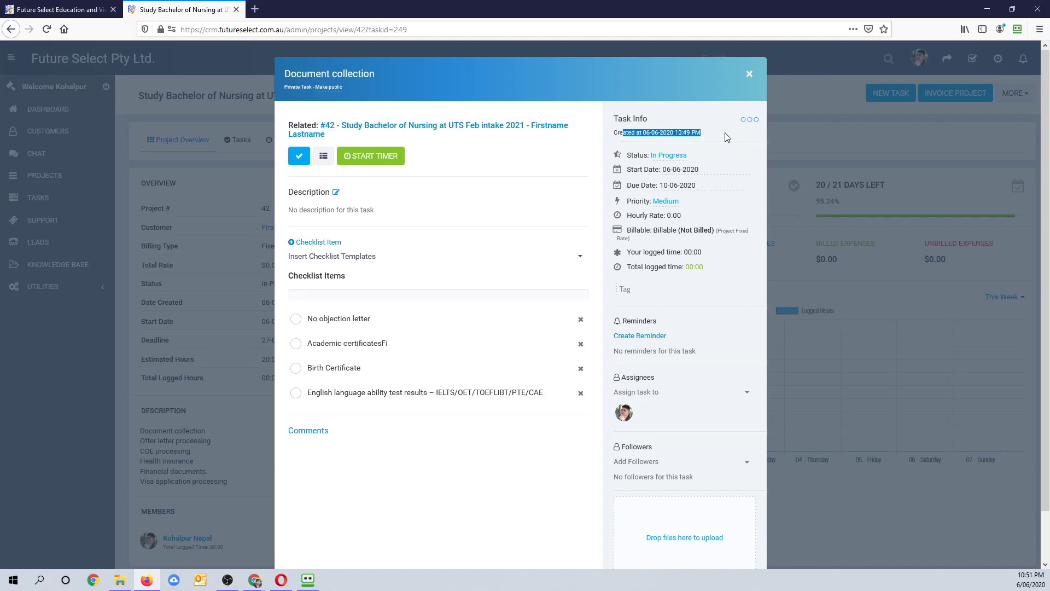
pyautogui.click(678, 158)
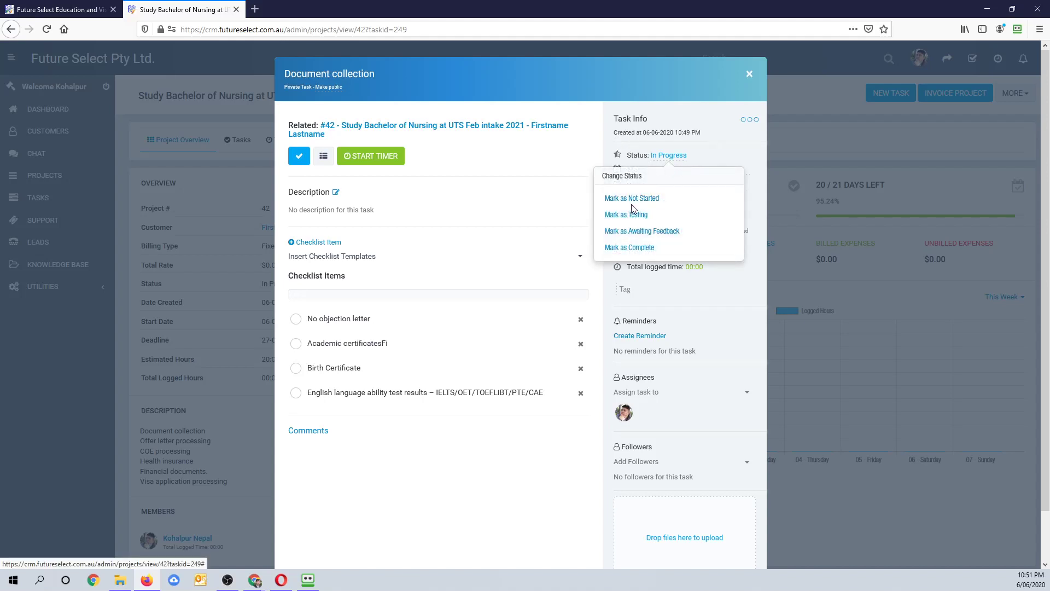
pyautogui.click(677, 158)
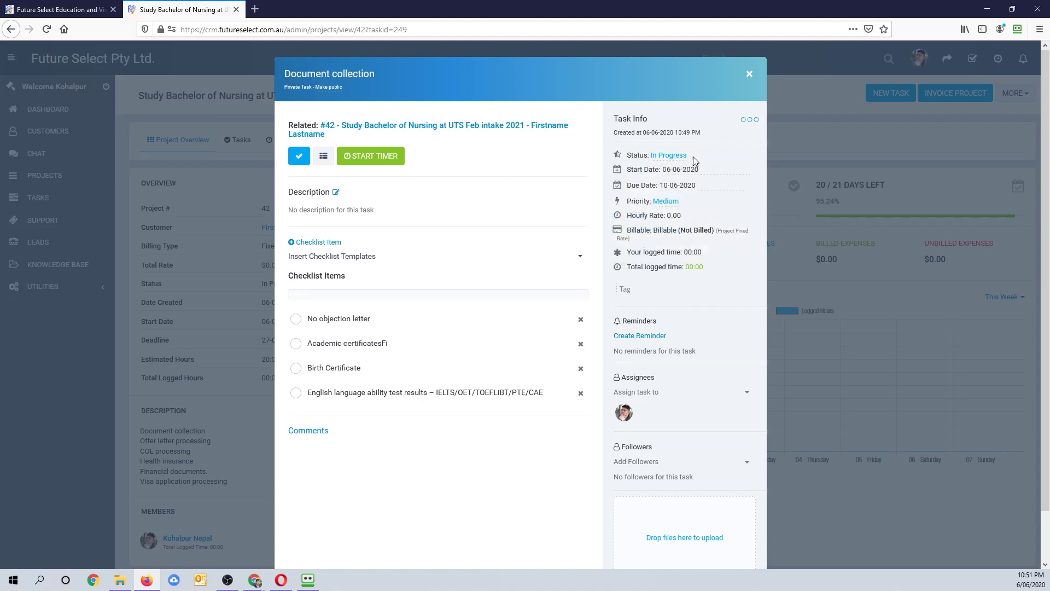
pyautogui.click(668, 202)
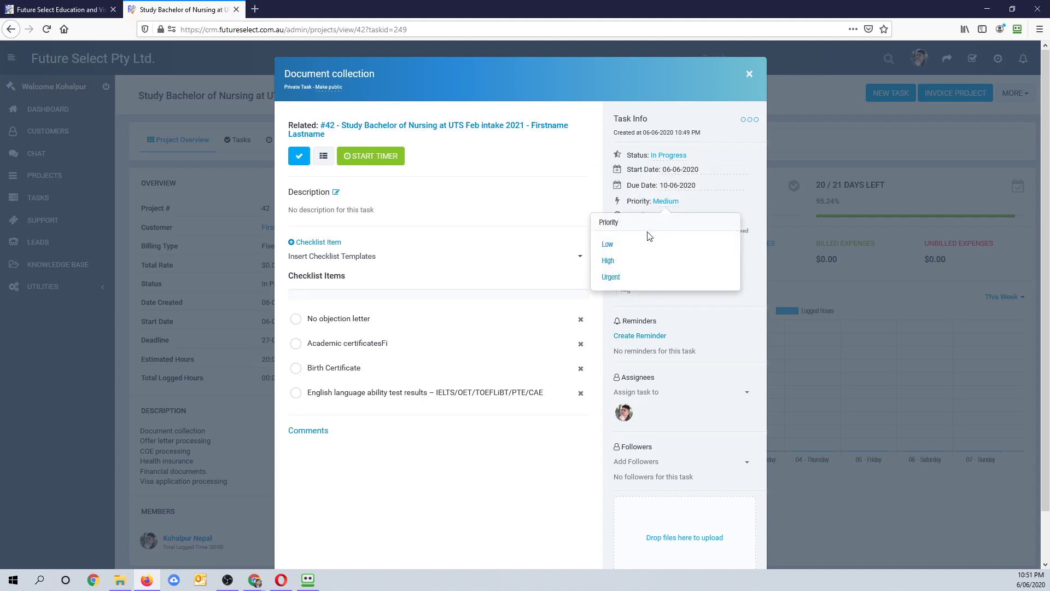
pyautogui.click(587, 204)
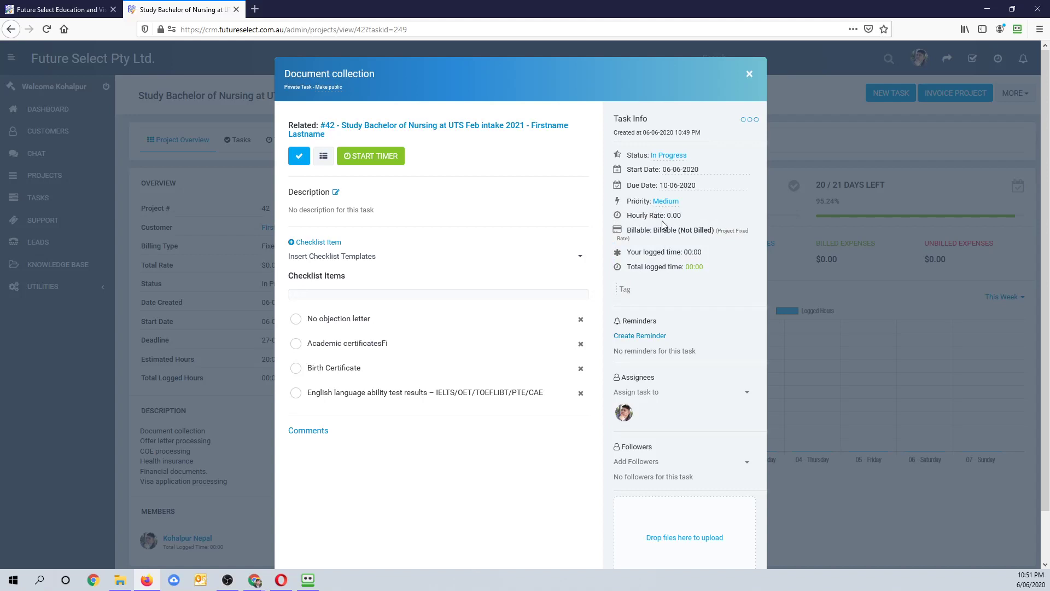
pyautogui.moveTo(673, 216); pyautogui.dragTo(682, 218)
pyautogui.moveTo(660, 230); pyautogui.dragTo(753, 233)
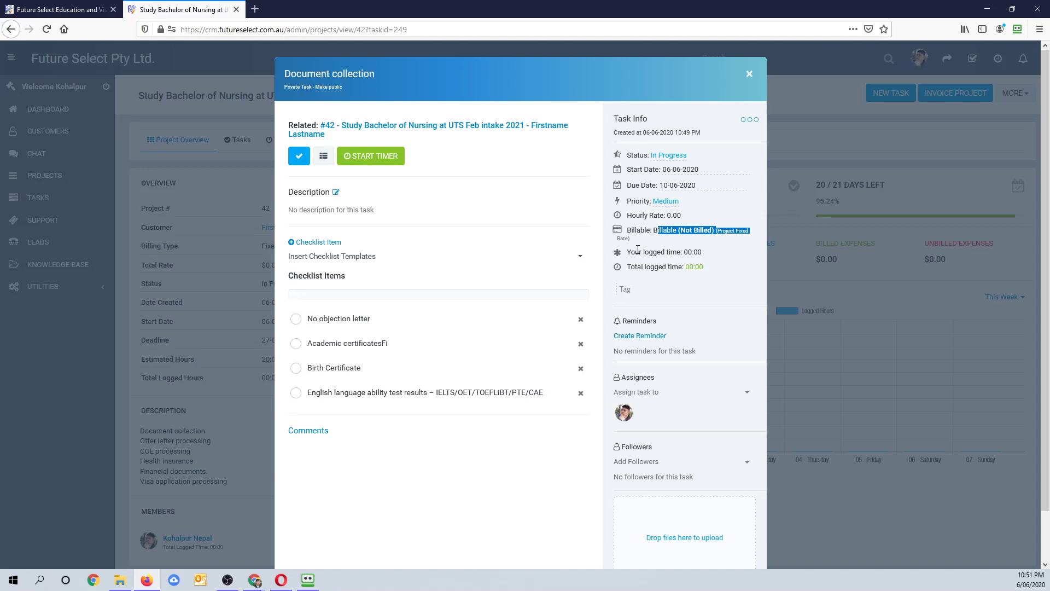
# - Start the timer on the Document collection task
pyautogui.click(369, 157)
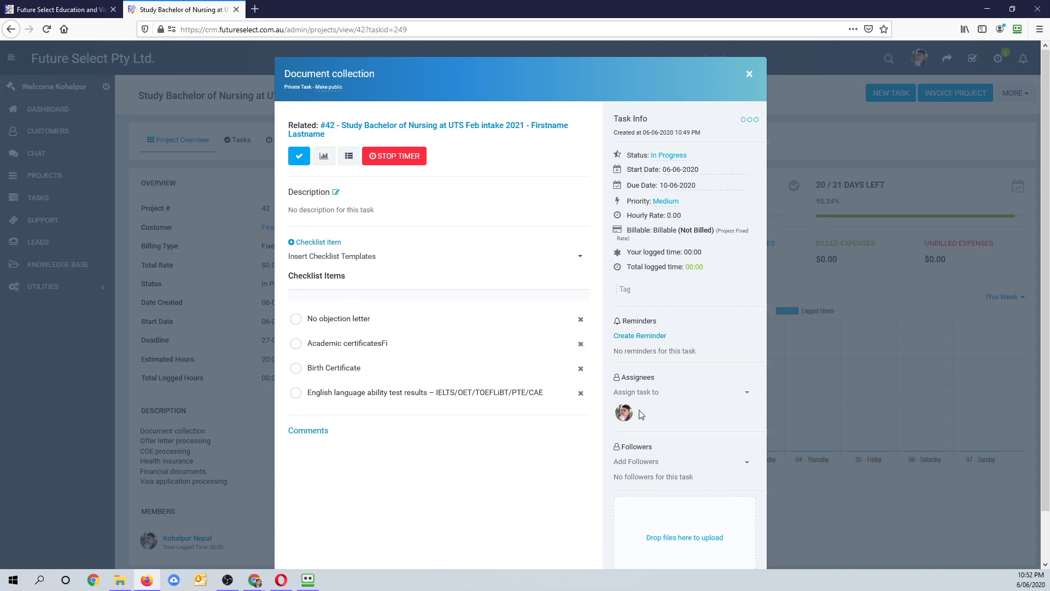
# - Expand the new reminder form and look through its date picker and recipient list without changing anything
pyautogui.click(640, 336)
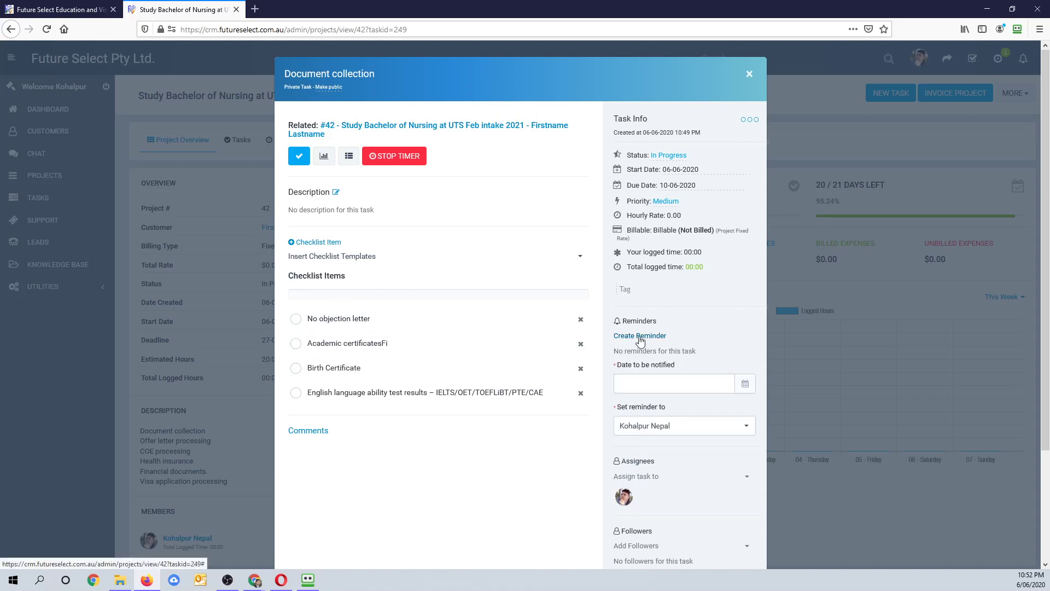
pyautogui.click(745, 390)
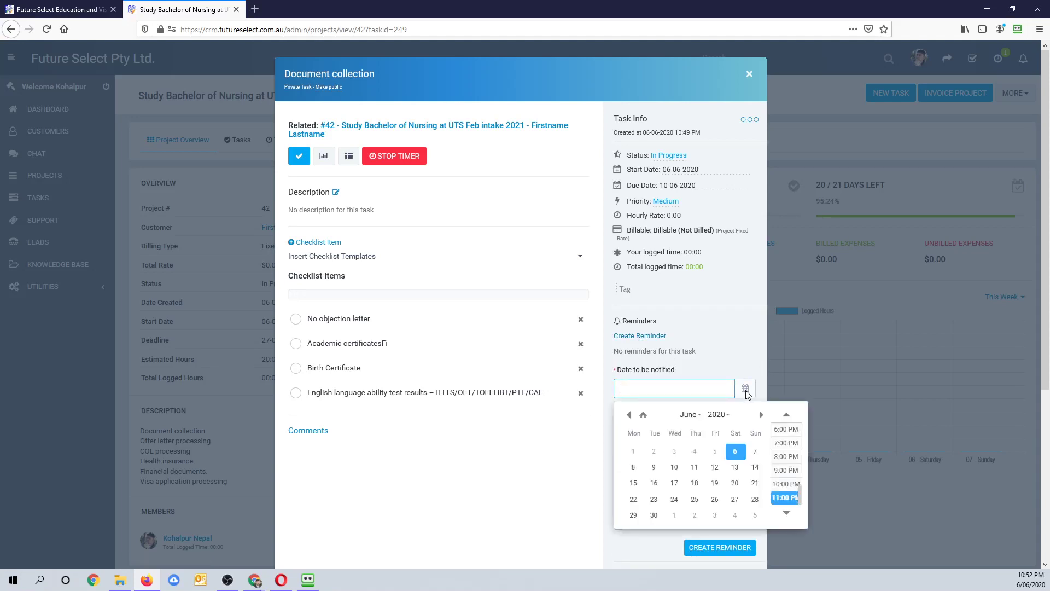
pyautogui.click(715, 372)
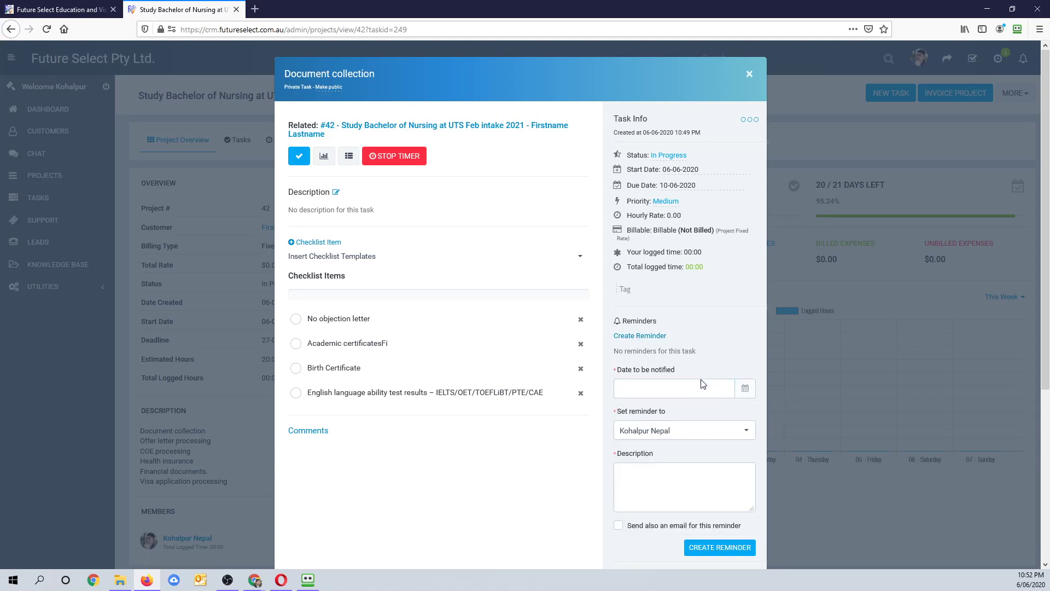
pyautogui.scroll(-3, 692, 409)
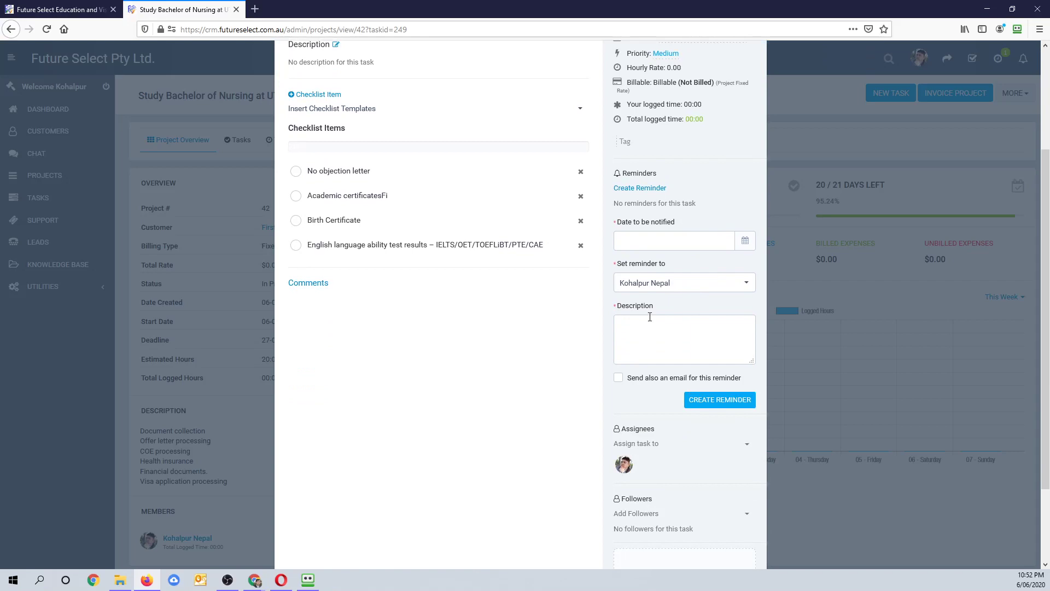
pyautogui.click(675, 286)
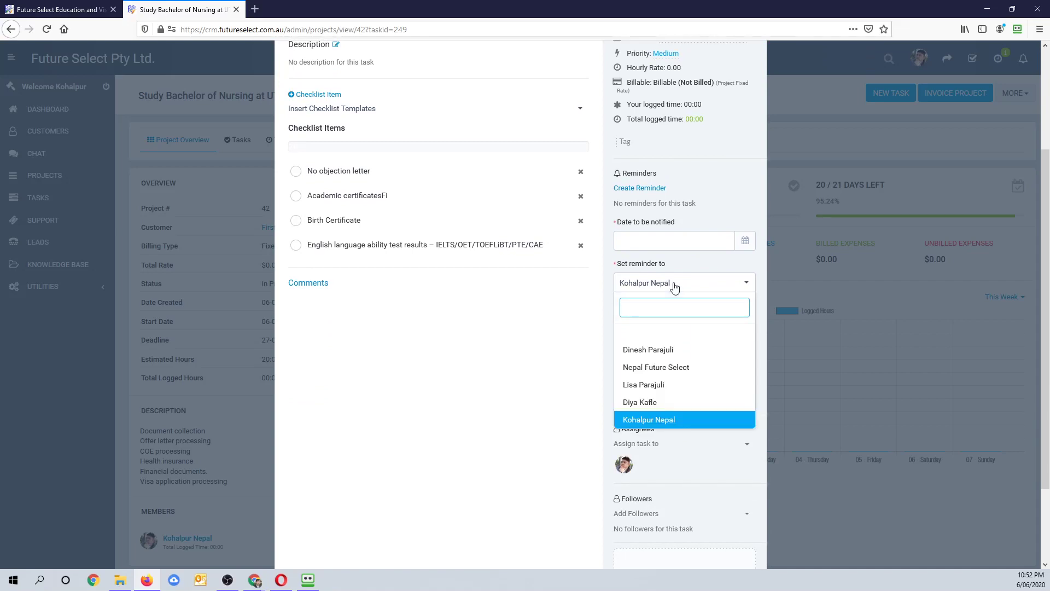
pyautogui.click(675, 285)
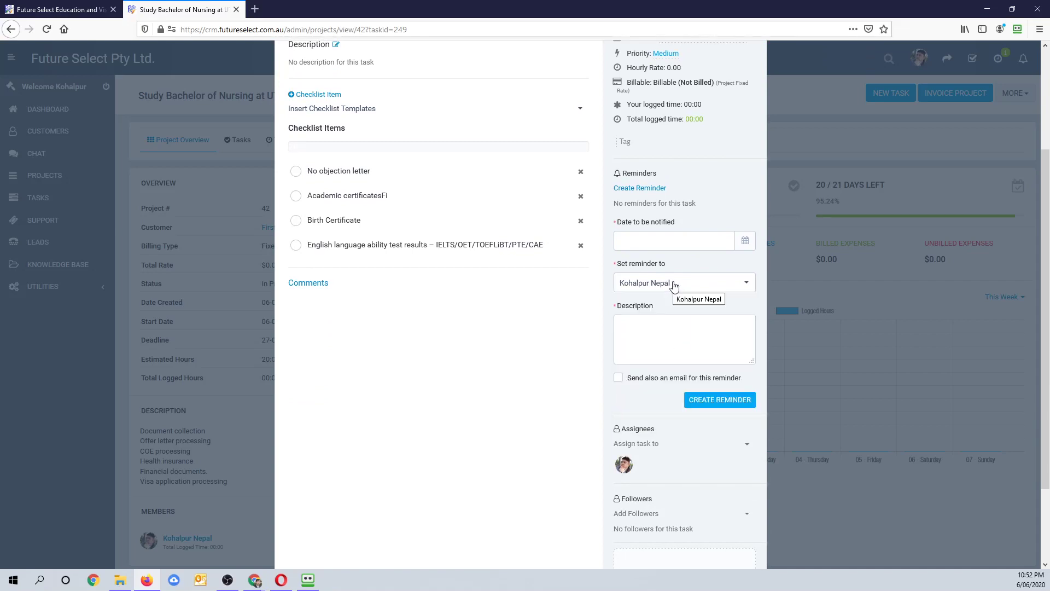
pyautogui.click(678, 247)
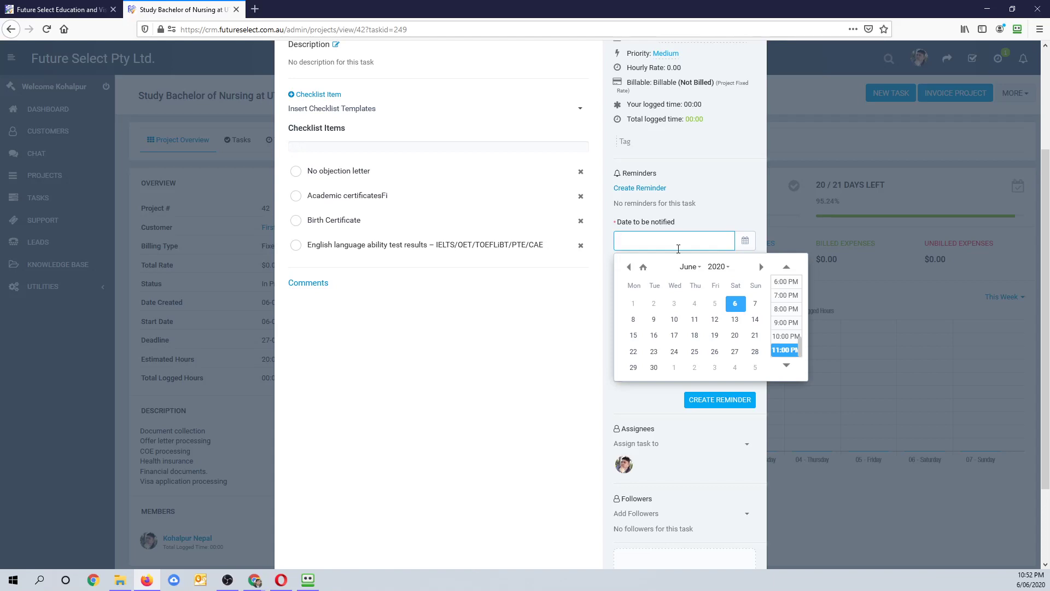
pyautogui.click(703, 222)
pyautogui.click(702, 236)
pyautogui.click(718, 218)
pyautogui.click(689, 290)
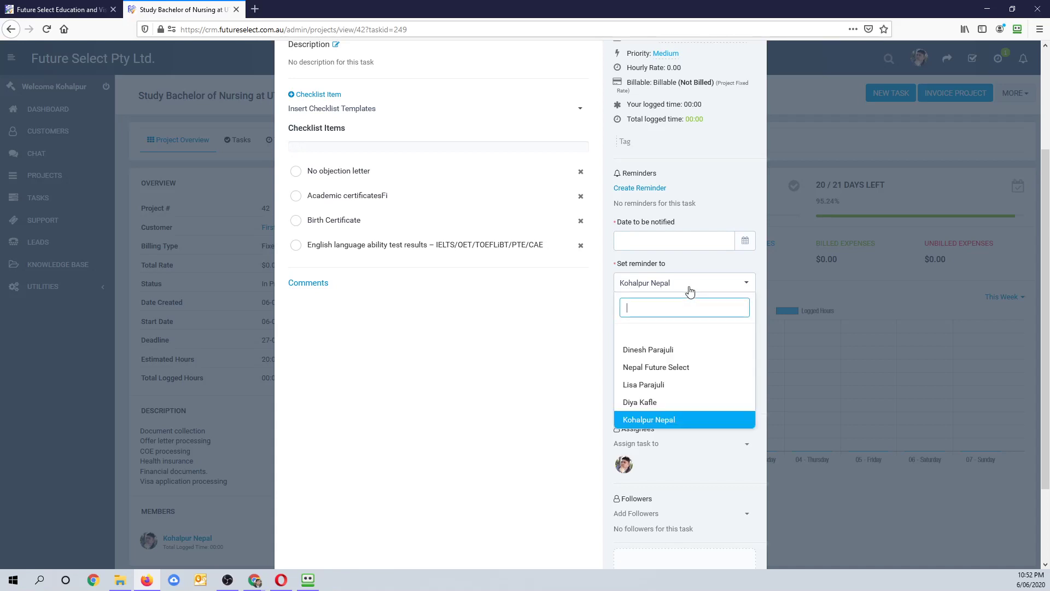
pyautogui.scroll(-2, 639, 402)
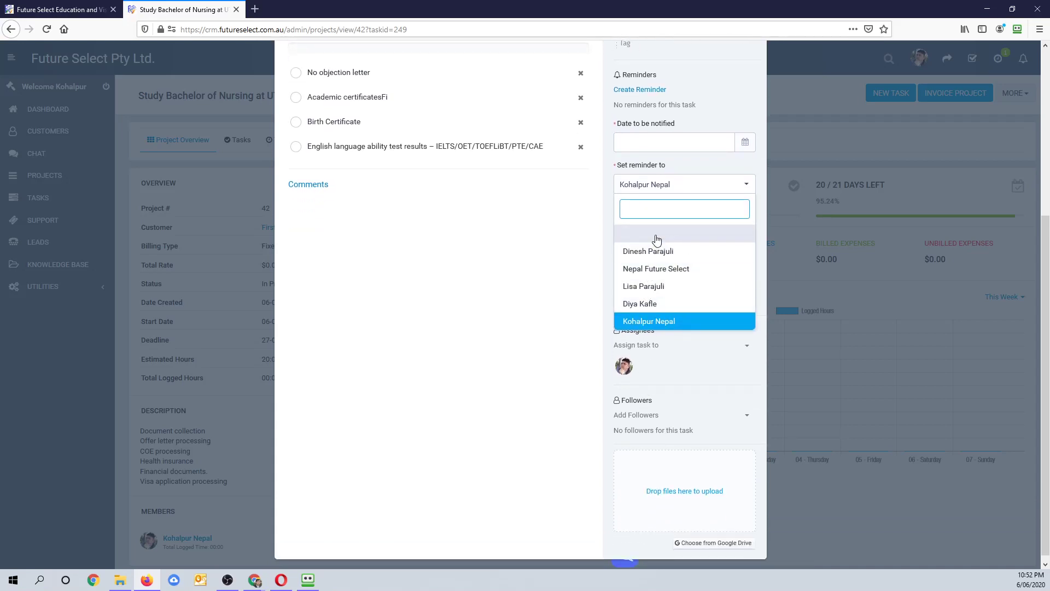
pyautogui.click(673, 188)
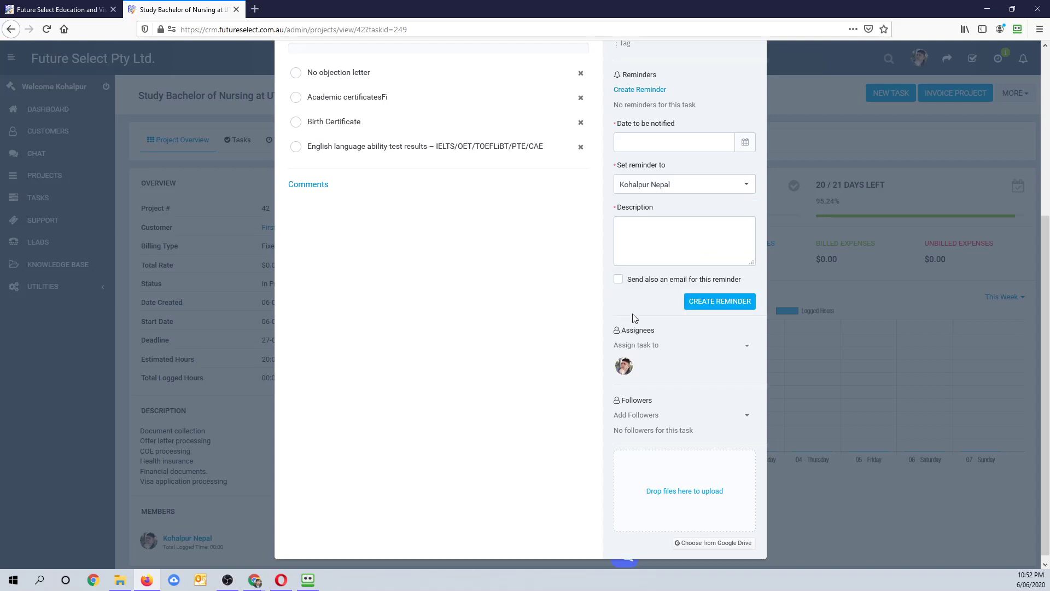
# - Search project members for an assignee, then clear the search without assigning anyone
pyautogui.click(748, 350)
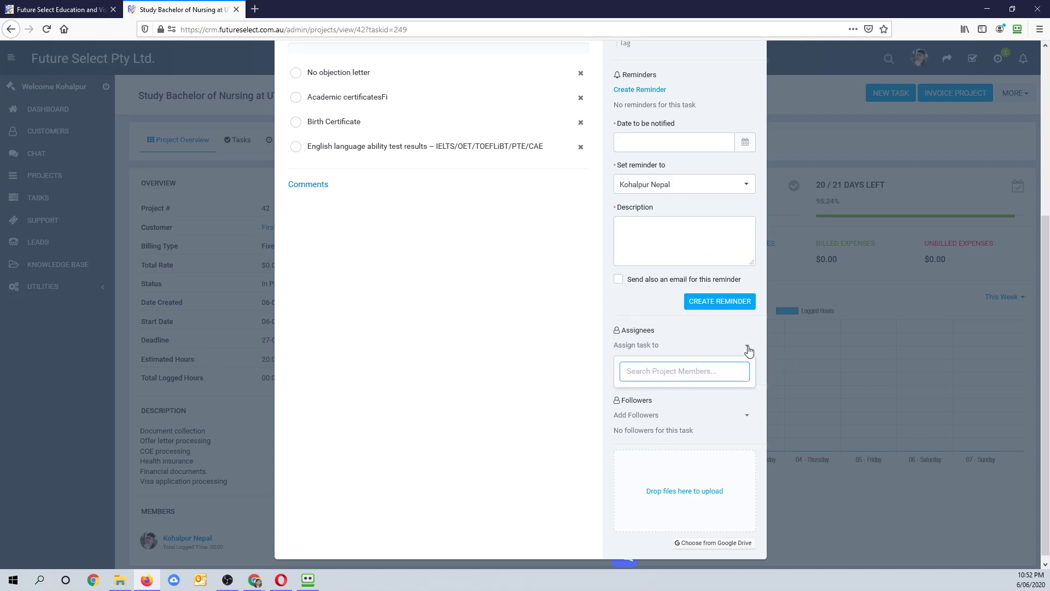
pyautogui.write('d')
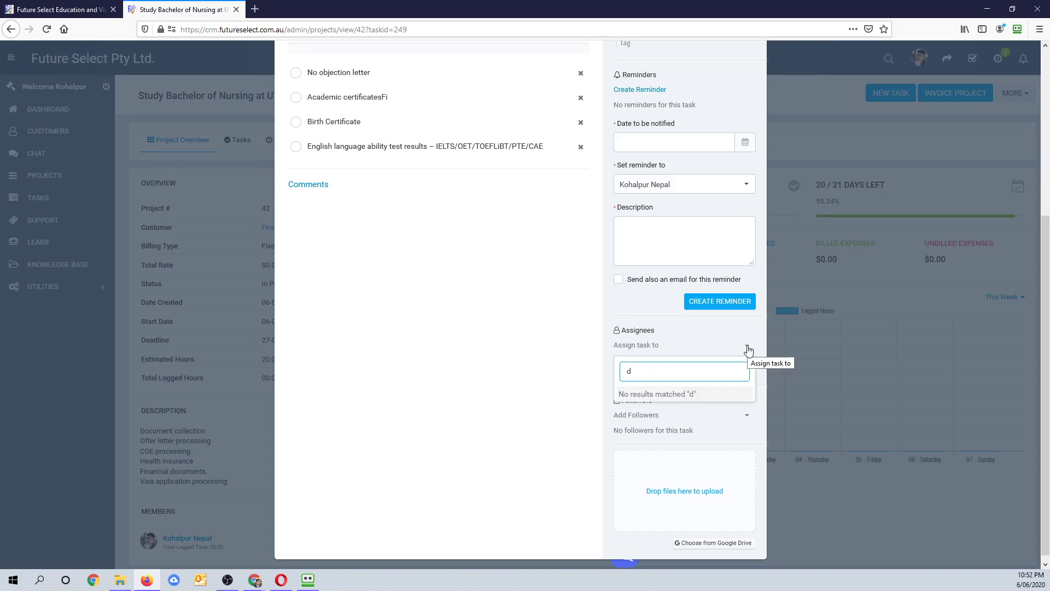
pyautogui.write('inesh')
pyautogui.press('BackSpace')
pyautogui.press('BackSpace')
pyautogui.press('BackSpace')
pyautogui.press('BackSpace')
pyautogui.press('BackSpace')
pyautogui.press('BackSpace')
pyautogui.click(639, 287)
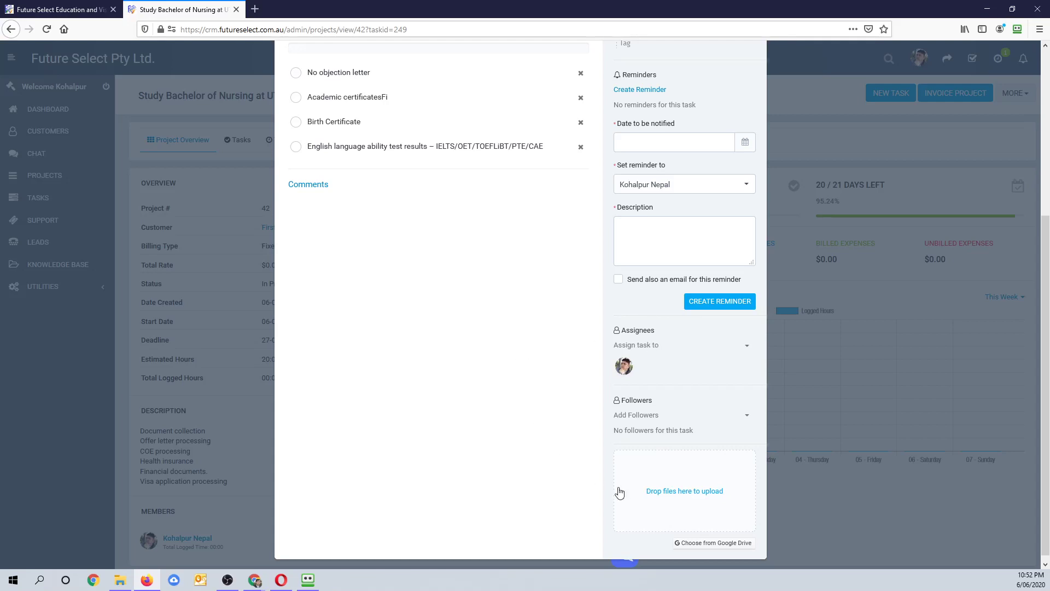
pyautogui.moveTo(624, 370)
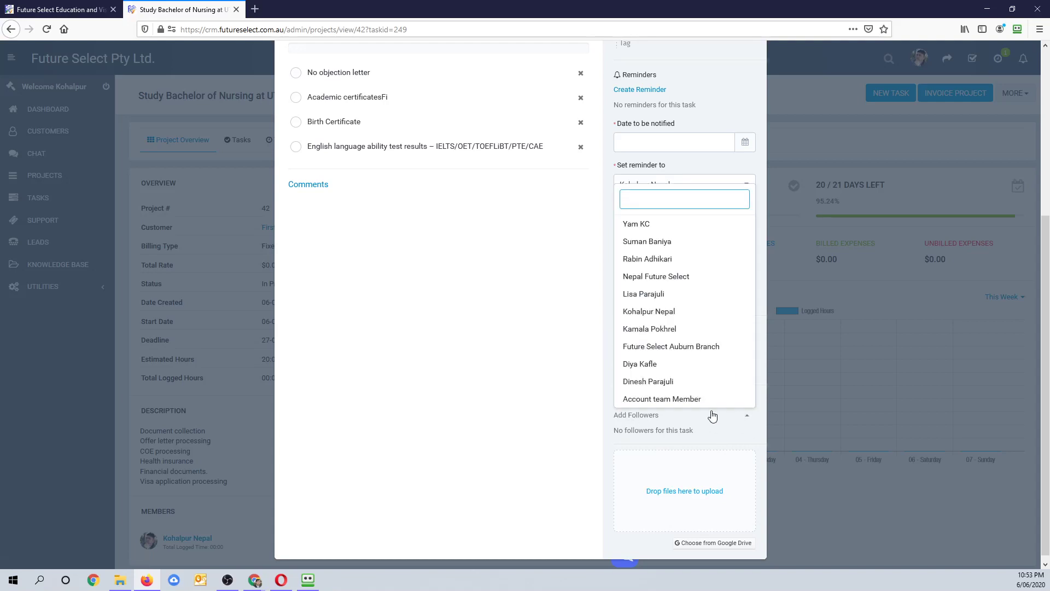
pyautogui.click(646, 432)
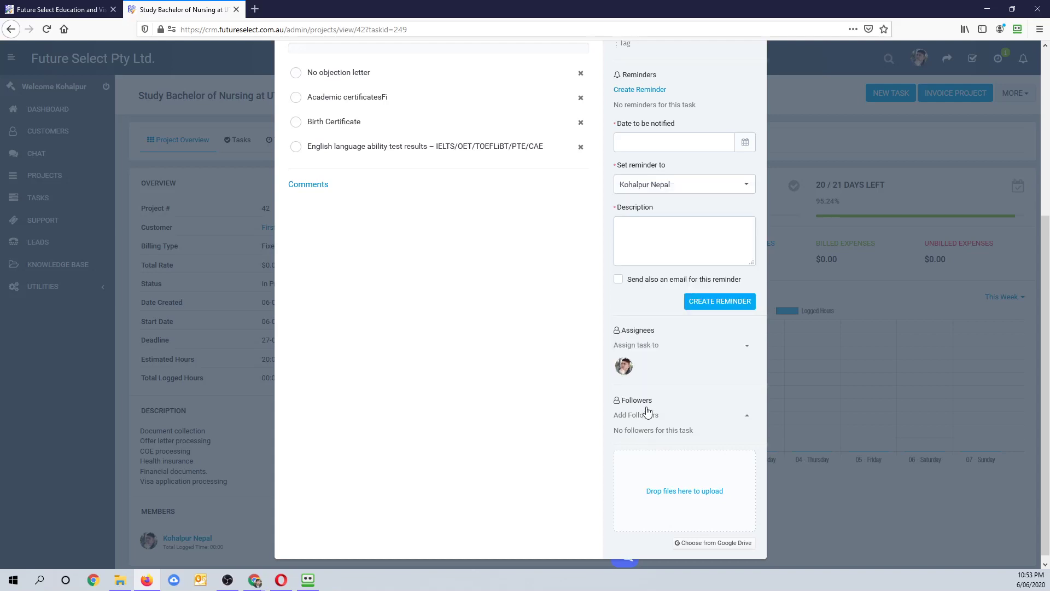
pyautogui.click(748, 348)
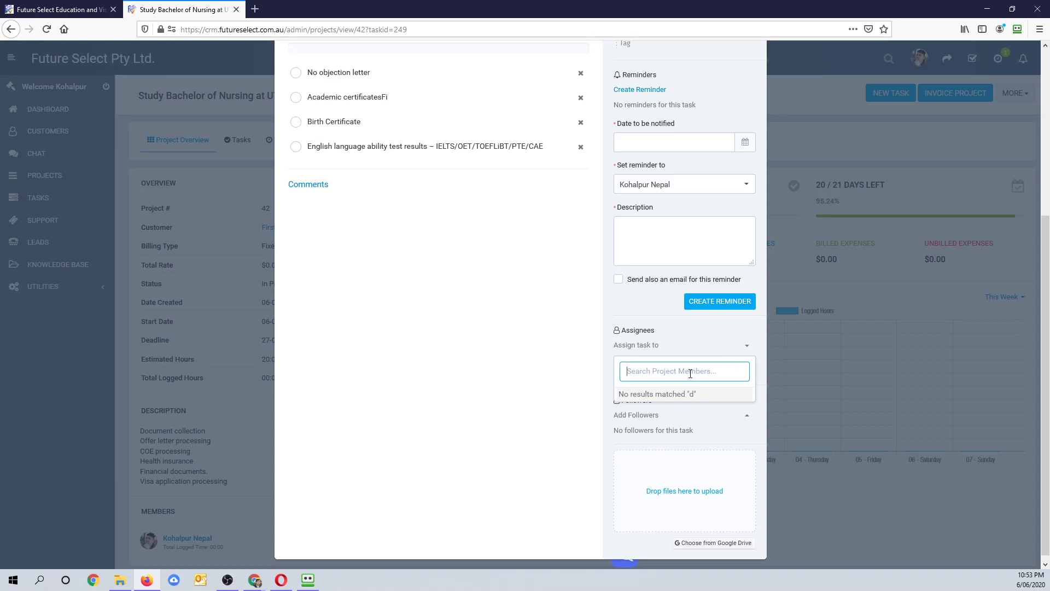
pyautogui.click(651, 348)
pyautogui.click(651, 346)
pyautogui.click(651, 347)
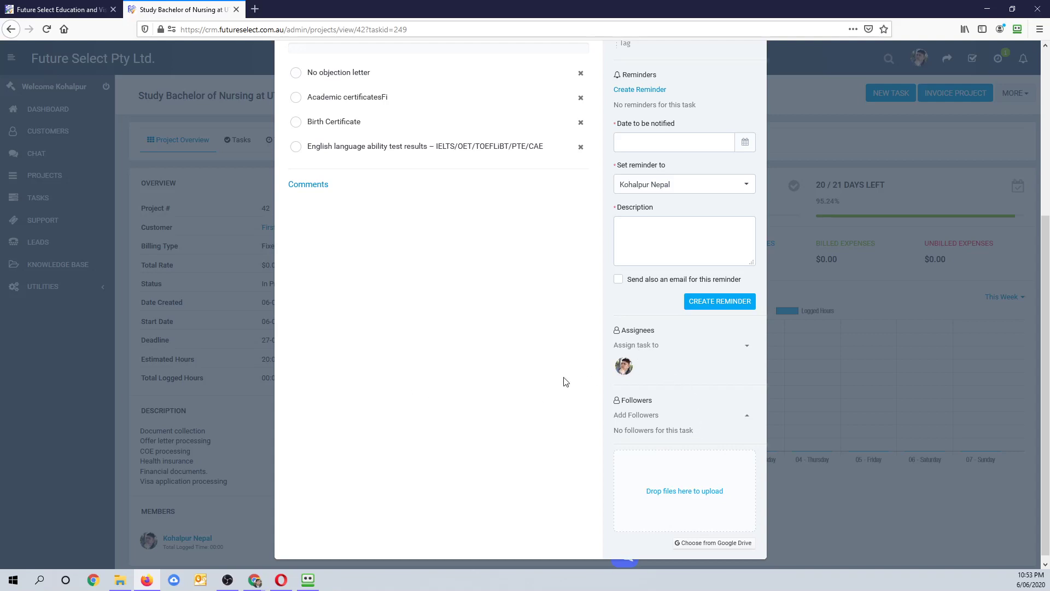
# - Set the reminder date and time to 09-06-2020 4:00 PM
pyautogui.scroll(5, 717, 432)
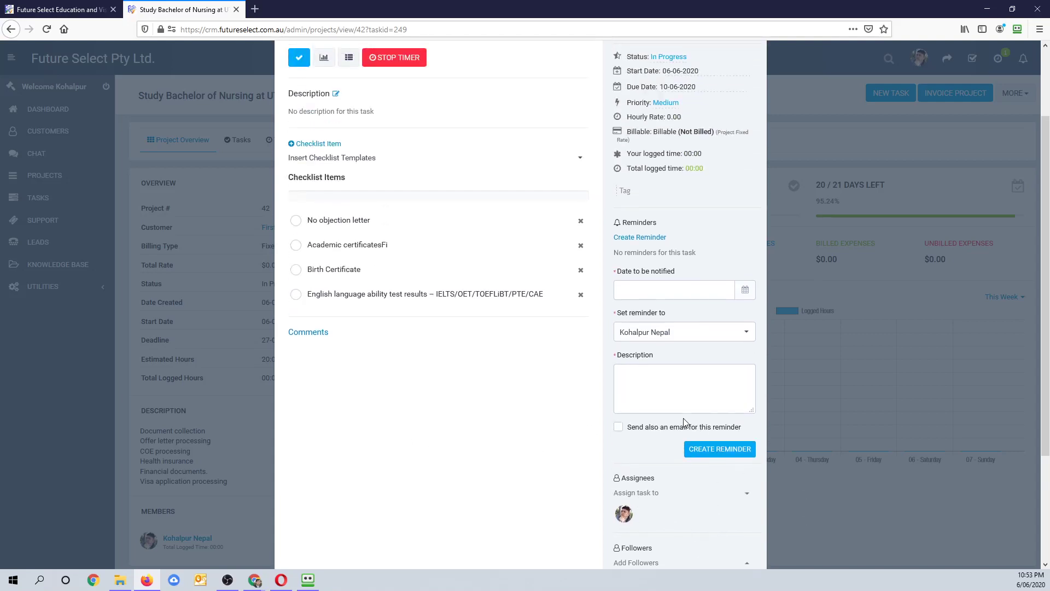
pyautogui.scroll(-2, 683, 421)
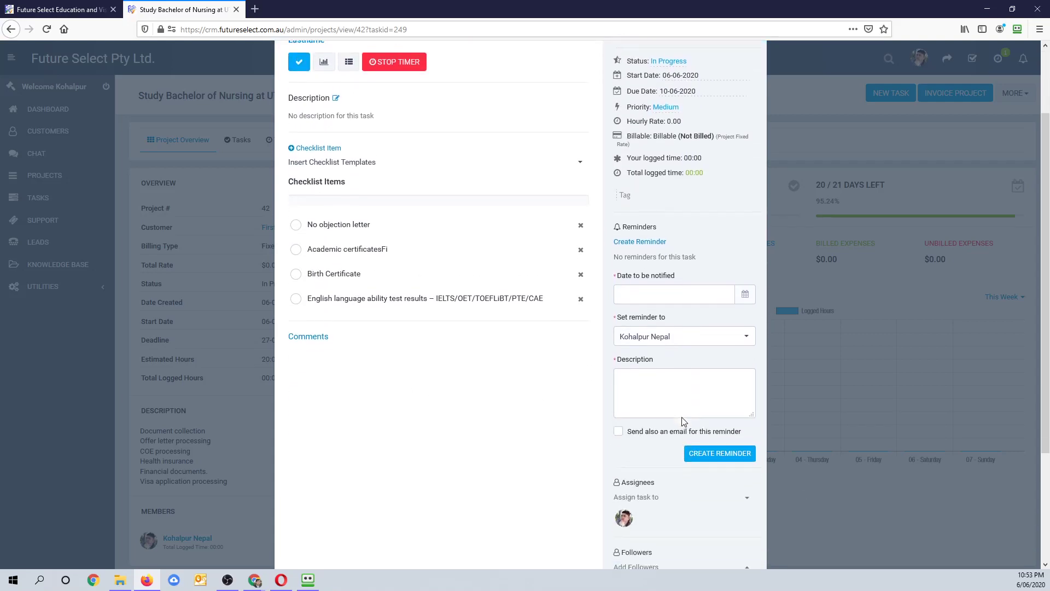
pyautogui.click(655, 290)
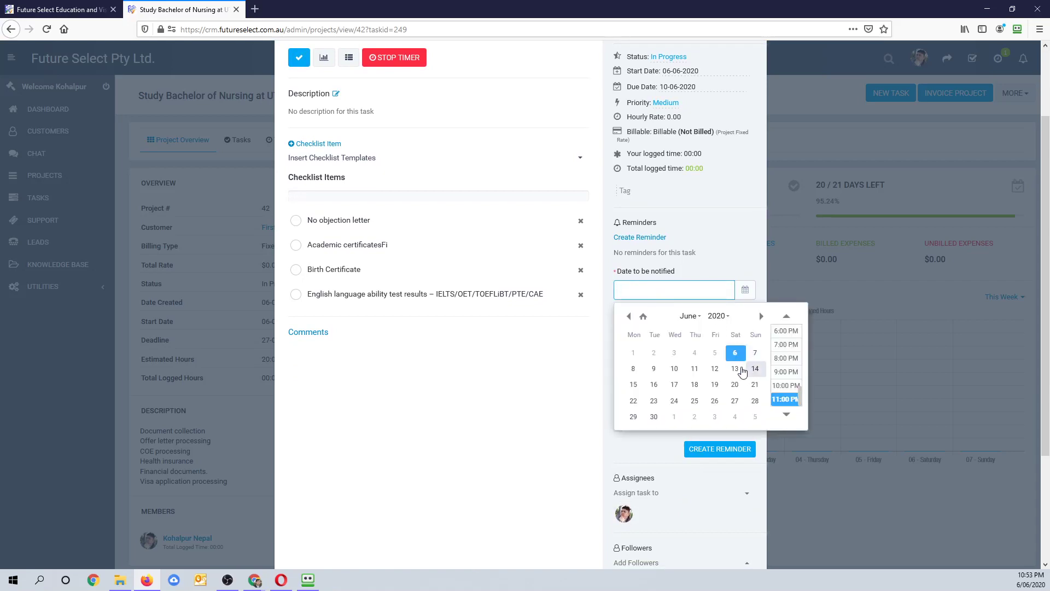
pyautogui.click(655, 370)
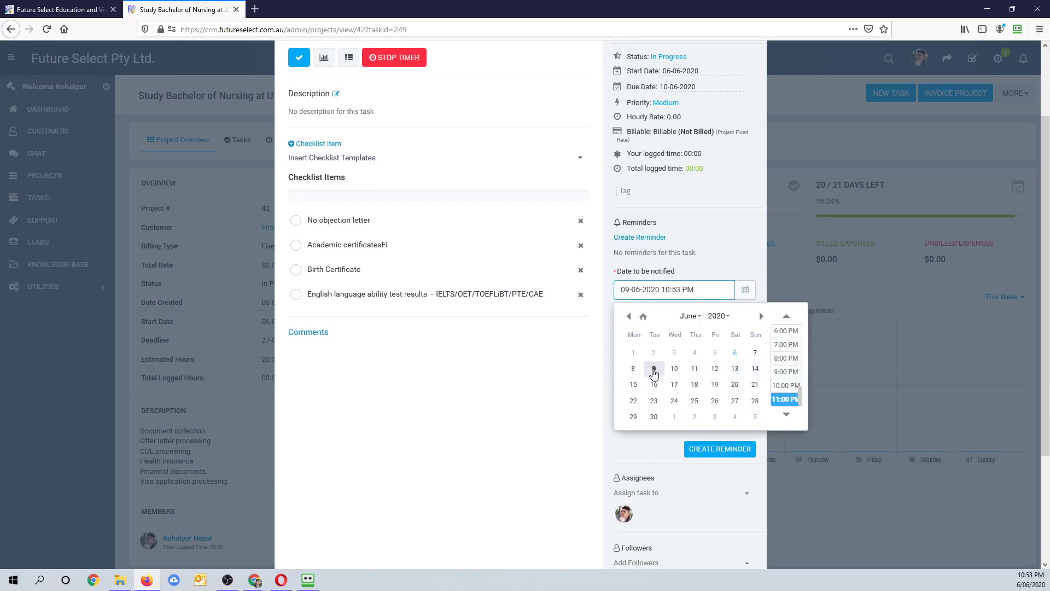
pyautogui.scroll(2, 786, 345)
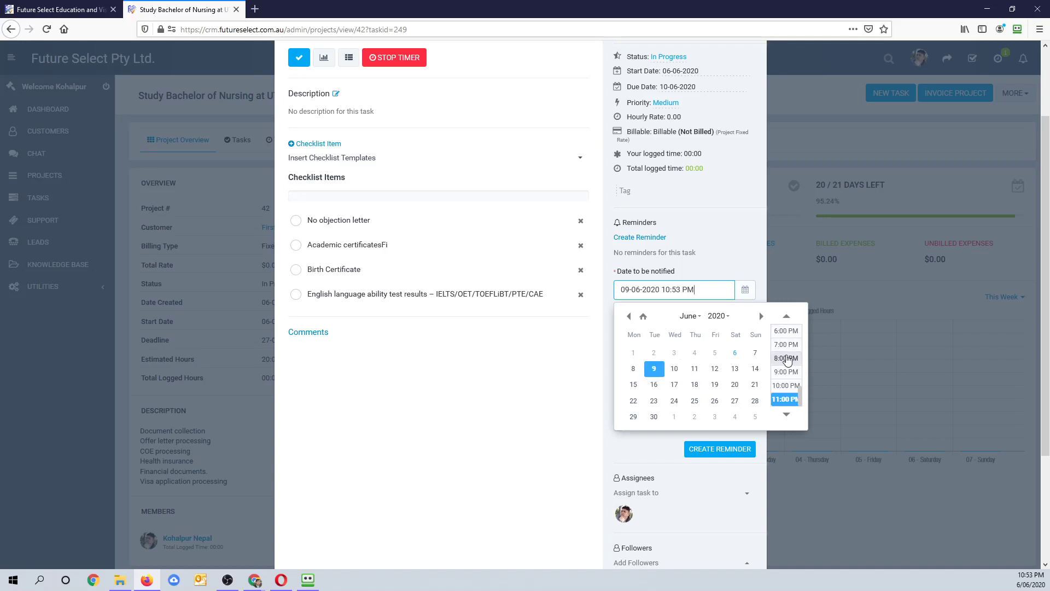
pyautogui.scroll(2, 785, 382)
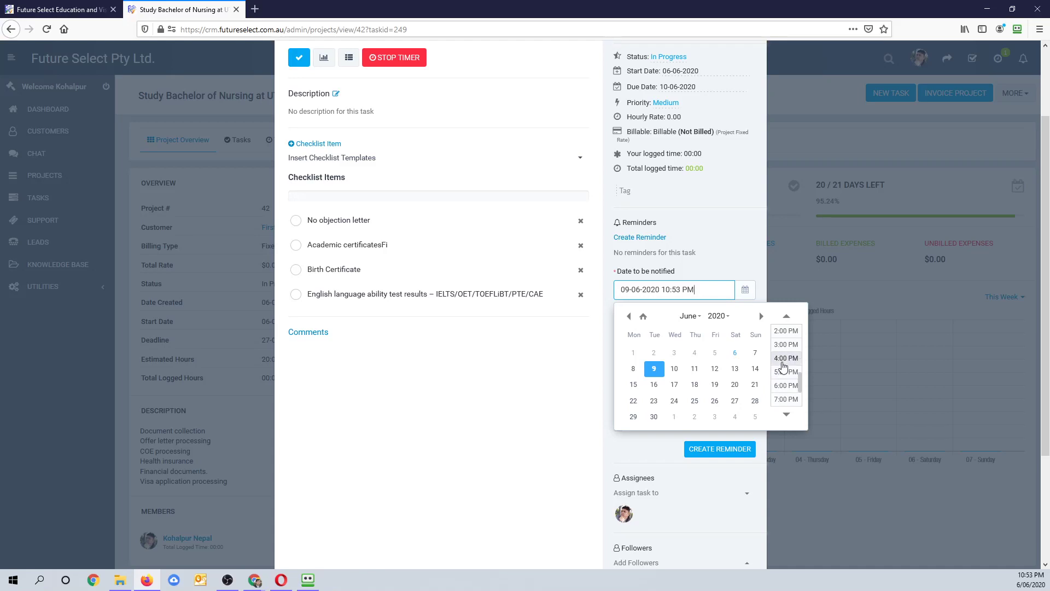
pyautogui.click(782, 360)
# - Describe the reminder as calling the client about missing documents, email it, create it, and check Birth Certificate
pyautogui.click(682, 388)
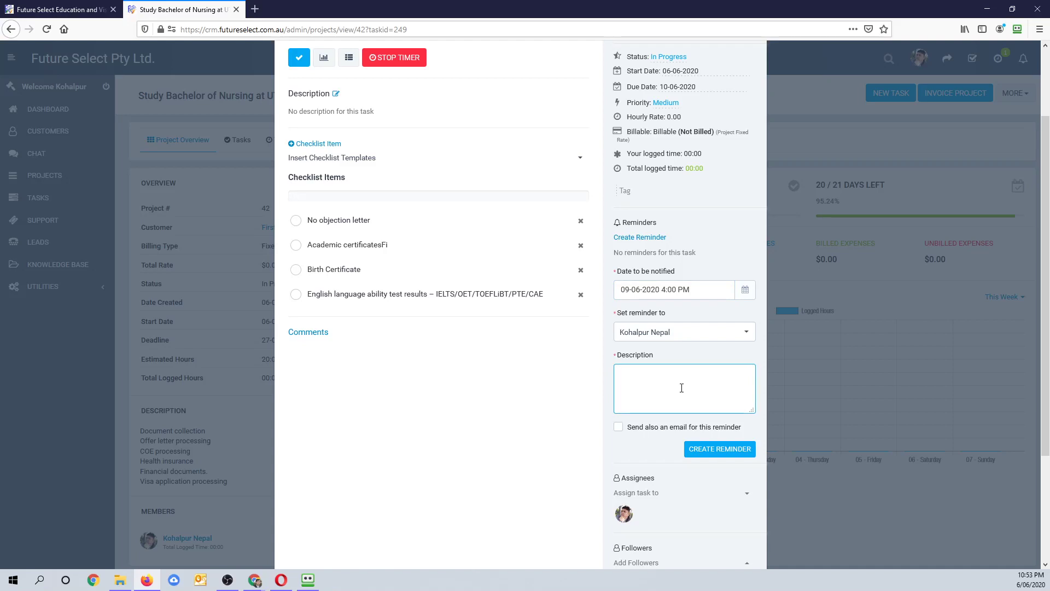
pyautogui.write("If client didn't be")
pyautogui.press('BackSpace')
pyautogui.write('ring documents ')
pyautogui.write(' call her.')
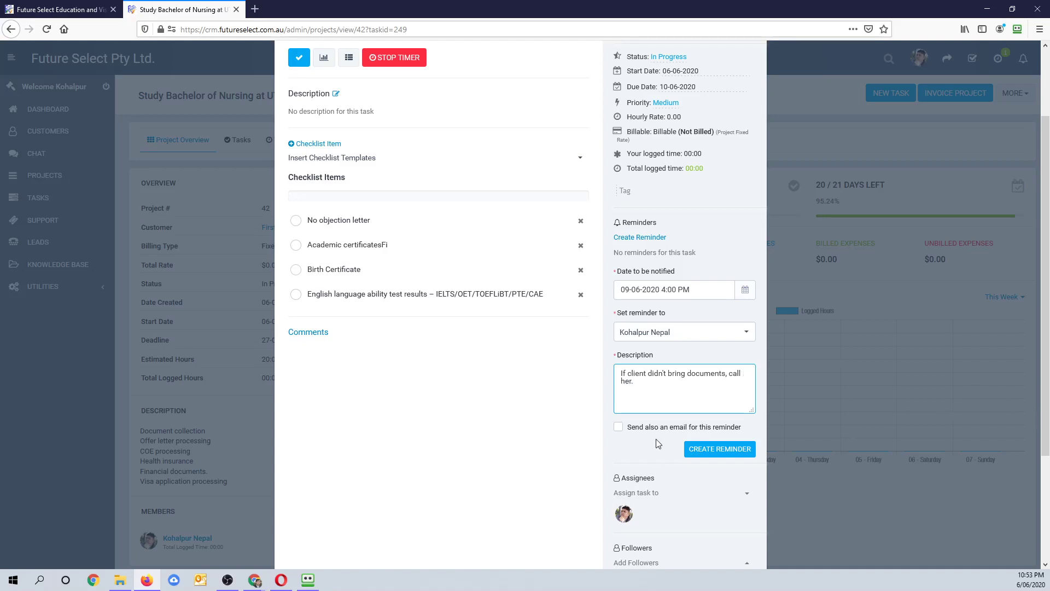
pyautogui.click(618, 426)
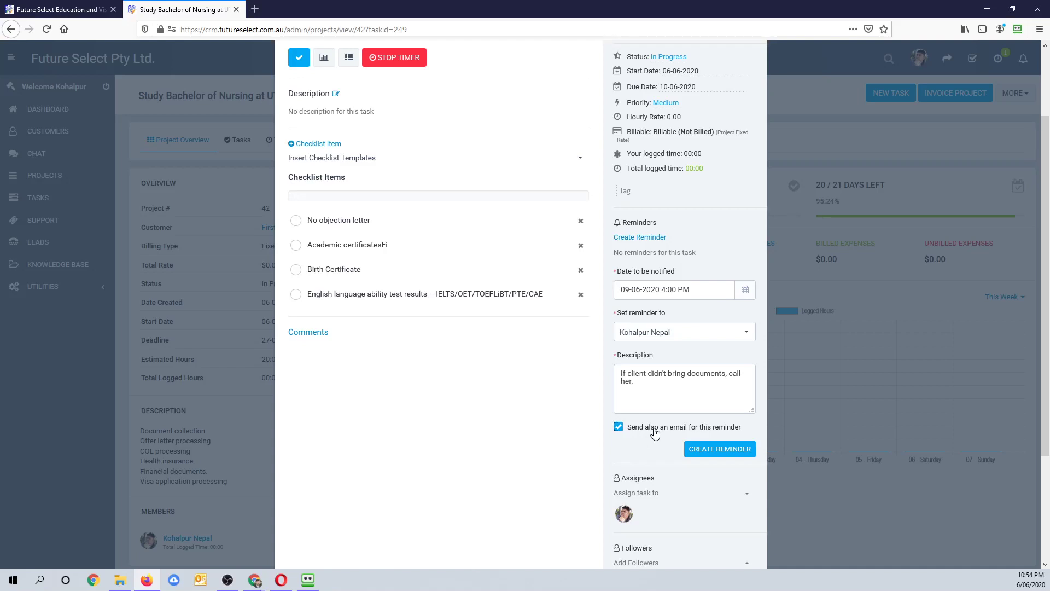
pyautogui.click(715, 452)
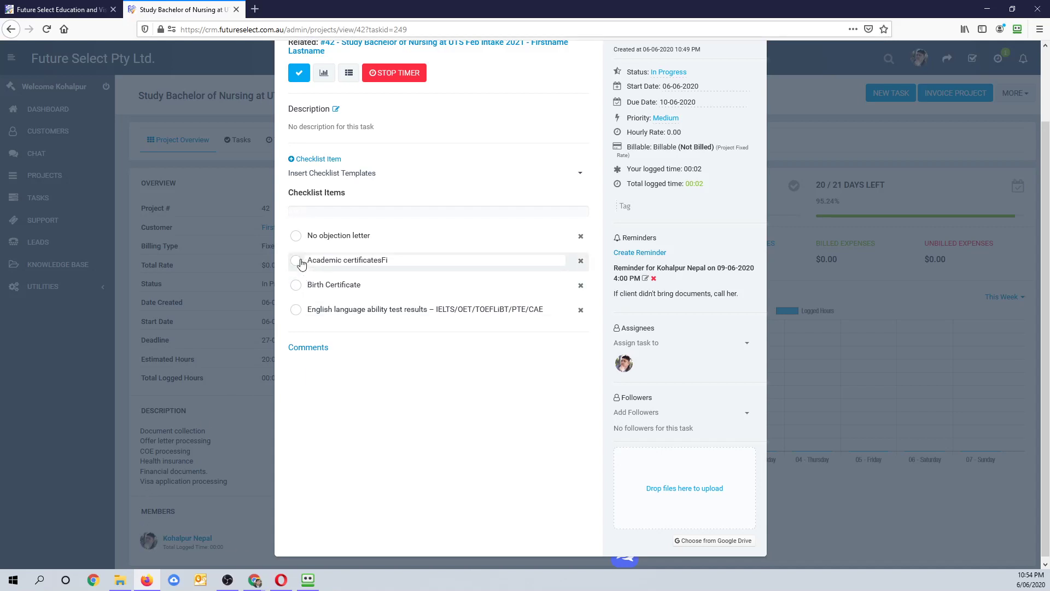
pyautogui.click(296, 285)
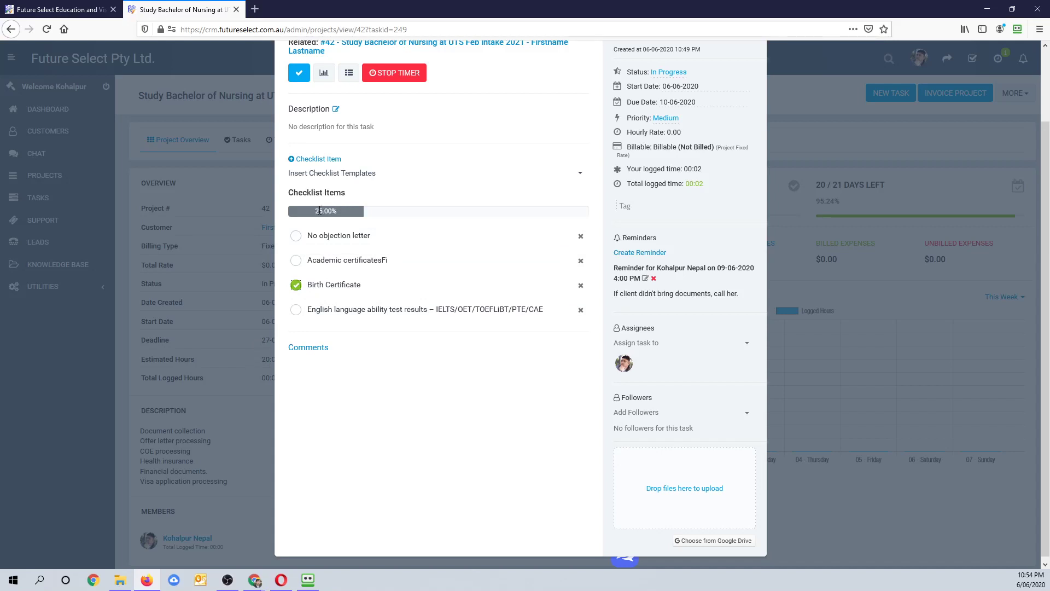
# - Close the task, note the 0% project progress, and go to project #42's Tasks list
pyautogui.scroll(2, 749, 109)
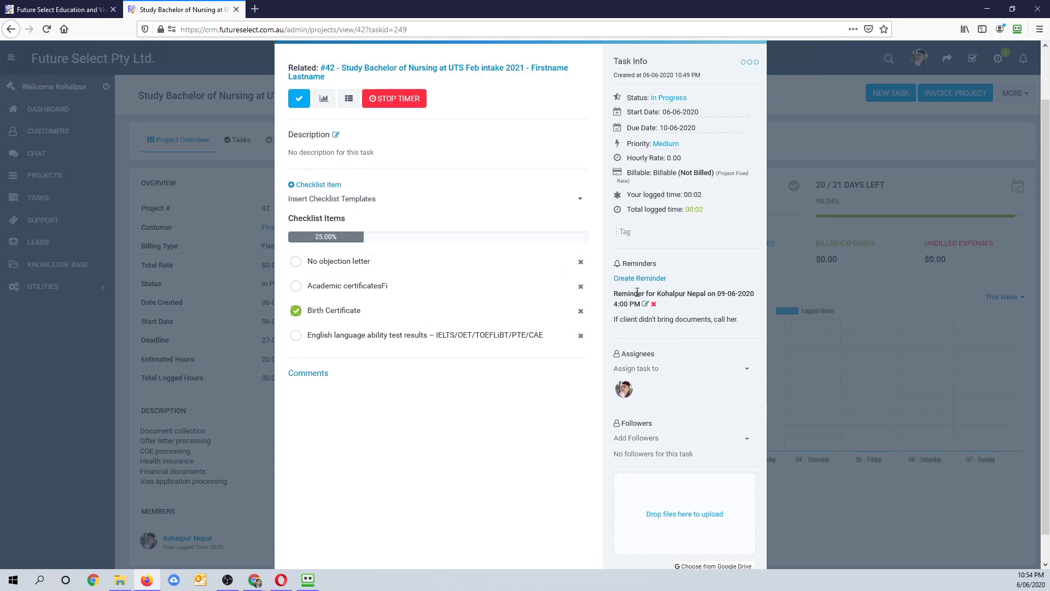
pyautogui.click(749, 74)
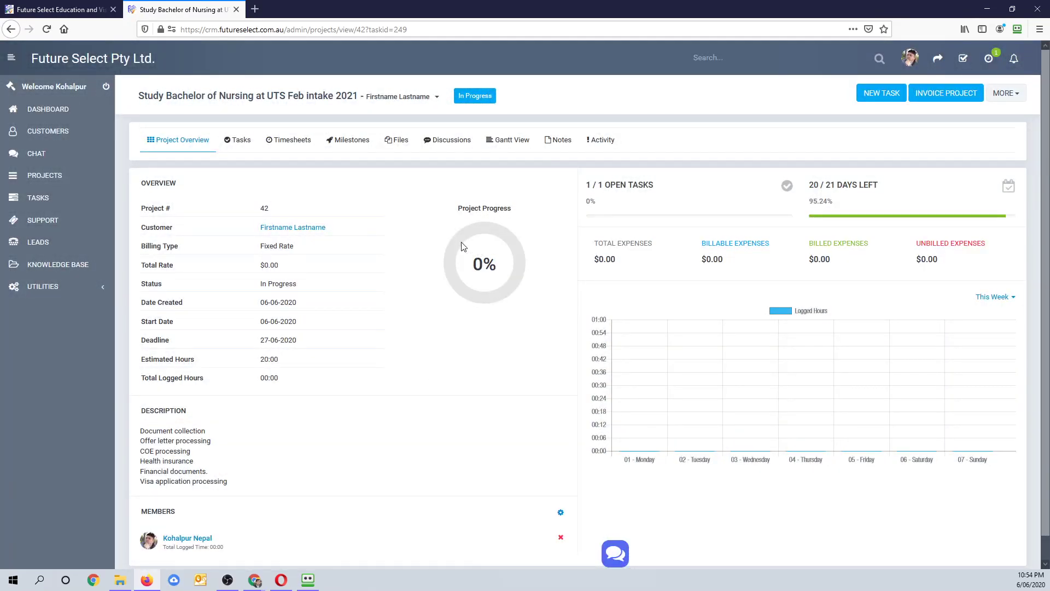
pyautogui.moveTo(473, 263); pyautogui.dragTo(496, 267)
pyautogui.click(469, 268)
pyautogui.moveTo(469, 268); pyautogui.dragTo(497, 266)
pyautogui.click(480, 265)
pyautogui.moveTo(474, 263); pyautogui.dragTo(497, 265)
pyautogui.scroll(-1, 304, 299)
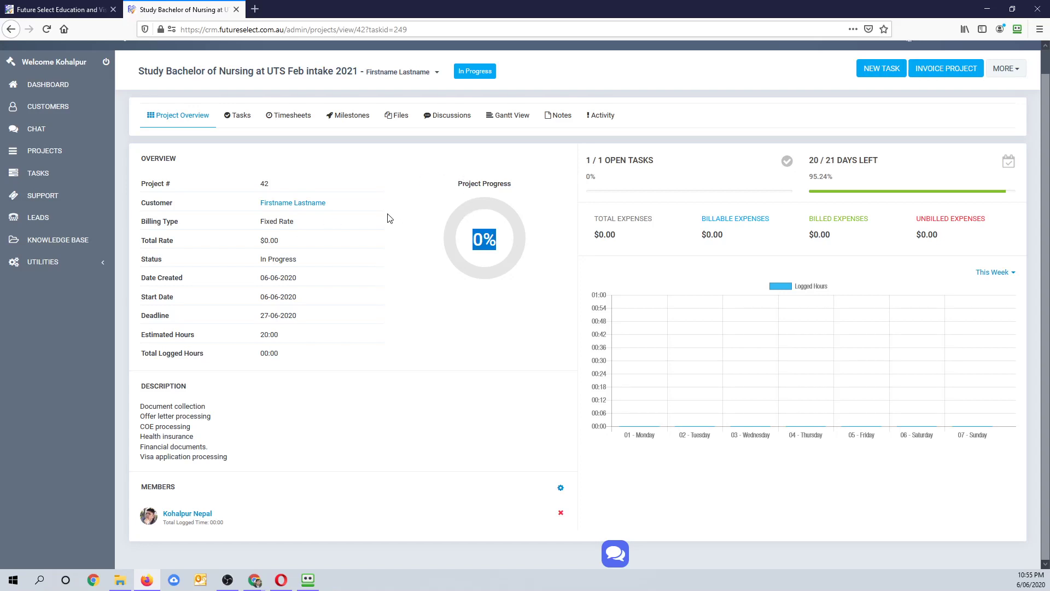
pyautogui.click(241, 123)
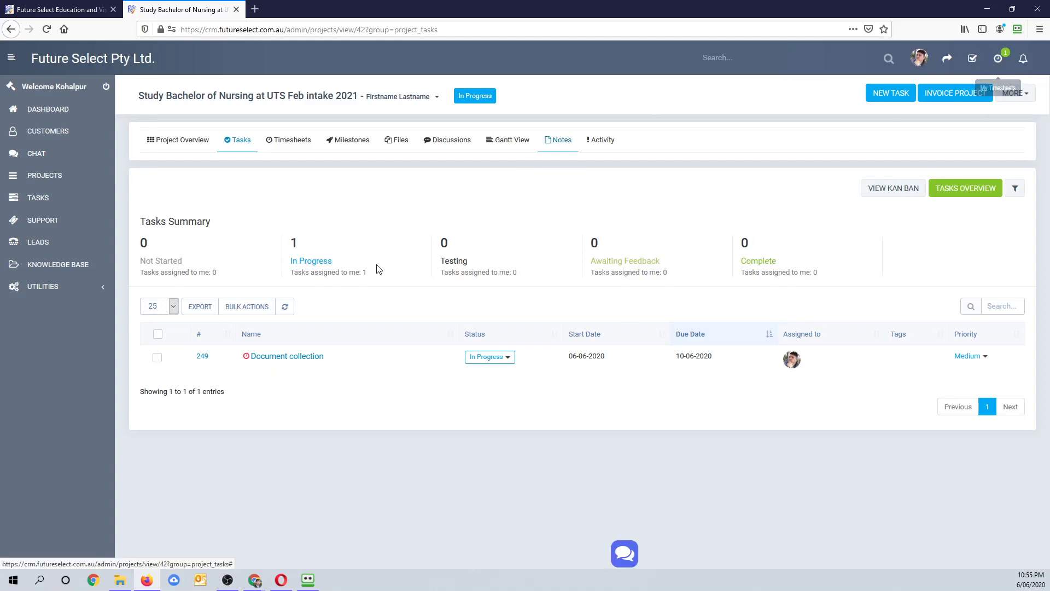
# - Stop the Document collection timer with the note 'I contacted client, filled up her forms and get her to check and sign'
pyautogui.click(280, 360)
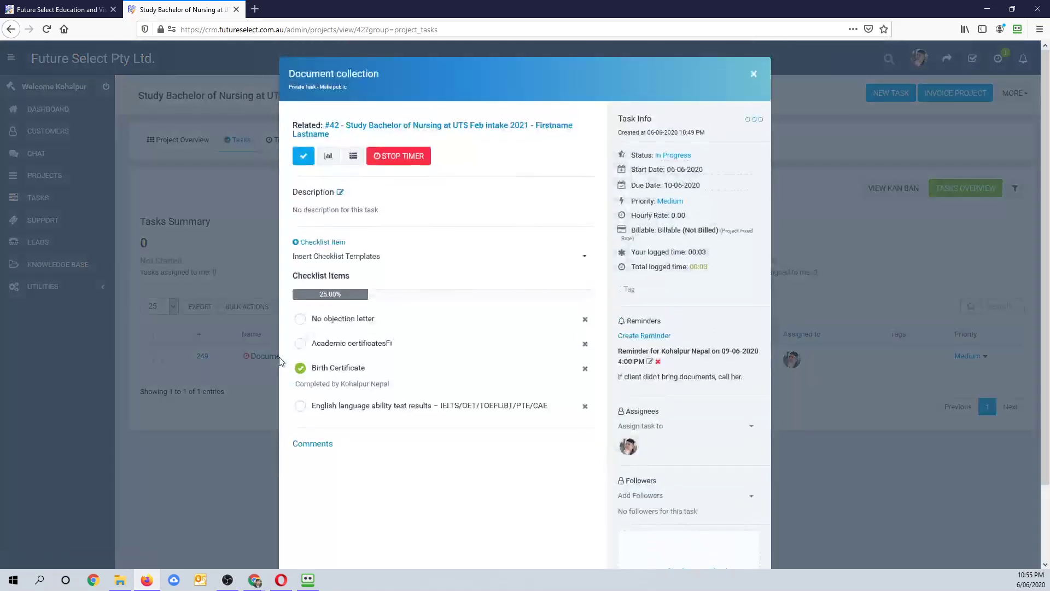
pyautogui.click(394, 164)
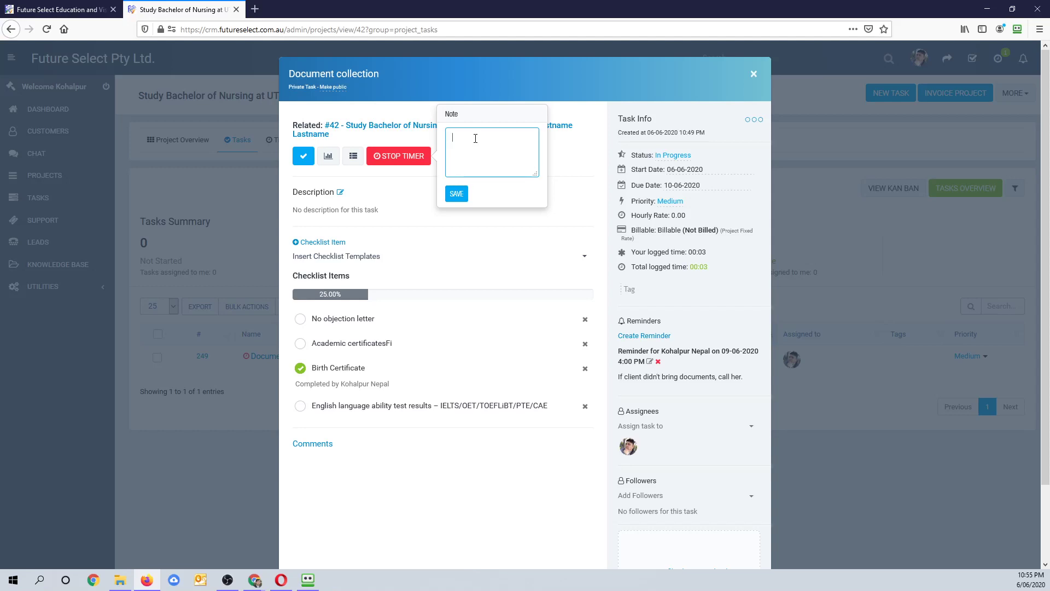
pyautogui.write('I contacted client, fill up')
pyautogui.press('BackSpace')
pyautogui.press('BackSpace')
pyautogui.press('BackSpace')
pyautogui.write('ed up her forms and g')
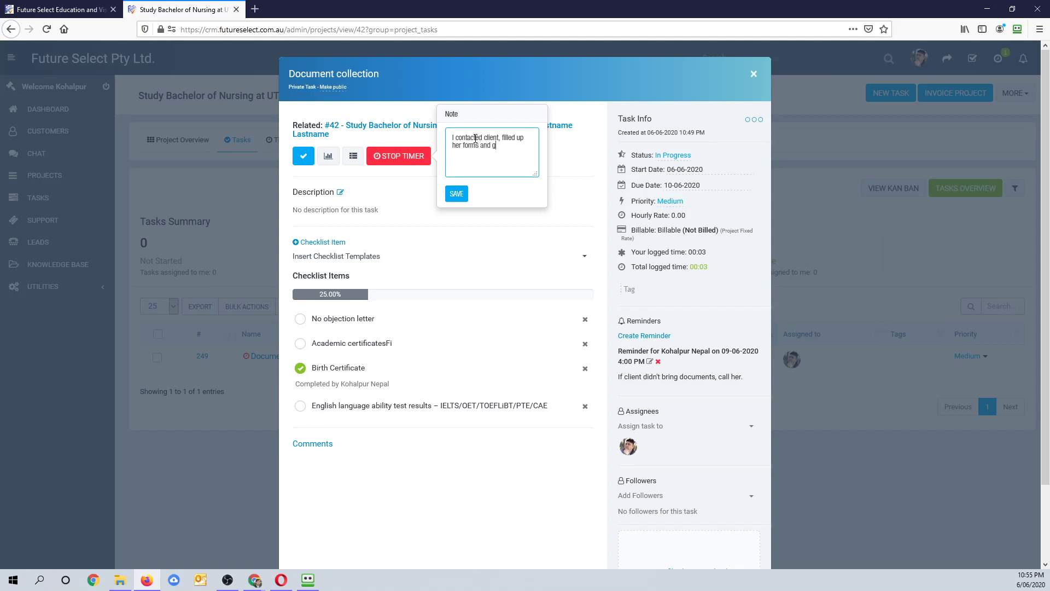
pyautogui.write('et her to check and sign')
pyautogui.click(457, 196)
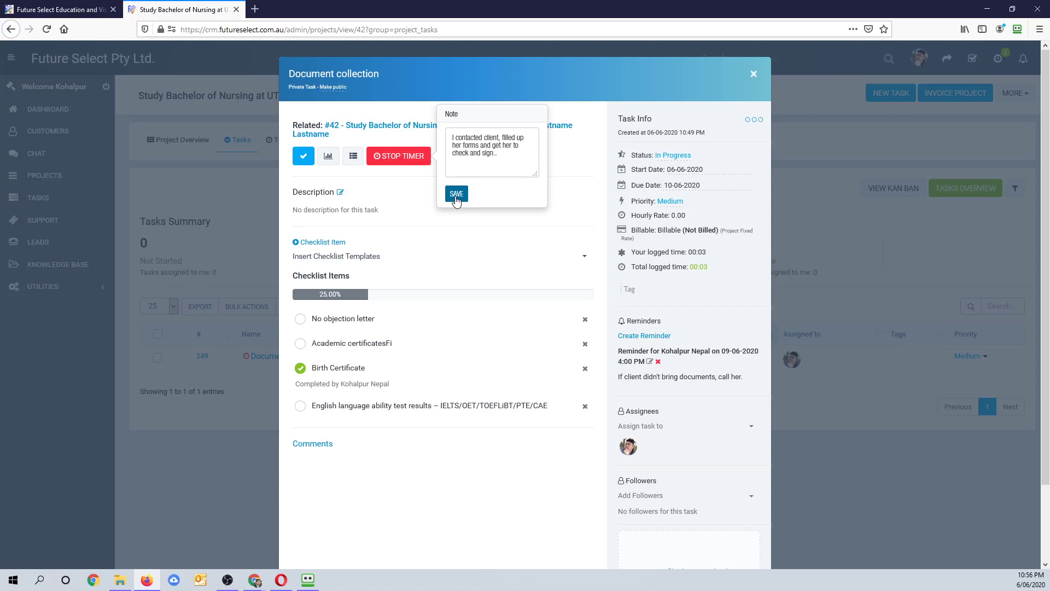
pyautogui.click(456, 195)
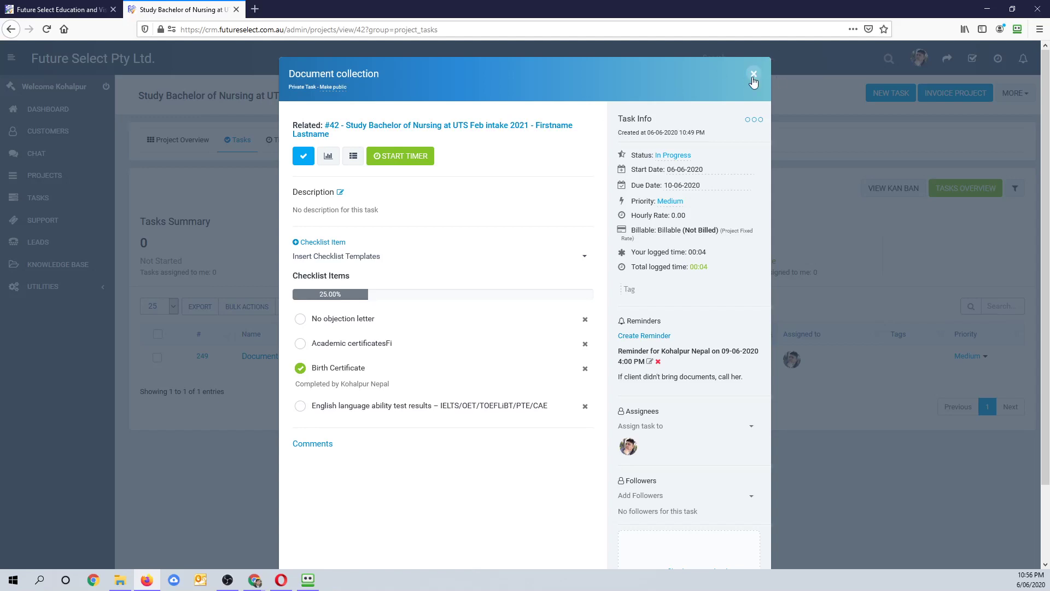
# - Review the Document collection entry's end time and note in the project timesheets
pyautogui.click(753, 75)
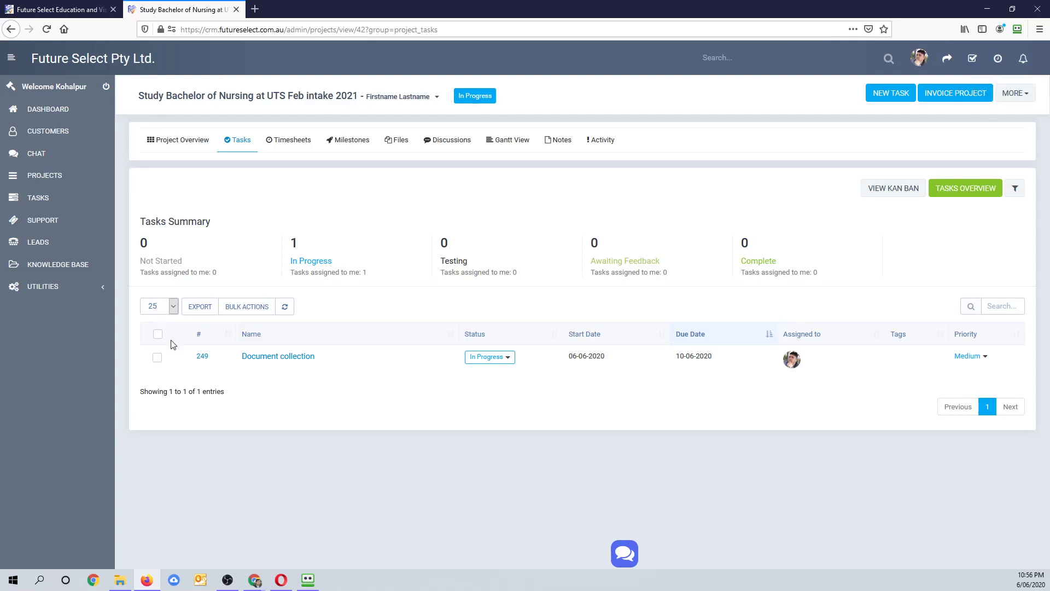
pyautogui.click(293, 145)
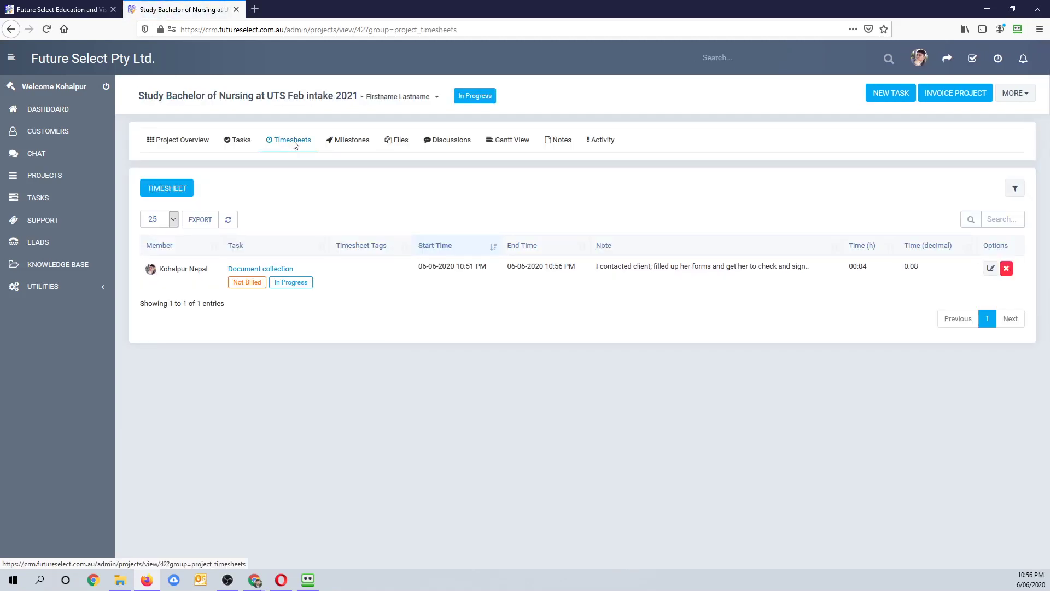
pyautogui.moveTo(486, 266); pyautogui.dragTo(581, 268)
pyautogui.moveTo(613, 267); pyautogui.dragTo(671, 266)
pyautogui.click(736, 266)
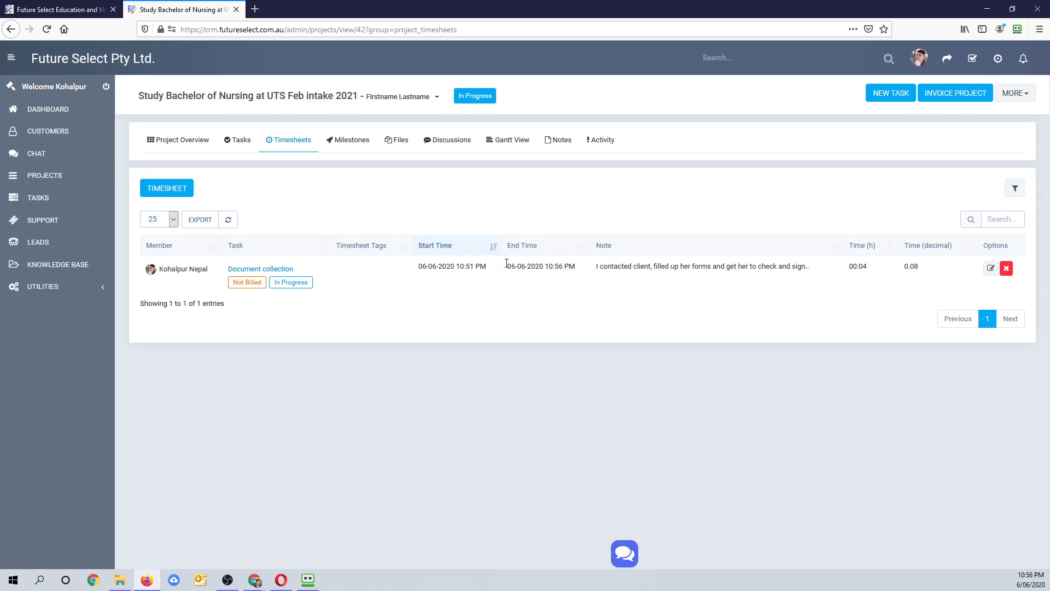
# - Browse the project's Milestones, Files and Discussions tabs
pyautogui.click(348, 140)
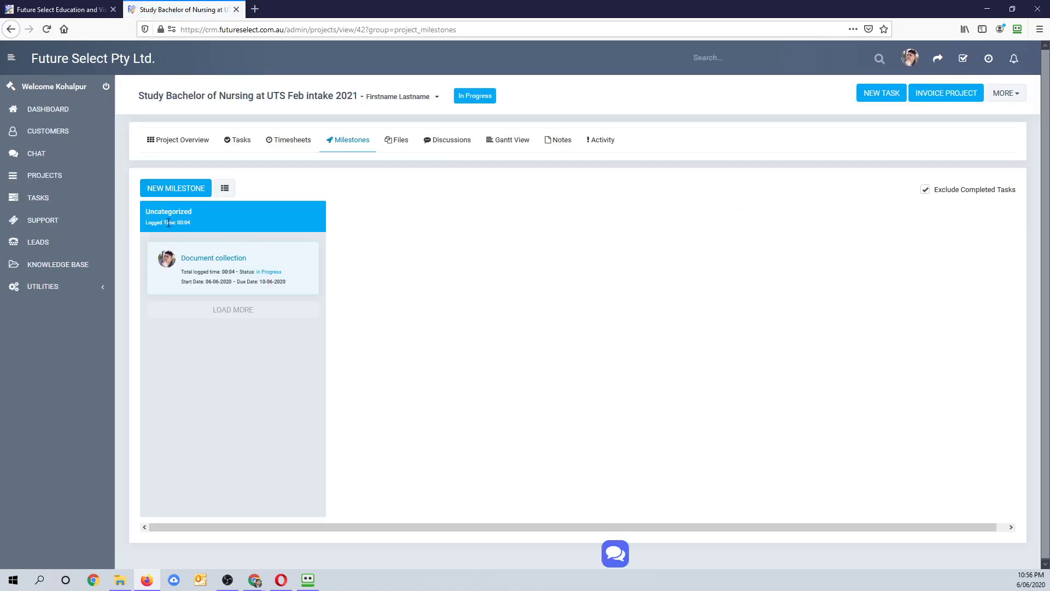
pyautogui.click(398, 144)
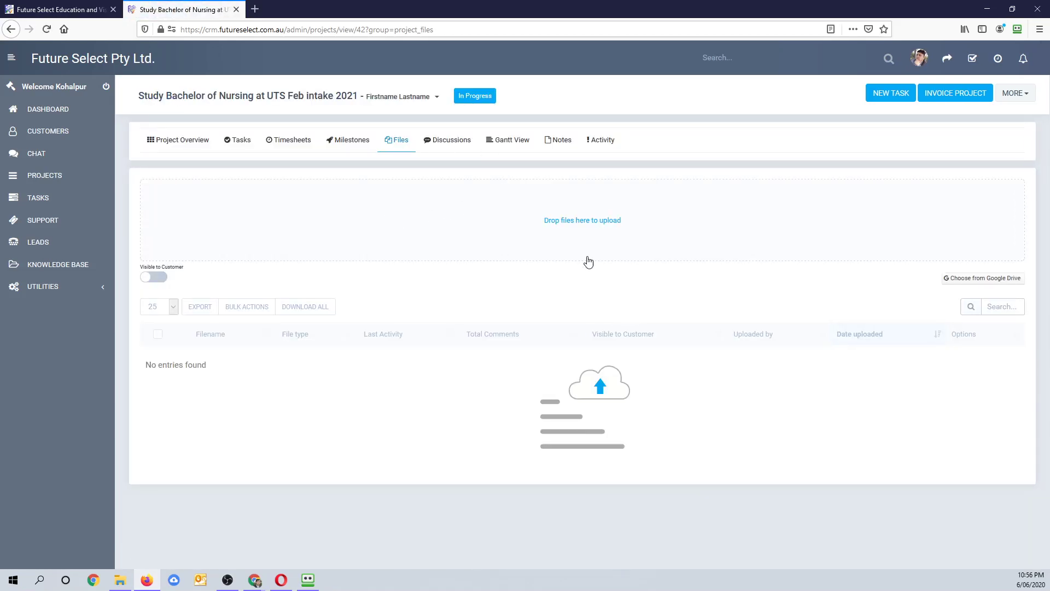
pyautogui.click(440, 143)
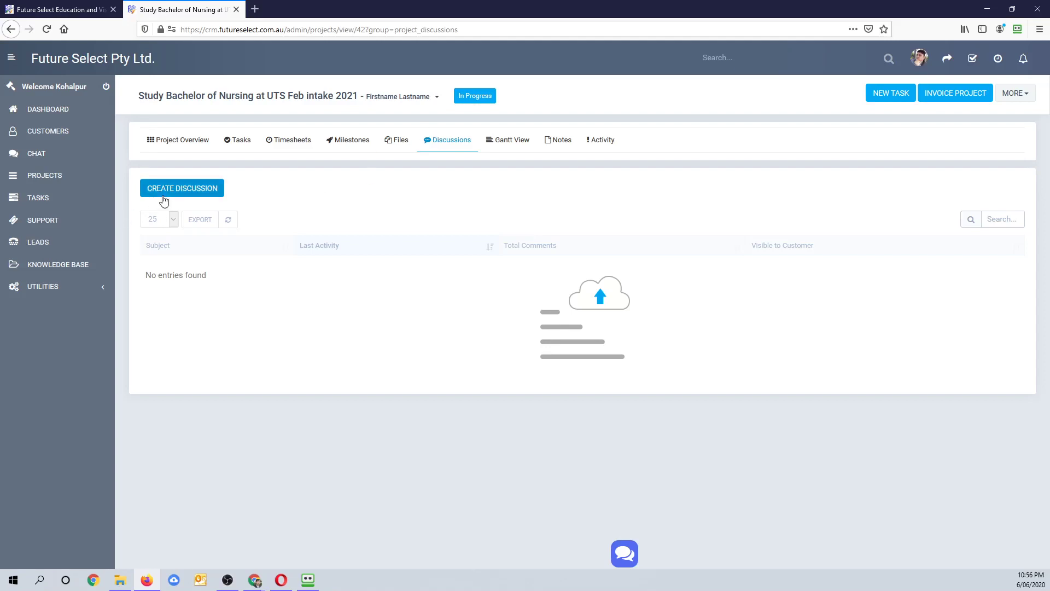
# - Start a new discussion, toggle its customer visibility, then cancel it
pyautogui.click(180, 189)
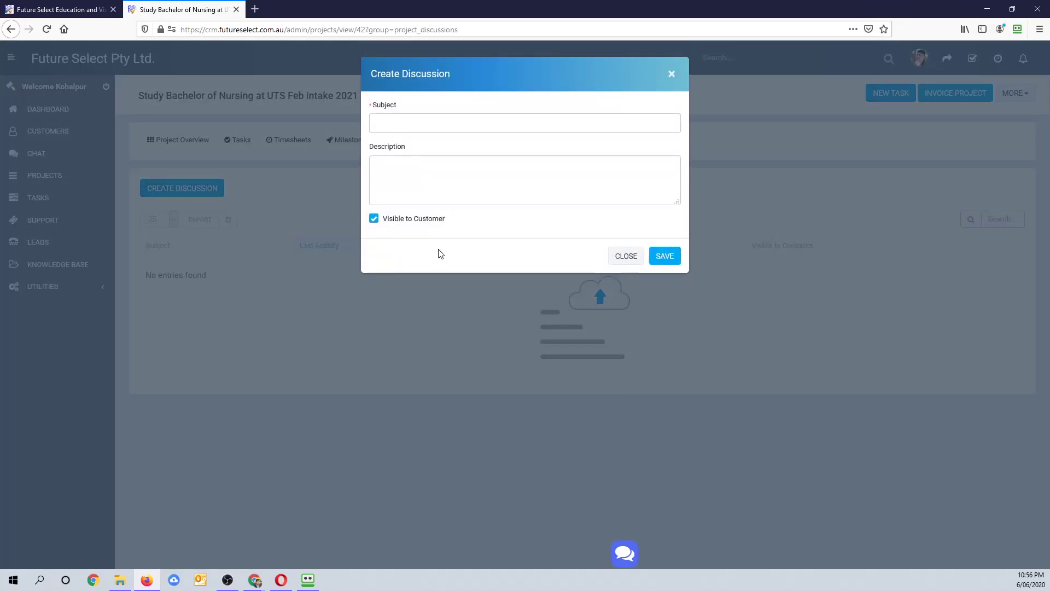
pyautogui.click(375, 220)
pyautogui.click(374, 220)
pyautogui.click(374, 221)
pyautogui.click(374, 220)
pyautogui.click(434, 188)
pyautogui.click(424, 129)
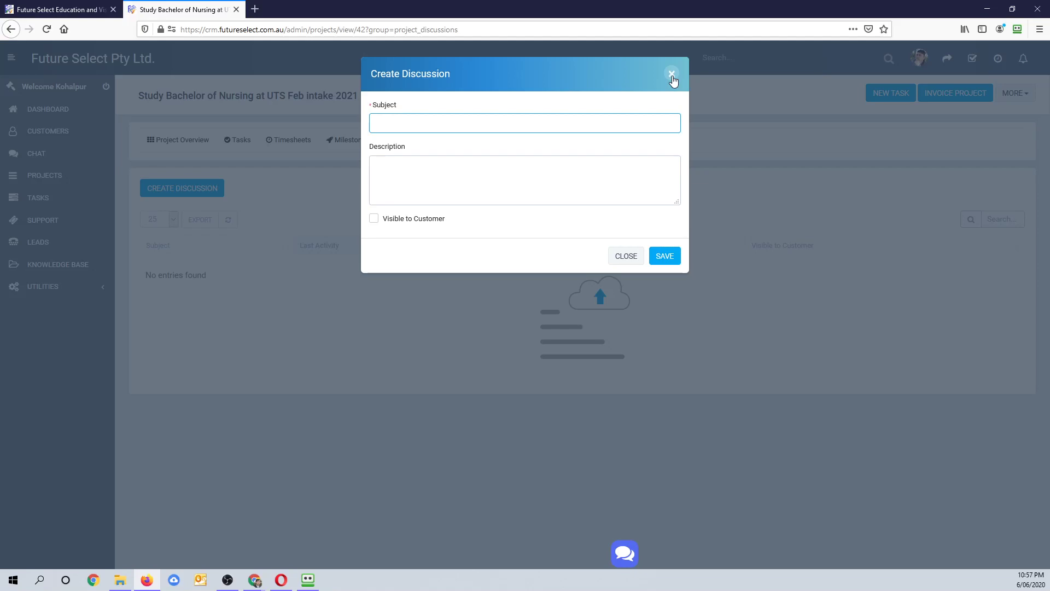
pyautogui.click(672, 75)
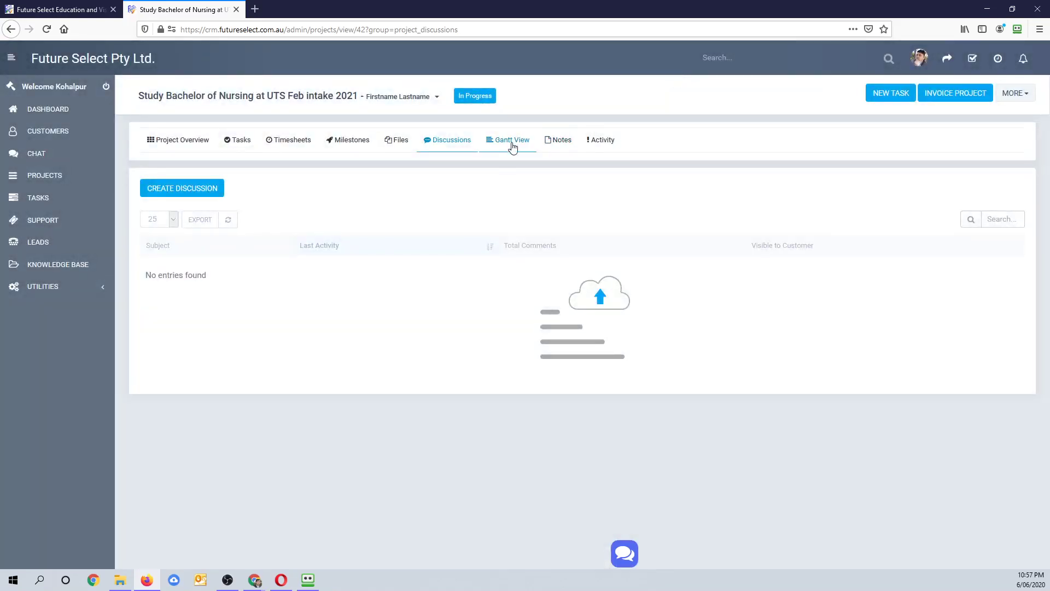
# - Go to the Discussions section, confirming Leave Page on the unsaved-changes prompt
pyautogui.click(553, 141)
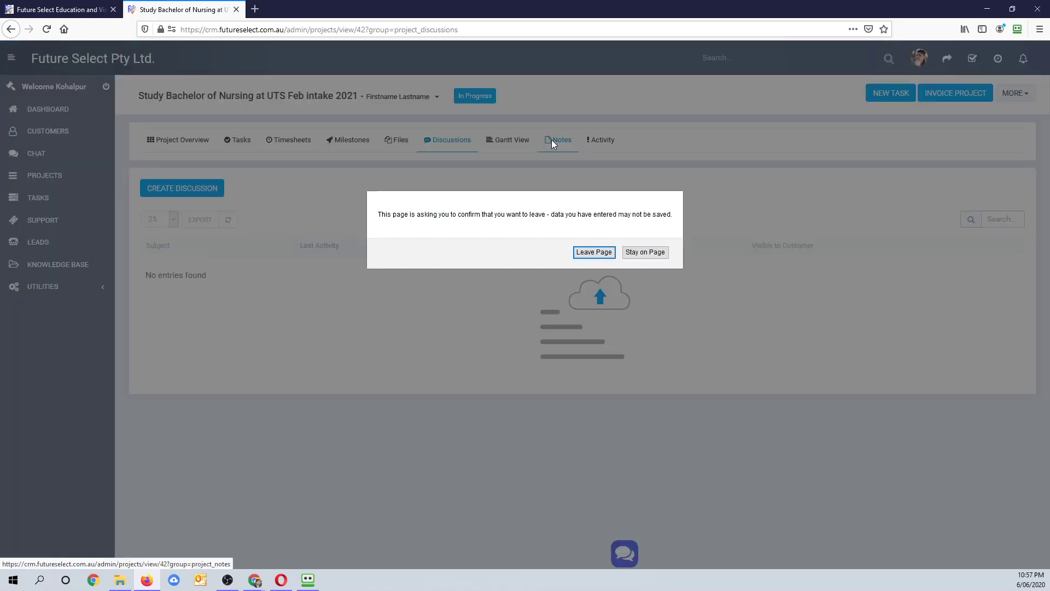
pyautogui.click(656, 255)
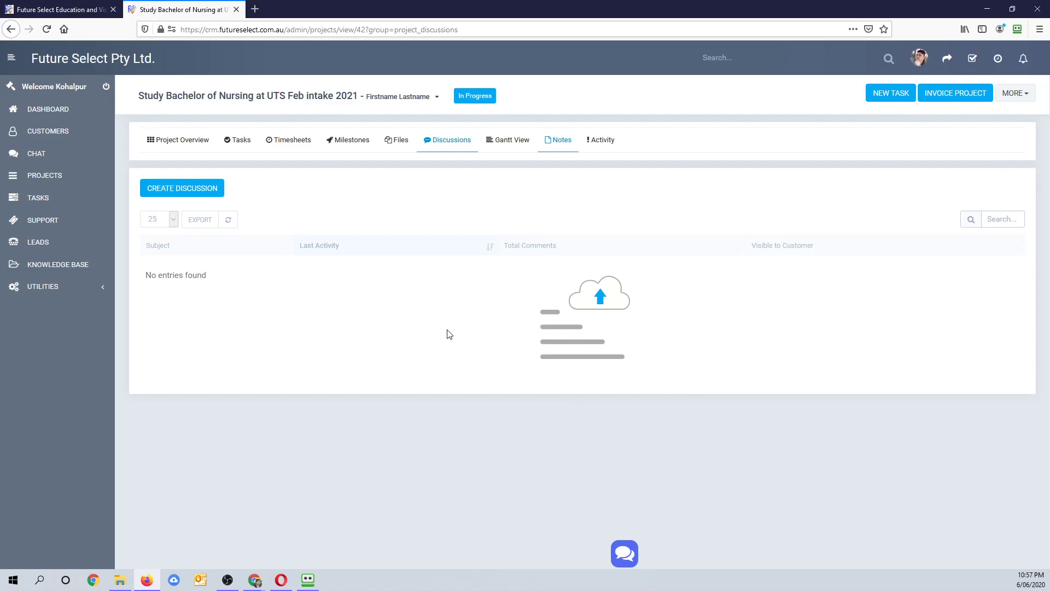
pyautogui.click(506, 155)
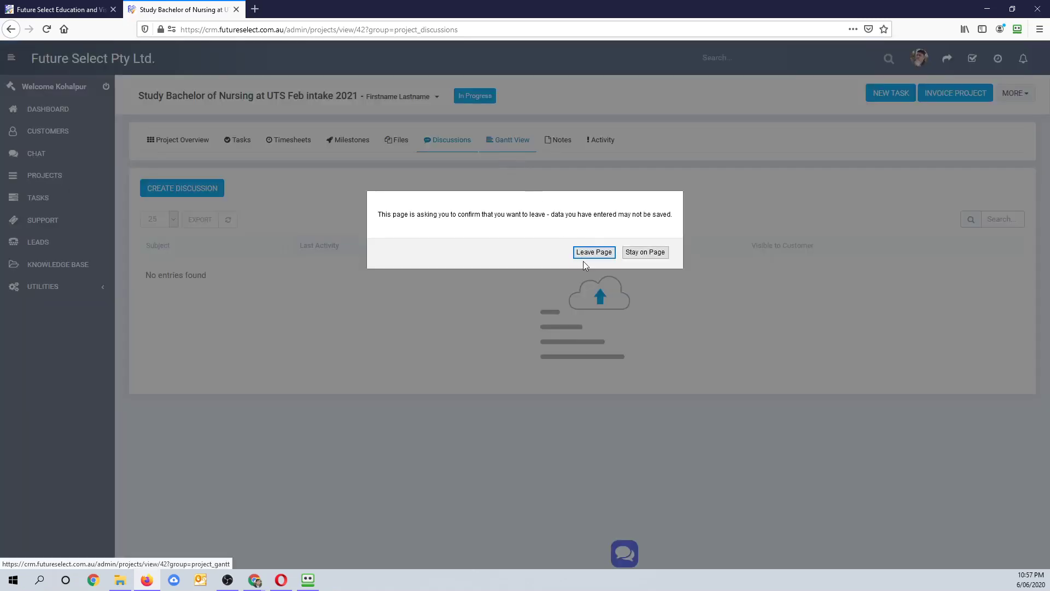
pyautogui.click(644, 255)
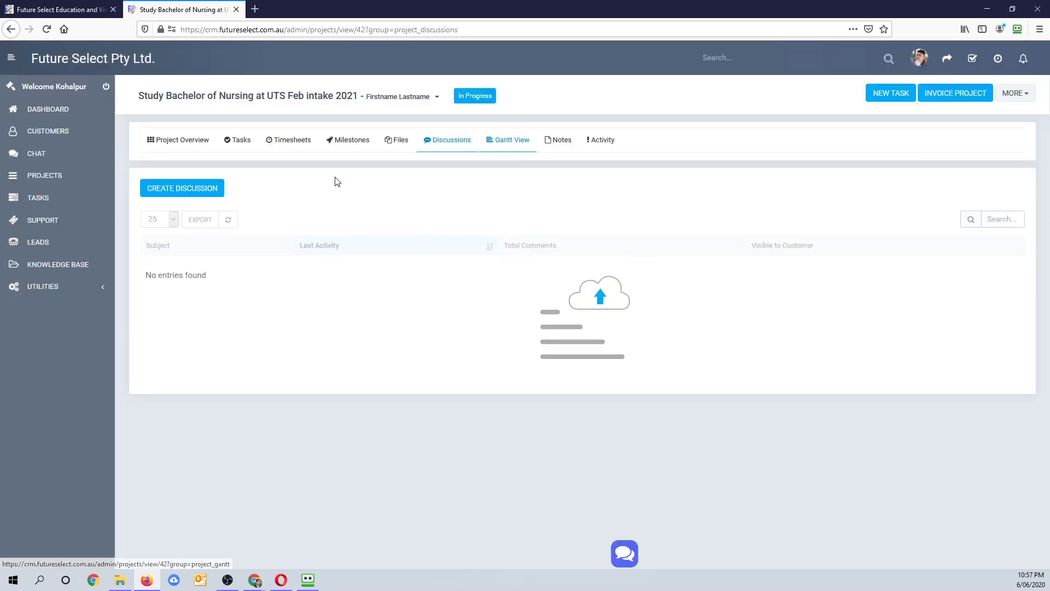
pyautogui.click(298, 143)
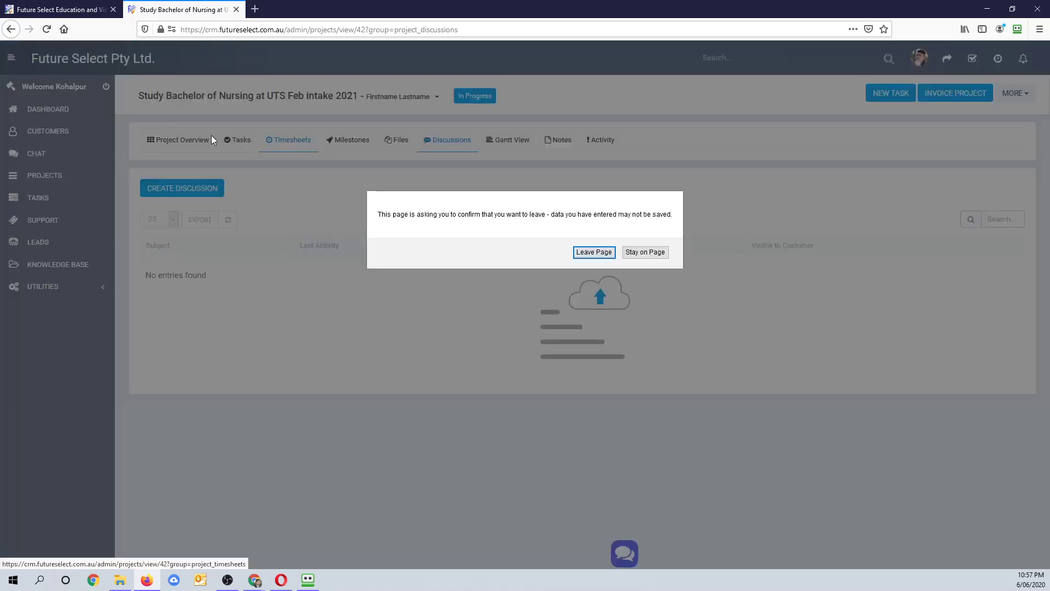
pyautogui.click(642, 256)
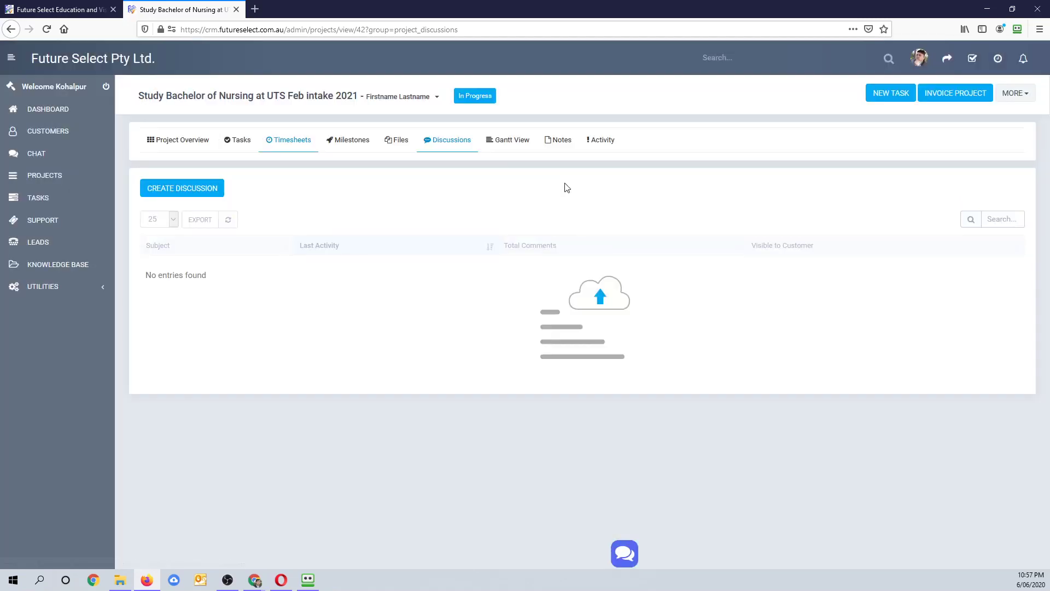
pyautogui.click(445, 141)
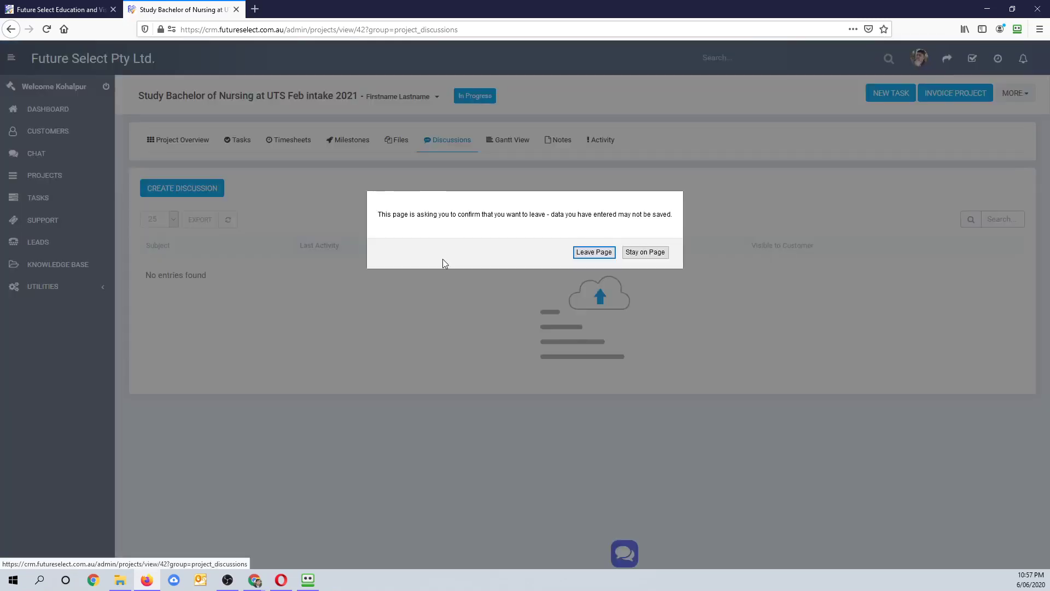
pyautogui.click(595, 252)
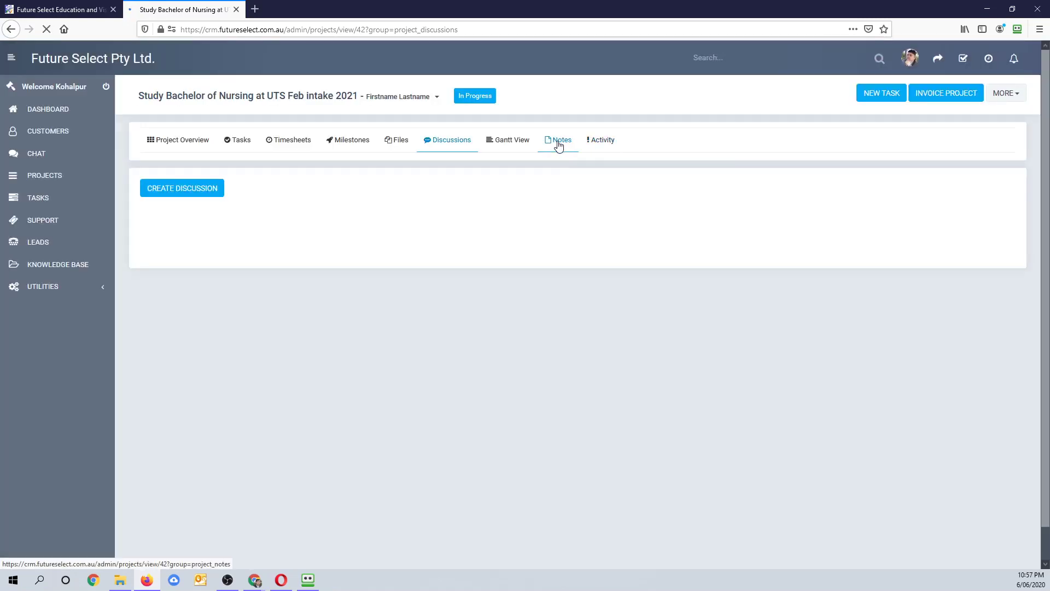
# - View the Notes then Activity tabs and highlight the project-created and team-member-added entries
pyautogui.click(558, 141)
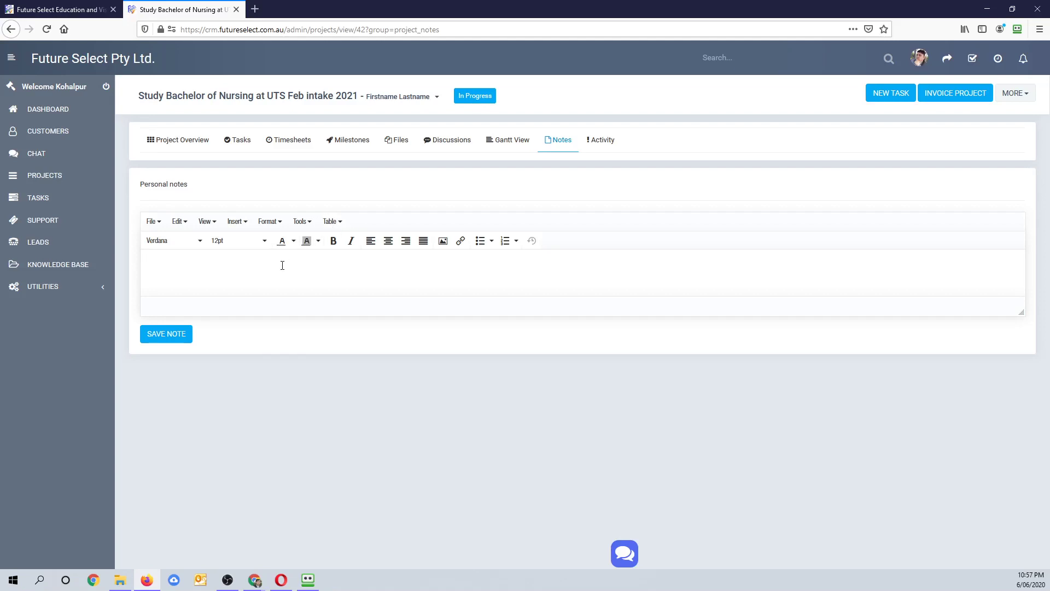
pyautogui.click(603, 140)
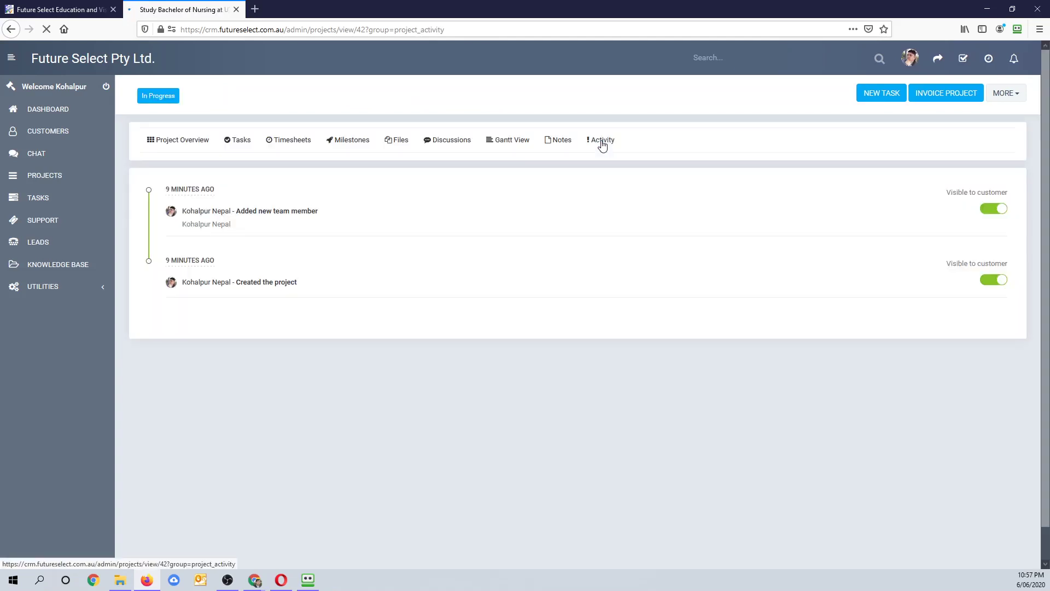
pyautogui.moveTo(203, 211); pyautogui.dragTo(306, 298)
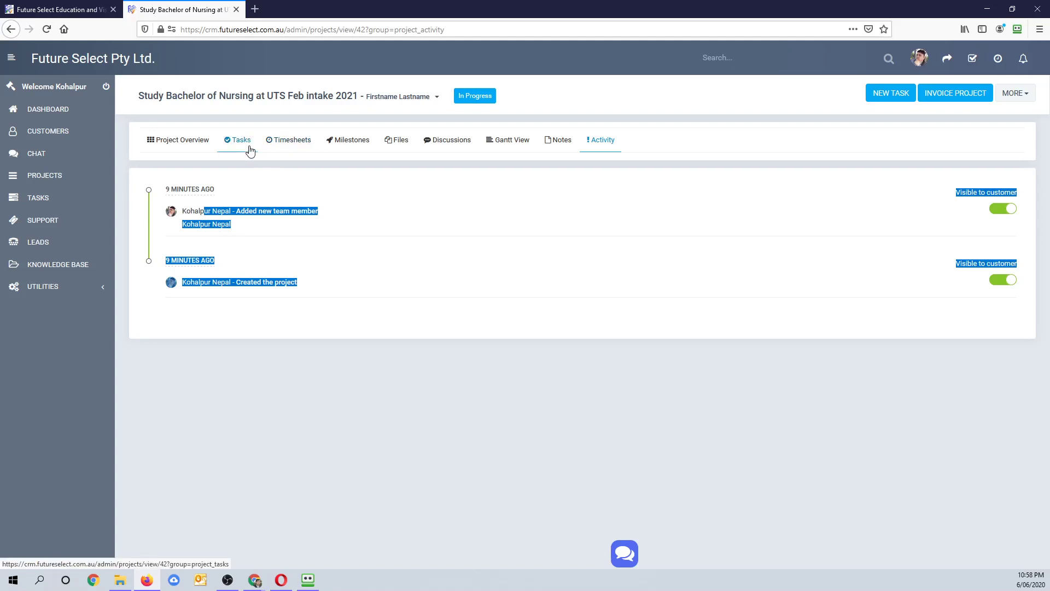
# - Mark the Document collection task complete from project #42's timesheets, then return to the project overview
pyautogui.click(271, 144)
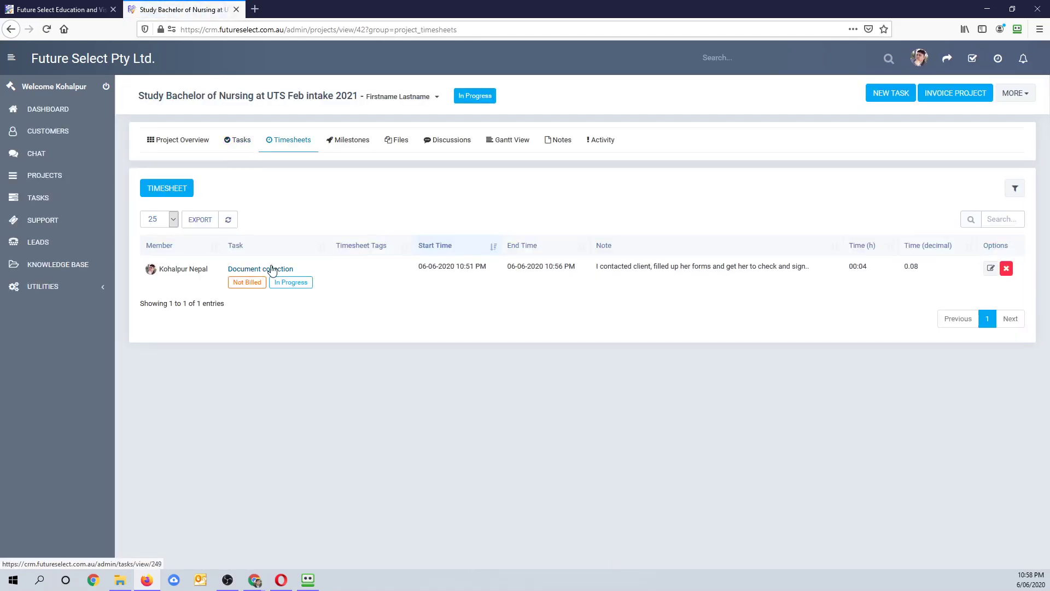
pyautogui.click(266, 268)
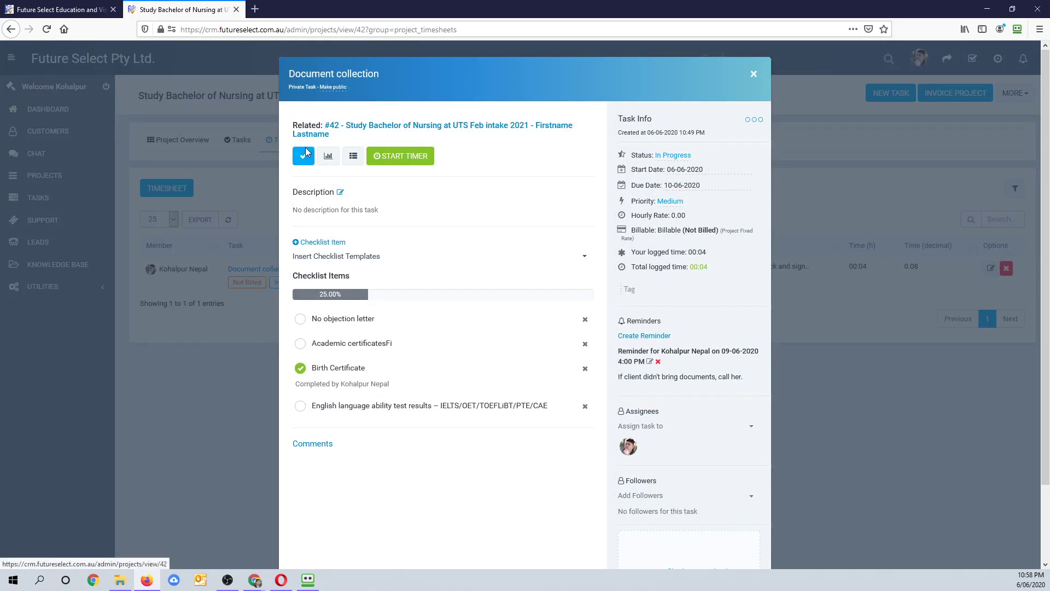
pyautogui.click(303, 159)
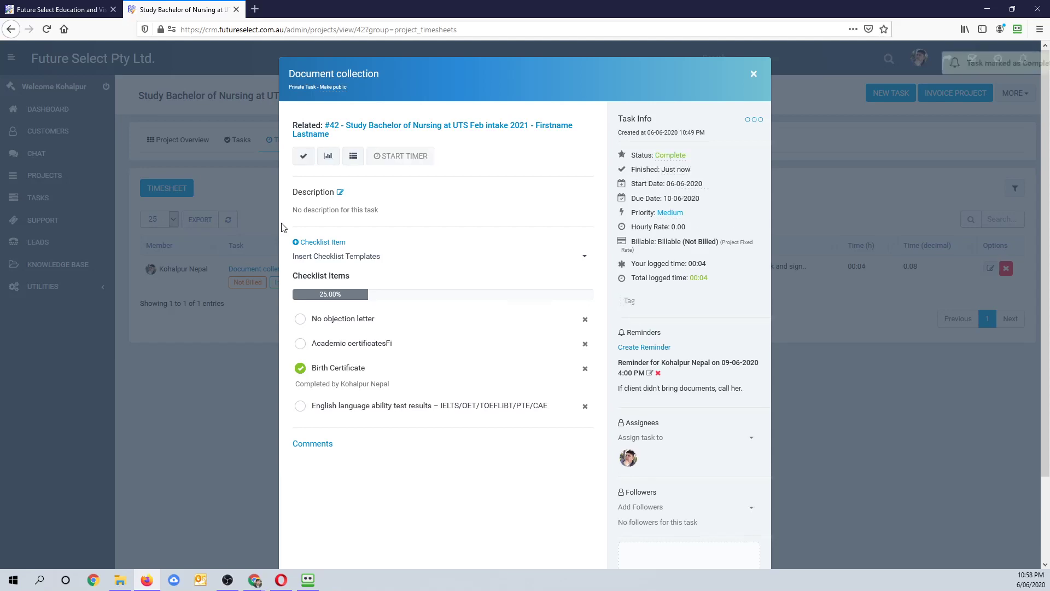
pyautogui.click(755, 75)
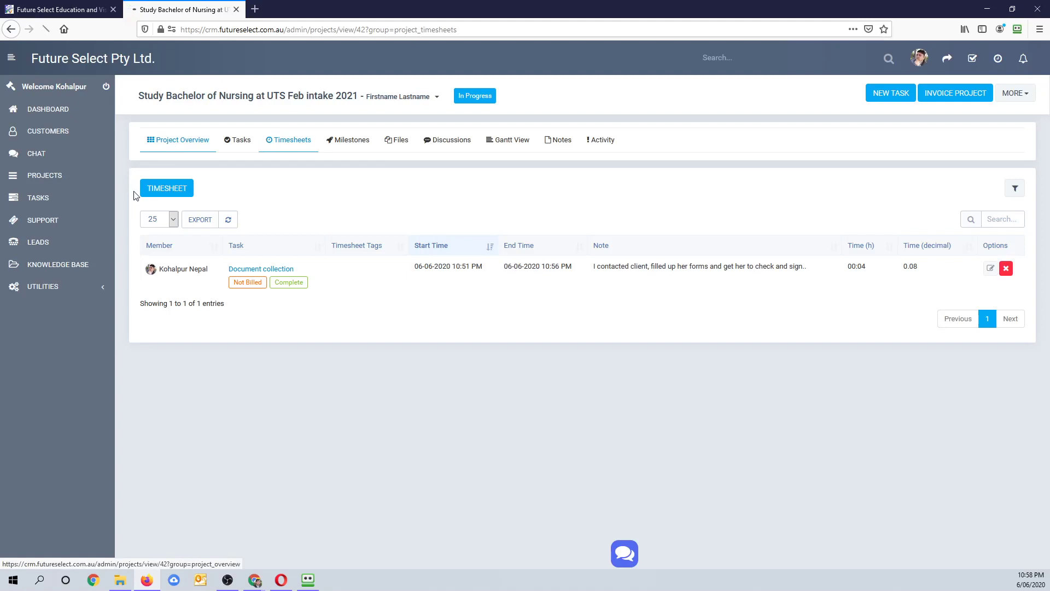
pyautogui.click(176, 145)
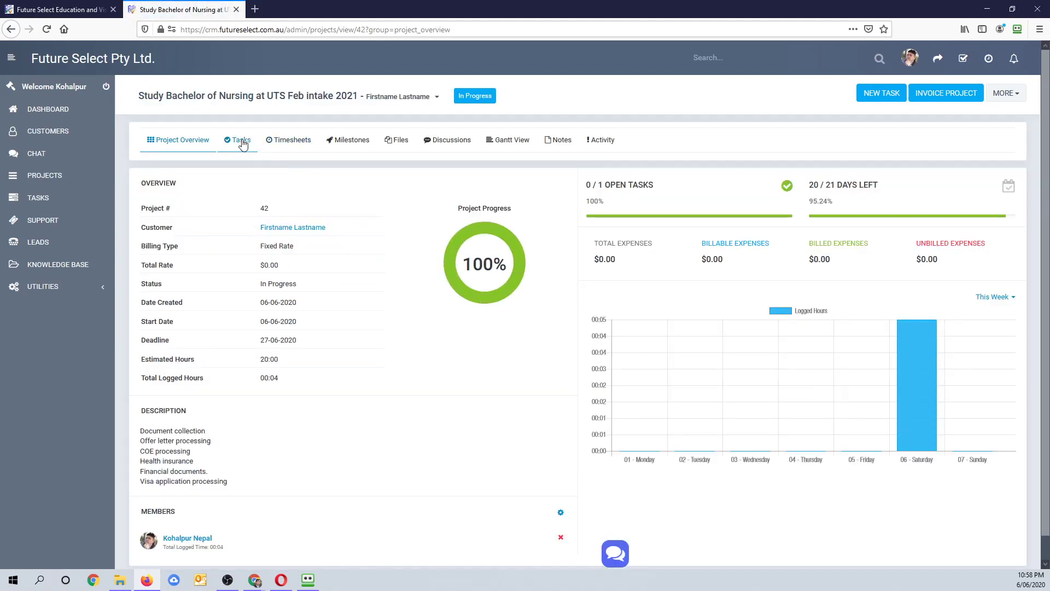
# - Check the Complete task count in project #42's task list and in the full task list, opened in a new tab
pyautogui.click(224, 156)
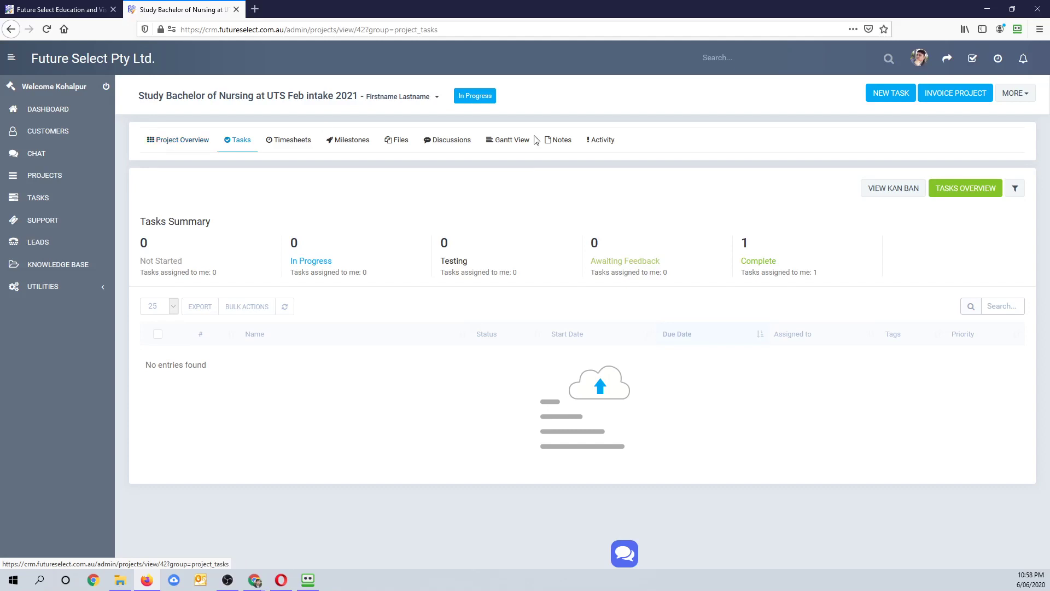
pyautogui.doubleClick(747, 262)
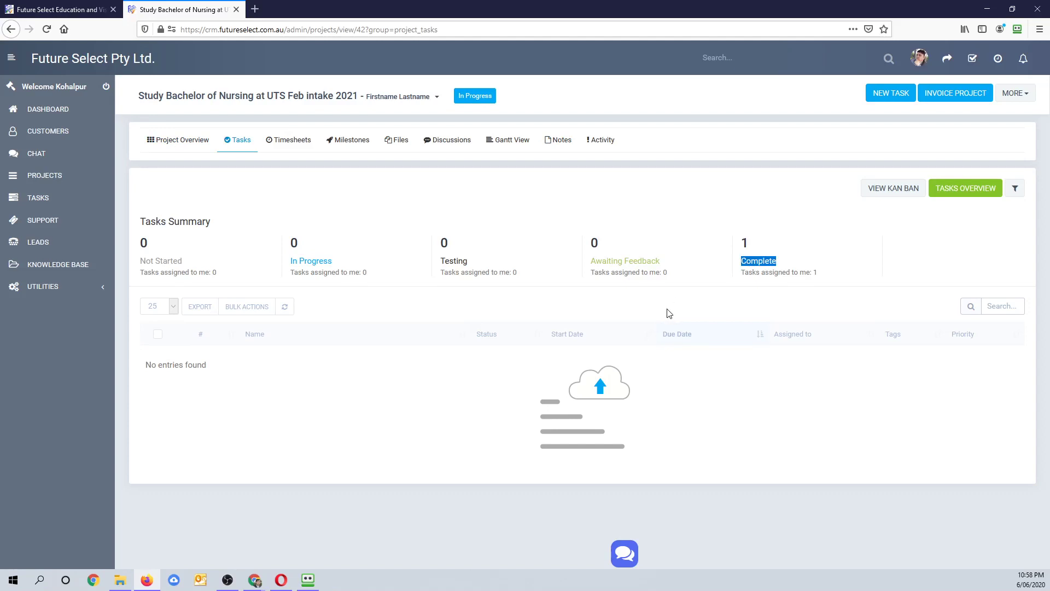
pyautogui.middleClick(51, 201)
pyautogui.click(298, 9)
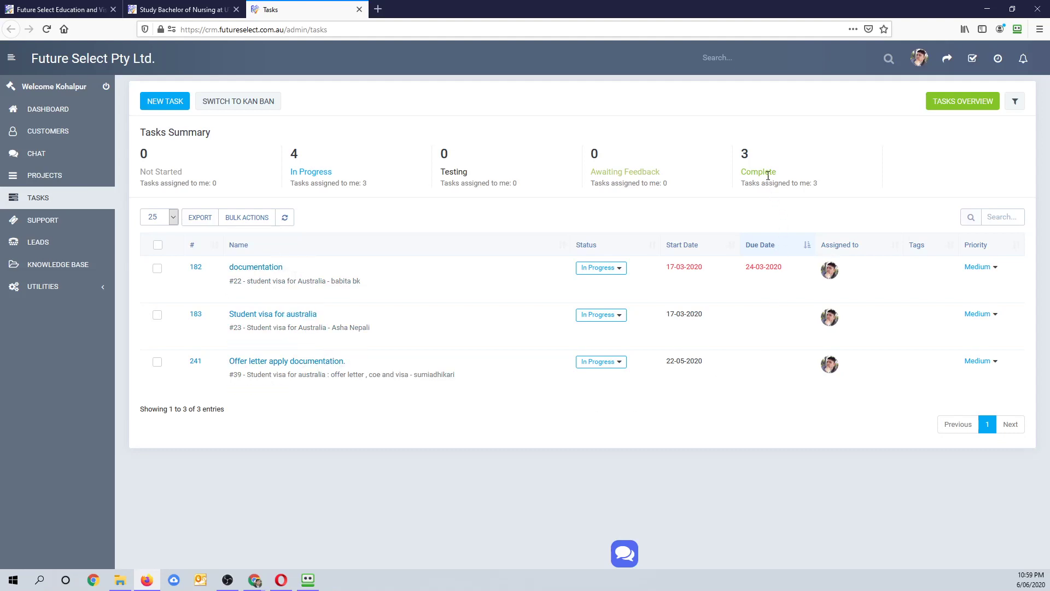
pyautogui.doubleClick(750, 172)
# - Return to the project's tab and go to the admin dashboard
pyautogui.click(143, 7)
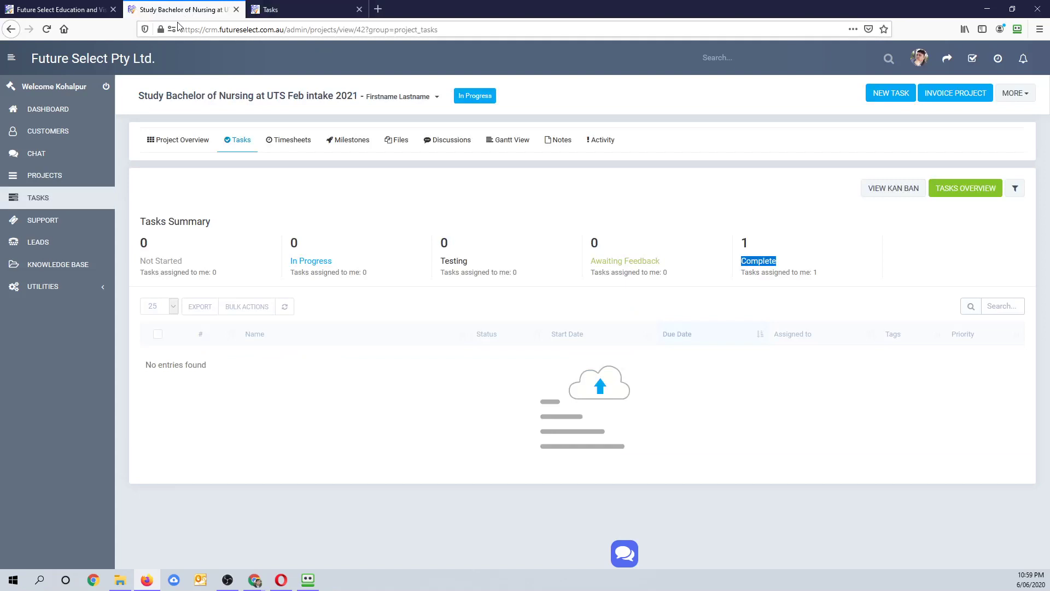
pyautogui.click(763, 258)
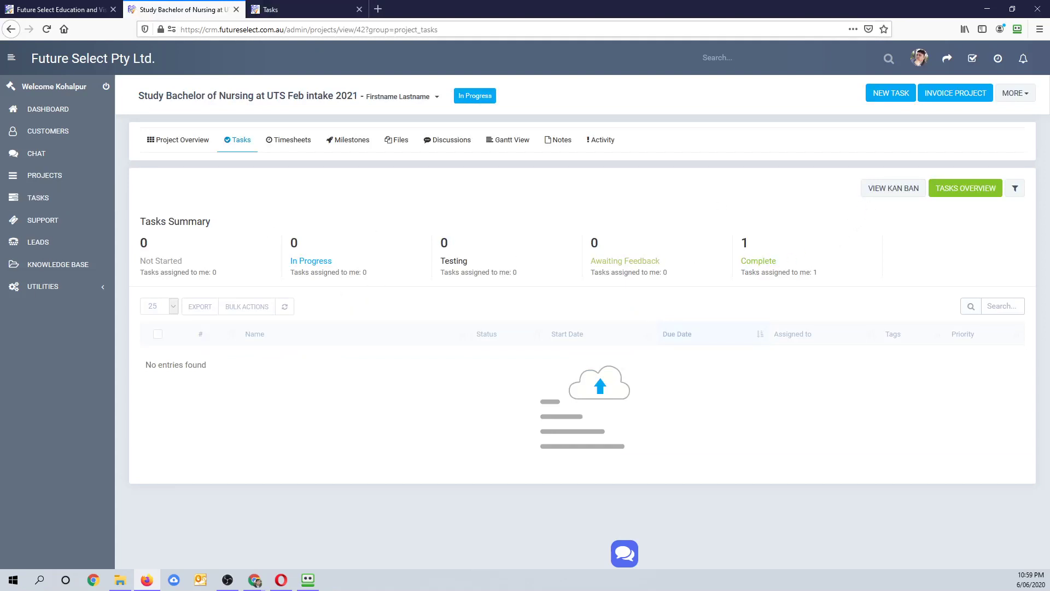
pyautogui.click(39, 115)
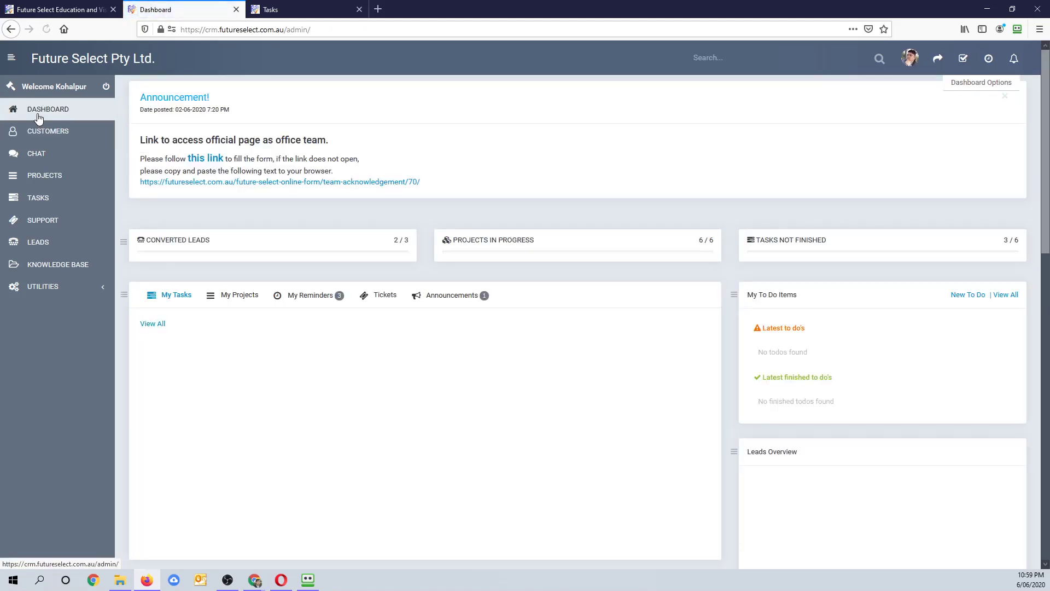
# - Move the floating chat bubble to the bottom-right and open then collapse the staff chat contact list
pyautogui.click(42, 134)
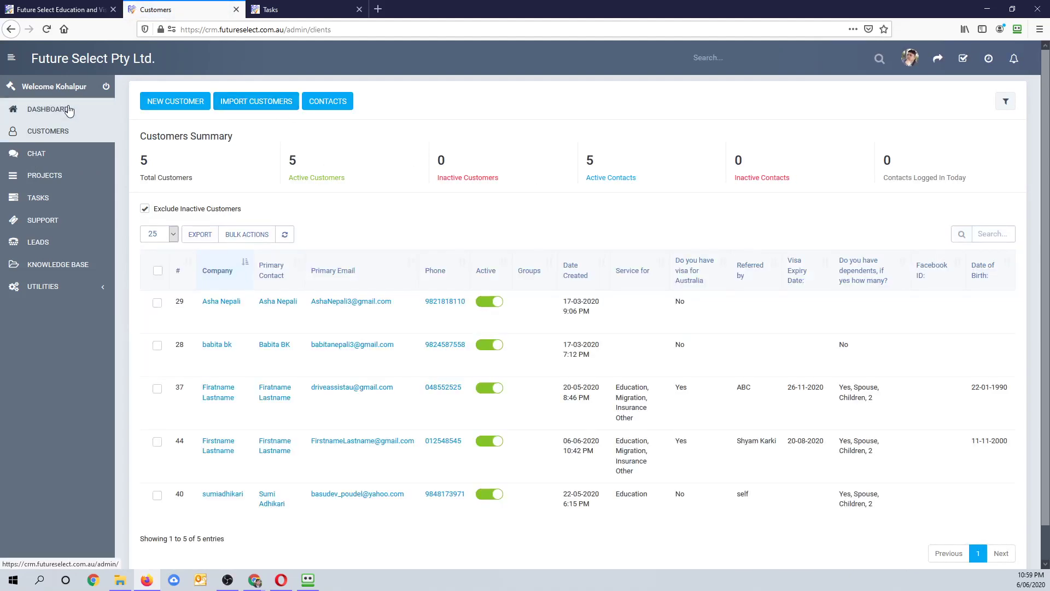
pyautogui.click(49, 109)
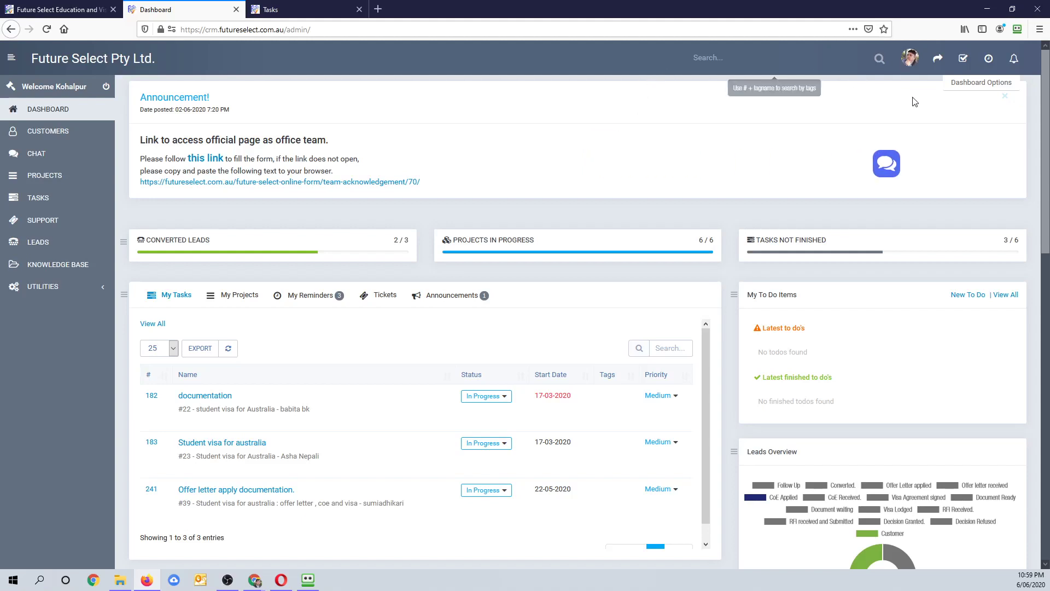
pyautogui.moveTo(902, 346); pyautogui.dragTo(1014, 584)
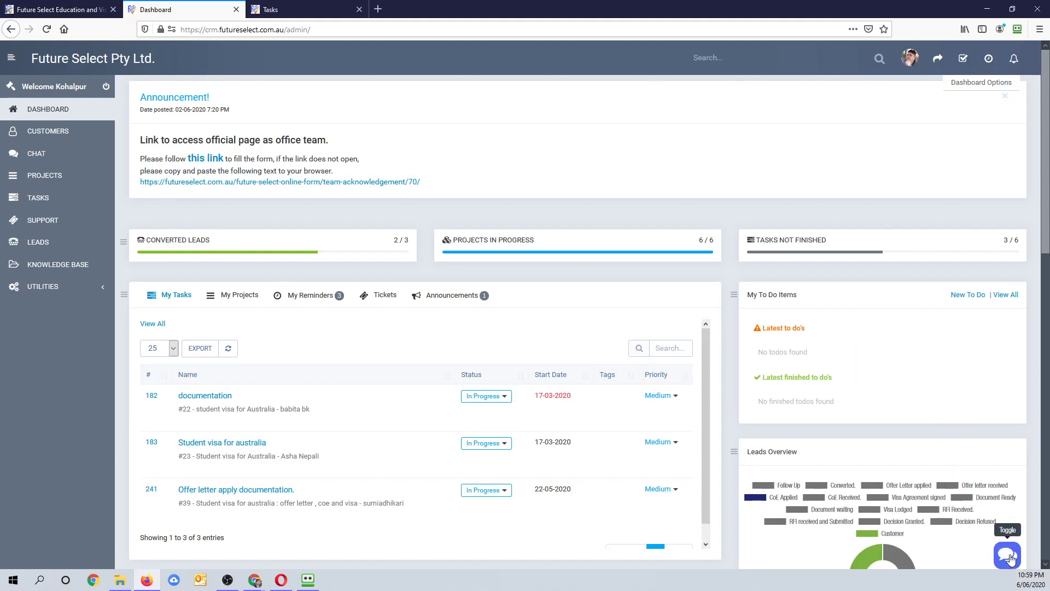
pyautogui.click(1009, 556)
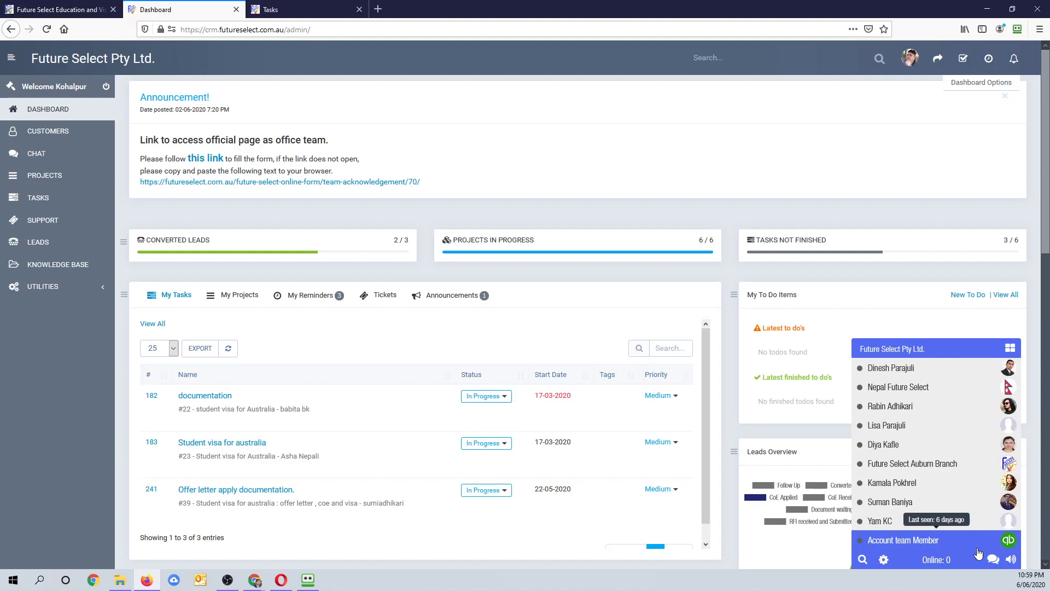
pyautogui.click(994, 559)
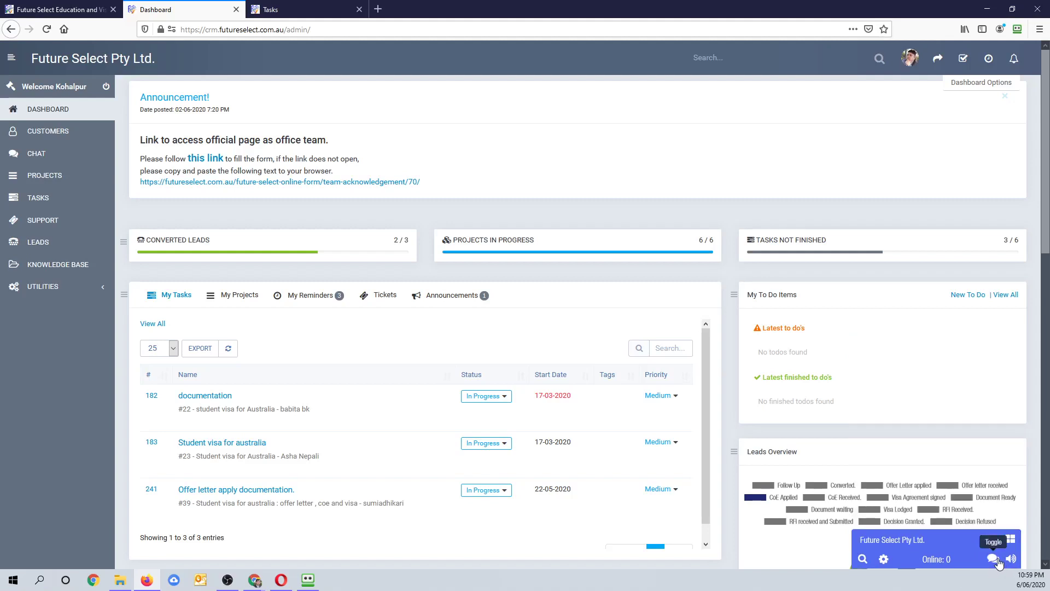
# - Drag the chat bubble over the Projects In Progress card and To Do panel, then open Customers
pyautogui.moveTo(1008, 564); pyautogui.dragTo(362, 258)
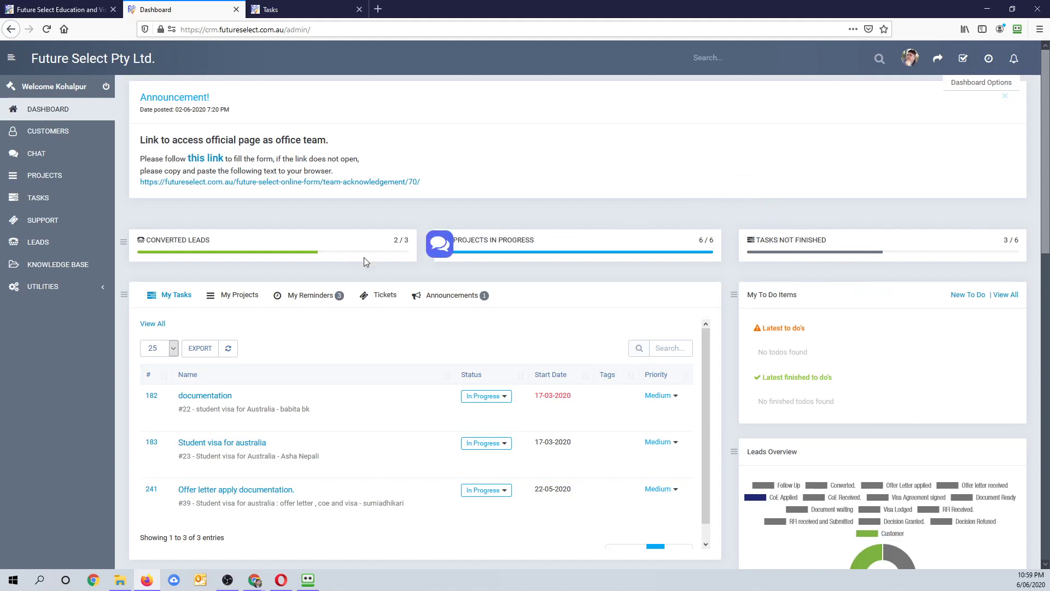
pyautogui.moveTo(441, 244); pyautogui.dragTo(942, 355)
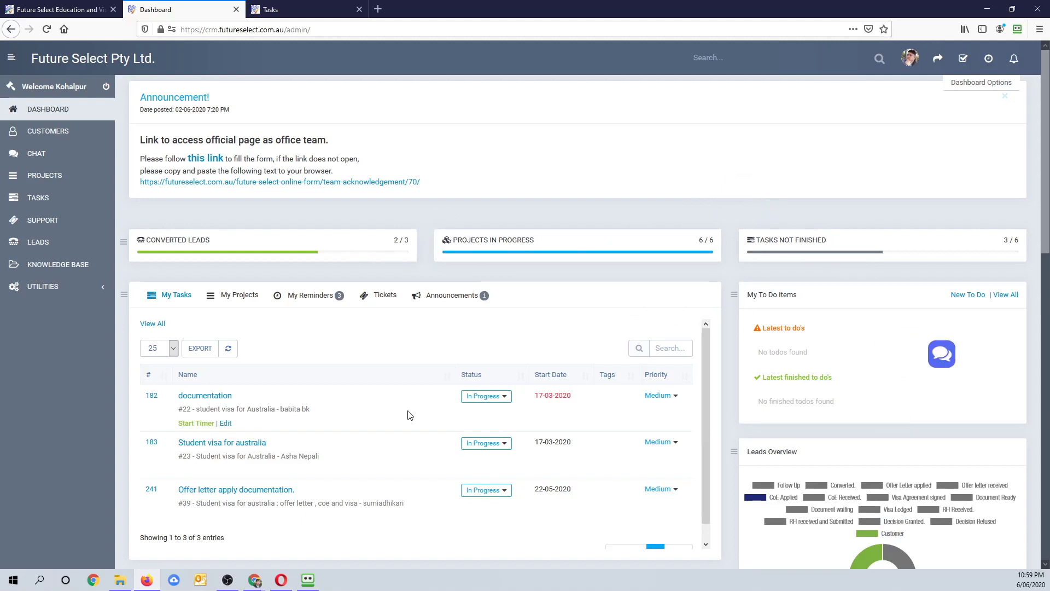
pyautogui.click(48, 141)
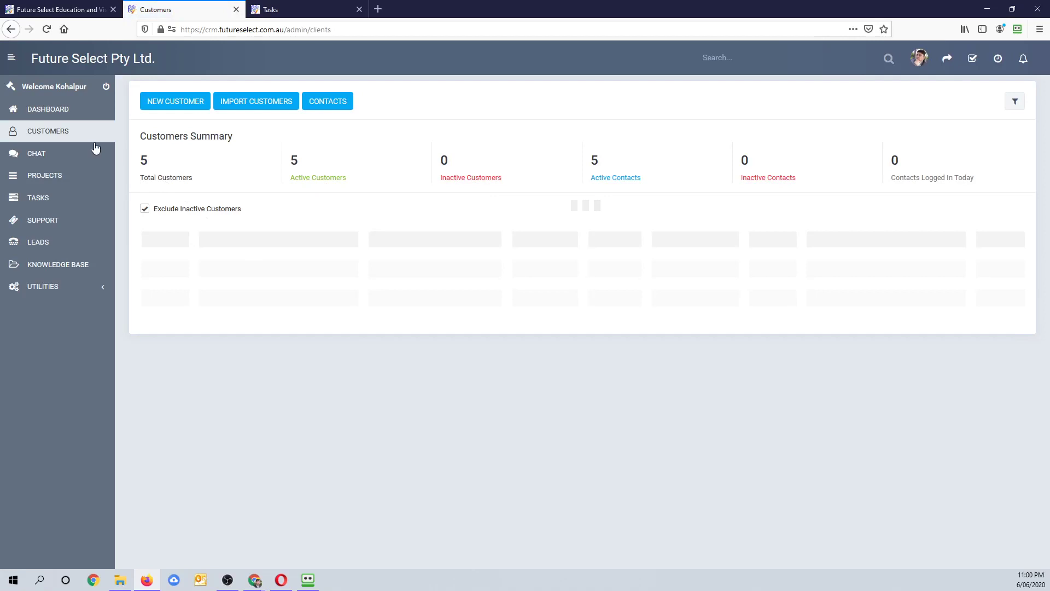
# - Browse the full-page chat's client conversations and staff chat list
pyautogui.click(29, 156)
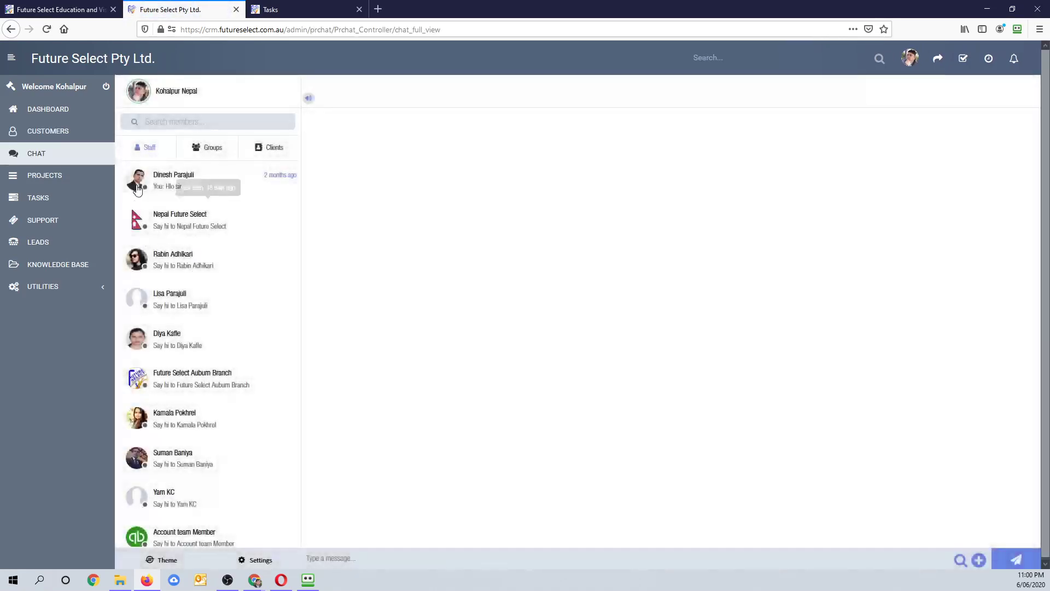
pyautogui.click(183, 183)
pyautogui.click(276, 151)
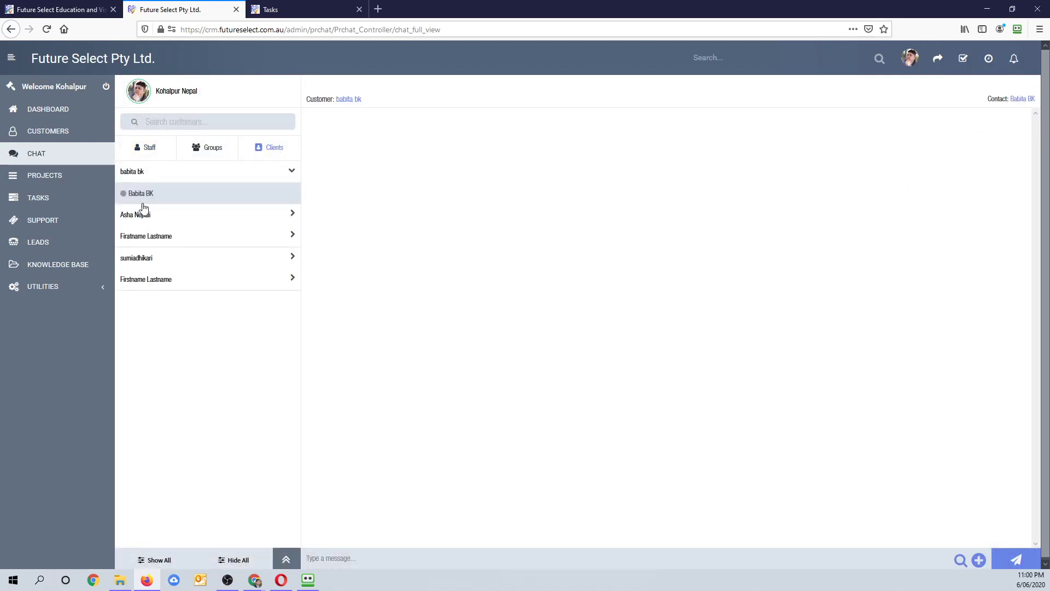
pyautogui.click(137, 152)
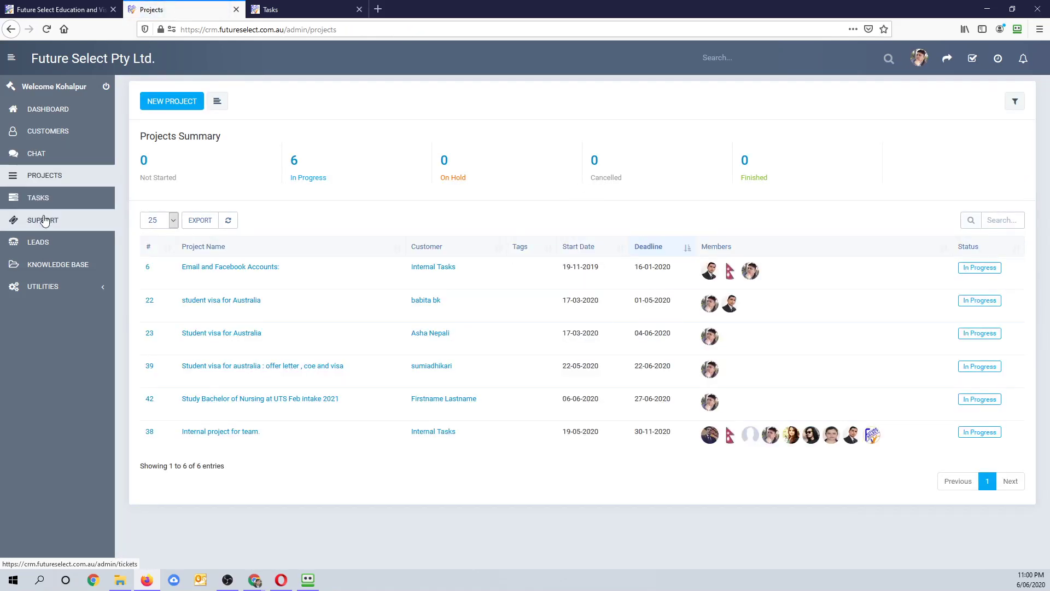
# - Visit Support tickets and Leads, open the Knowledge Base articles, and expand the Utilities group
pyautogui.click(43, 220)
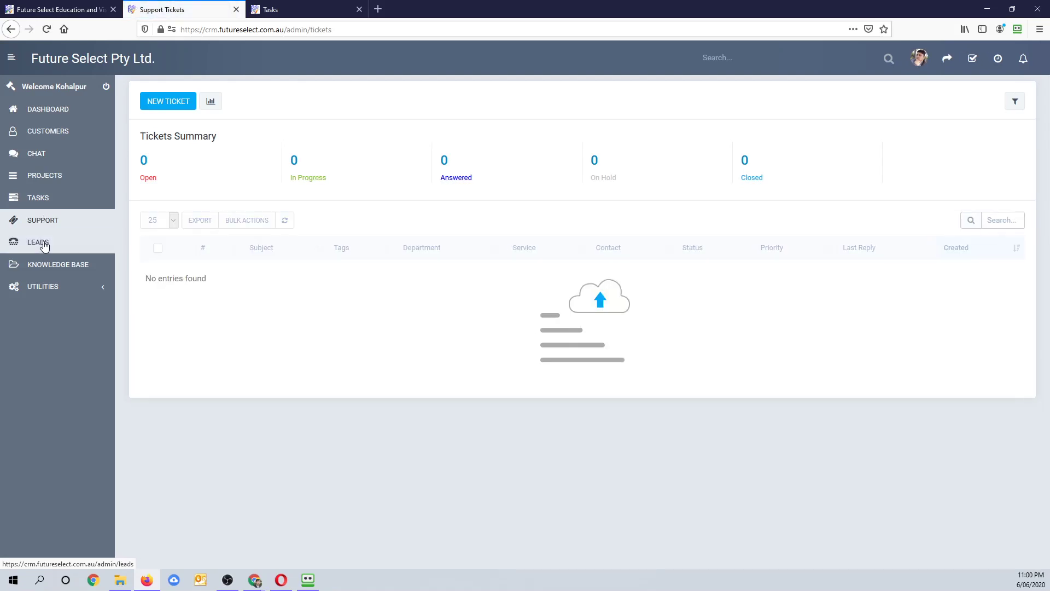
pyautogui.click(41, 245)
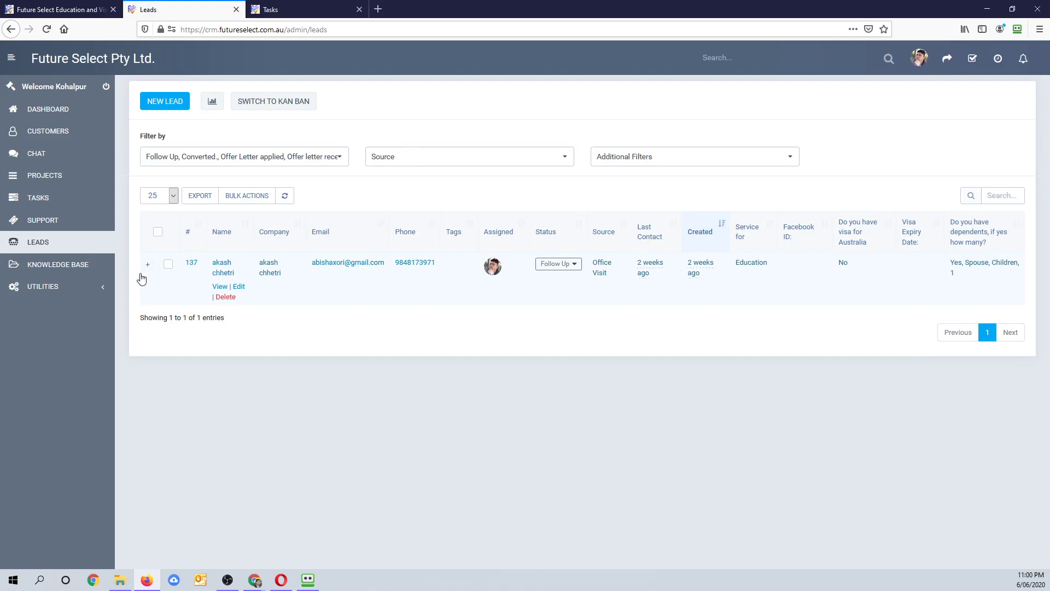
pyautogui.click(70, 268)
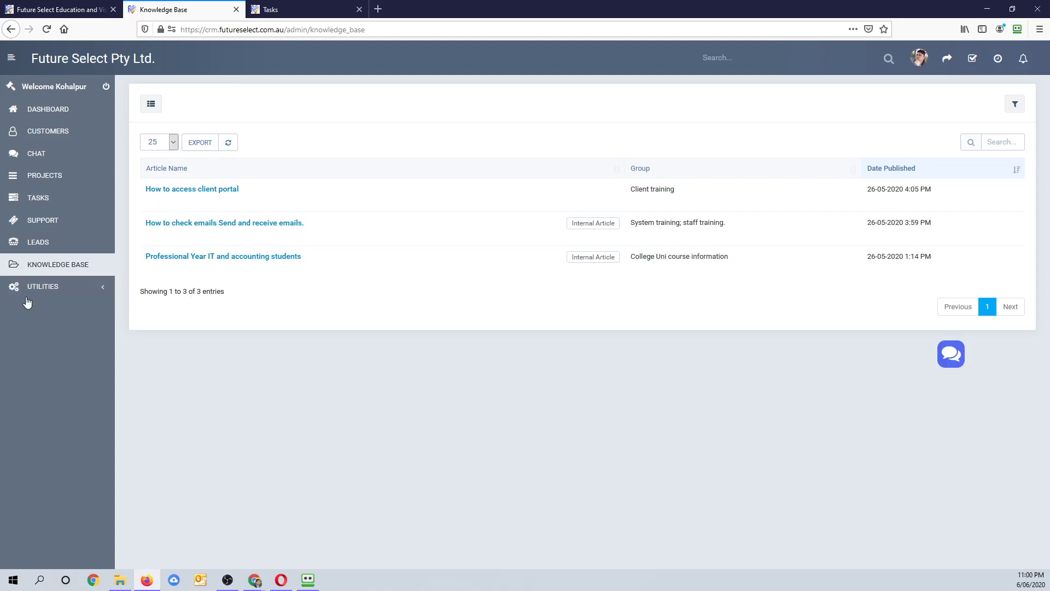
pyautogui.click(40, 294)
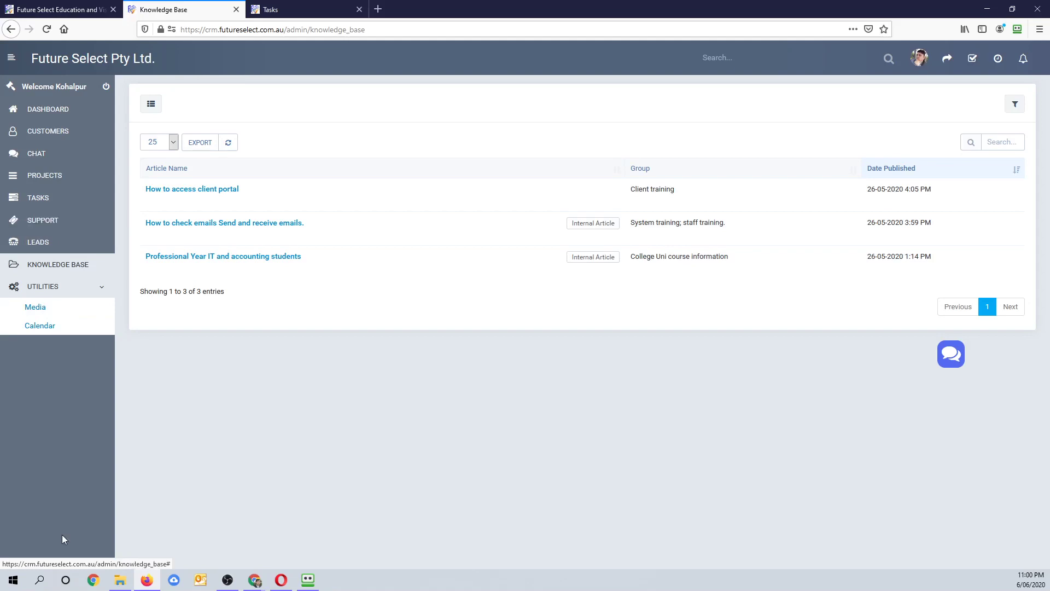
# - Bring the Opera window with the Future Select website forward, maximize it, and select its address
pyautogui.click(281, 581)
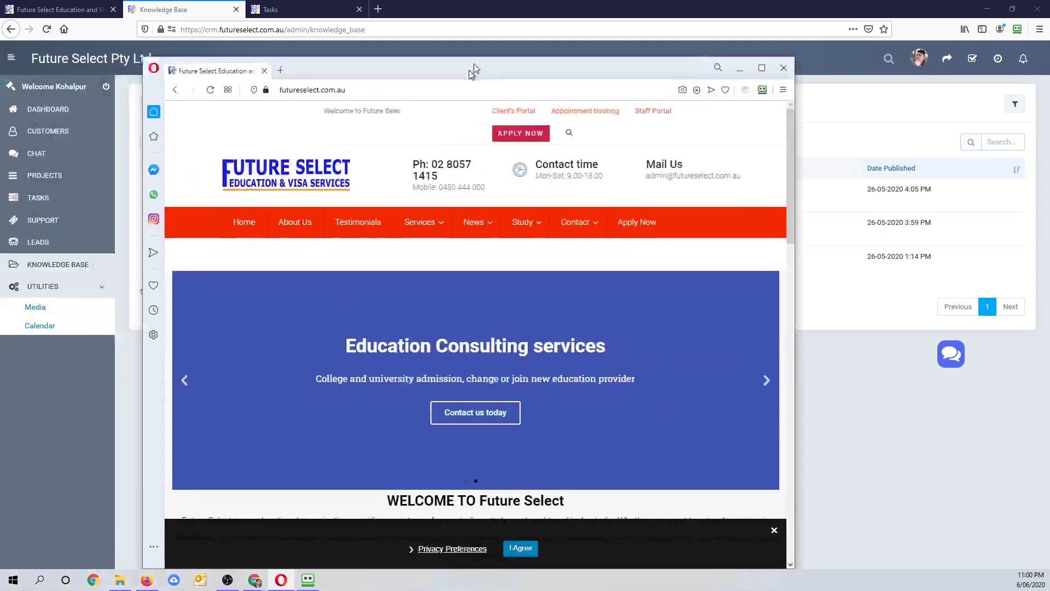
pyautogui.doubleClick(479, 57)
pyautogui.click(231, 33)
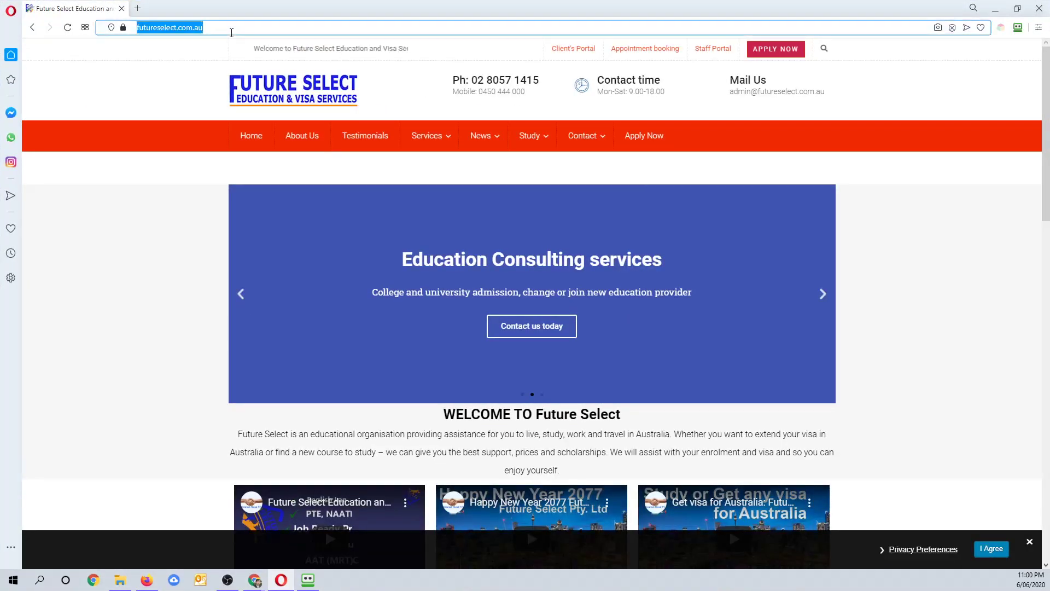
pyautogui.click(173, 66)
pyautogui.click(170, 30)
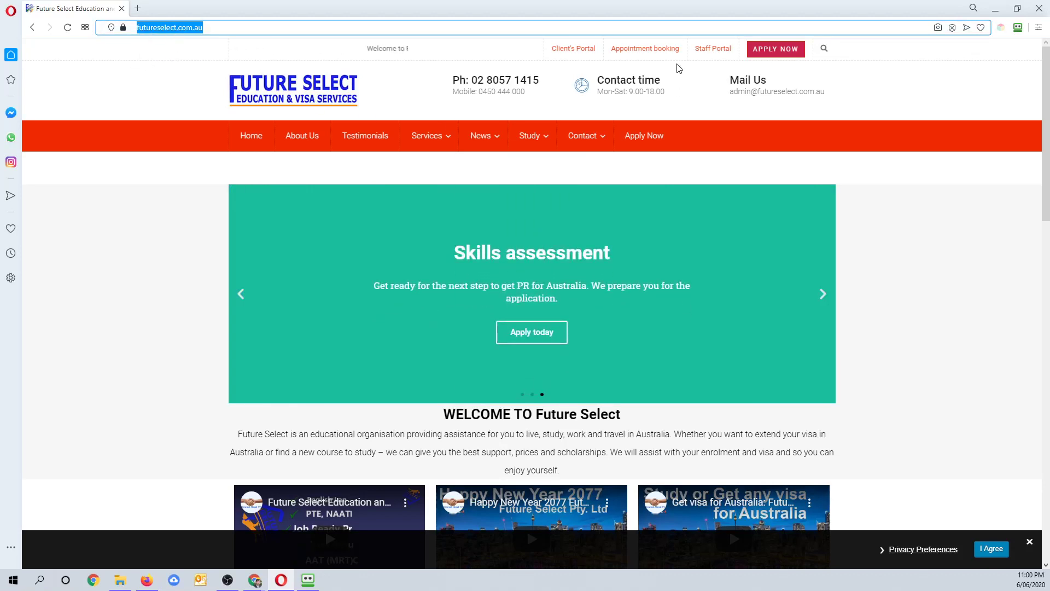
# - Log in to the client portal with the customer's e-mail and password after passing the reCAPTCHA check
pyautogui.click(587, 50)
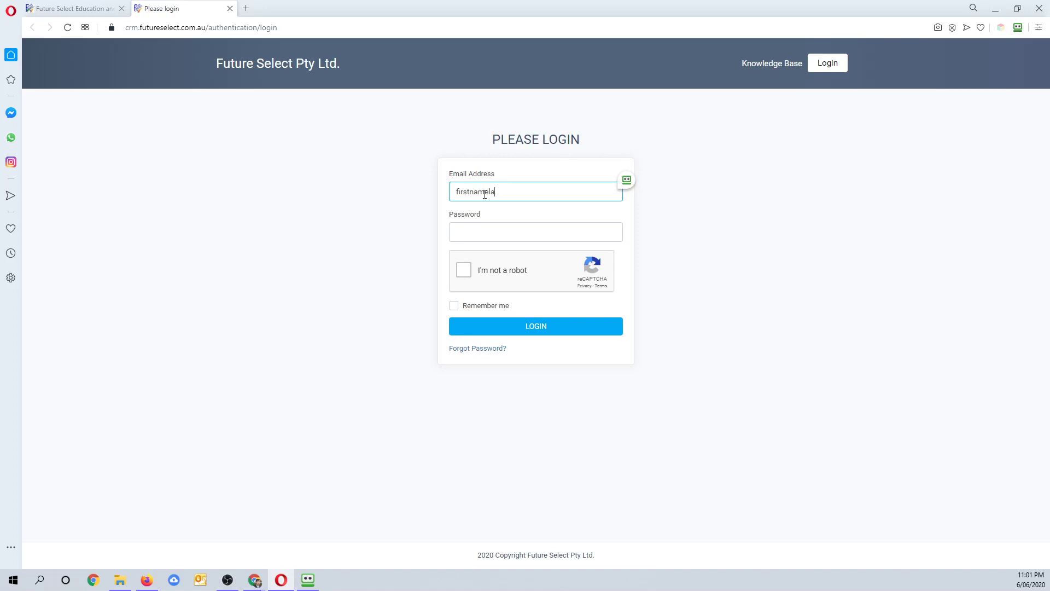
pyautogui.write('@gmail.com')
pyautogui.click(475, 238)
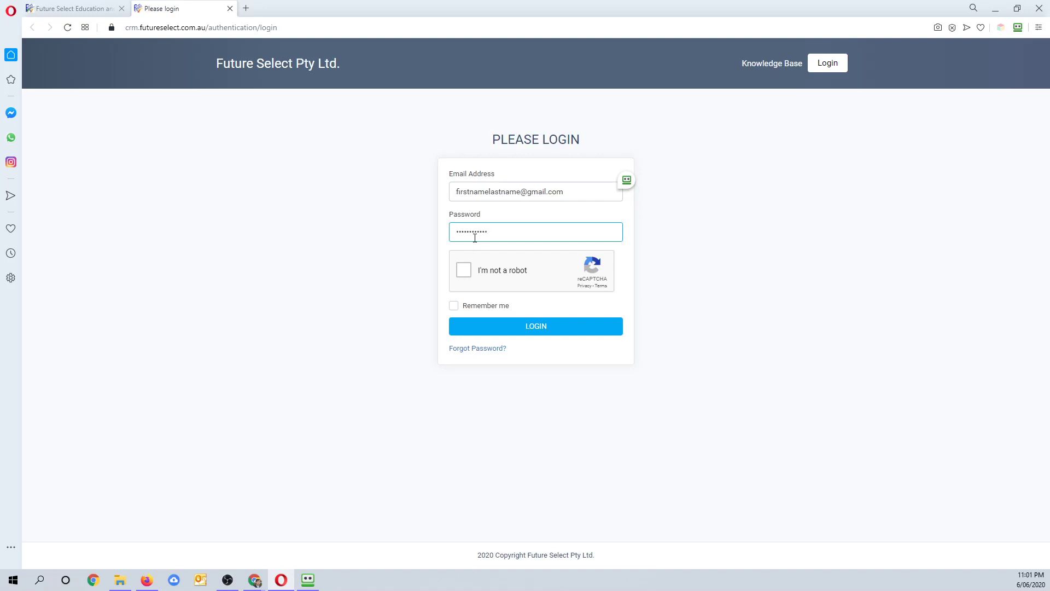
pyautogui.click(463, 271)
pyautogui.click(523, 327)
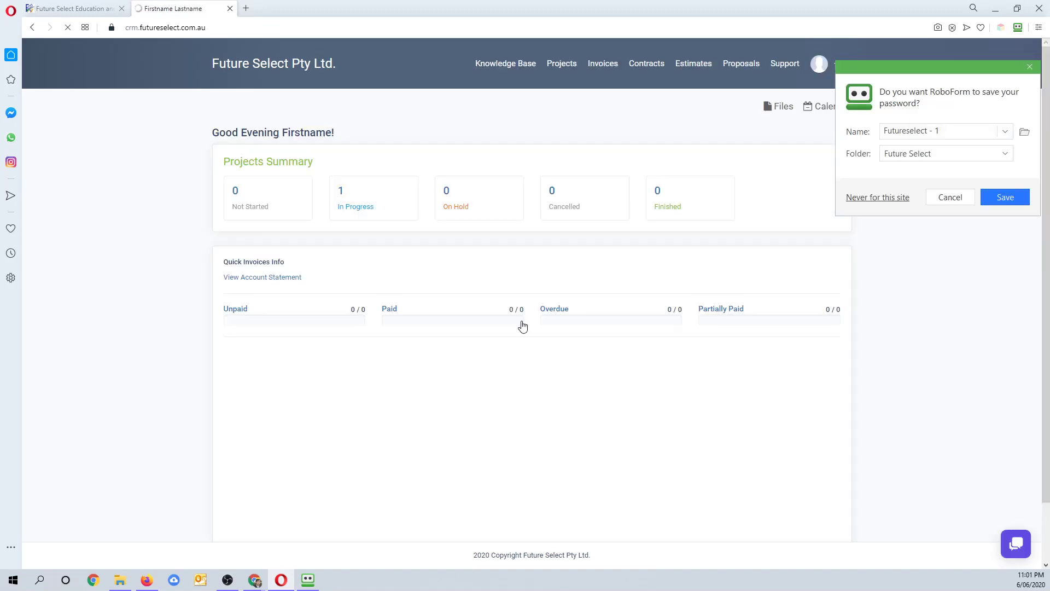
# - Dismiss the save-password prompt and open project #42 from the client's In Progress projects list
pyautogui.click(1030, 67)
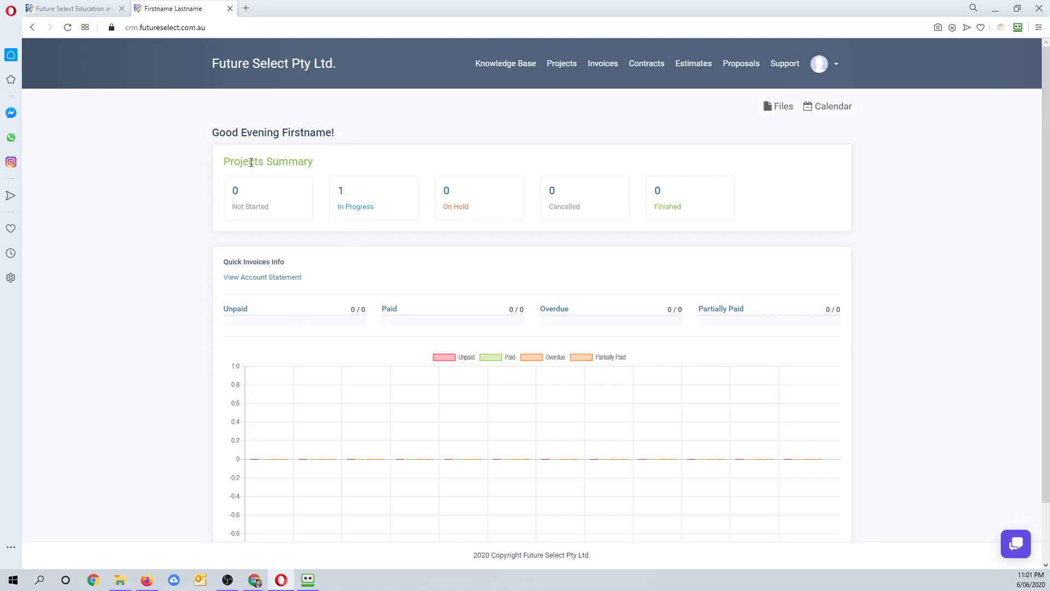
pyautogui.moveTo(249, 162); pyautogui.dragTo(339, 193)
pyautogui.moveTo(235, 212); pyautogui.dragTo(270, 213)
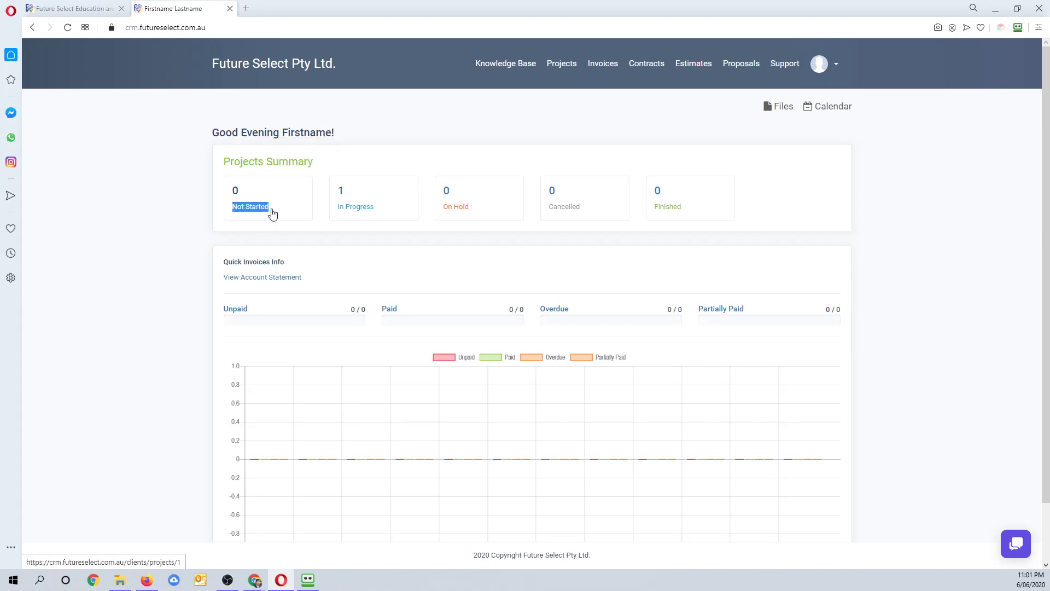
pyautogui.click(261, 220)
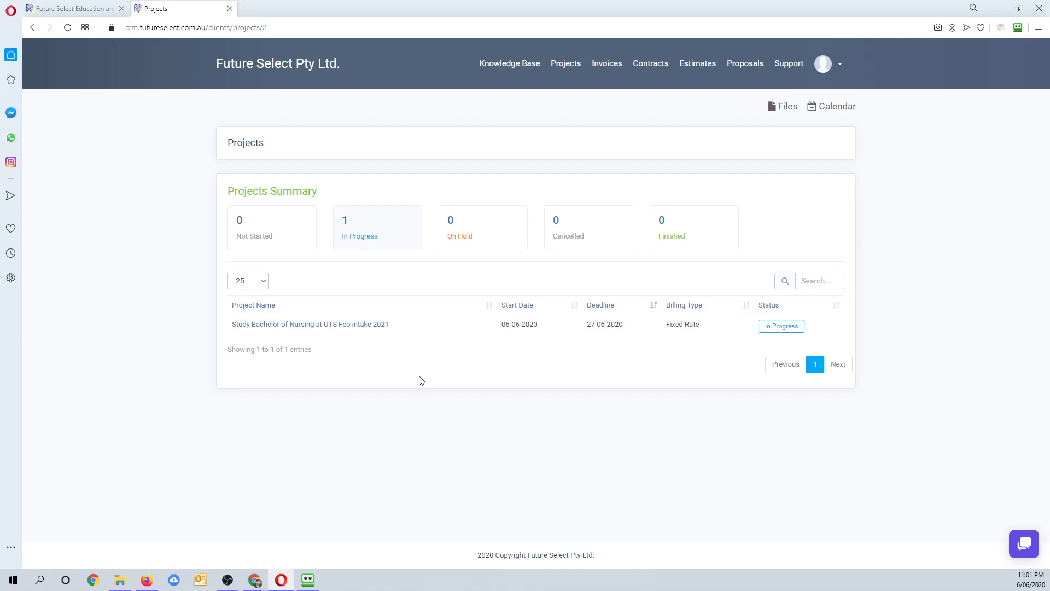
pyautogui.click(350, 327)
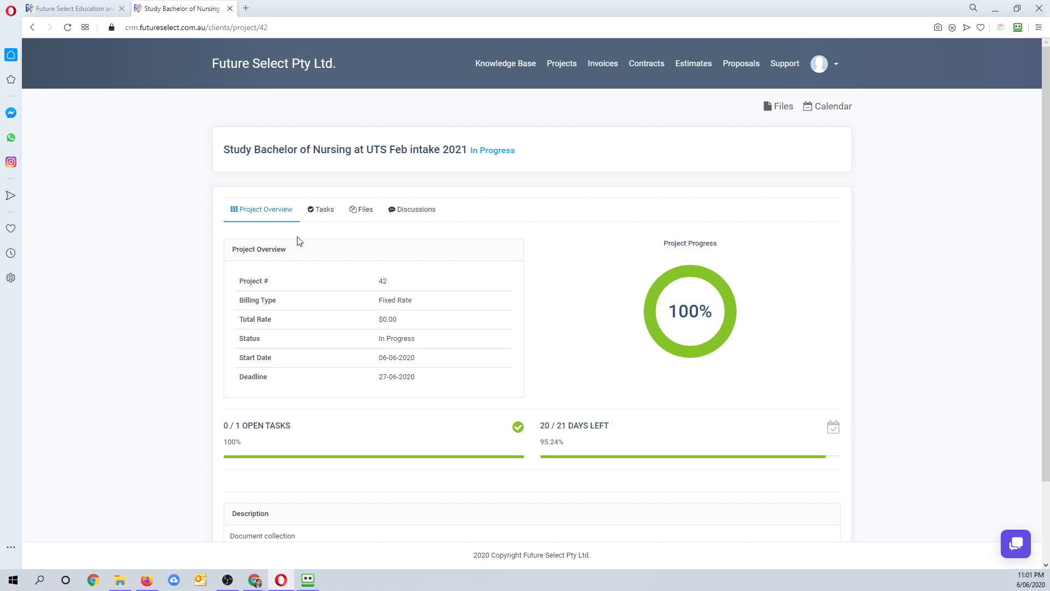
# - Inspect the completed Document collection task's struck-through checklist, then view the project's empty Discussions tab
pyautogui.click(326, 215)
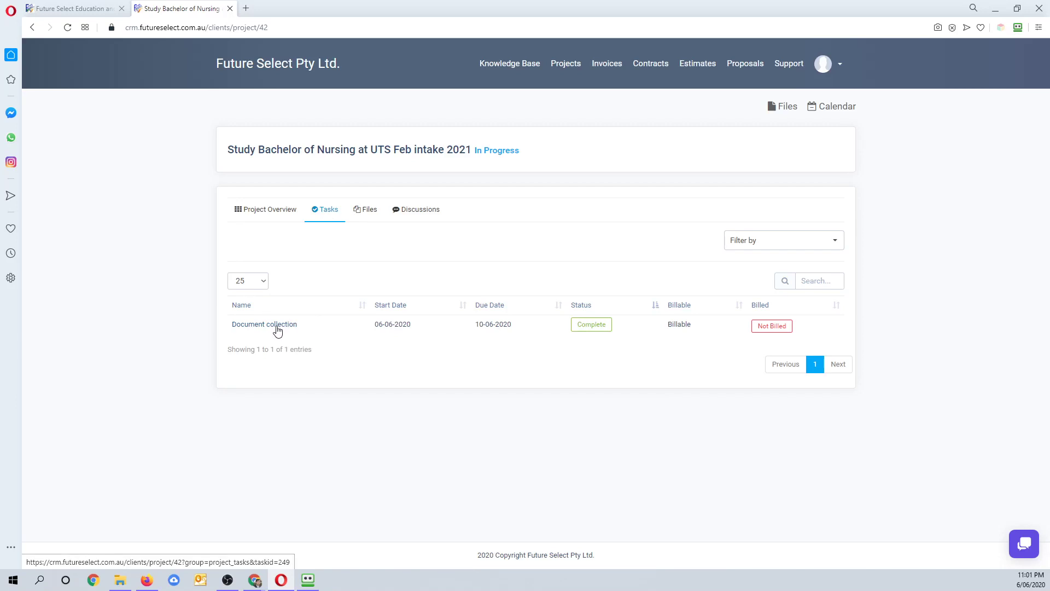
pyautogui.click(277, 328)
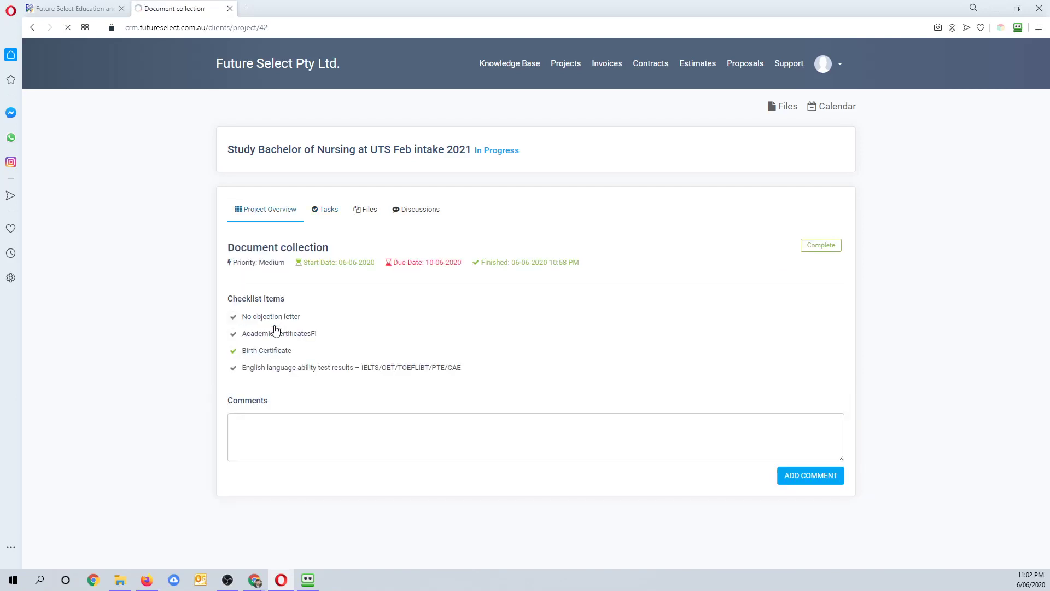
pyautogui.moveTo(249, 350); pyautogui.dragTo(303, 352)
pyautogui.click(241, 351)
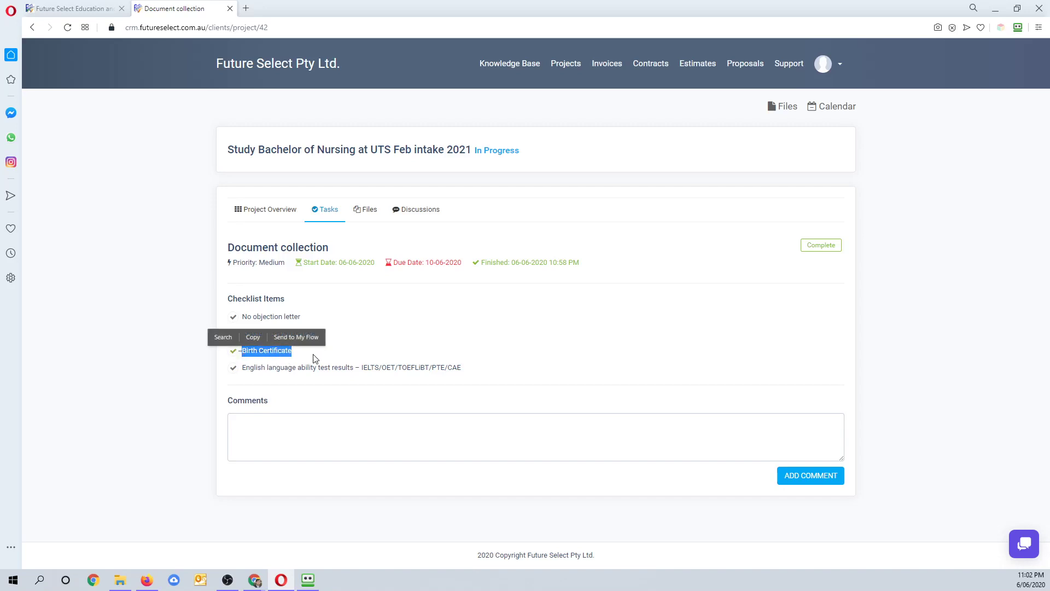
pyautogui.click(311, 366)
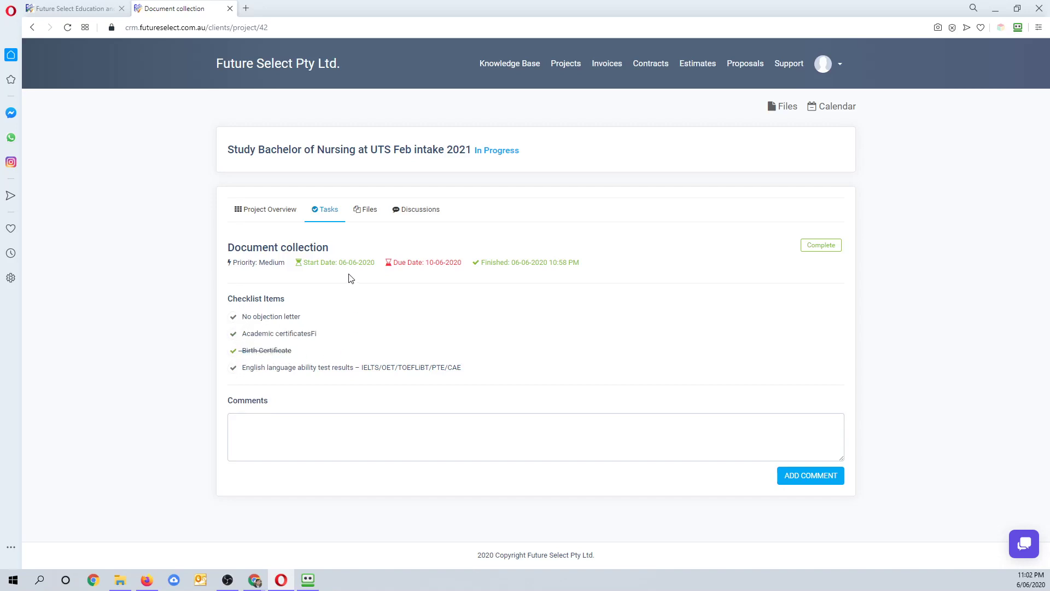
pyautogui.click(401, 216)
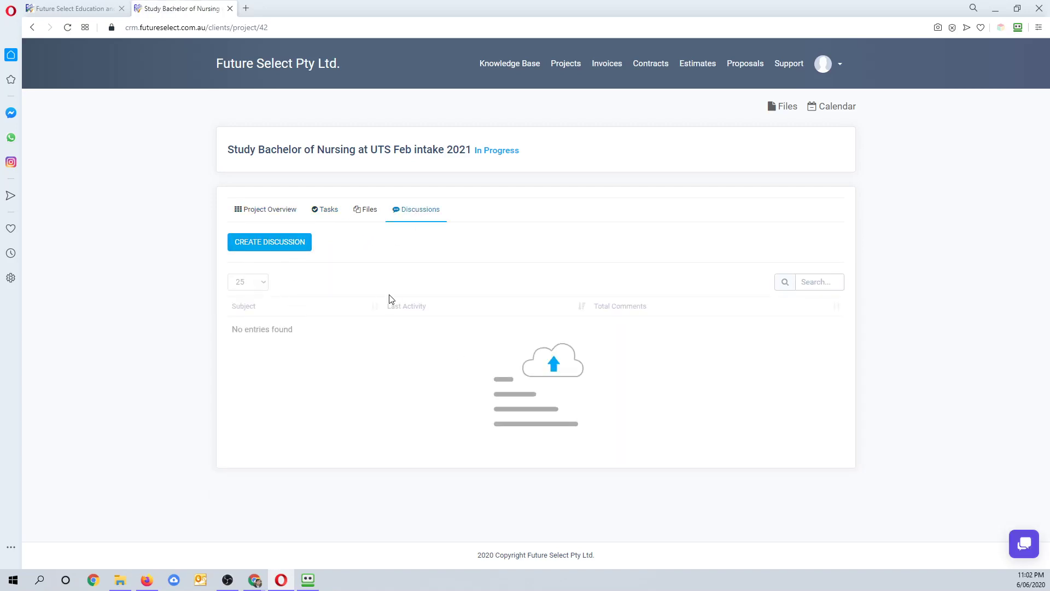
pyautogui.click(292, 244)
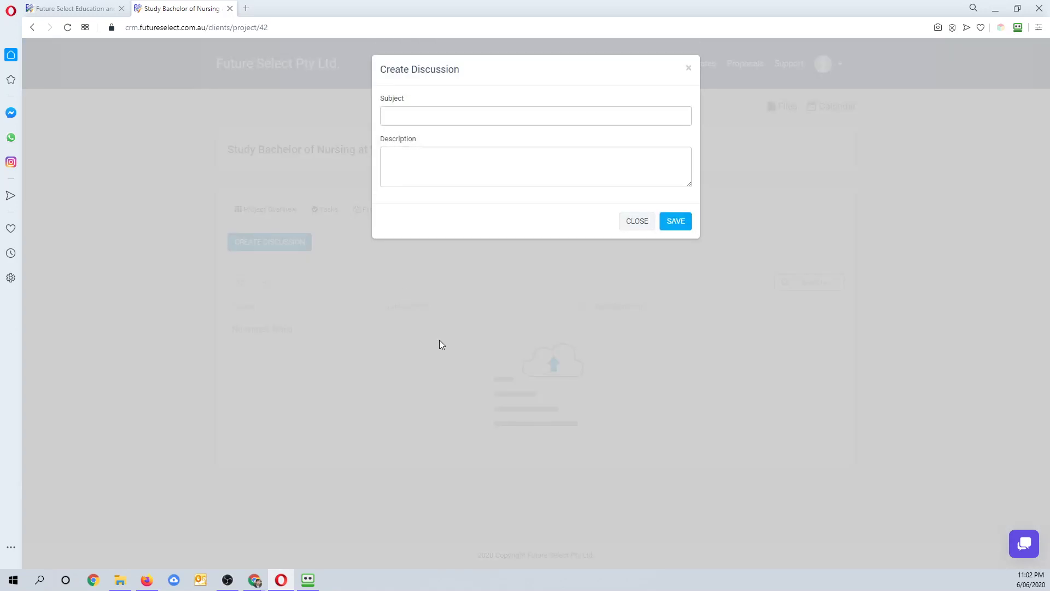
pyautogui.click(439, 180)
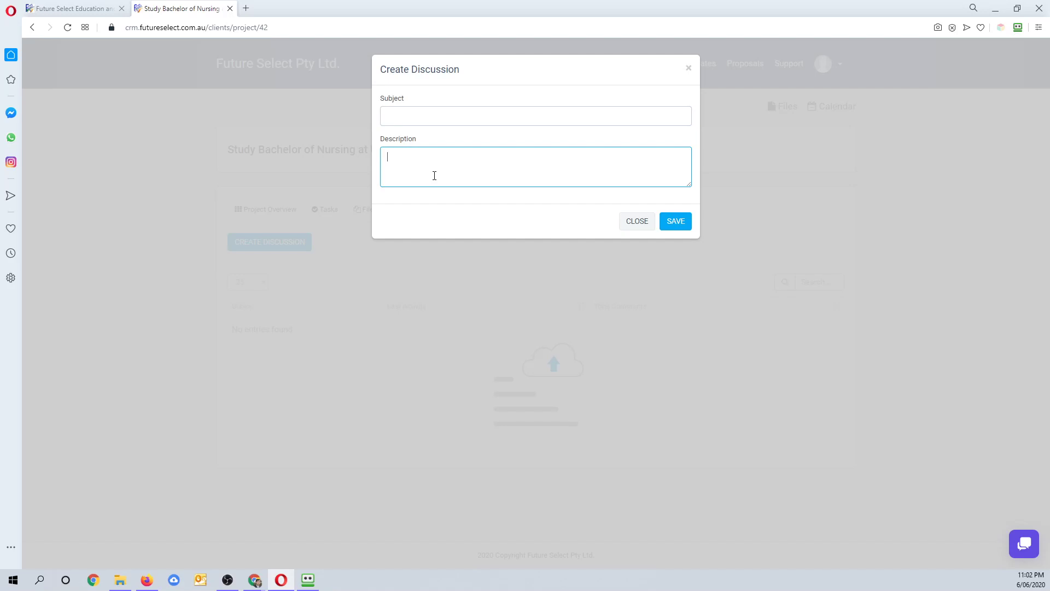
pyautogui.click(402, 113)
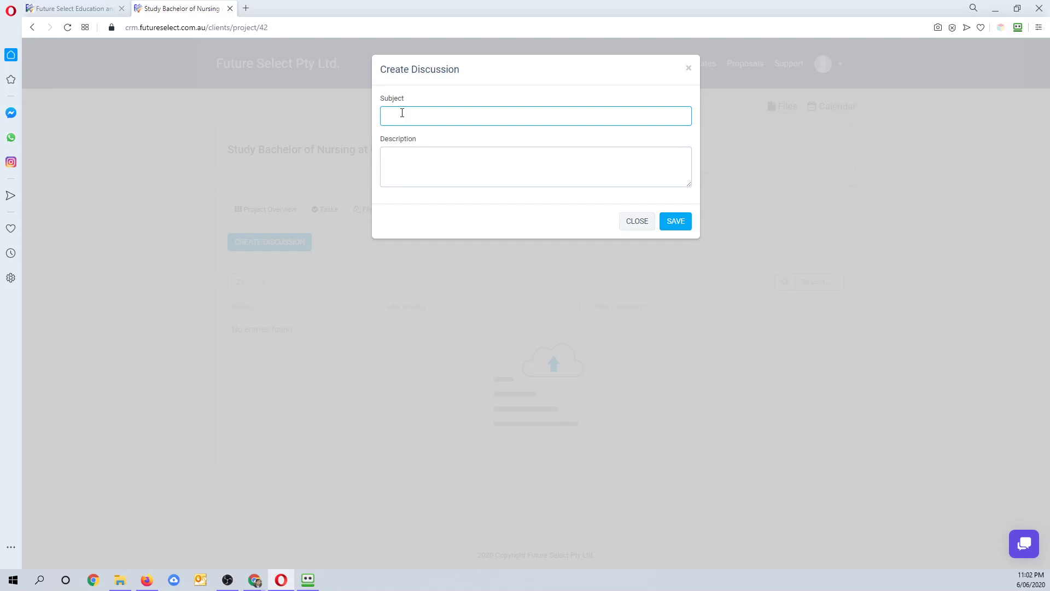
pyautogui.click(688, 68)
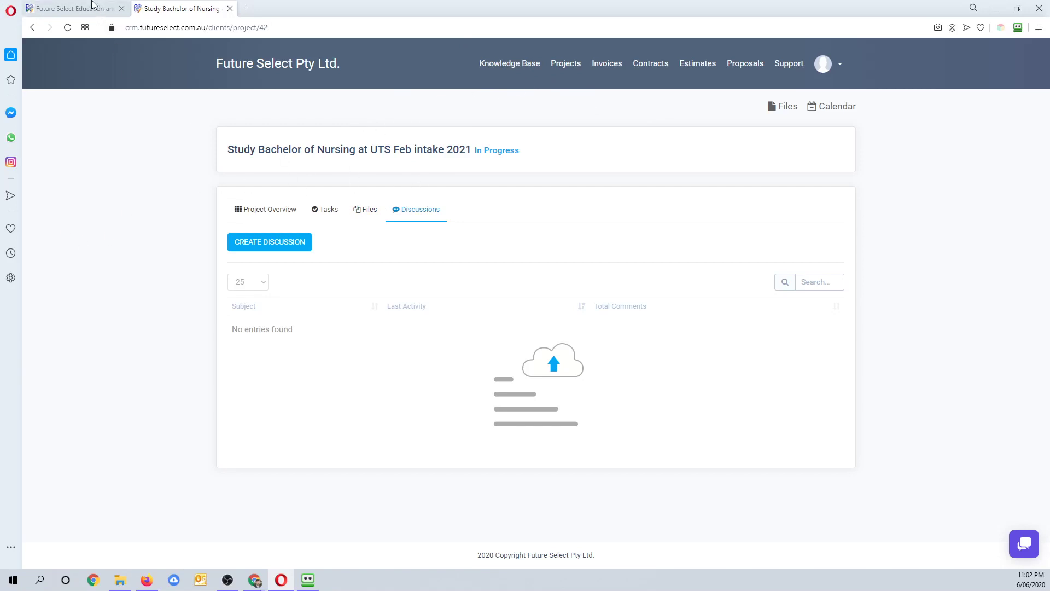
# - Flip between the Opera tabs, minimize Opera, and open the admin Dashboard in the Firefox CRM
pyautogui.click(71, 8)
pyautogui.click(185, 8)
pyautogui.click(91, 7)
pyautogui.click(169, 7)
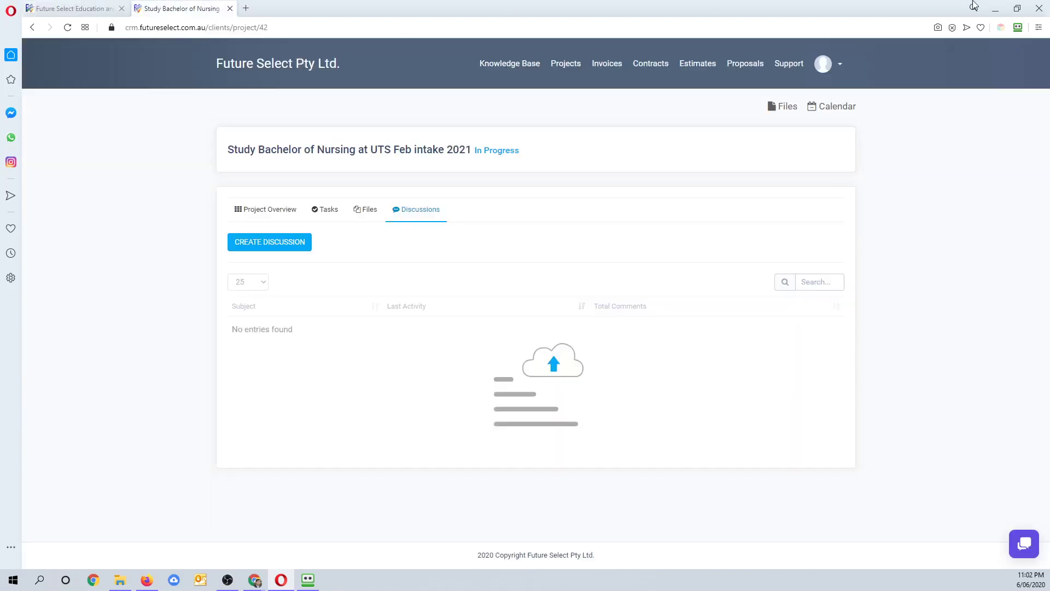
pyautogui.click(1003, 8)
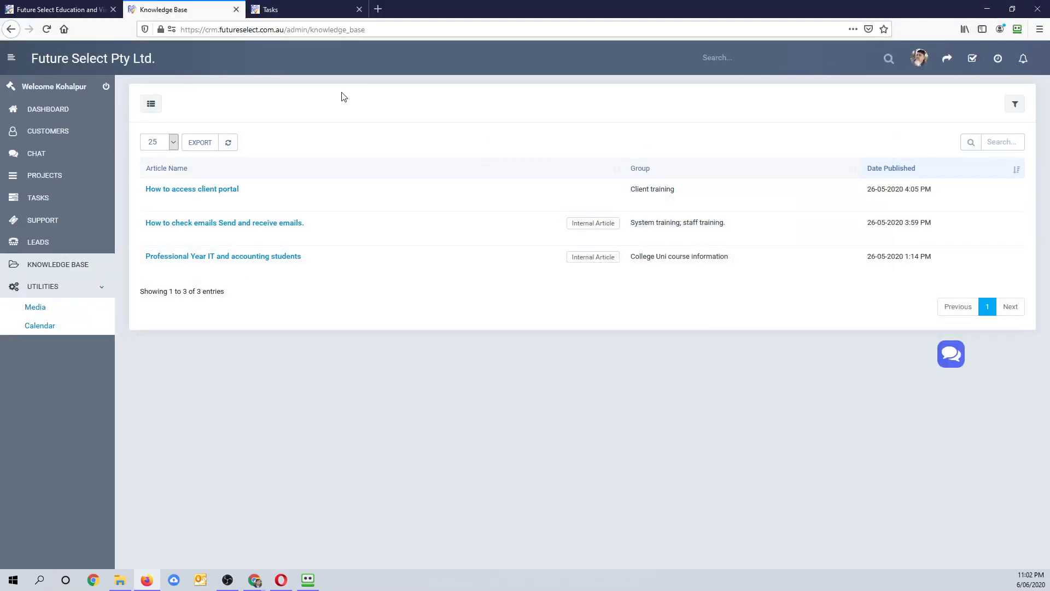
pyautogui.click(44, 110)
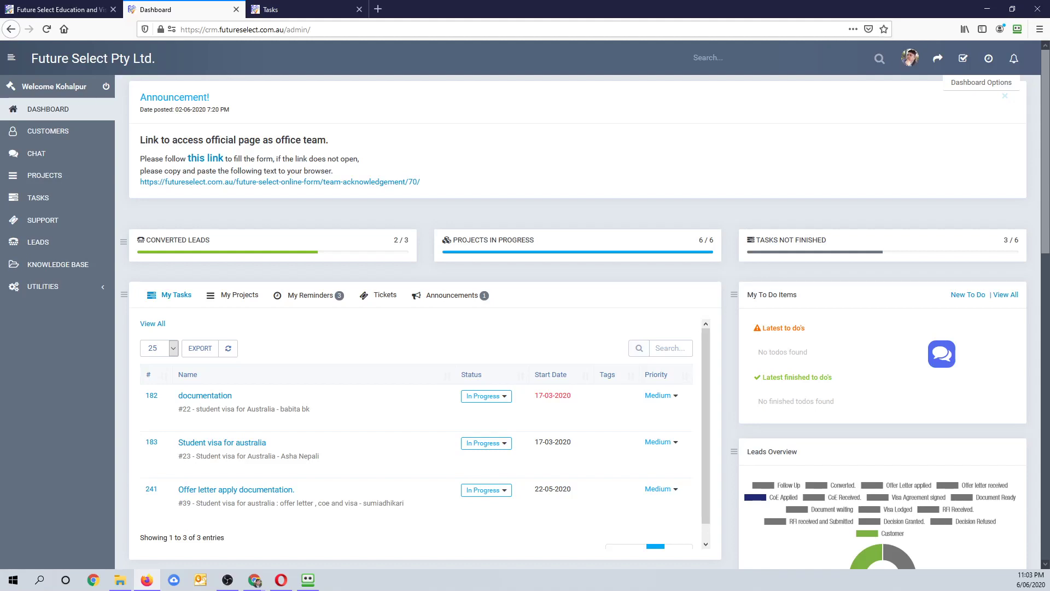
pyautogui.hotkey('alt', 'Tab')
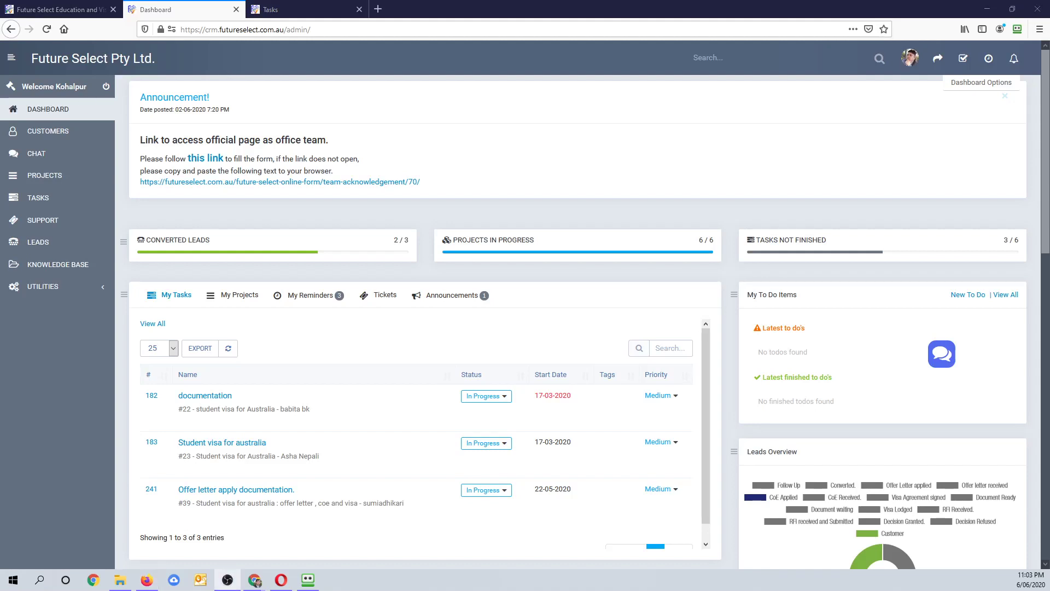